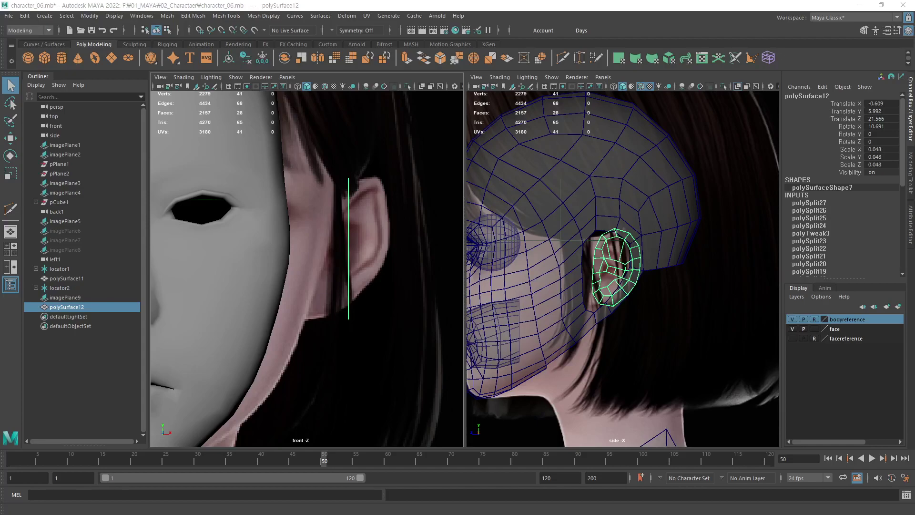
Zoom both views onto the ear, then sketch and clear a guide stroke along its edge.
scroll(357, 276, up, 1)
scroll(337, 303, up, 2)
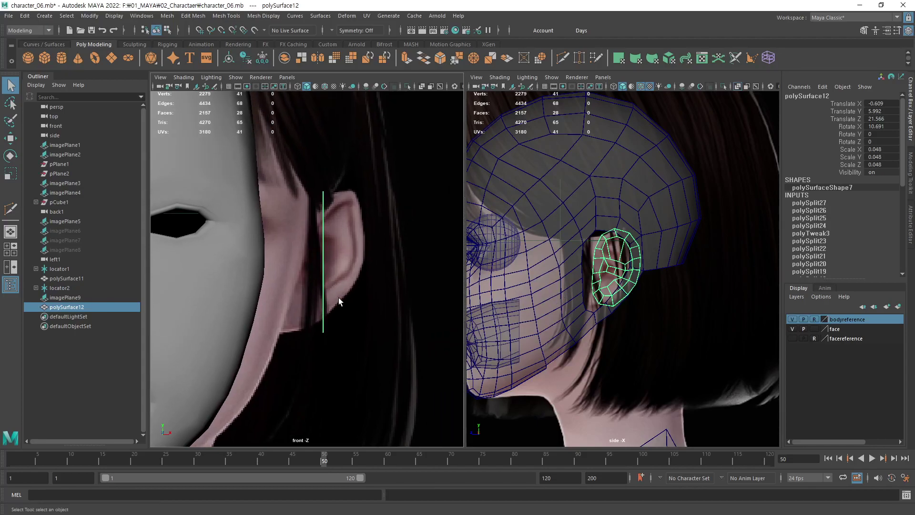
scroll(435, 288, up, 1)
scroll(402, 302, up, 1)
scroll(377, 262, down, 1)
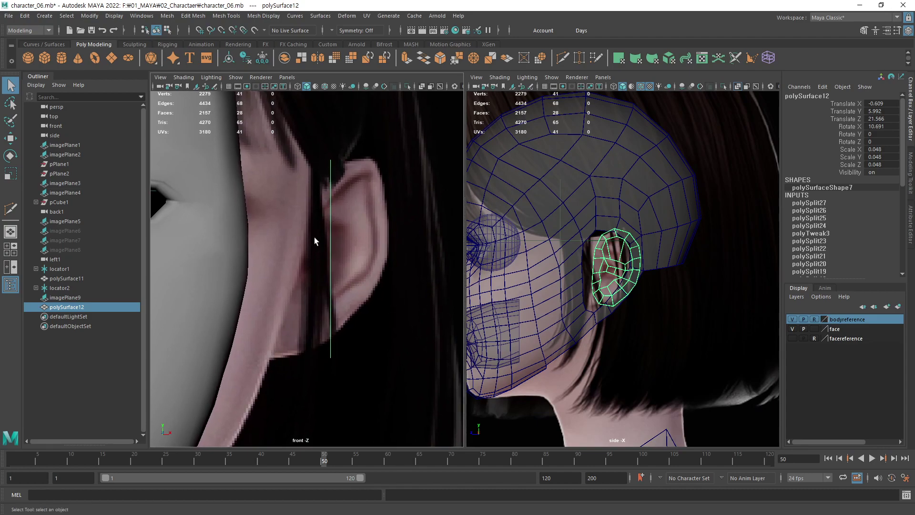
scroll(691, 281, up, 1)
scroll(718, 277, up, 2)
scroll(668, 270, up, 1)
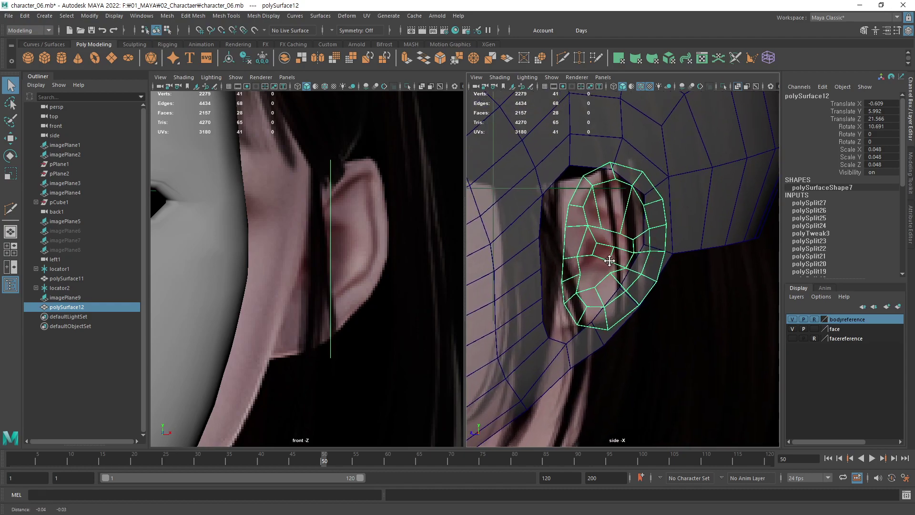
scroll(613, 261, up, 1)
scroll(634, 187, up, 1)
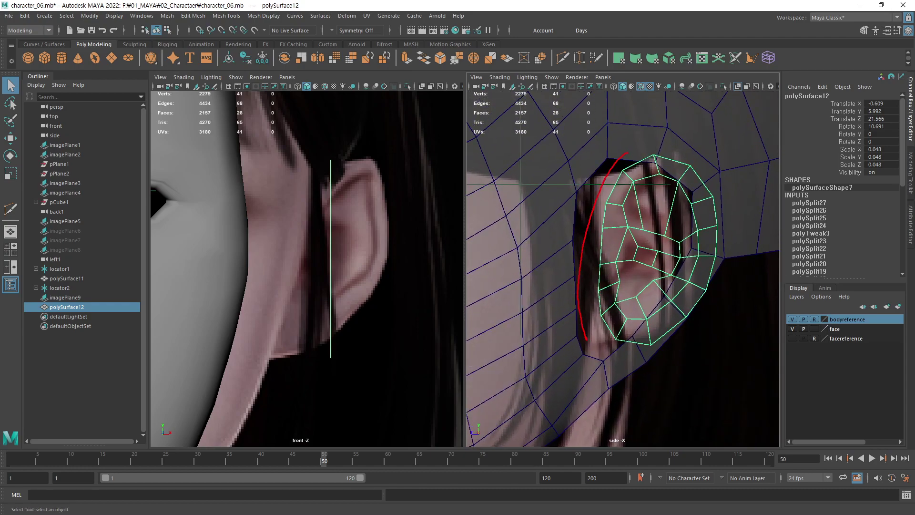
drag(324, 310, 252, 311)
key(Escape)
Zoom in closer and switch the ear mesh to vertex mode with F9.
scroll(648, 245, up, 2)
scroll(662, 300, up, 3)
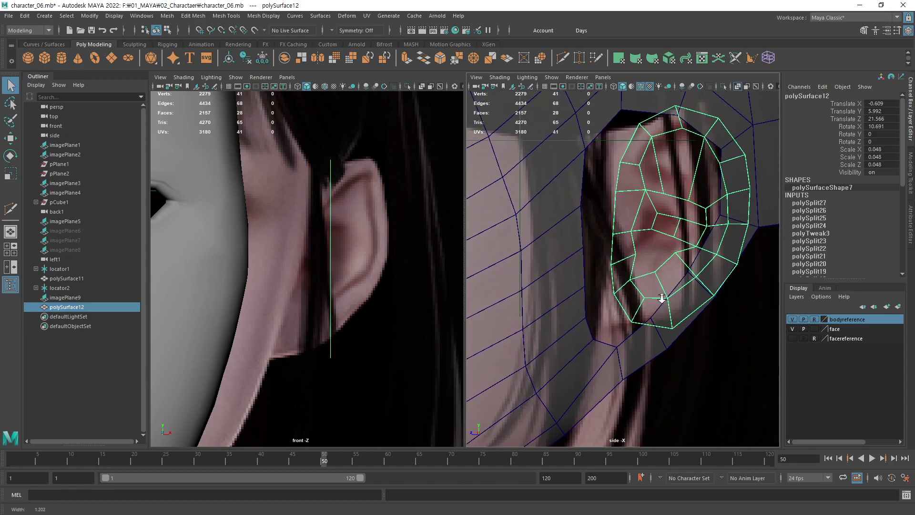
scroll(662, 300, up, 2)
scroll(637, 292, up, 1)
key(F9)
Pull the three lower back-edge ear vertices left toward the head in the front view.
click(637, 359)
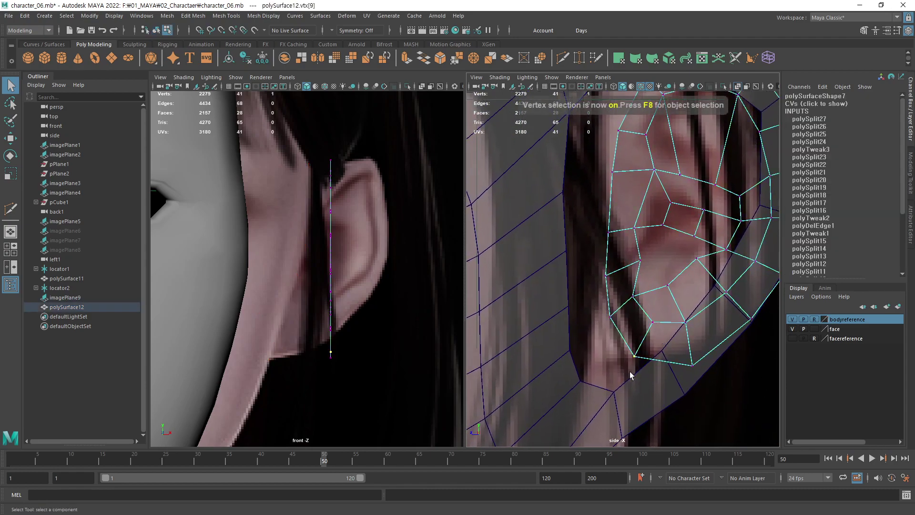
key(w)
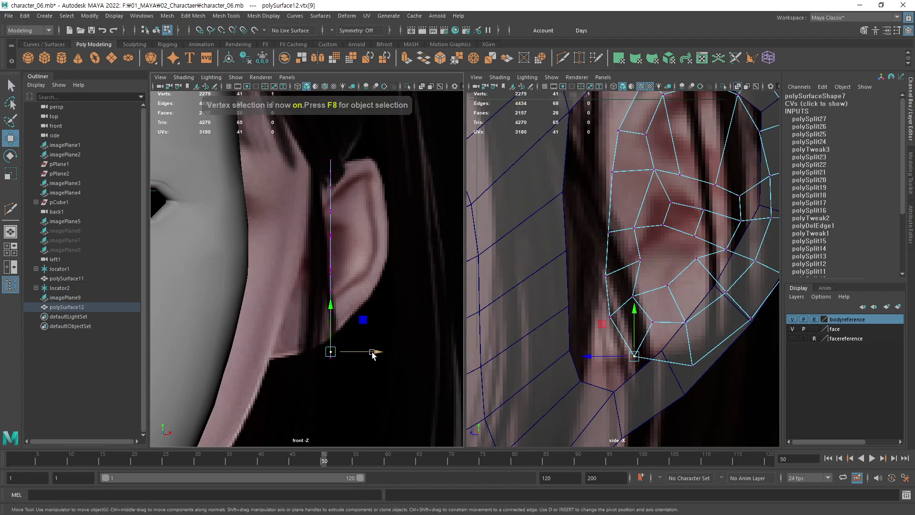
drag(374, 351, 312, 350)
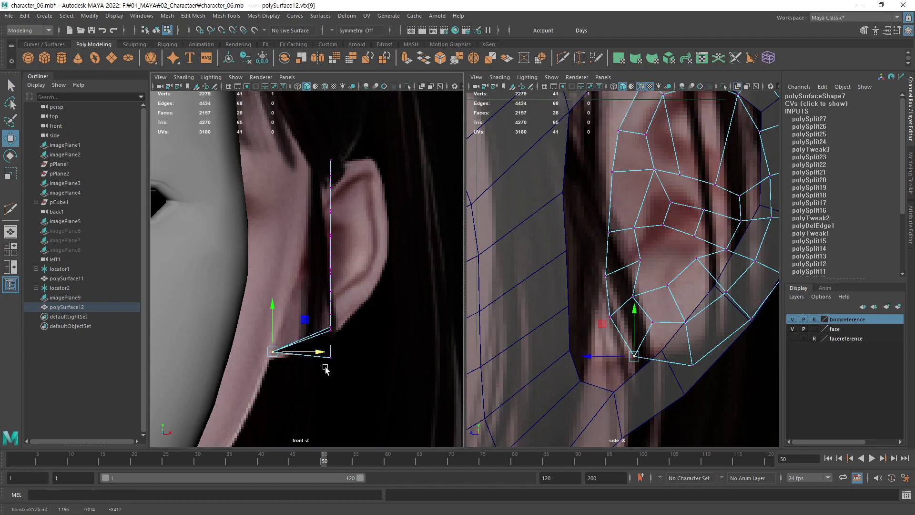
key(q)
click(603, 320)
key(w)
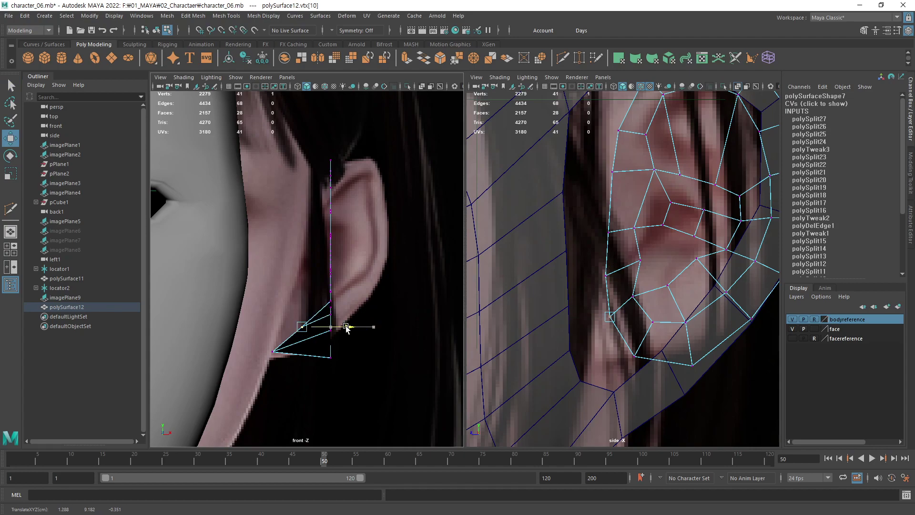
drag(374, 327, 326, 327)
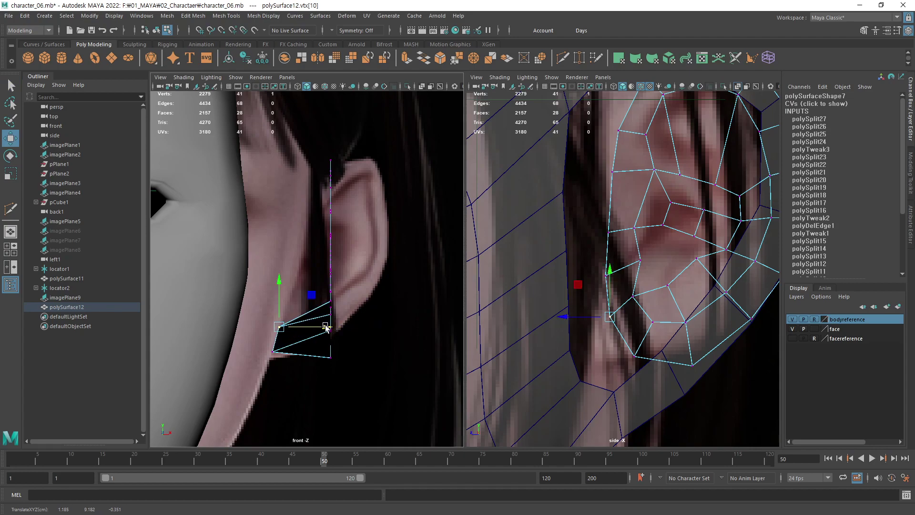
key(q)
click(605, 276)
key(w)
drag(373, 302, 332, 305)
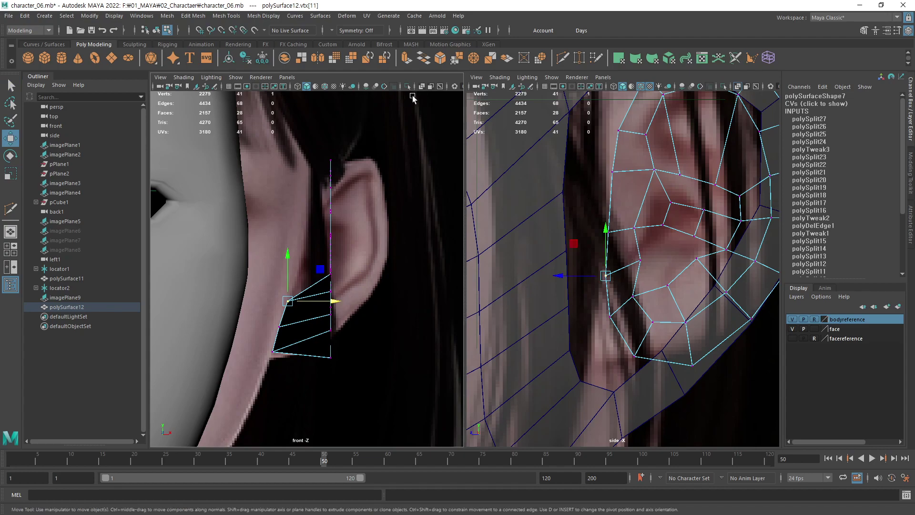
key(q)
Pull the upper back-edge vertices toward the head, up to the top of the ear.
alt+middle_drag(626, 258, 627, 288)
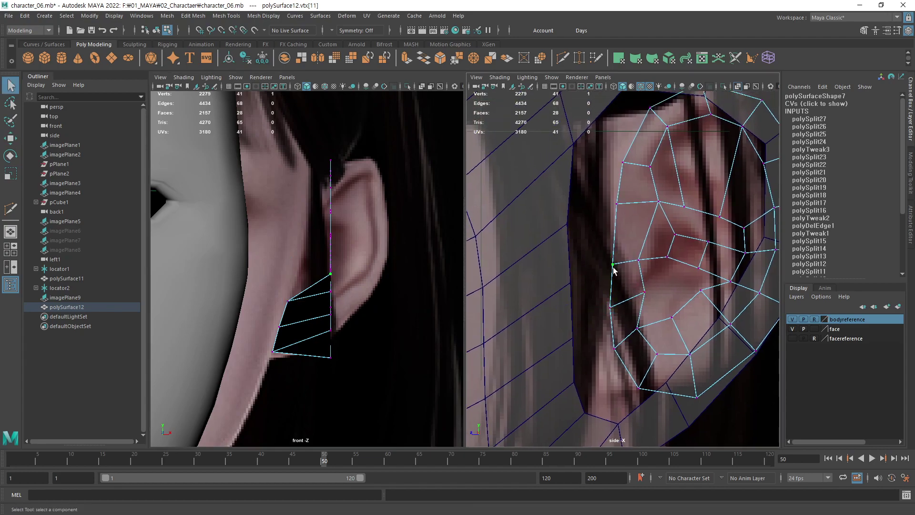
key(w)
drag(354, 266, 331, 274)
key(q)
key(w)
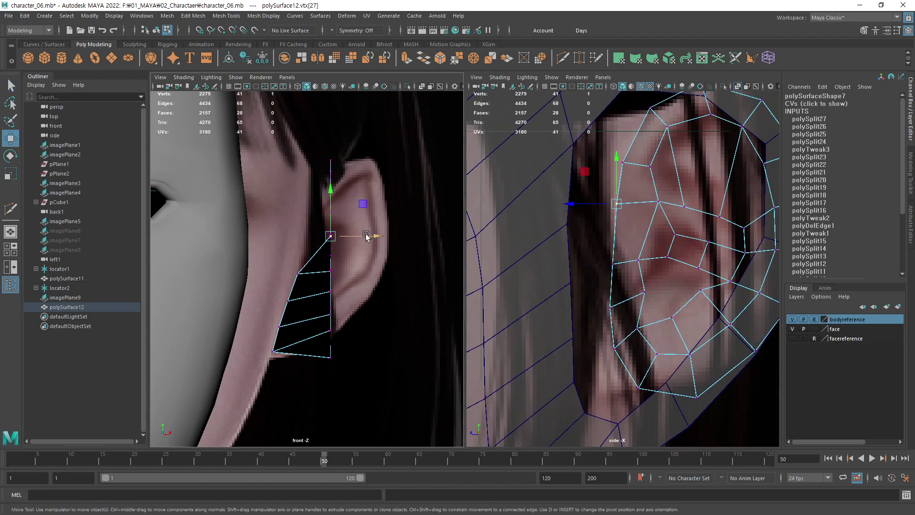
drag(372, 235, 346, 235)
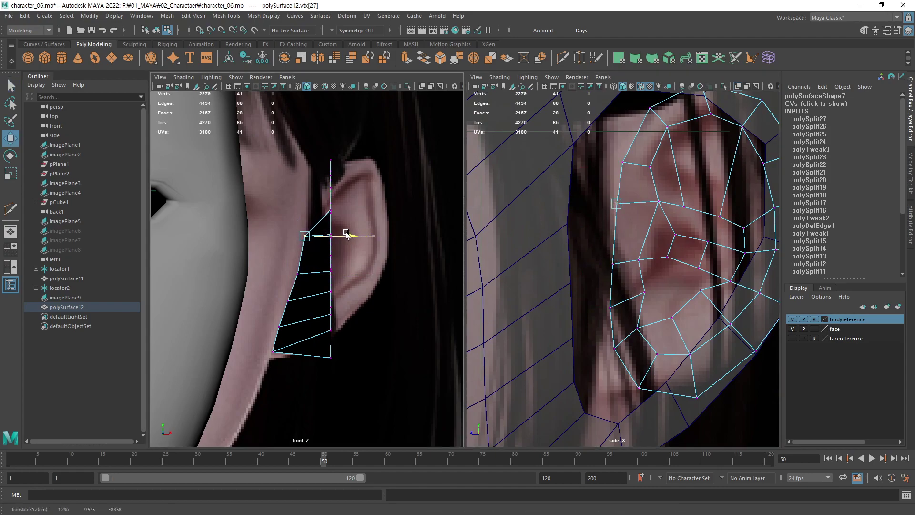
key(q)
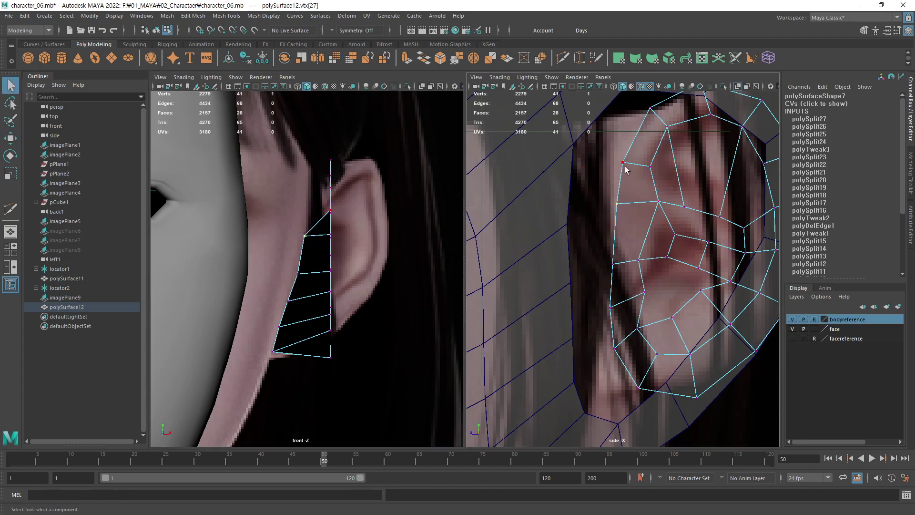
alt+middle_drag(321, 242, 342, 286)
key(w)
drag(395, 254, 368, 251)
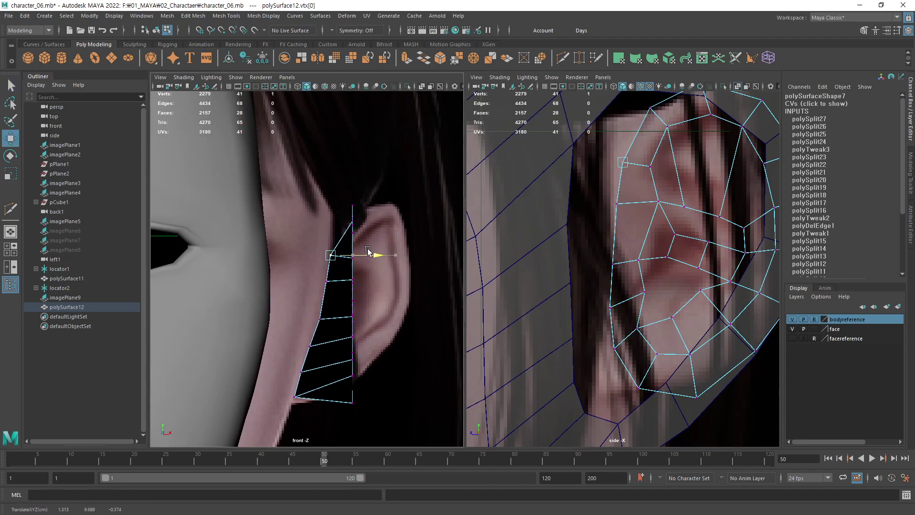
key(q)
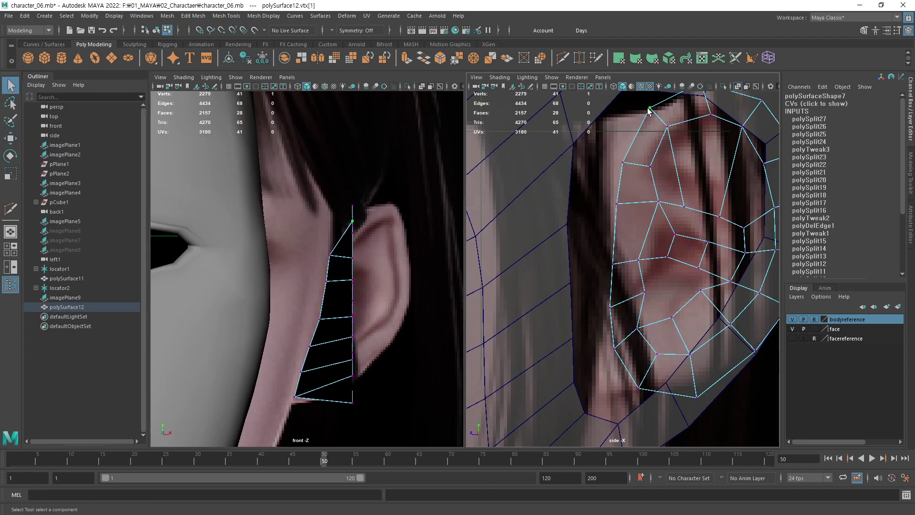
key(w)
drag(402, 220, 388, 221)
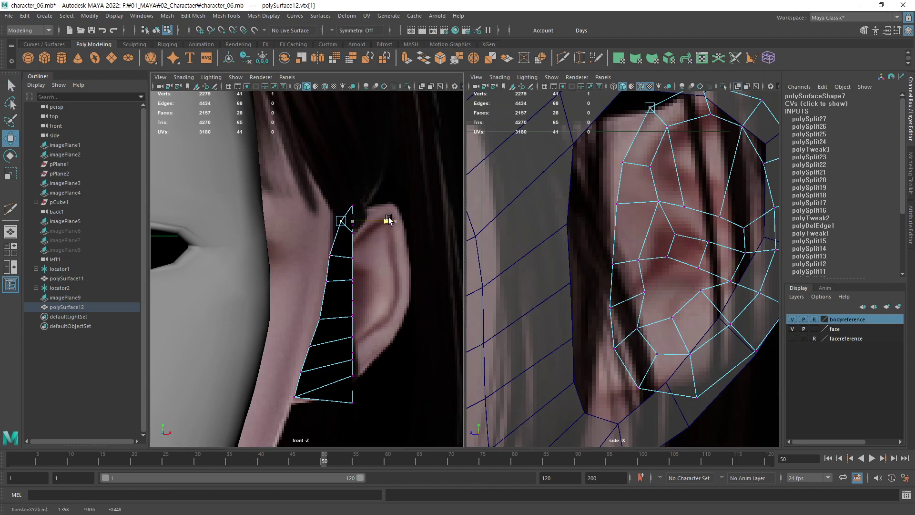
key(q)
Pull the vertex at the bottom of the ear toward the head.
alt+middle_drag(700, 395, 694, 356)
click(690, 357)
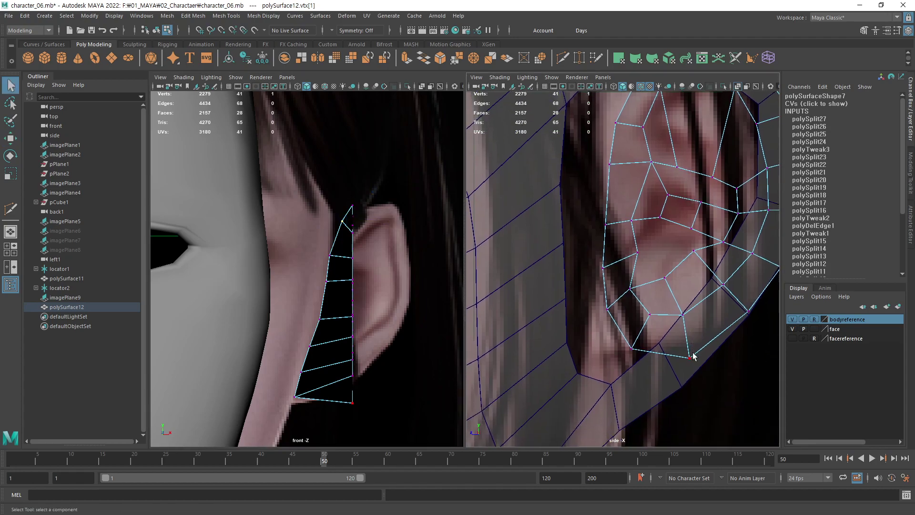
key(w)
mouse_move(391, 403)
mouse_down()
mouse_move(345, 415)
mouse_move(371, 420)
mouse_up()
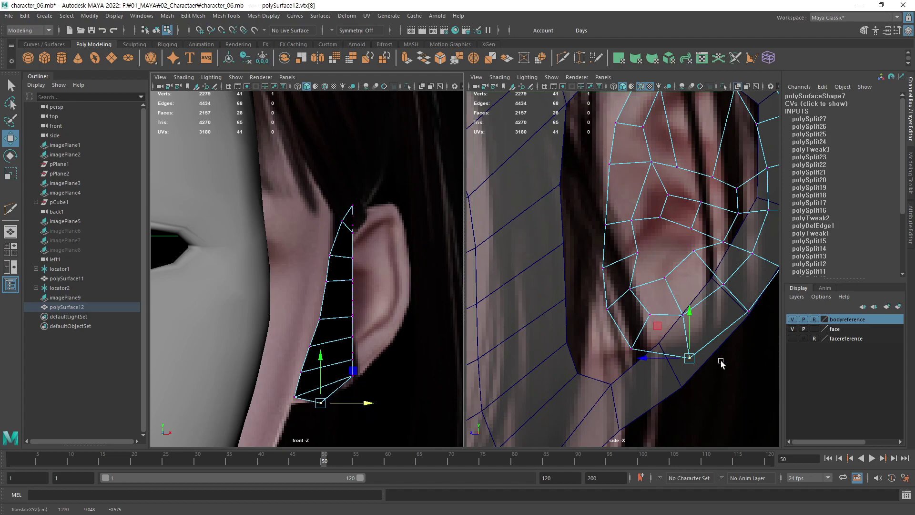
Recentre and zoom out the side view, then trace guide strokes along the ear rim.
alt+middle_drag(688, 298, 641, 350)
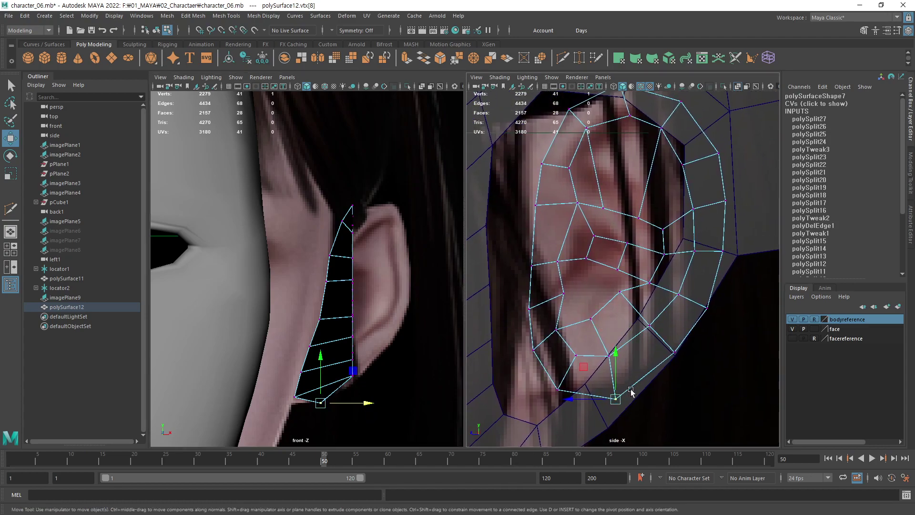
scroll(699, 323, down, 2)
scroll(687, 338, down, 2)
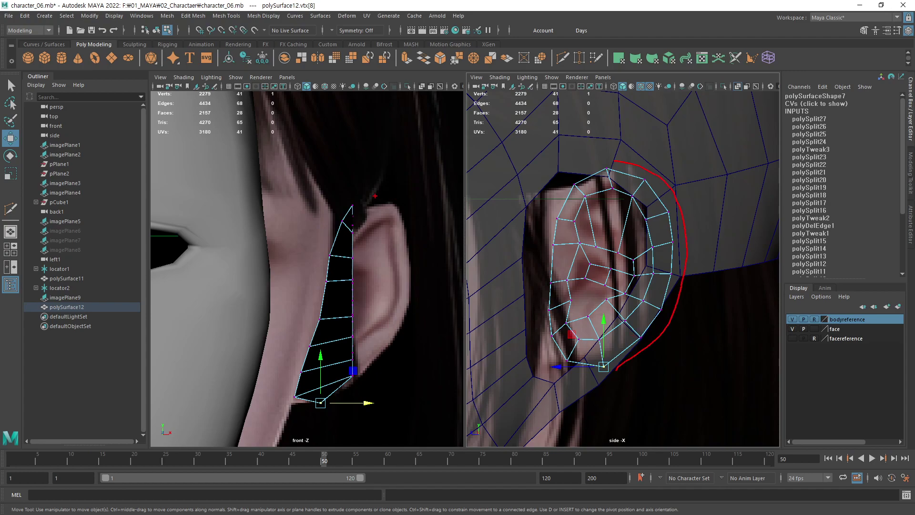
drag(418, 235, 410, 317)
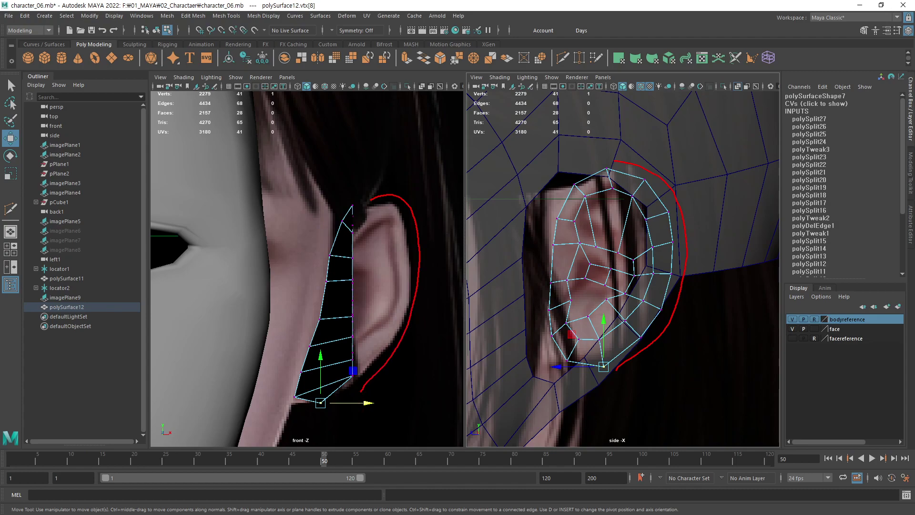
drag(361, 390, 403, 374)
Push the lower outer-rim vertices outward along X in the front view.
click(642, 338)
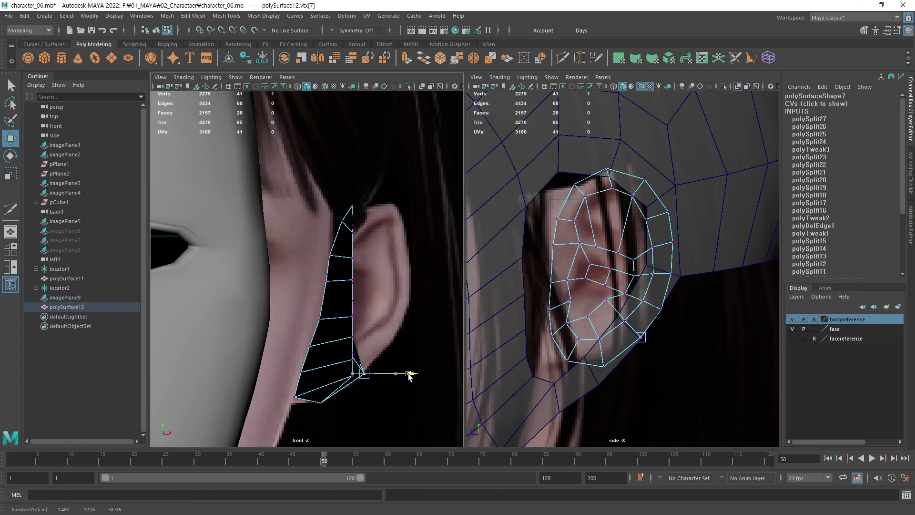
click(662, 309)
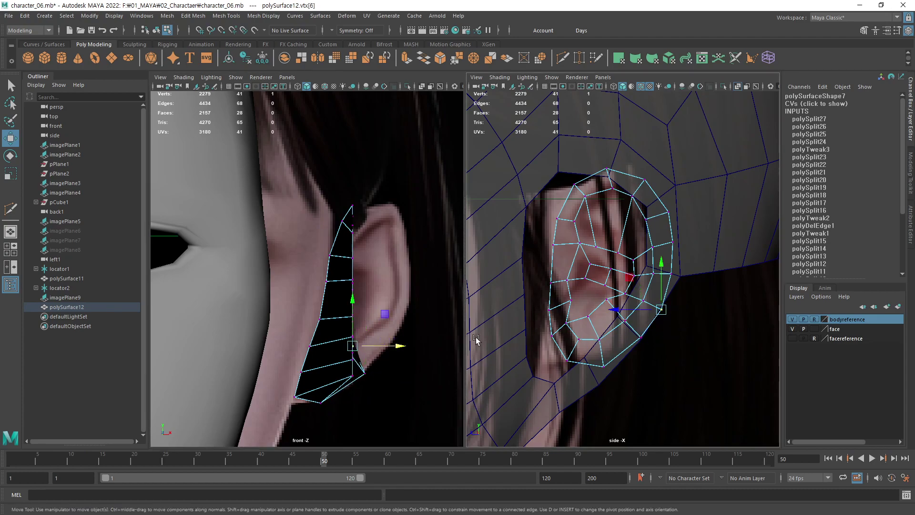
drag(400, 347, 438, 346)
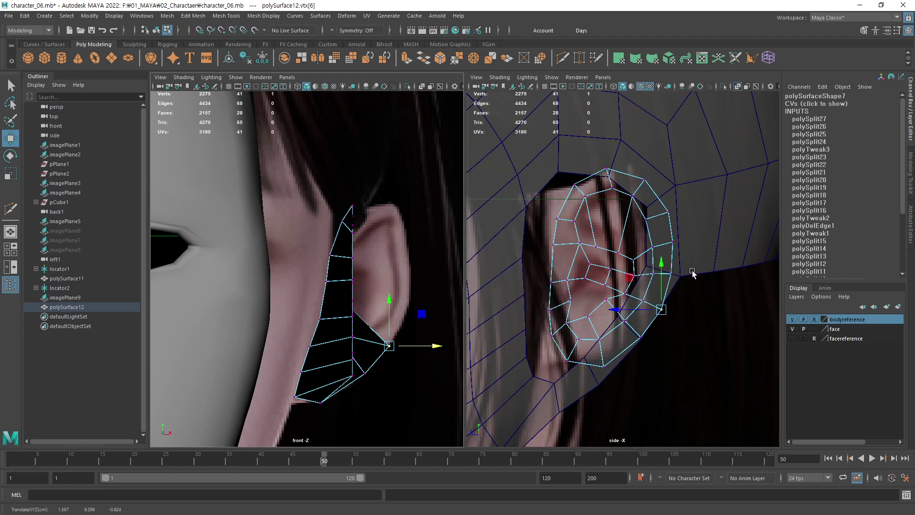
click(671, 274)
drag(418, 314, 455, 329)
click(672, 242)
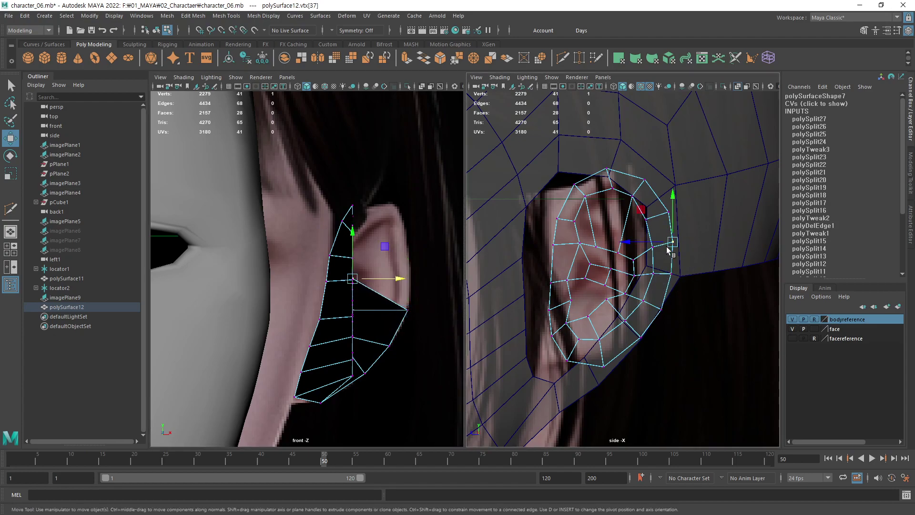
drag(396, 278, 450, 289)
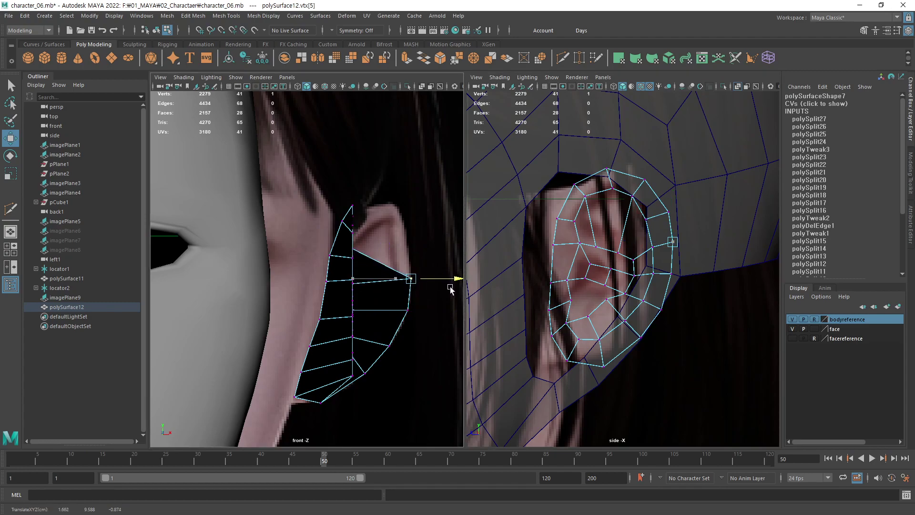
Push the upper and top rim vertices outward, narrowing the ear top toward a tip.
click(669, 212)
drag(404, 248, 454, 252)
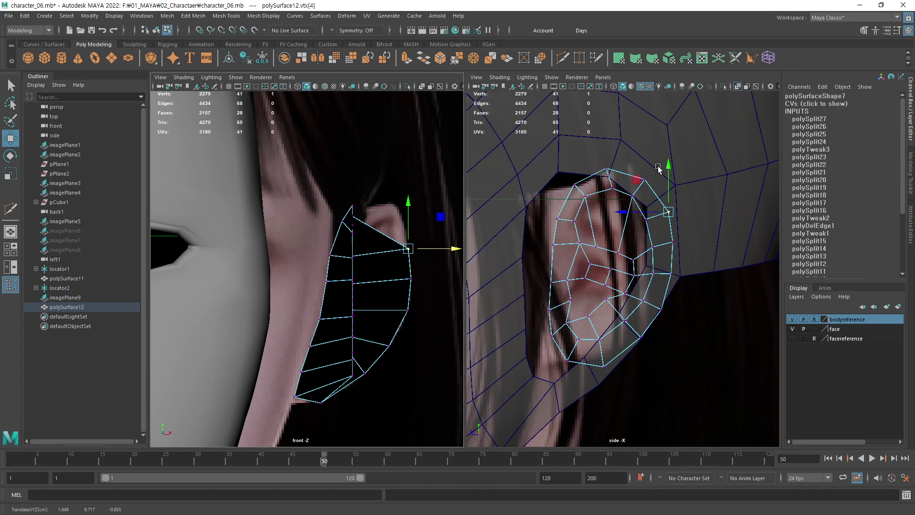
click(644, 179)
drag(399, 218, 449, 219)
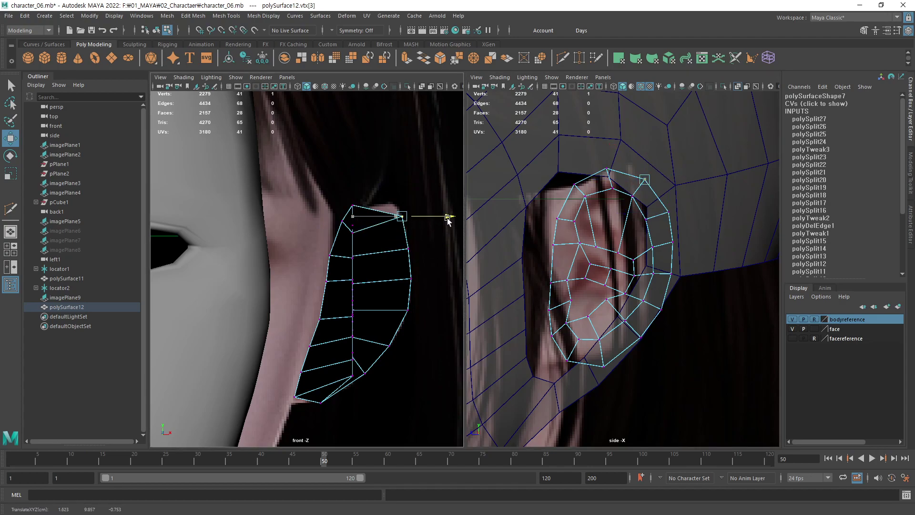
drag(627, 155, 598, 169)
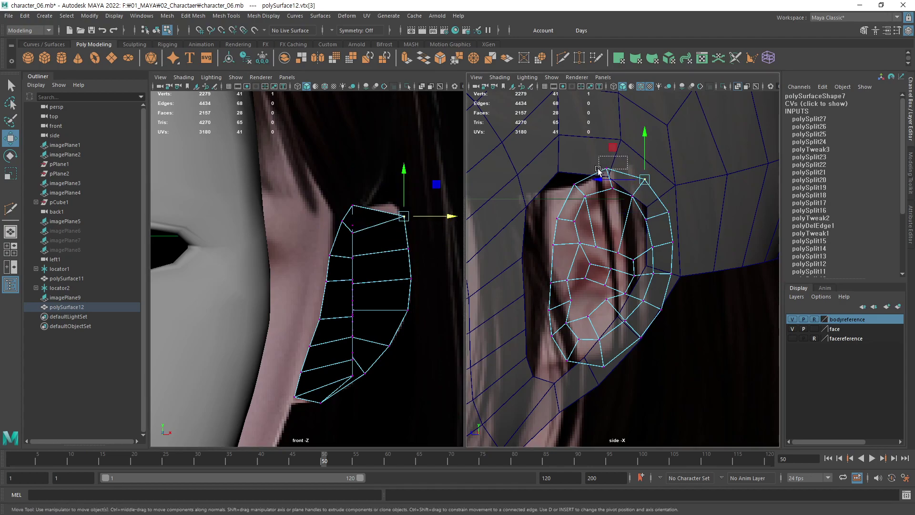
drag(395, 205, 428, 204)
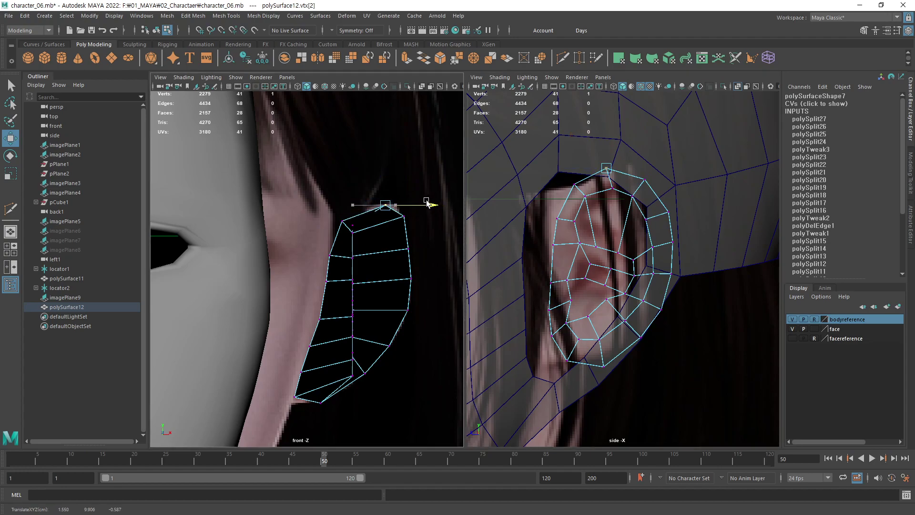
drag(428, 204, 430, 205)
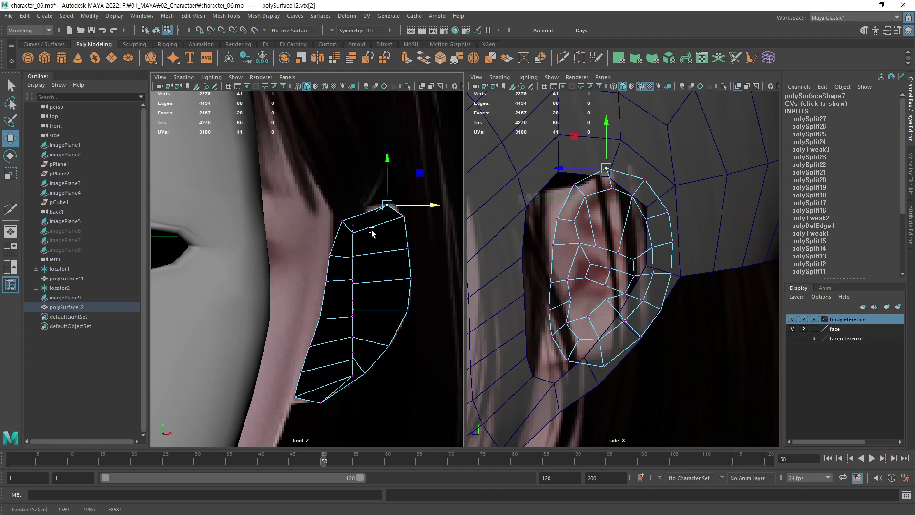
click(574, 182)
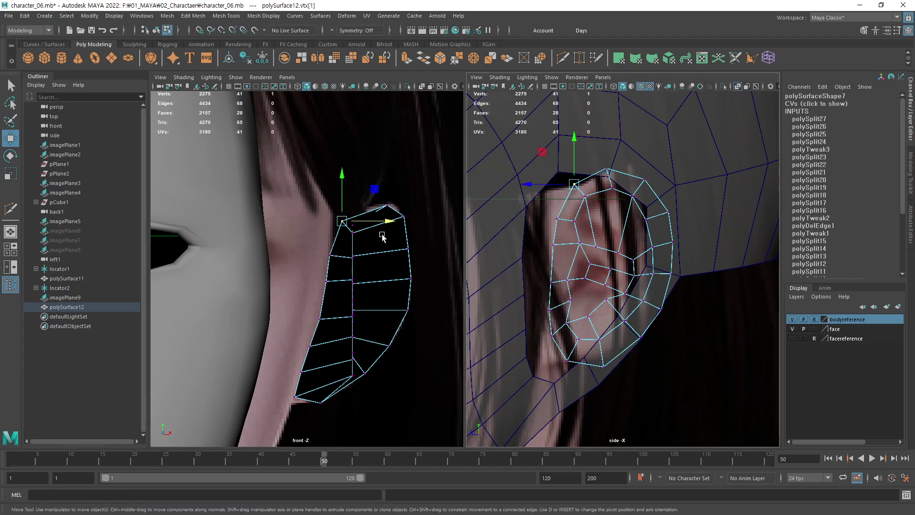
drag(387, 228, 396, 228)
Zoom both views onto the ear and turn on X-Ray in the front view.
click(439, 312)
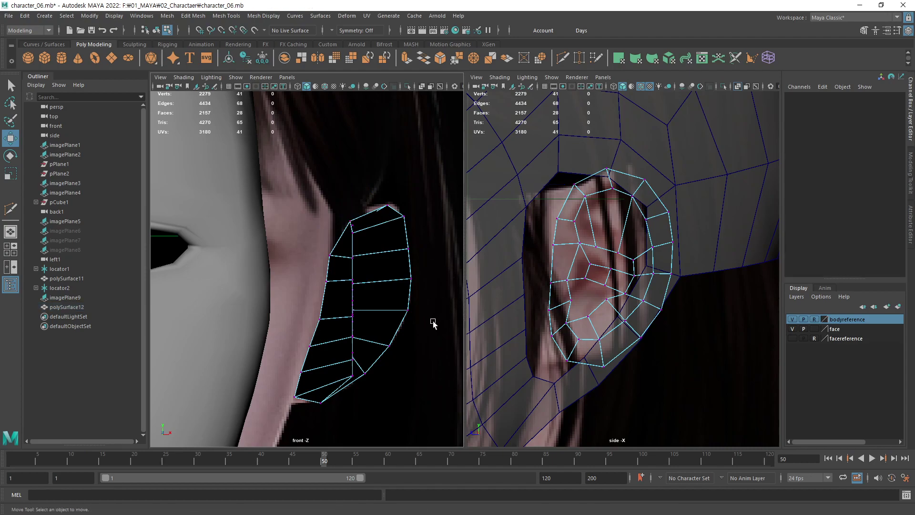
scroll(391, 265, up, 2)
alt+middle_drag(382, 261, 432, 239)
scroll(472, 244, up, 1)
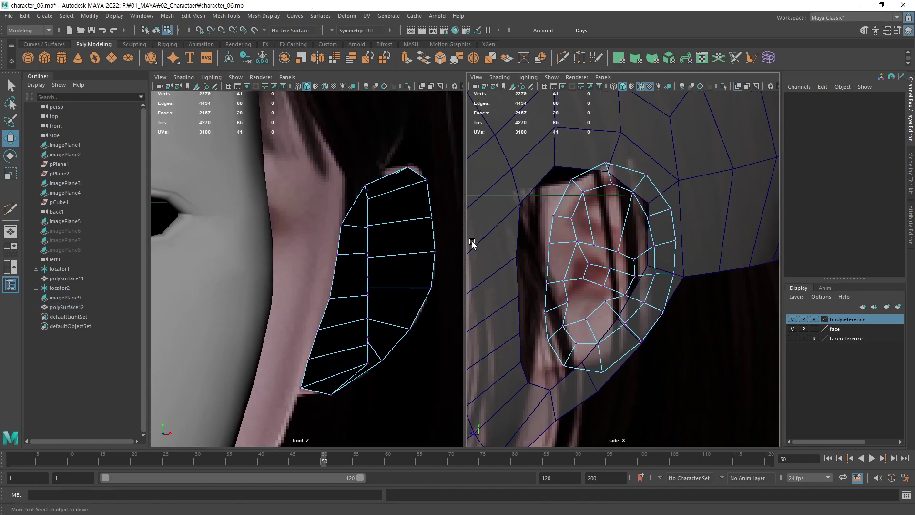
scroll(620, 230, up, 1)
scroll(638, 241, up, 1)
scroll(568, 259, up, 1)
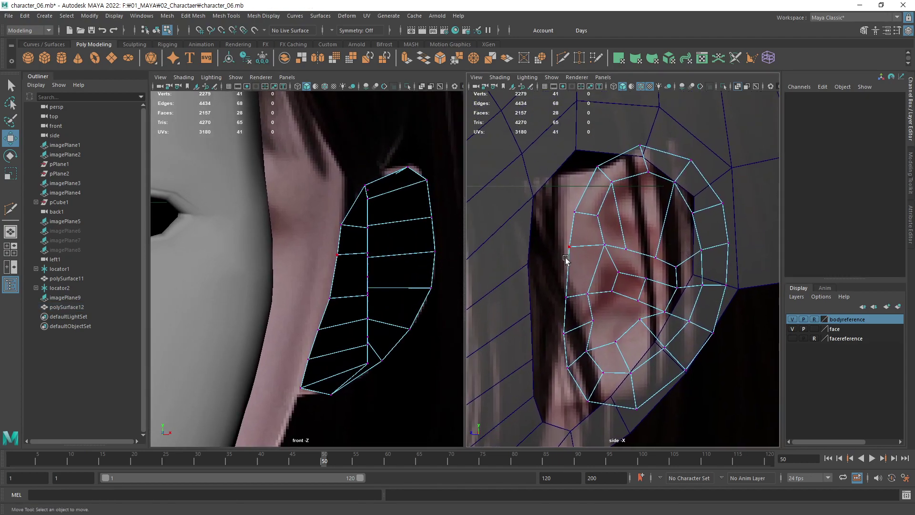
alt+middle_drag(381, 277, 367, 272)
scroll(366, 272, up, 1)
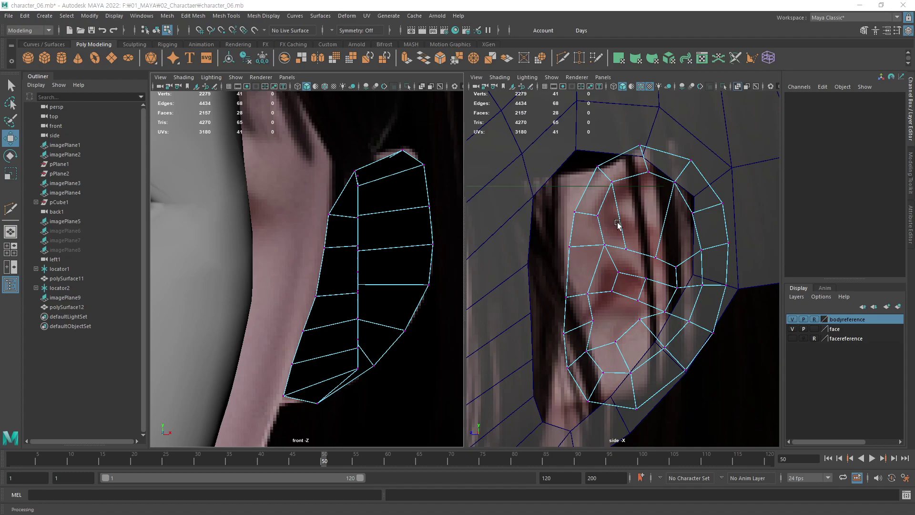
alt+middle_drag(327, 292, 333, 270)
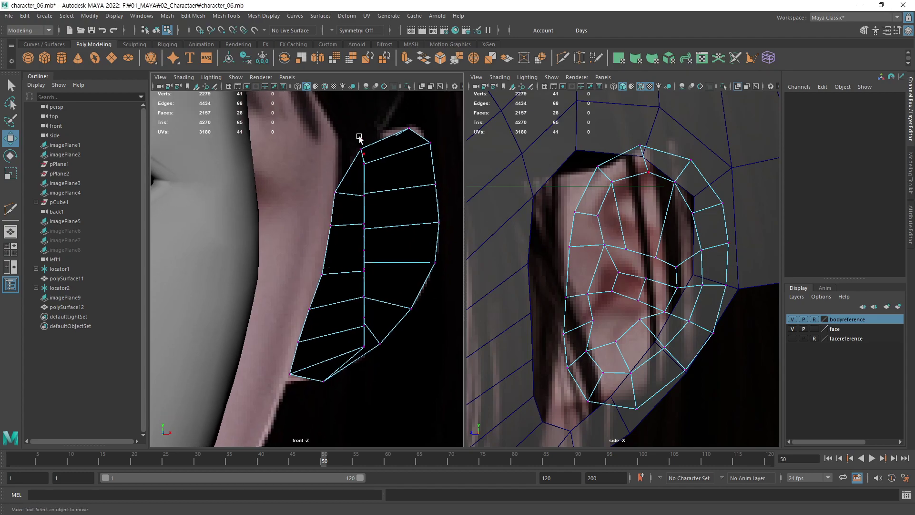
click(421, 85)
alt+middle_drag(676, 196, 647, 193)
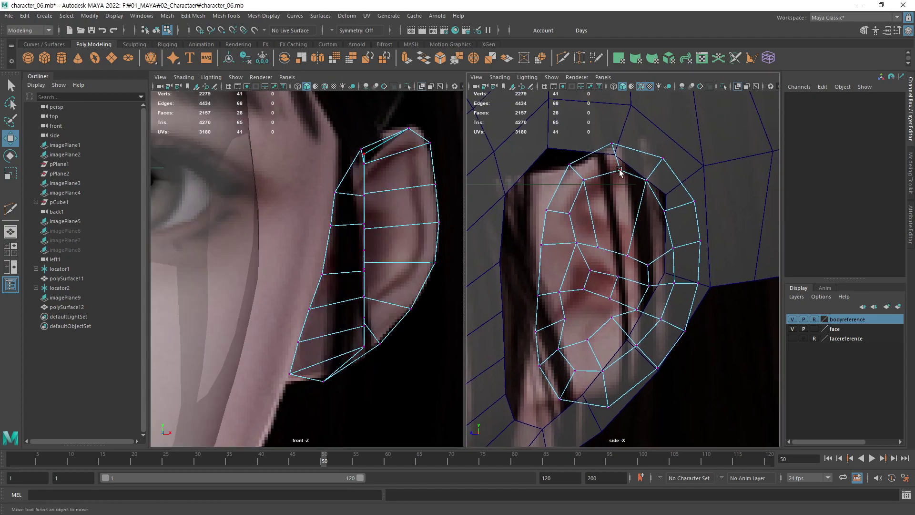
Push the outer-rim vertices, top to back of the ear, outward along X.
click(619, 170)
drag(415, 159, 473, 158)
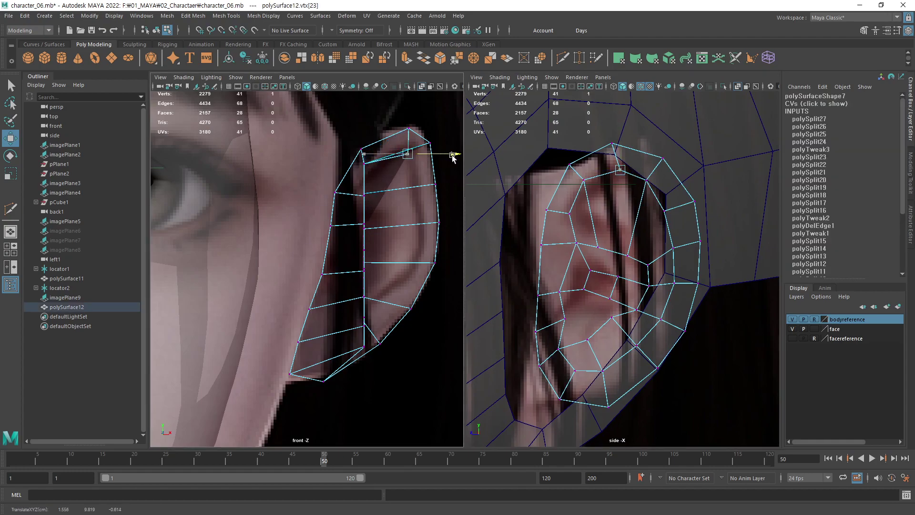
click(640, 181)
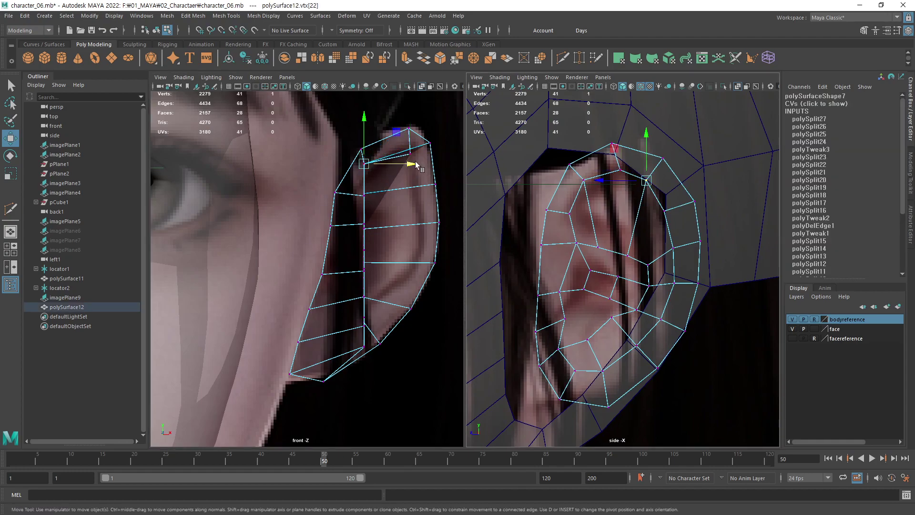
drag(417, 166, 491, 176)
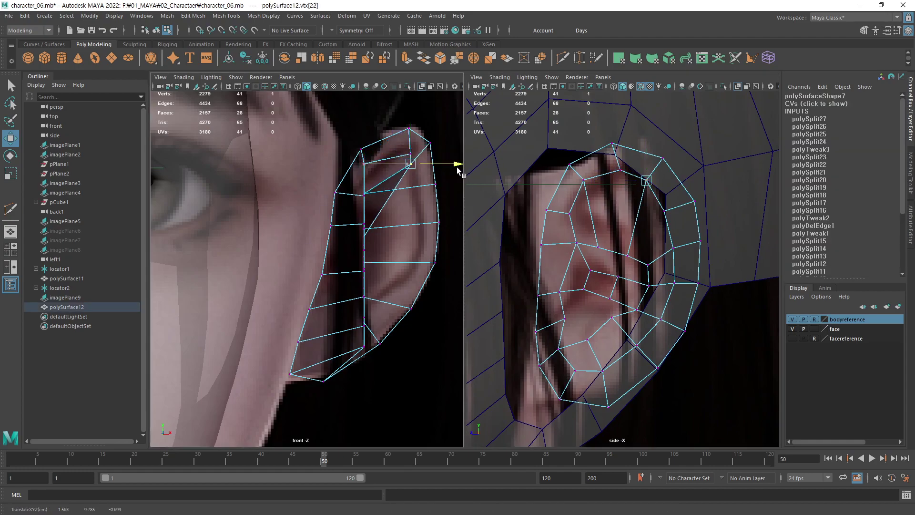
click(666, 215)
middle_drag(430, 205, 502, 214)
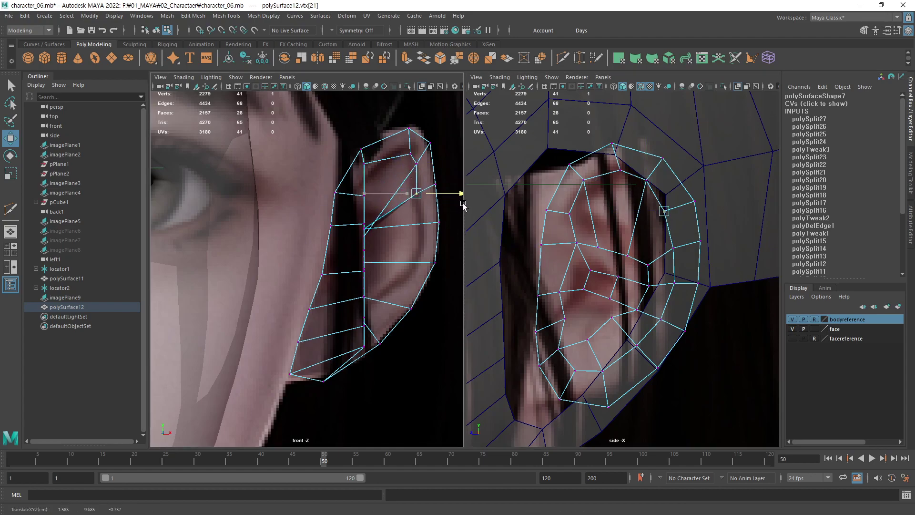
click(673, 247)
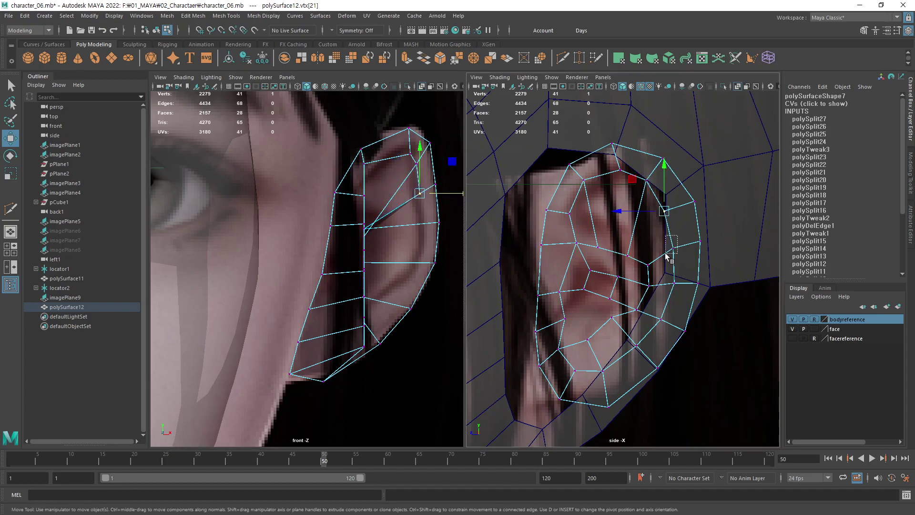
middle_drag(443, 236, 470, 241)
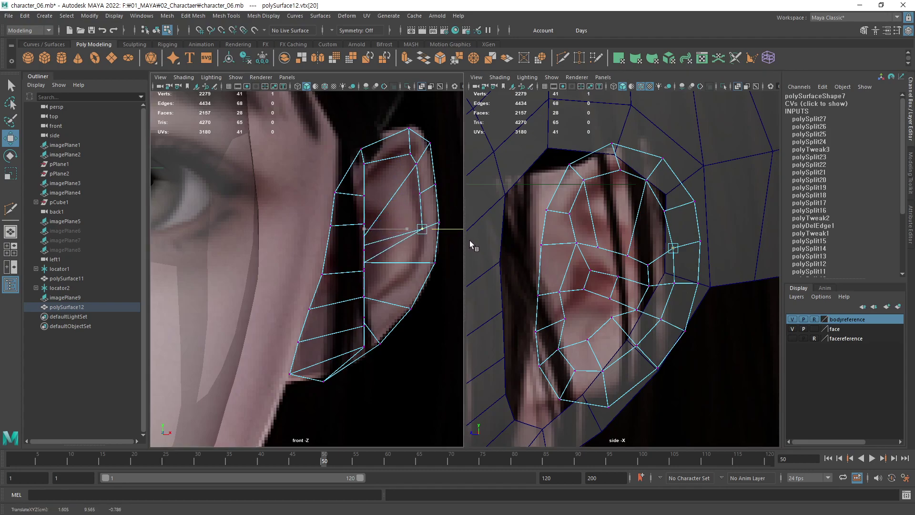
click(686, 279)
drag(417, 263, 462, 266)
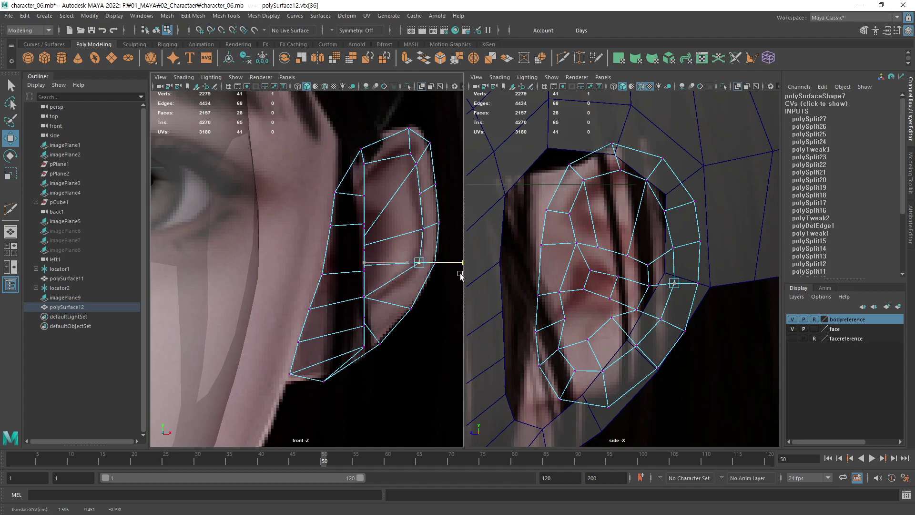
Adjust the inner concha and earlobe vertices' depth, pulling the earlobe vertex toward the head.
click(661, 318)
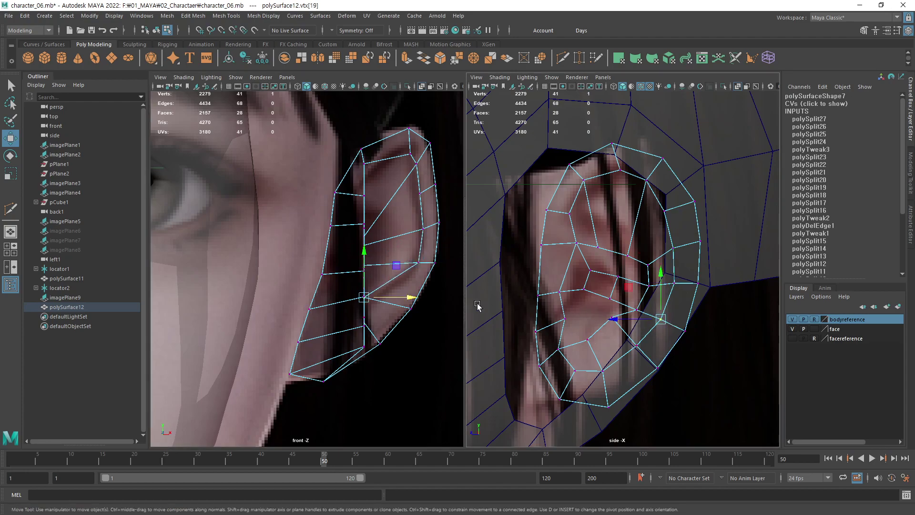
drag(422, 297, 441, 303)
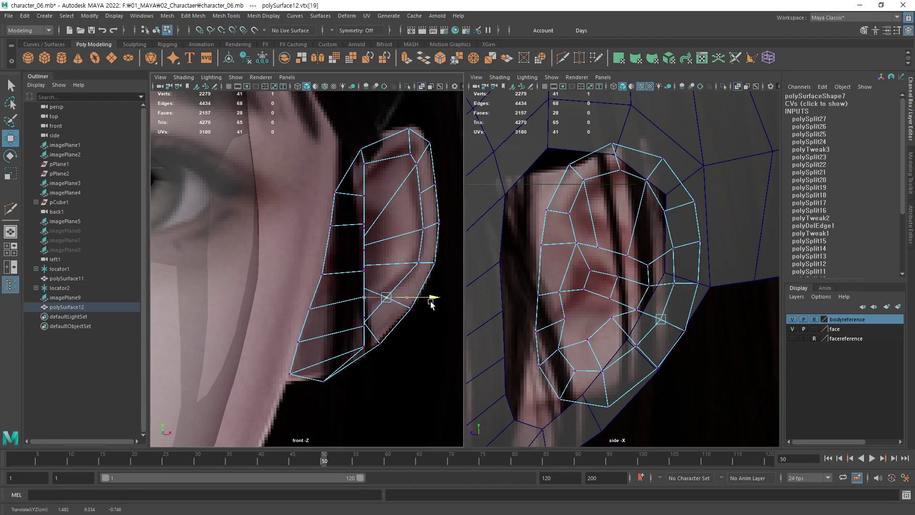
click(636, 344)
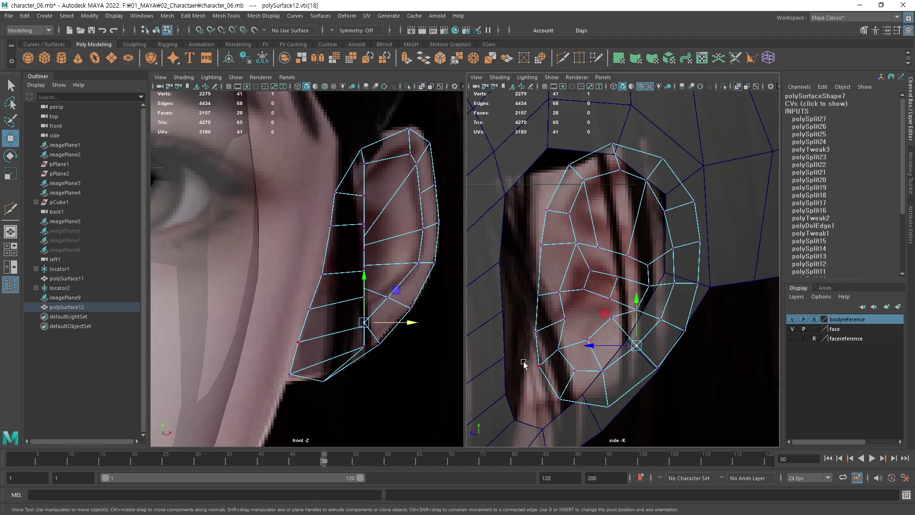
drag(409, 325, 401, 324)
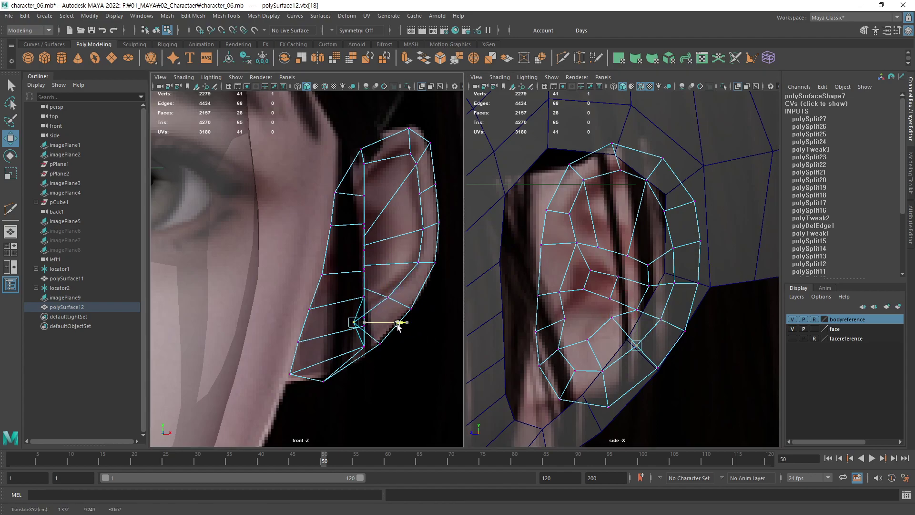
click(603, 370)
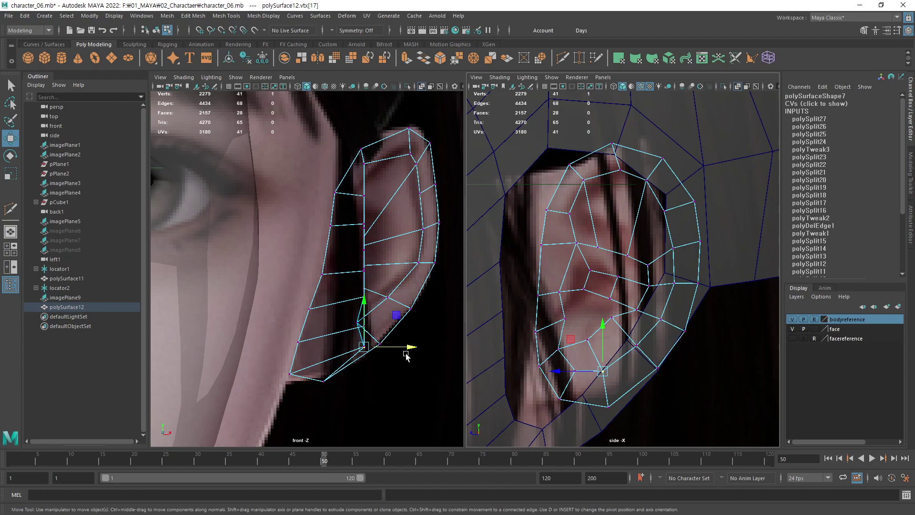
mouse_move(408, 352)
mouse_down()
mouse_move(359, 358)
mouse_move(361, 371)
mouse_up()
click(575, 377)
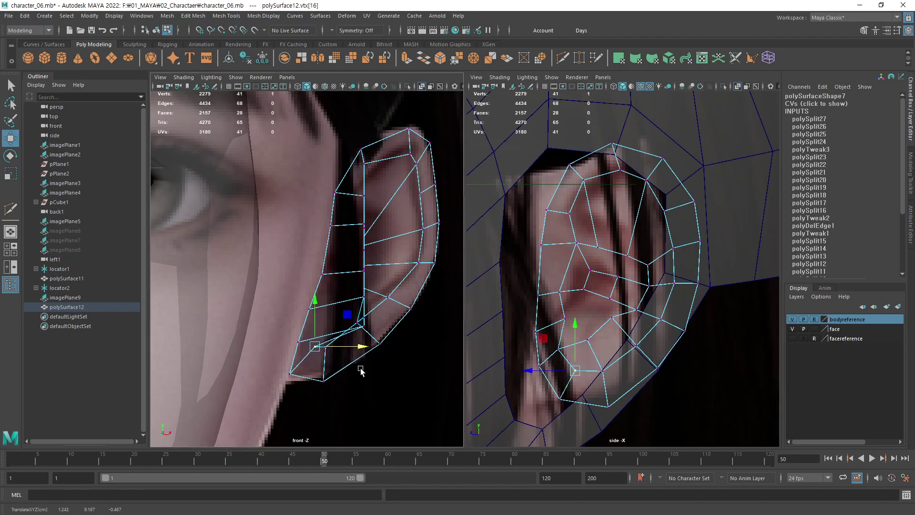
click(556, 344)
mouse_move(409, 326)
mouse_down()
mouse_move(372, 331)
mouse_move(376, 343)
mouse_up()
click(315, 349)
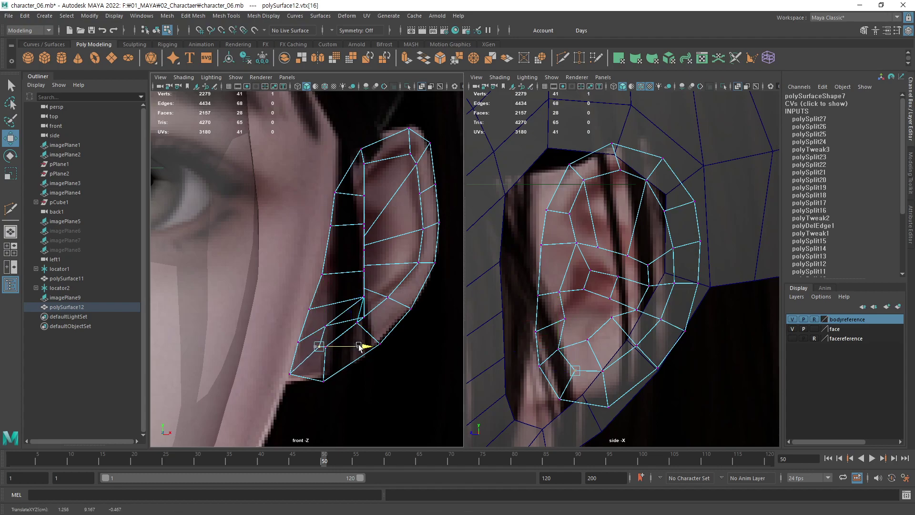
Pull the front lower-ear vertices inward and push the upper inner-ring vertex outward.
click(364, 296)
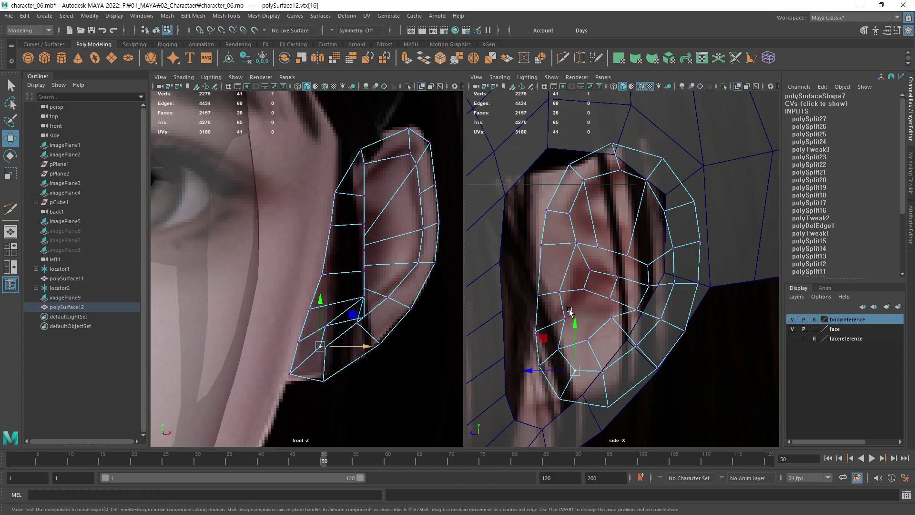
drag(414, 299, 389, 301)
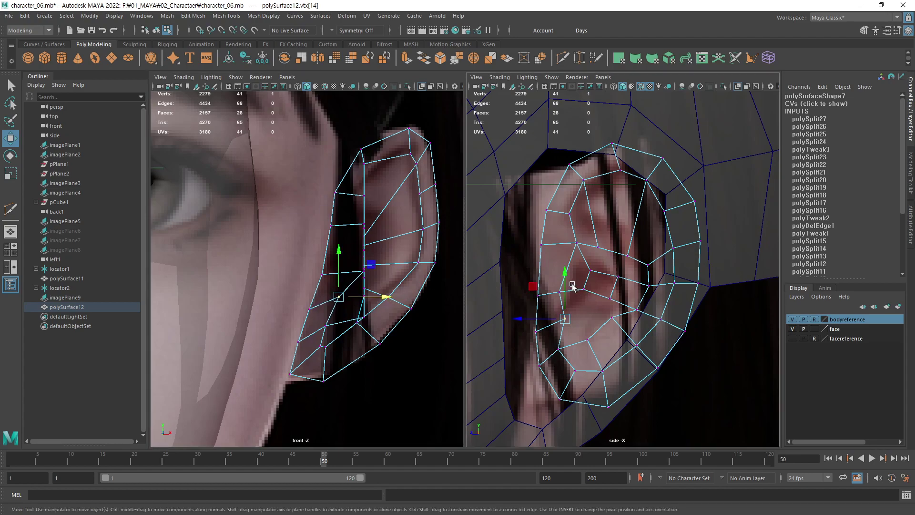
click(559, 292)
drag(408, 276, 385, 277)
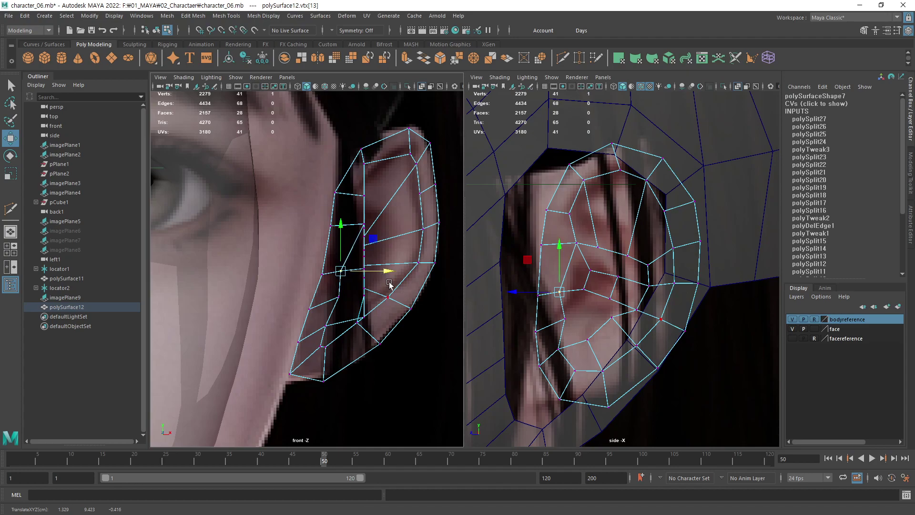
click(577, 243)
drag(408, 224, 393, 222)
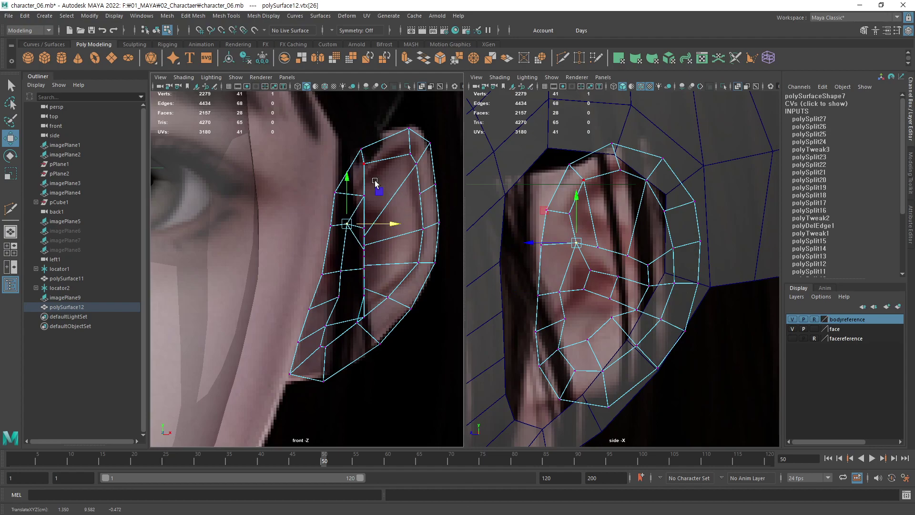
click(562, 205)
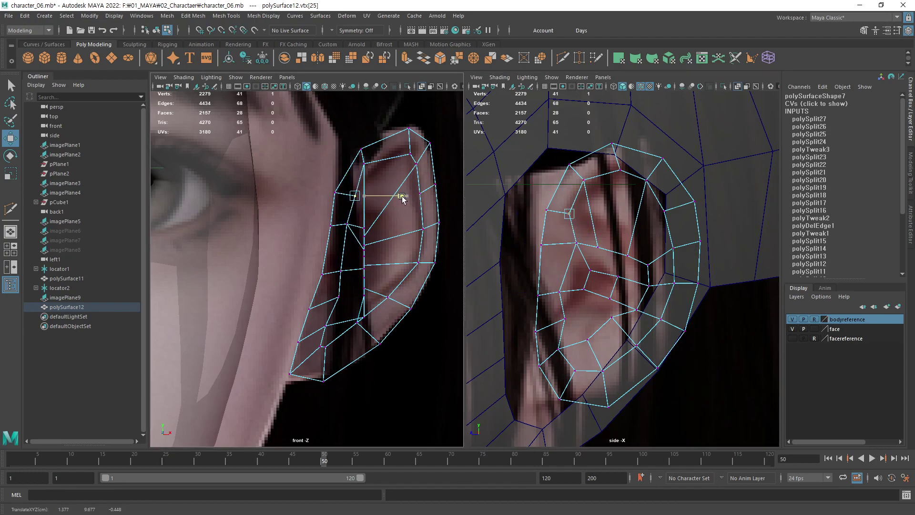
click(364, 163)
mouse_move(394, 166)
mouse_down()
mouse_move(414, 165)
mouse_move(410, 154)
mouse_move(442, 157)
mouse_up()
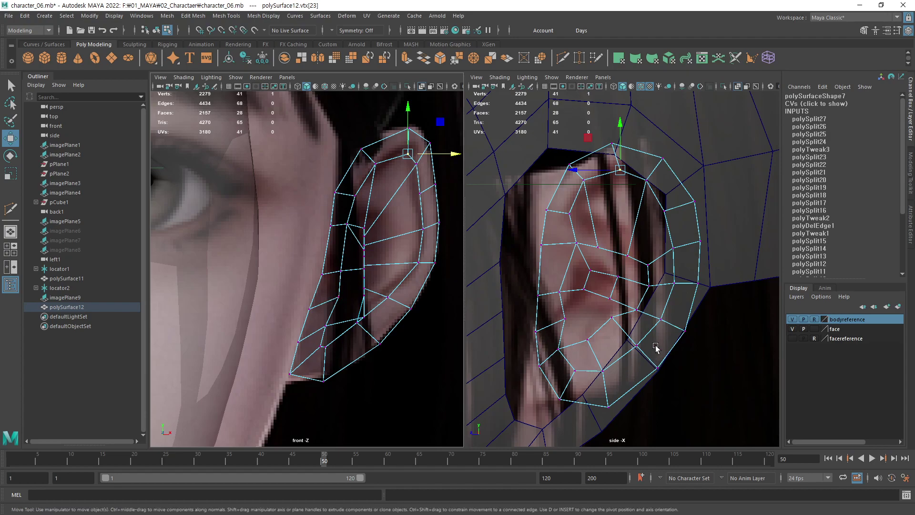
Nudge the lower concha and earlobe inner-ring vertices to match the side reference image.
click(630, 358)
click(592, 383)
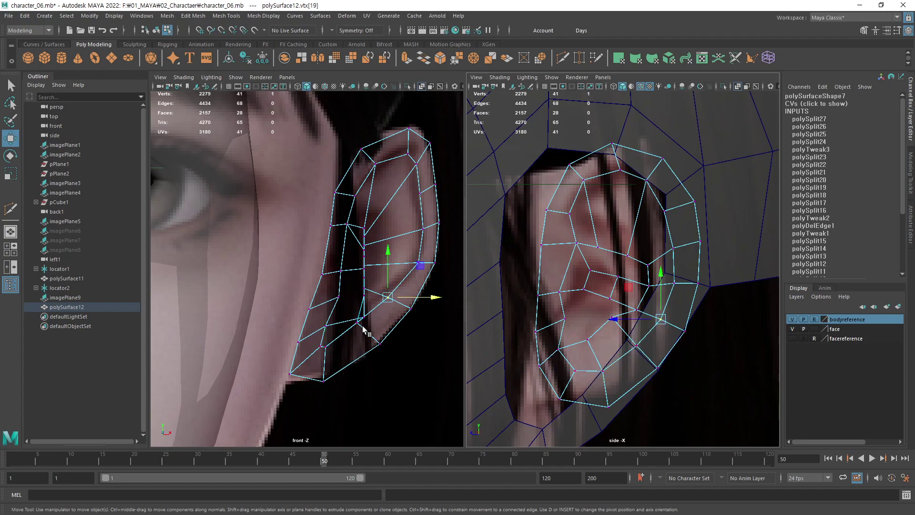
click(358, 353)
click(356, 323)
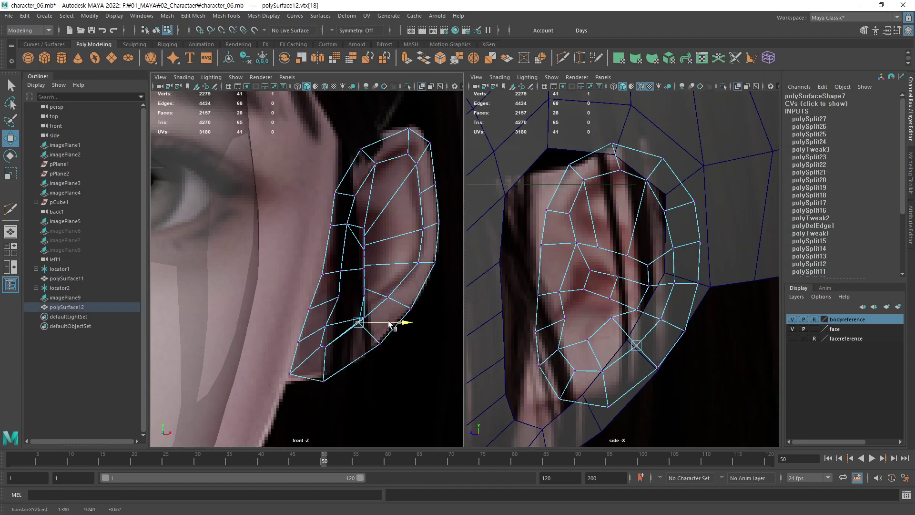
click(383, 297)
drag(409, 298, 395, 324)
click(363, 319)
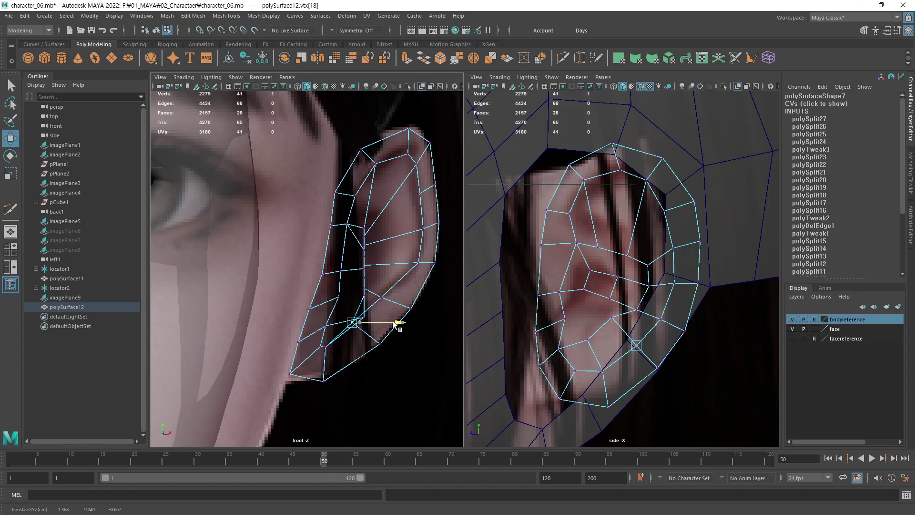
click(327, 326)
drag(362, 324, 362, 327)
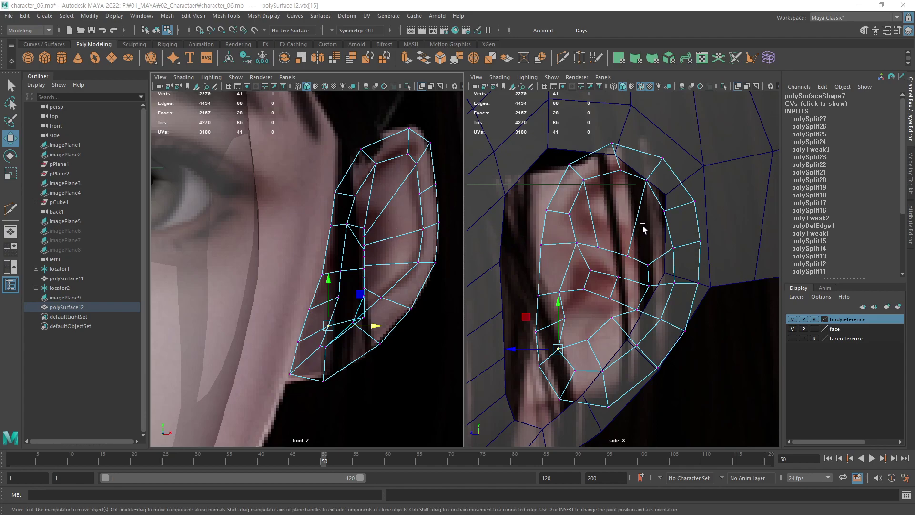
alt+middle_drag(642, 229, 650, 212)
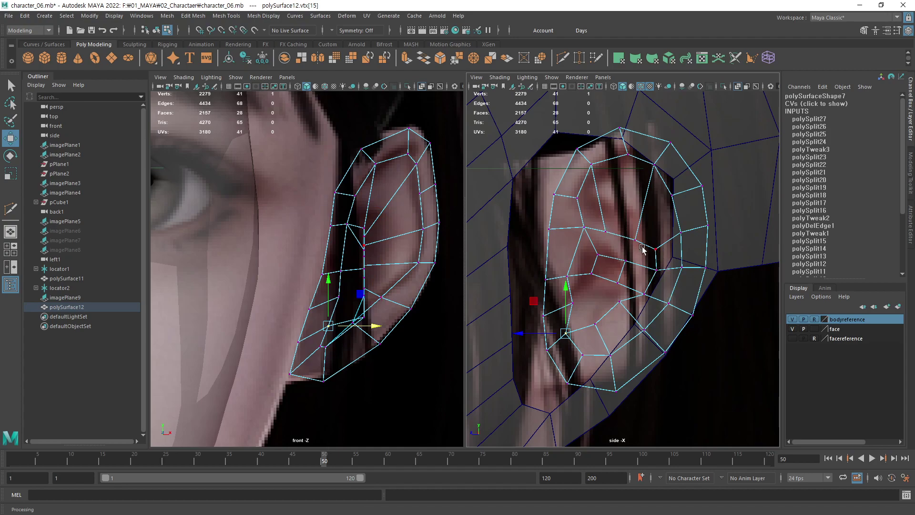
Push the first inner concha vertices in depth along X to match the front reference.
click(657, 269)
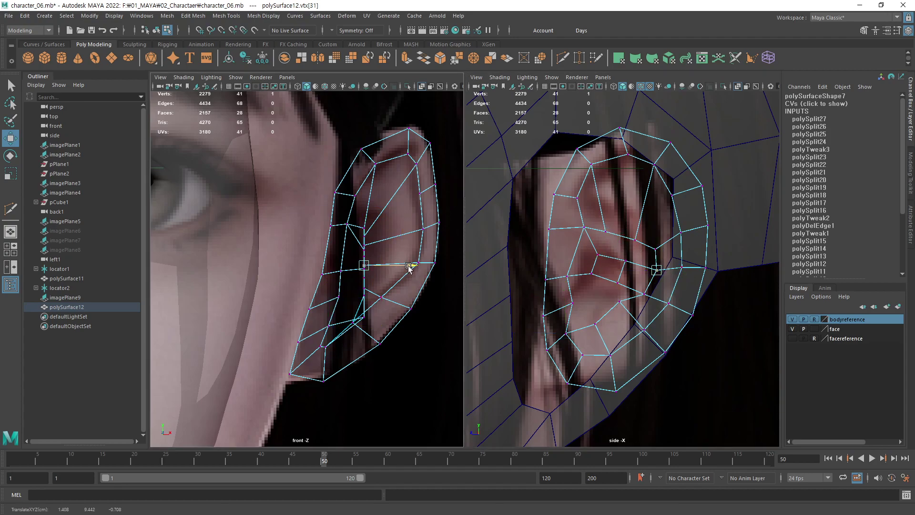
mouse_move(409, 266)
mouse_down()
mouse_move(428, 271)
mouse_move(412, 293)
mouse_up()
key(q)
key(w)
click(620, 302)
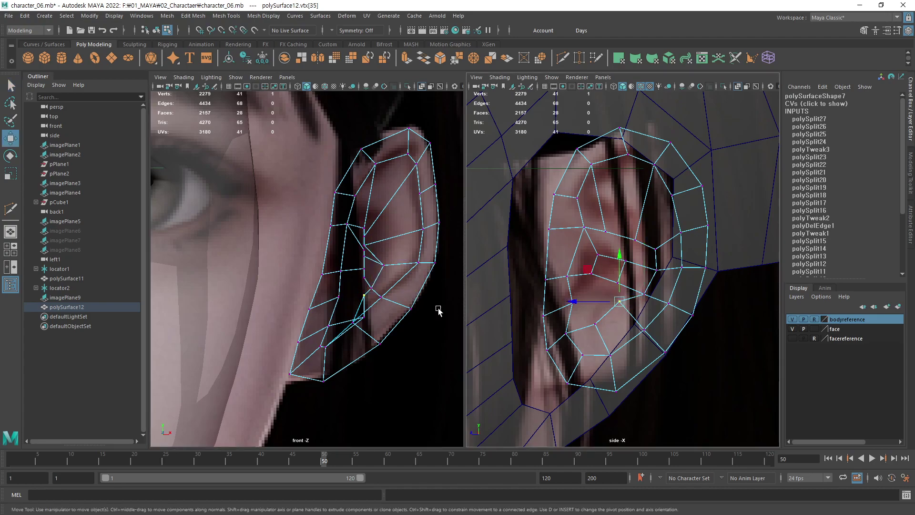
key(q)
click(596, 324)
key(w)
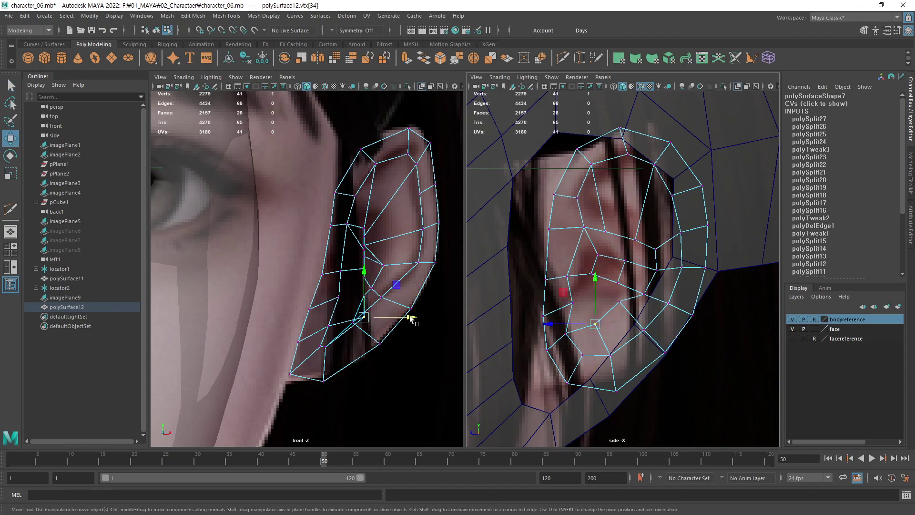
drag(409, 317, 386, 318)
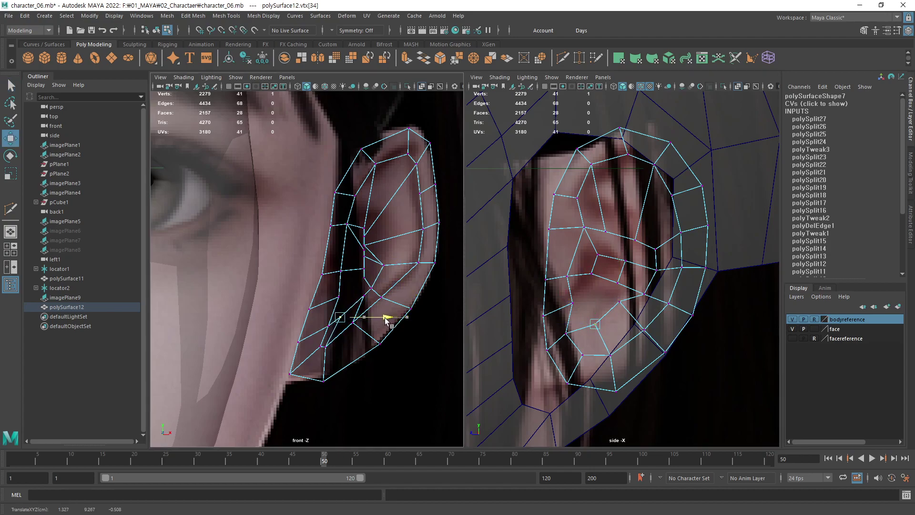
mouse_move(385, 320)
mouse_down()
mouse_move(376, 289)
mouse_move(402, 285)
mouse_up()
Slide the next inner loop vertices right along X to follow the ear's inner ring.
click(365, 297)
click(372, 289)
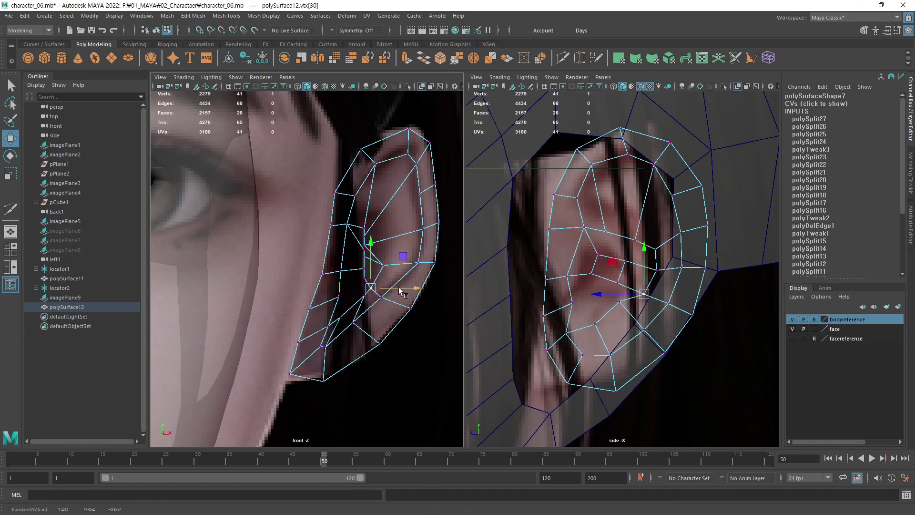
key(q)
alt+middle_drag(663, 275, 658, 277)
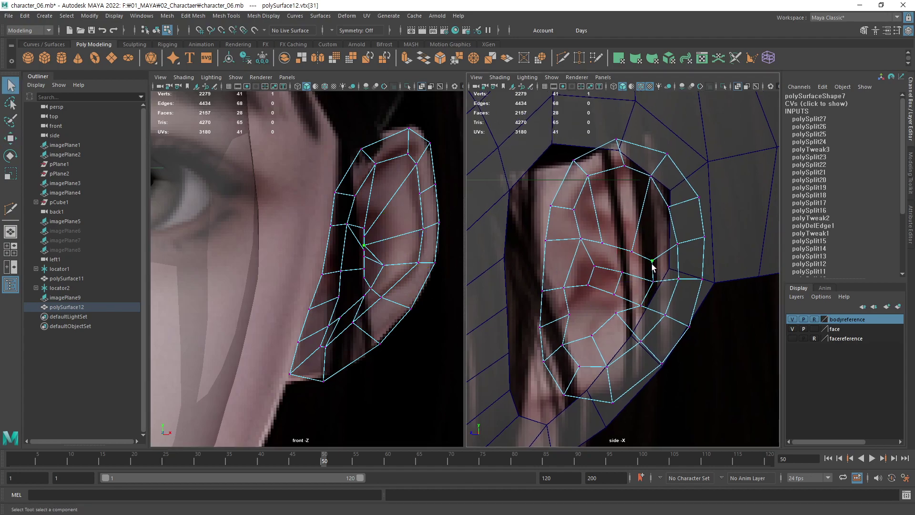
key(w)
drag(410, 251, 429, 253)
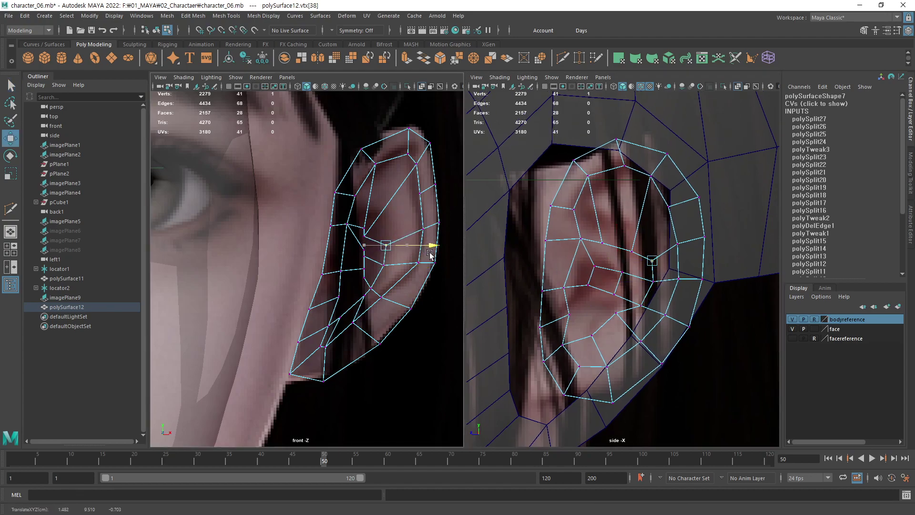
key(q)
click(653, 262)
click(635, 256)
key(w)
drag(395, 244, 414, 245)
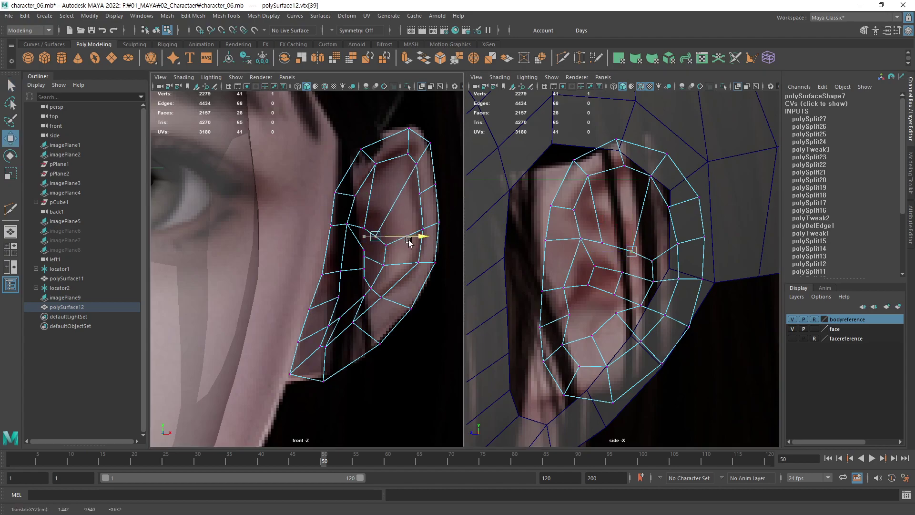
Ease the last inner vertex slightly left along X and recentre the ear in the side view.
key(q)
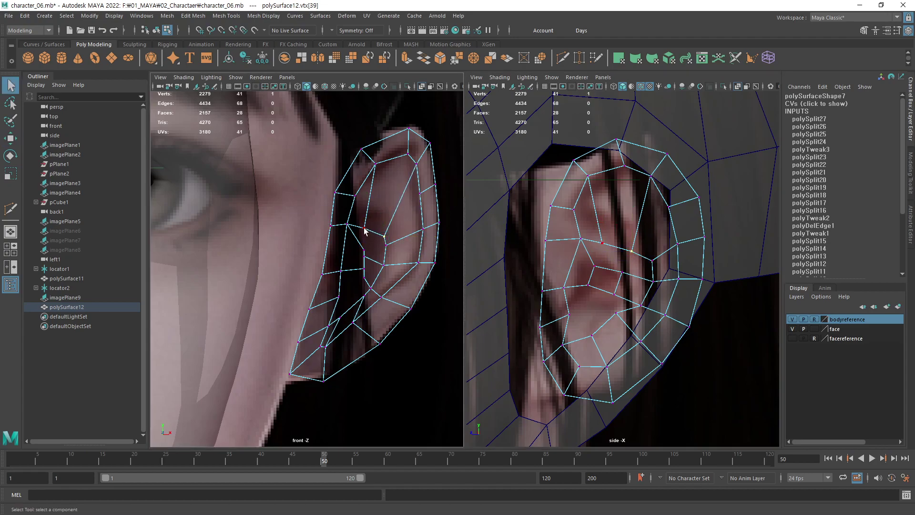
key(w)
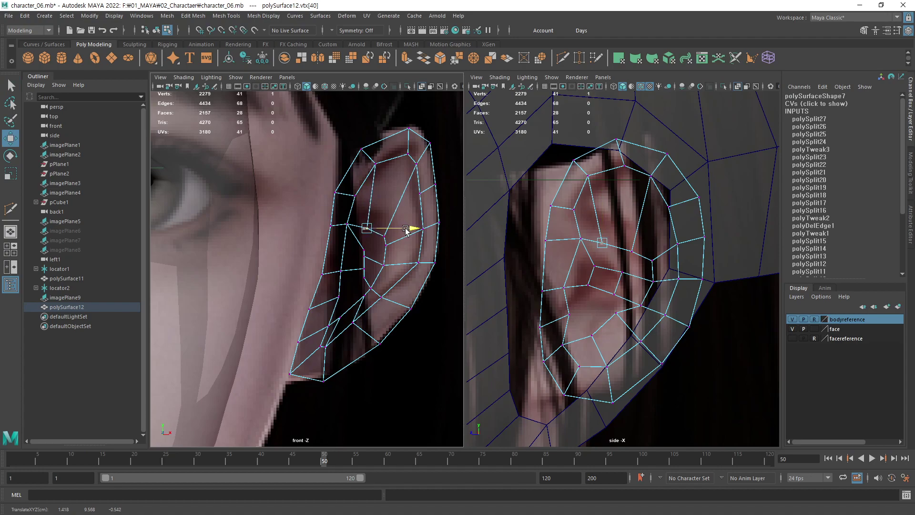
drag(406, 232, 404, 231)
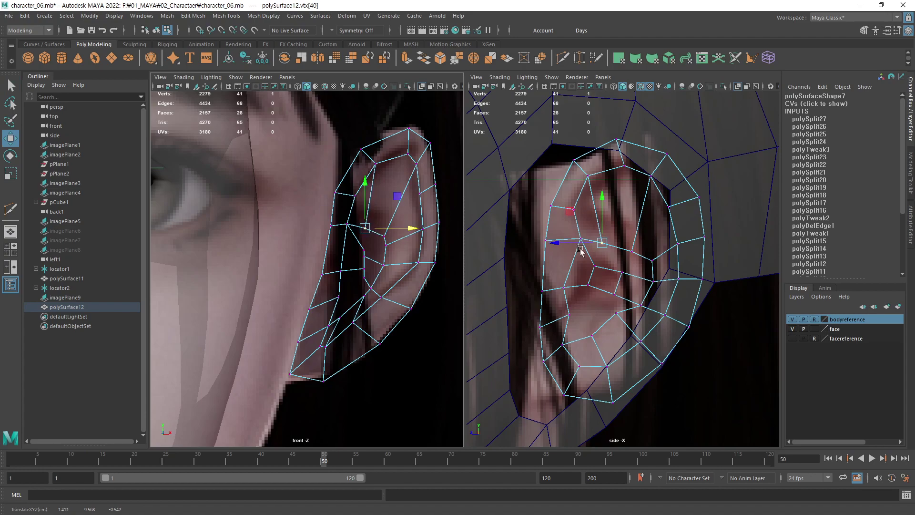
alt+middle_drag(613, 292, 610, 276)
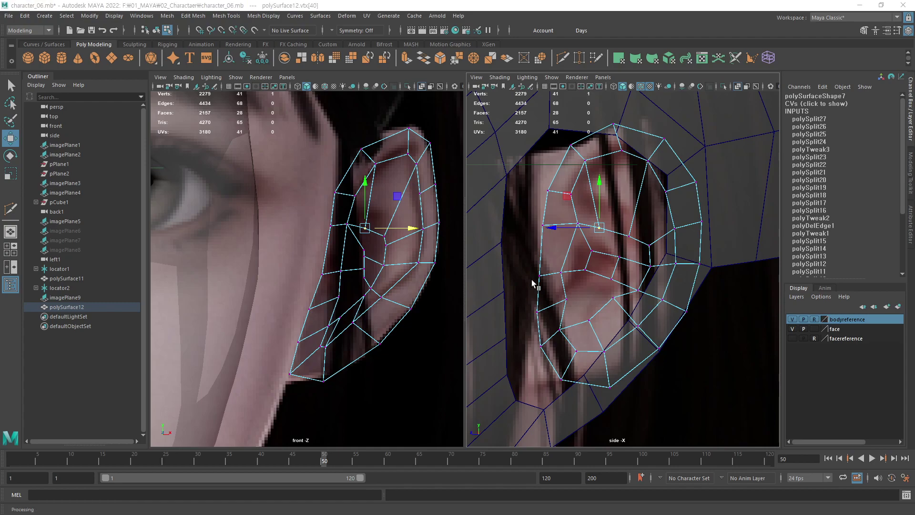
alt+middle_drag(536, 286, 553, 281)
Switch the side panel to Perspective via the hotbox and frame the ear mesh.
alt+middle_drag(376, 284, 313, 283)
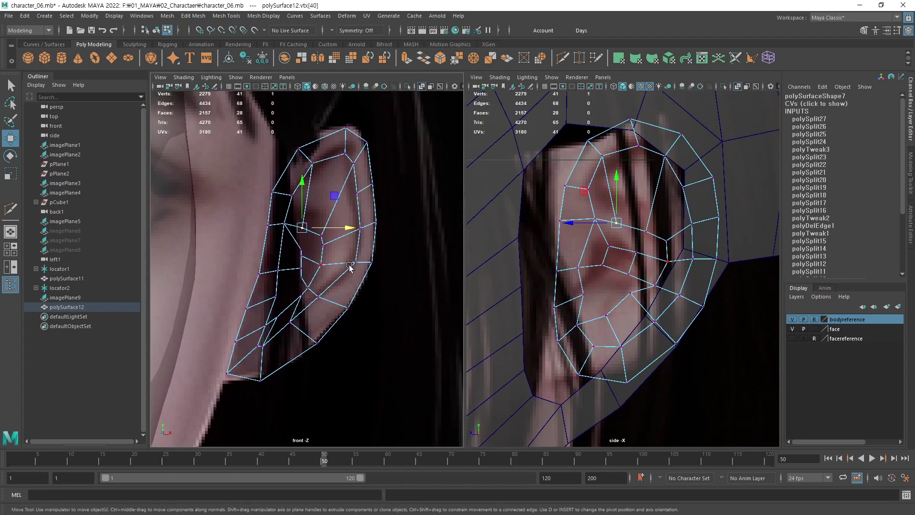
key(space)
drag(637, 291, 643, 270)
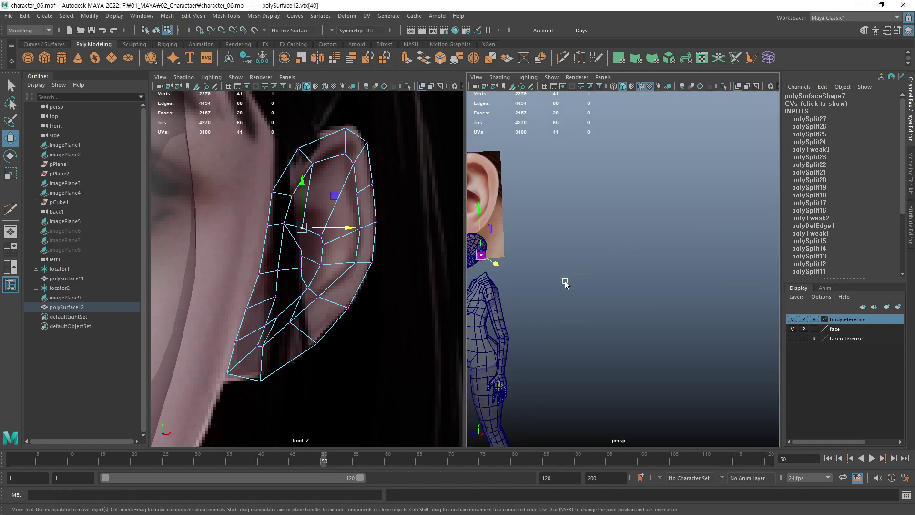
scroll(529, 310, down, 3)
key(f)
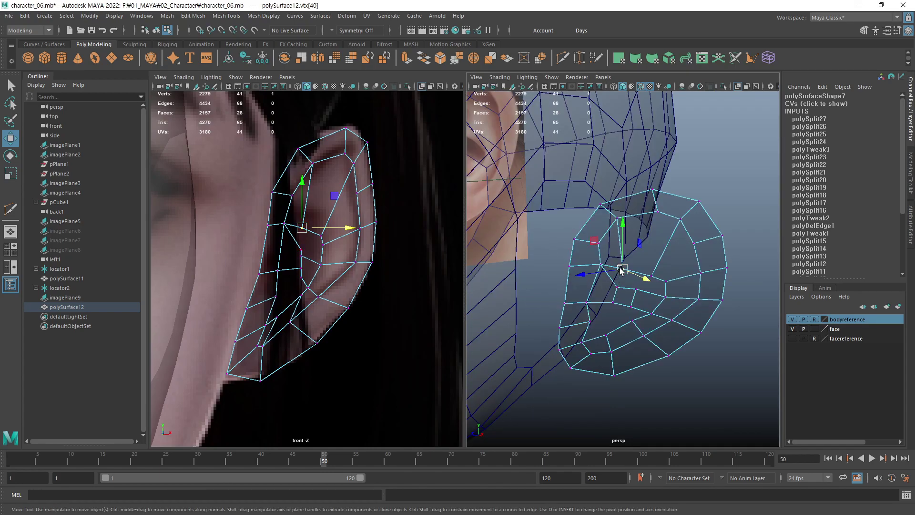
mouse_move(621, 270)
alt+mouse_down()
mouse_move(674, 245)
mouse_move(666, 258)
alt+mouse_up()
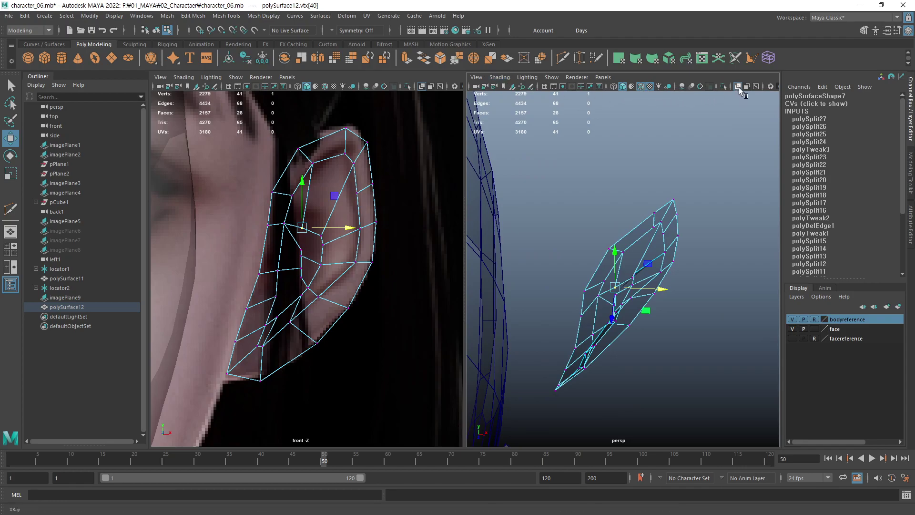
Turn X-Ray off, orbit to see the ear beside the head, and enter face mode.
click(740, 89)
mouse_move(691, 143)
alt+mouse_down()
mouse_move(536, 319)
mouse_move(609, 330)
mouse_move(659, 364)
mouse_move(596, 331)
alt+mouse_up()
mouse_move(596, 331)
alt+right_down()
mouse_move(688, 331)
mouse_move(629, 323)
alt+right_up()
mouse_move(629, 323)
alt+mouse_down()
mouse_move(603, 419)
mouse_move(580, 305)
alt+mouse_up()
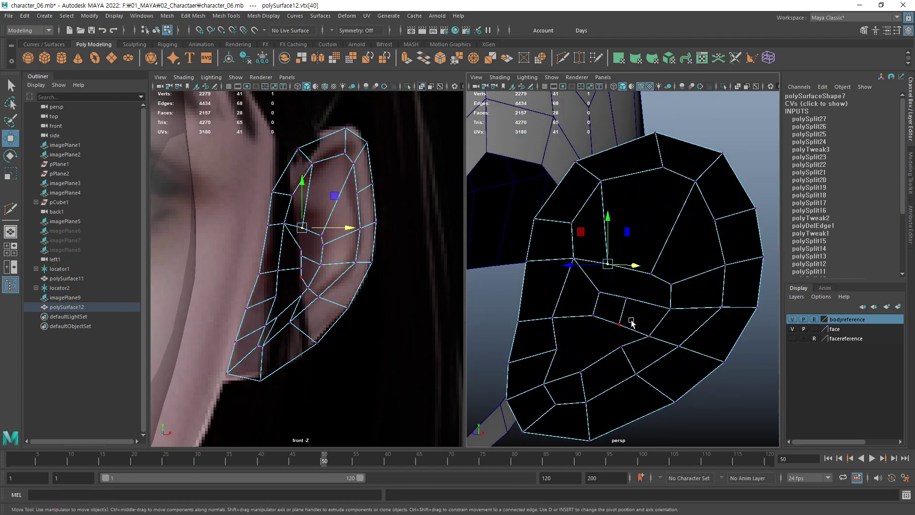
key(F11)
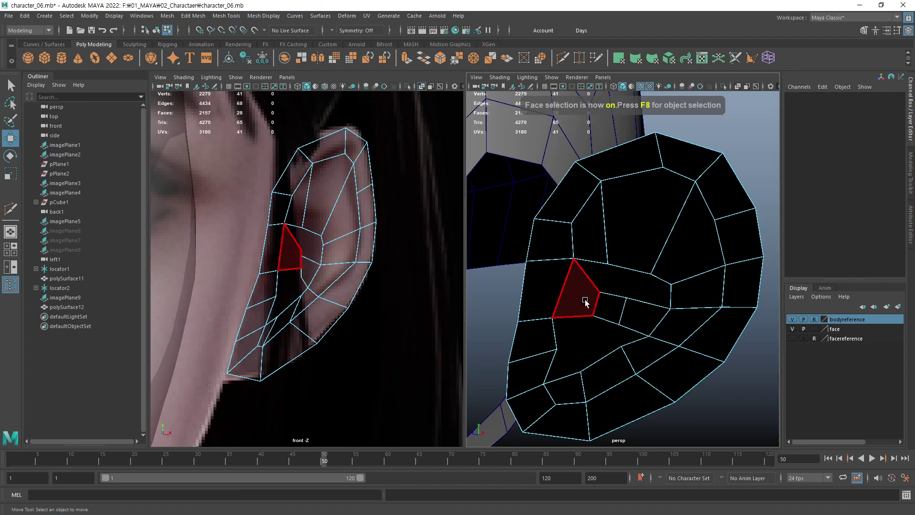
In edge mode, move an inner concha edge along X to deepen the fold.
mouse_move(586, 302)
alt+mouse_down()
mouse_move(604, 341)
mouse_move(582, 351)
mouse_move(610, 333)
alt+mouse_up()
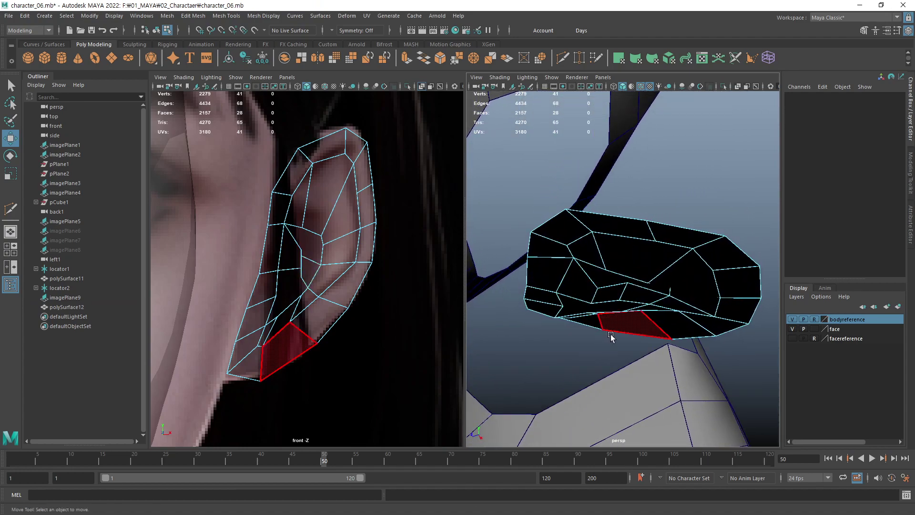
key(F10)
click(595, 292)
mouse_move(594, 293)
alt+mouse_down()
mouse_move(623, 334)
mouse_move(609, 317)
mouse_move(602, 262)
mouse_move(573, 244)
alt+mouse_up()
mouse_move(623, 310)
mouse_down()
mouse_move(627, 298)
mouse_move(589, 292)
mouse_move(737, 270)
mouse_up()
Shift the neighbouring inner edges e[49]/e[50] along X, then tumble out to check the ear.
scroll(738, 267, up, 2)
scroll(725, 265, up, 4)
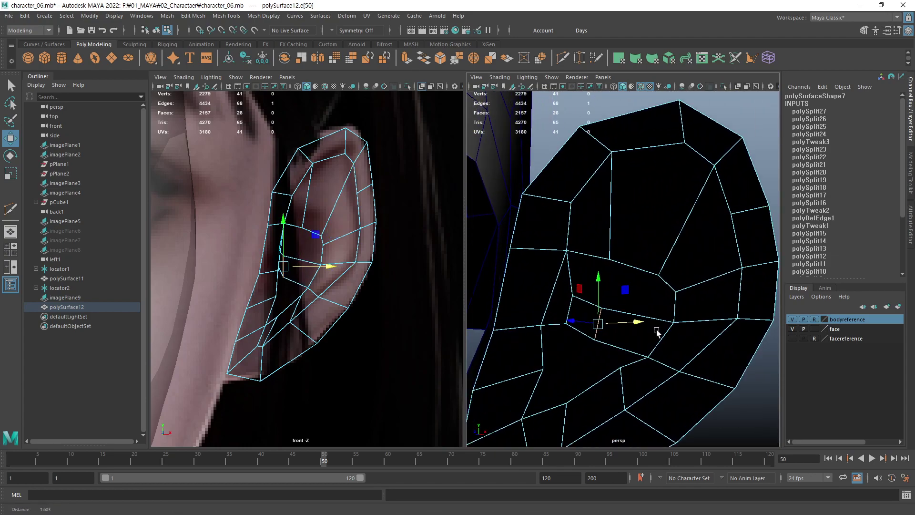
scroll(696, 248, up, 5)
scroll(693, 305, down, 3)
scroll(658, 296, down, 3)
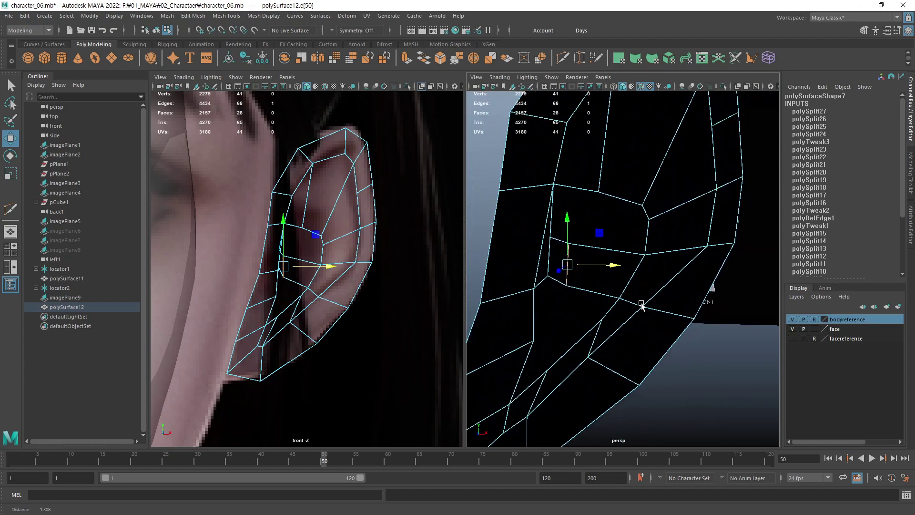
mouse_move(604, 308)
alt+mouse_down()
mouse_move(539, 317)
mouse_move(552, 313)
alt+mouse_up()
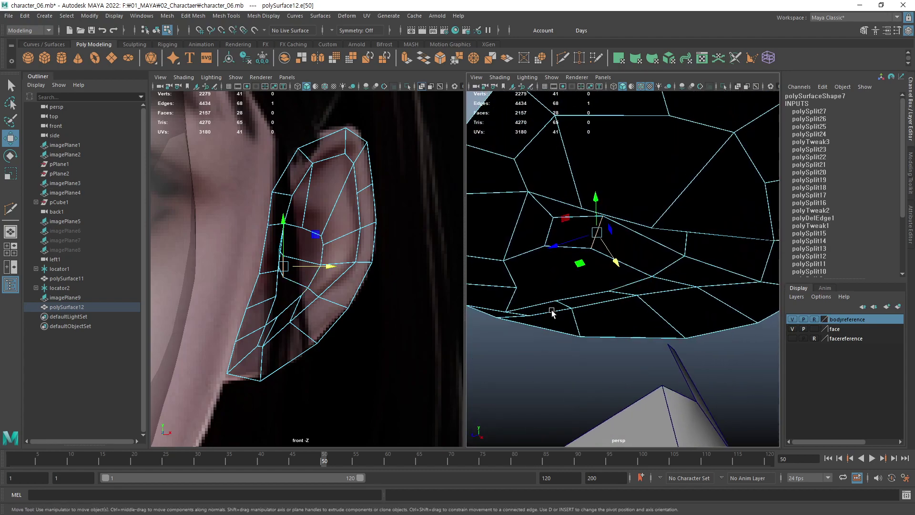
drag(616, 259, 564, 260)
click(557, 233)
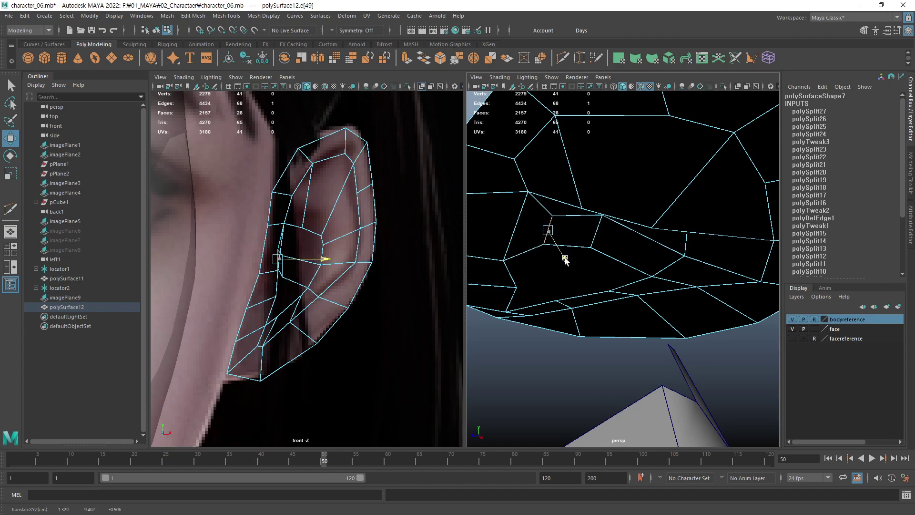
click(596, 234)
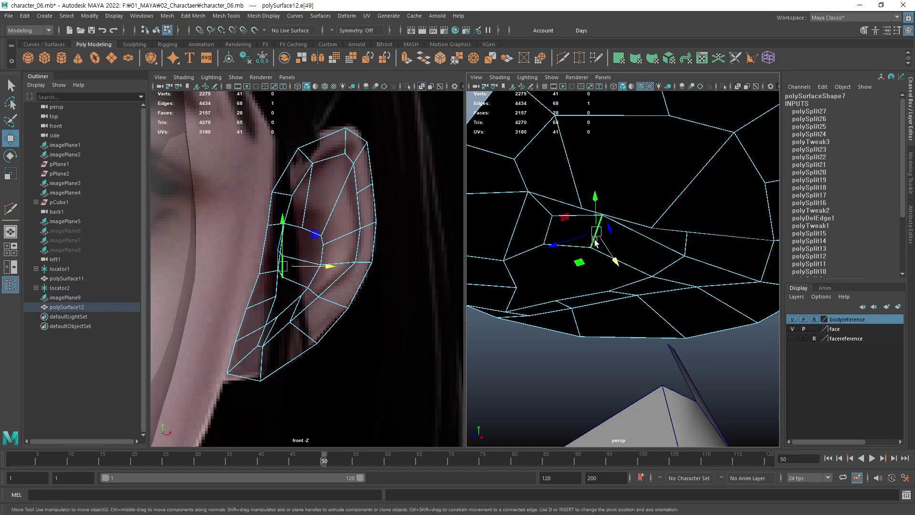
drag(615, 260, 616, 257)
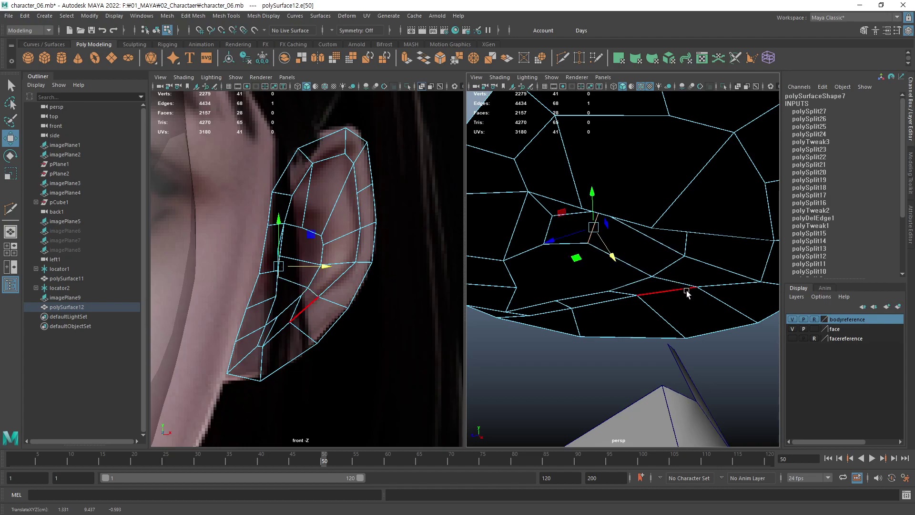
scroll(660, 282, down, 3)
mouse_move(660, 281)
alt+mouse_down()
mouse_move(667, 252)
mouse_move(683, 280)
mouse_move(625, 295)
mouse_move(602, 290)
alt+mouse_up()
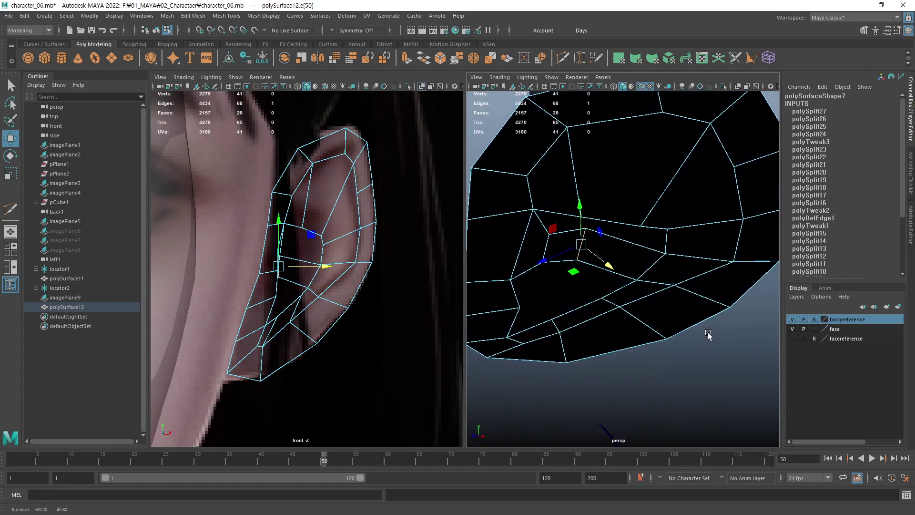
In vertex mode, push the lower inner-ear vertices along X toward the reference.
key(F9)
click(603, 296)
mouse_move(602, 297)
alt+mouse_down()
mouse_move(668, 294)
mouse_move(629, 338)
mouse_move(614, 271)
mouse_move(640, 289)
mouse_move(545, 317)
mouse_move(527, 358)
mouse_move(478, 372)
mouse_move(474, 392)
mouse_move(482, 387)
alt+mouse_up()
click(617, 326)
drag(629, 291, 629, 303)
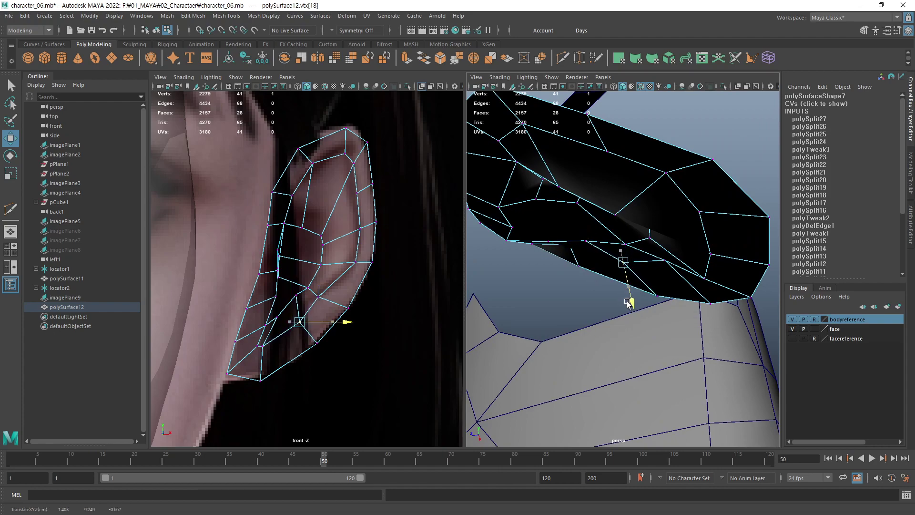
click(665, 260)
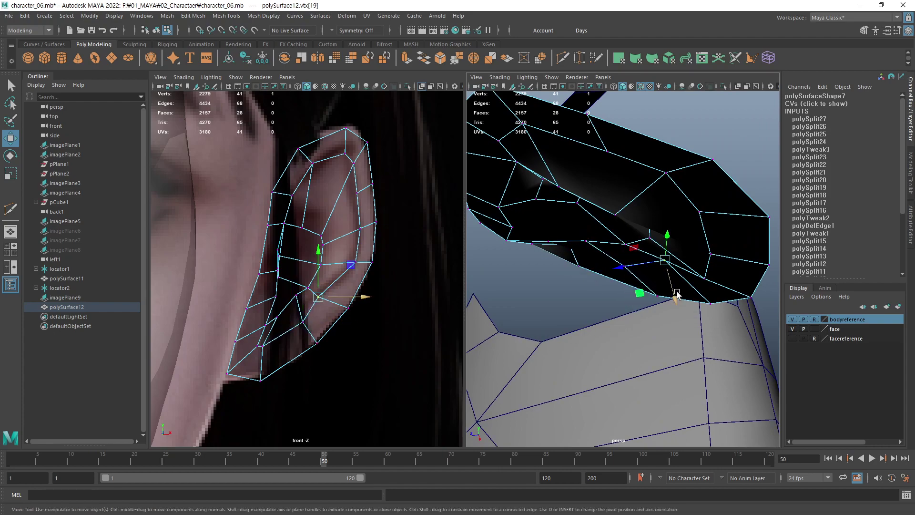
mouse_move(677, 295)
mouse_down()
mouse_move(673, 315)
mouse_move(642, 278)
mouse_move(639, 235)
mouse_move(667, 281)
mouse_move(659, 316)
mouse_move(674, 321)
mouse_up()
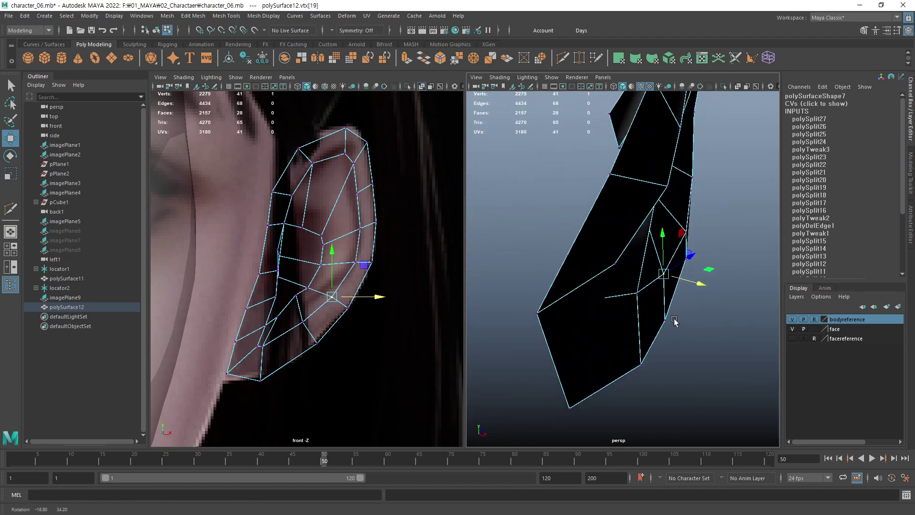
mouse_move(697, 284)
mouse_down()
mouse_move(640, 312)
mouse_move(653, 286)
mouse_move(683, 305)
mouse_move(694, 296)
mouse_move(618, 319)
mouse_move(566, 360)
mouse_move(580, 343)
mouse_move(468, 298)
mouse_move(548, 342)
mouse_move(596, 352)
mouse_move(660, 280)
mouse_up()
Reposition the next concha loop vertices, shifting them slightly to fit the reference.
scroll(655, 305, up, 4)
click(642, 290)
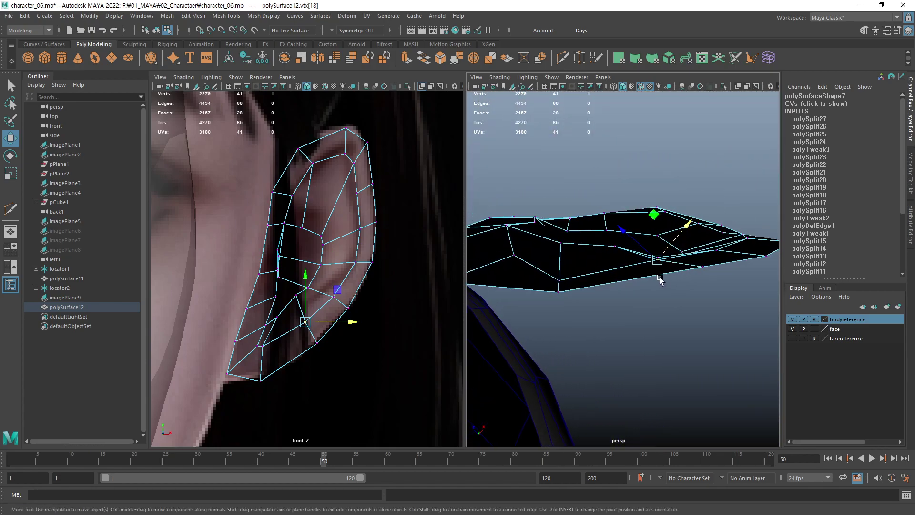
click(569, 282)
mouse_move(570, 282)
alt+mouse_down()
mouse_move(605, 267)
mouse_move(592, 241)
mouse_move(608, 235)
alt+mouse_up()
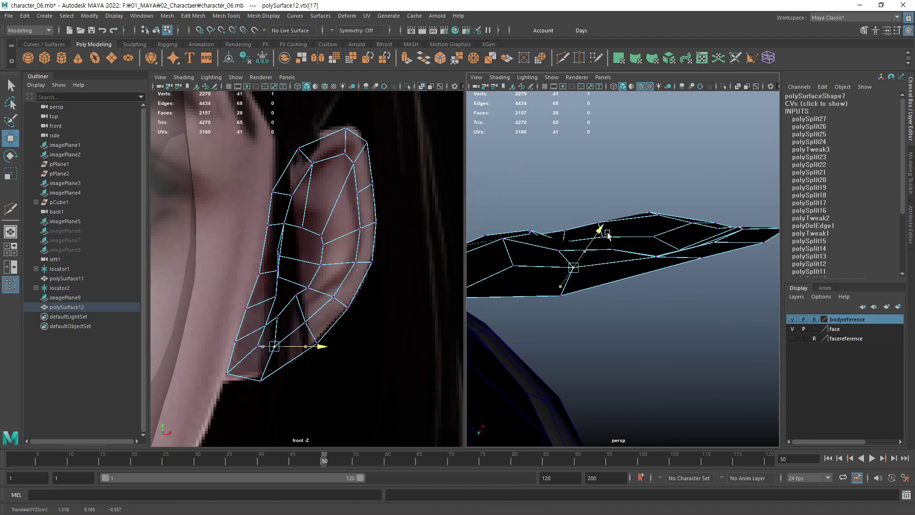
click(676, 231)
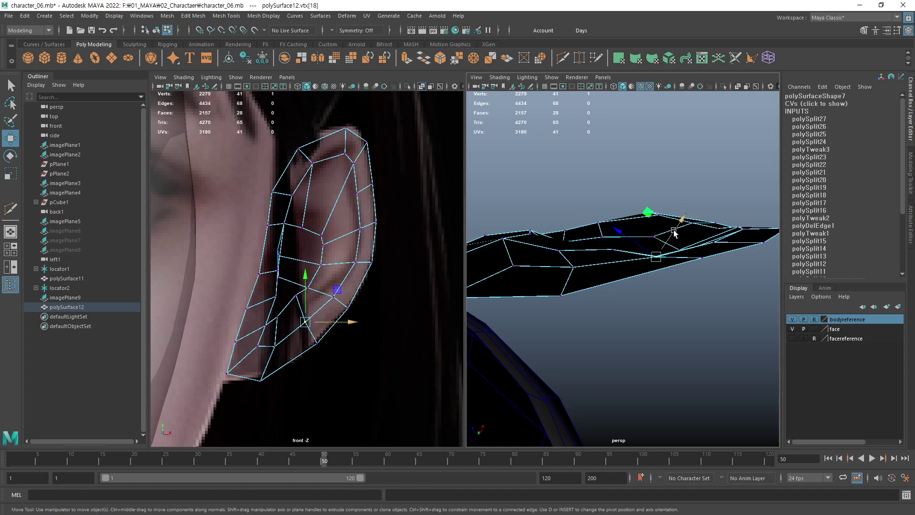
mouse_move(677, 231)
mouse_down()
mouse_move(684, 230)
mouse_move(608, 264)
mouse_move(660, 281)
mouse_up()
click(716, 245)
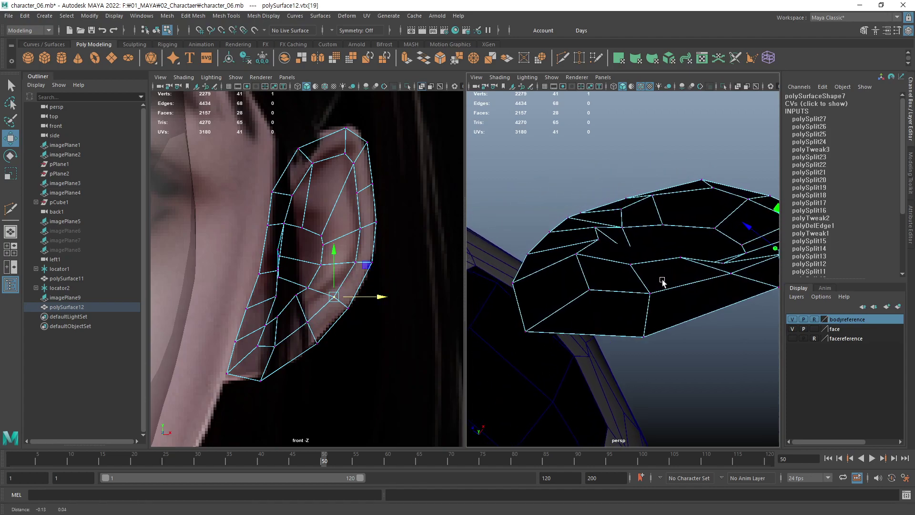
click(582, 261)
alt+drag(582, 261, 603, 238)
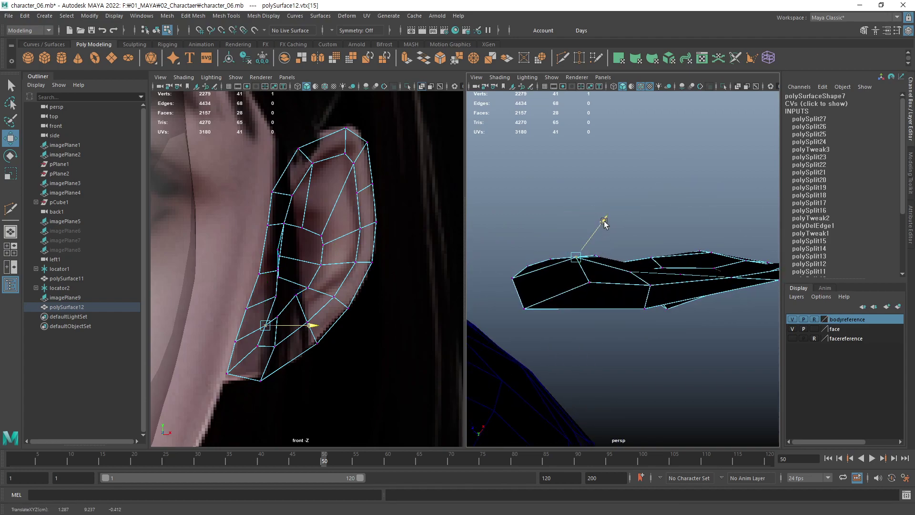
middle_drag(604, 239, 615, 243)
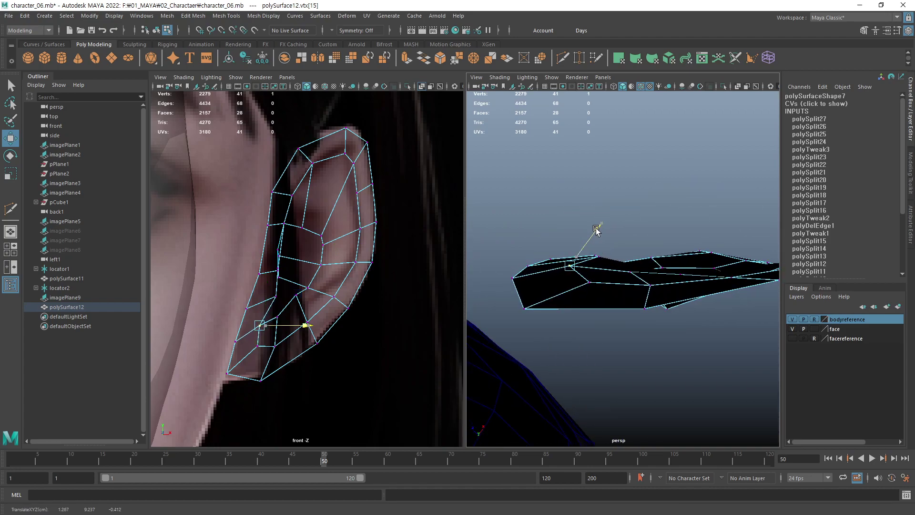
Slide further loop vertices sideways along the ear to match the reference photo.
click(638, 275)
middle_drag(657, 235, 701, 244)
click(682, 270)
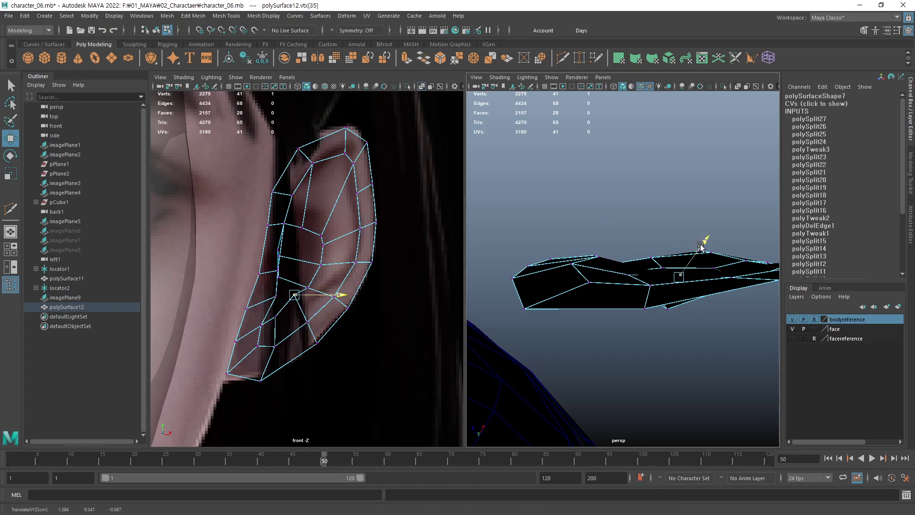
key(f)
mouse_move(677, 276)
alt+mouse_down()
mouse_move(662, 292)
mouse_move(665, 267)
alt+mouse_up()
click(654, 307)
middle_drag(677, 281, 694, 270)
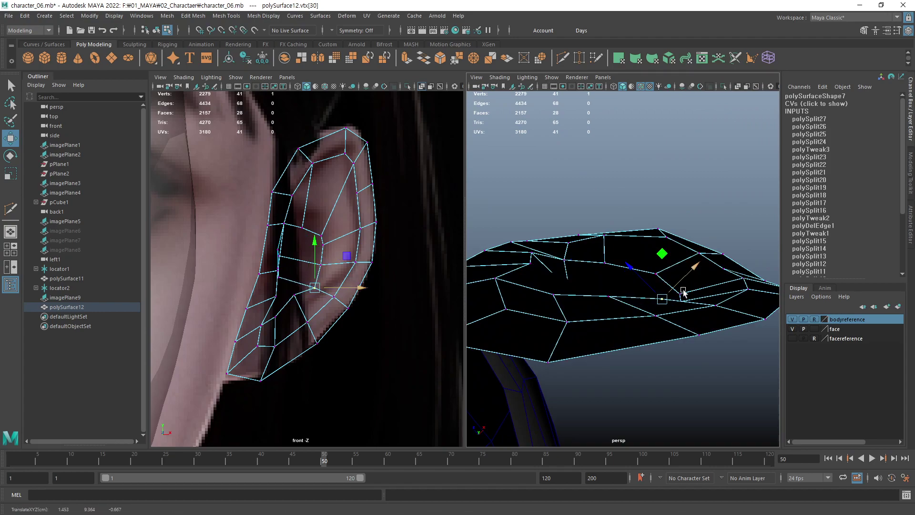
alt+drag(687, 287, 695, 295)
drag(709, 270, 715, 252)
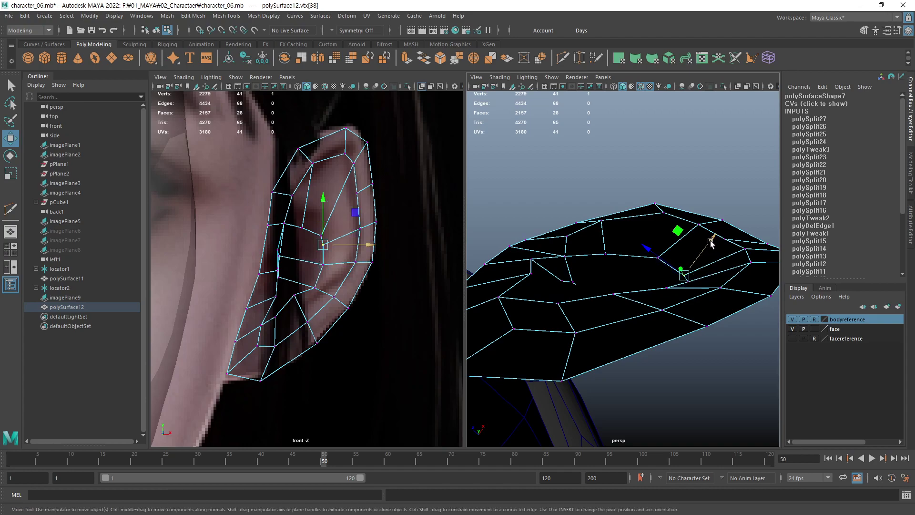
Adjust the remaining concha loop vertices, clear the selection, and orbit to check the recess.
click(714, 239)
mouse_move(709, 260)
alt+mouse_down()
mouse_move(663, 309)
mouse_move(740, 316)
mouse_move(717, 261)
mouse_move(650, 268)
mouse_move(686, 266)
mouse_move(705, 233)
alt+mouse_up()
click(687, 260)
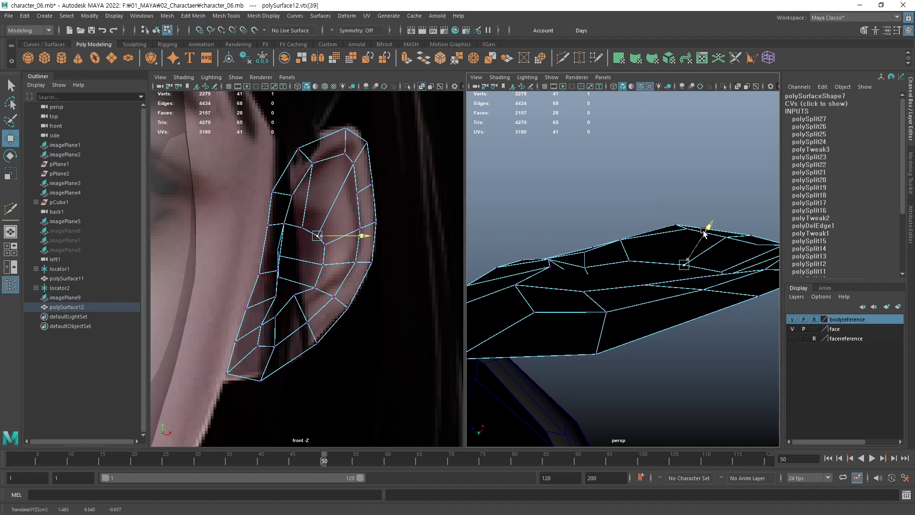
click(647, 235)
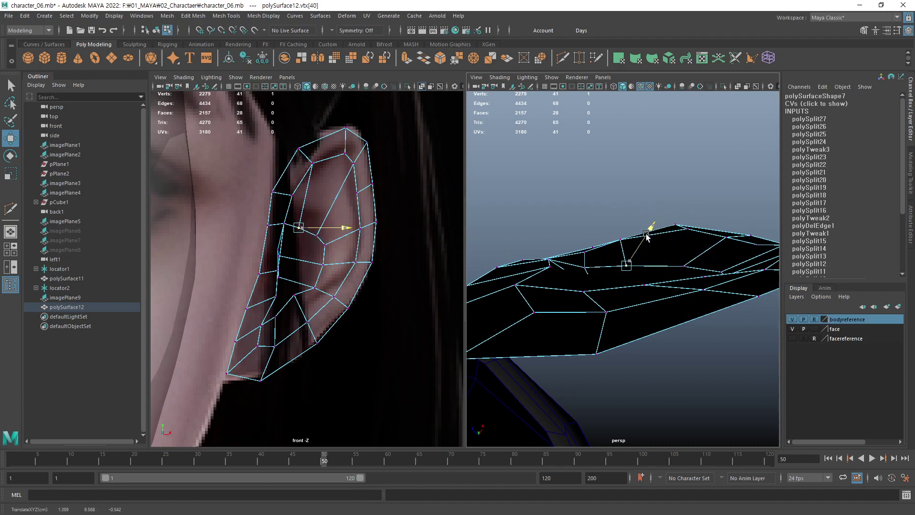
click(589, 266)
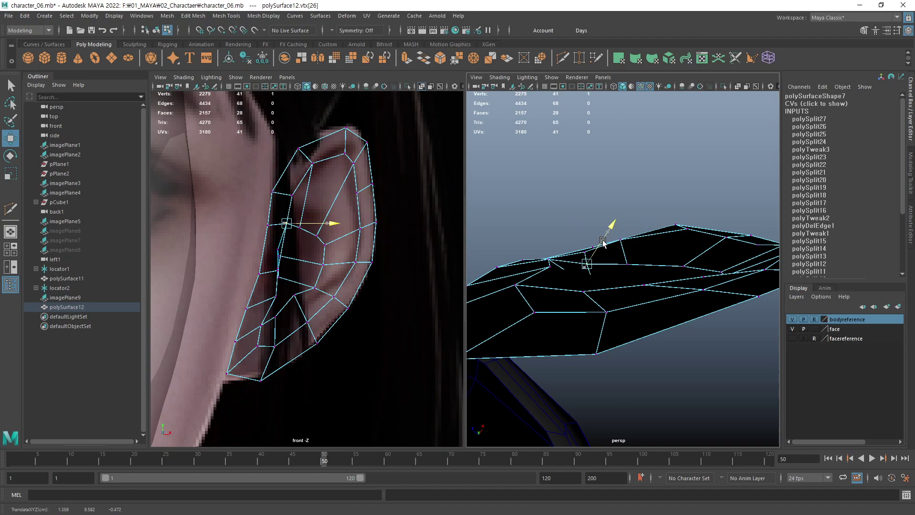
click(723, 184)
mouse_move(692, 239)
alt+mouse_down()
mouse_move(533, 383)
mouse_move(633, 308)
alt+mouse_up()
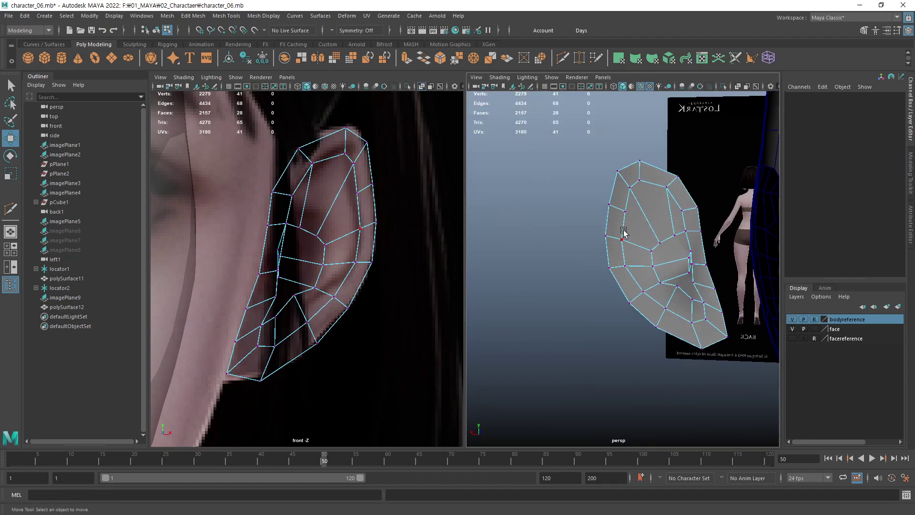
Nudge an outer rim vertex and the ear's top tip along X, then deselect.
click(611, 208)
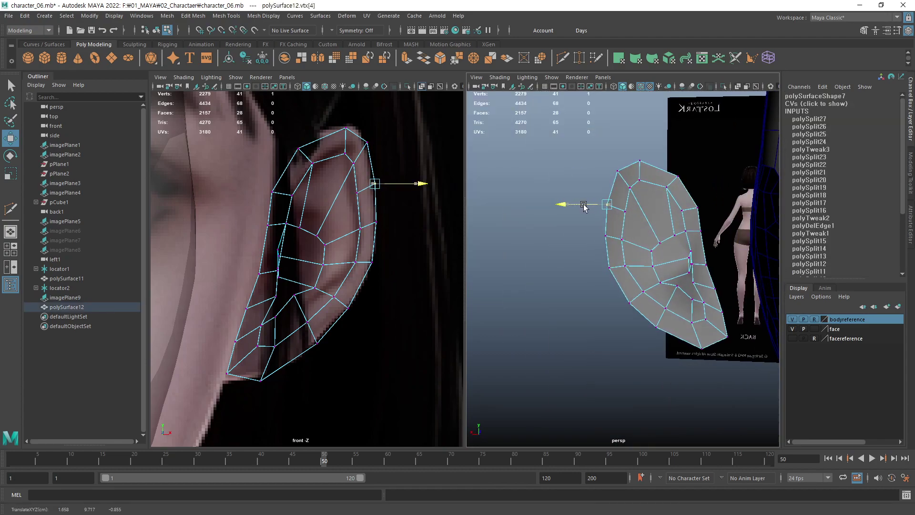
mouse_move(587, 204)
alt+mouse_down()
mouse_move(666, 242)
mouse_move(660, 256)
alt+mouse_up()
click(619, 267)
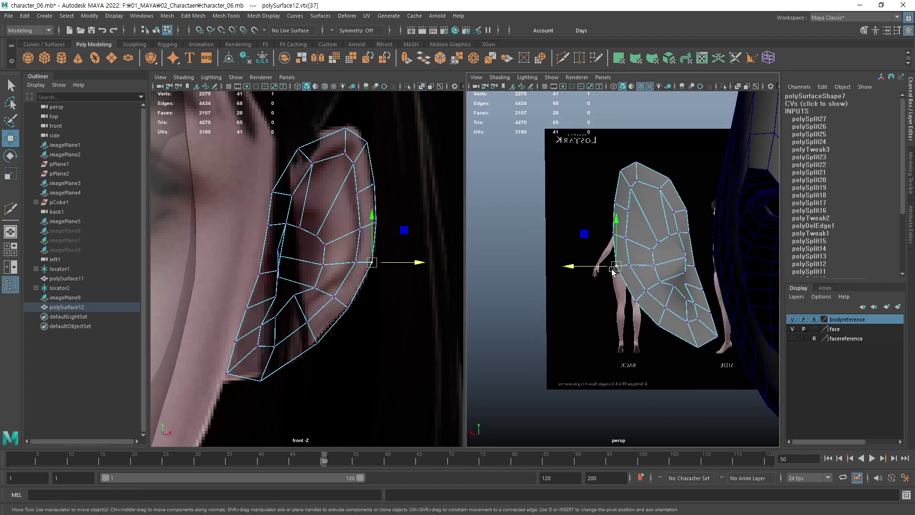
drag(604, 266, 599, 269)
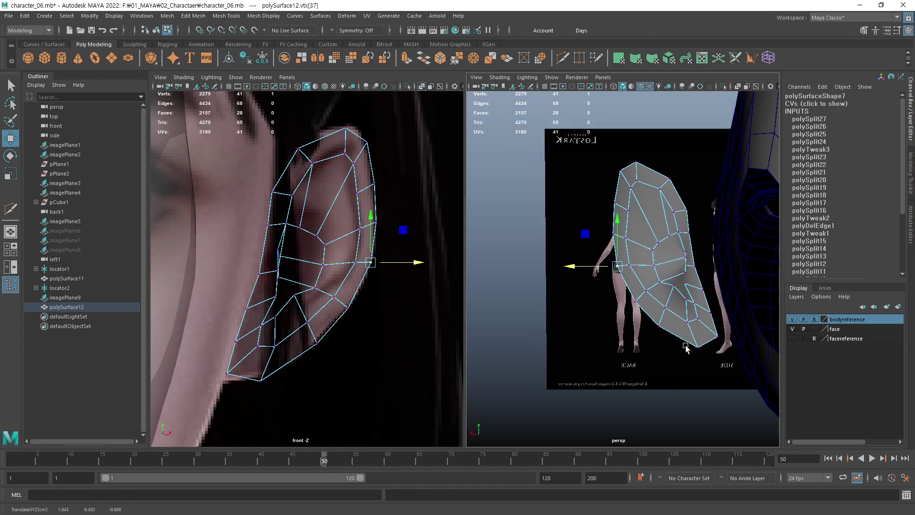
click(622, 170)
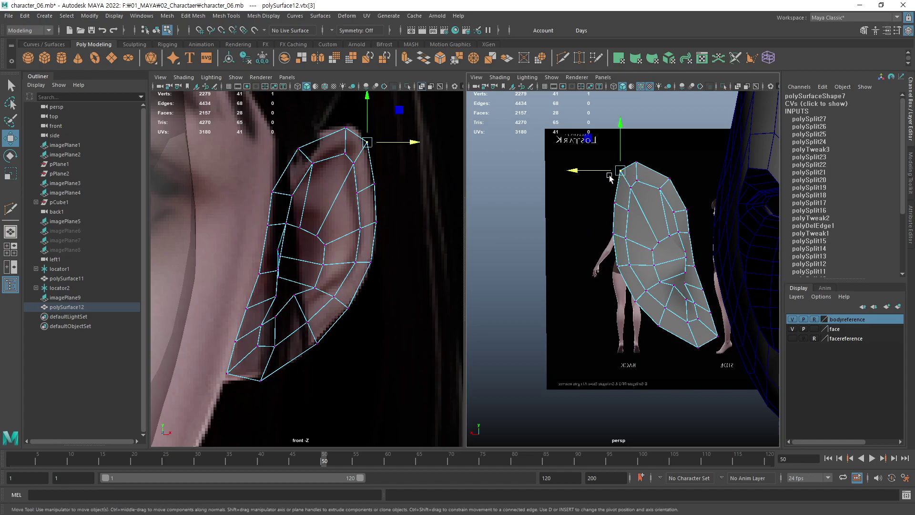
click(638, 164)
click(550, 232)
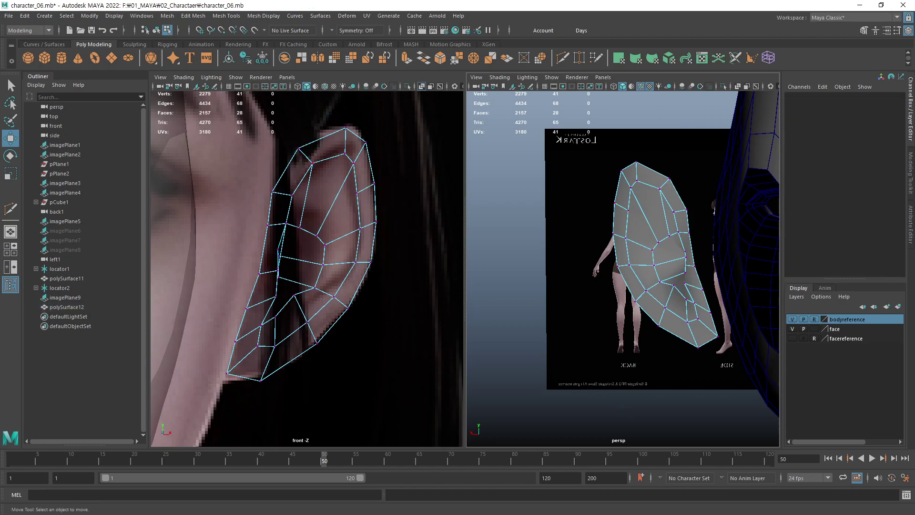
Save the scene and frame the ear mesh in the perspective view.
key(ctrl+s)
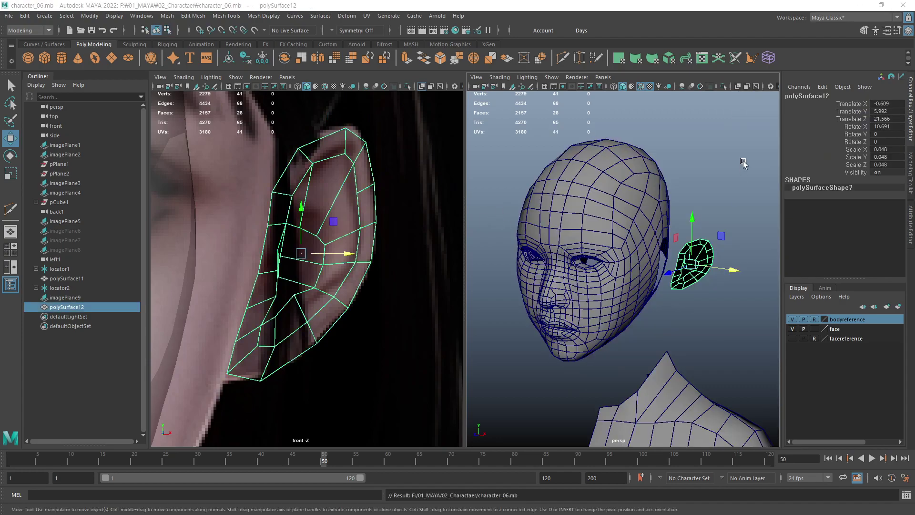
key(f)
mouse_move(643, 275)
alt+mouse_down()
mouse_move(613, 296)
mouse_move(667, 310)
alt+mouse_up()
scroll(695, 318, up, 5)
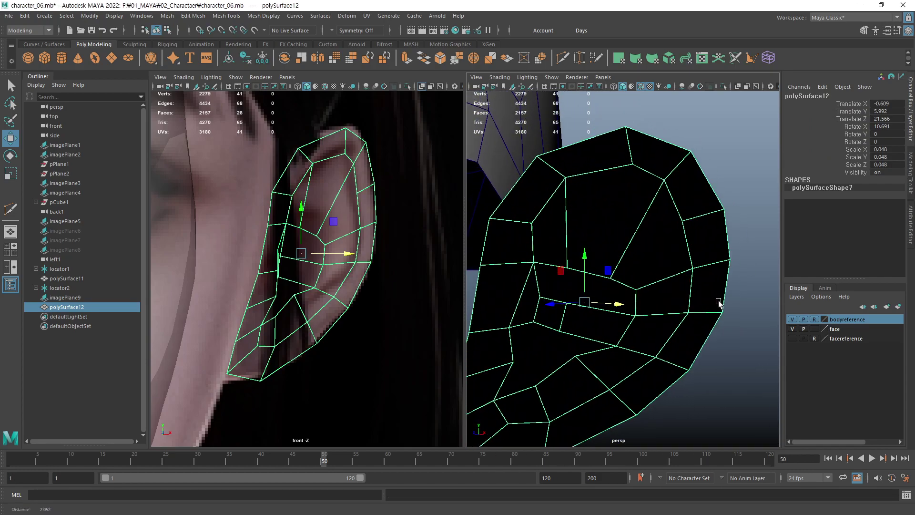
scroll(681, 234, down, 3)
scroll(677, 372, up, 3)
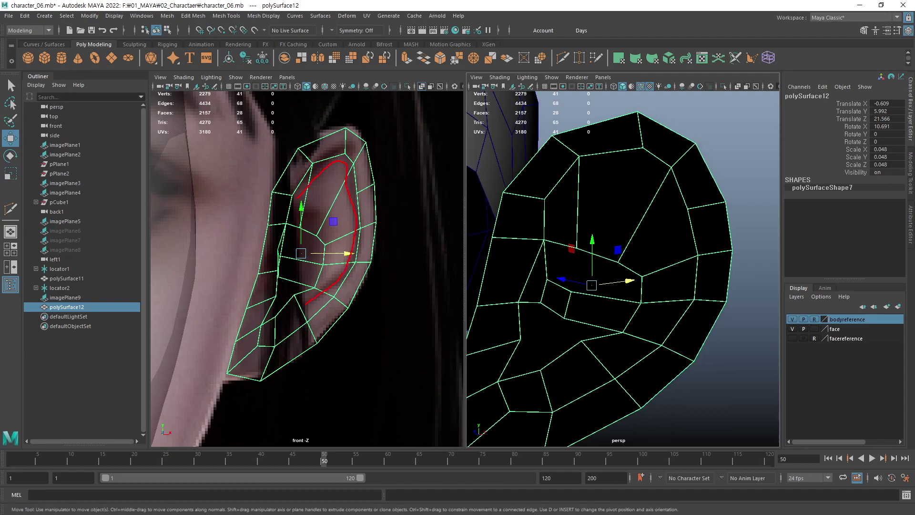
Orbit to face the ear and place the first Multi-Cut point on an inner edge.
alt+drag(660, 266, 653, 241)
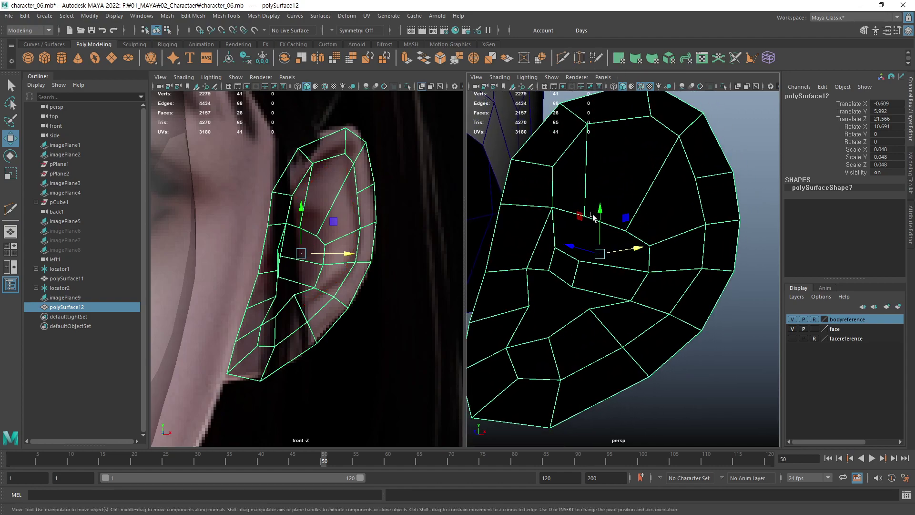
click(561, 61)
click(585, 216)
alt+middle_drag(568, 222, 562, 213)
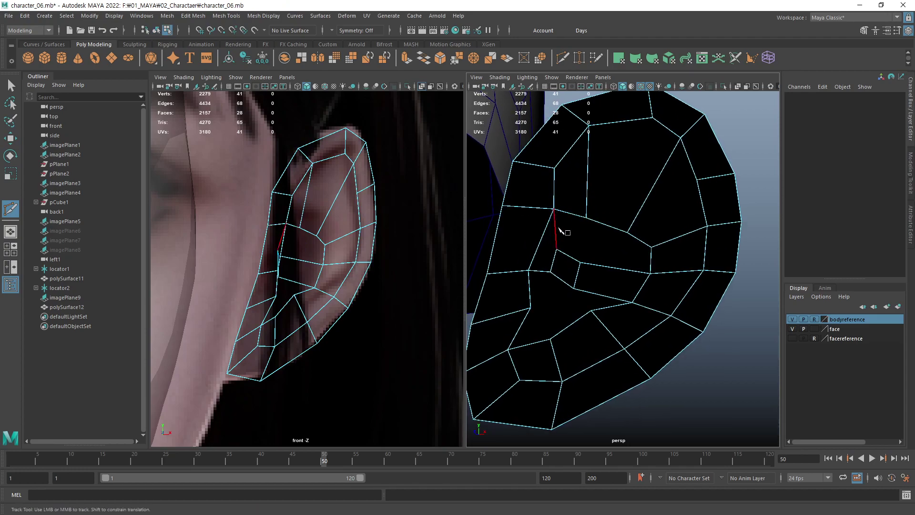
Start the Multi-Cut at an inner-ear vertex and run it across the upper inner faces.
scroll(563, 231, up, 2)
scroll(535, 180, up, 2)
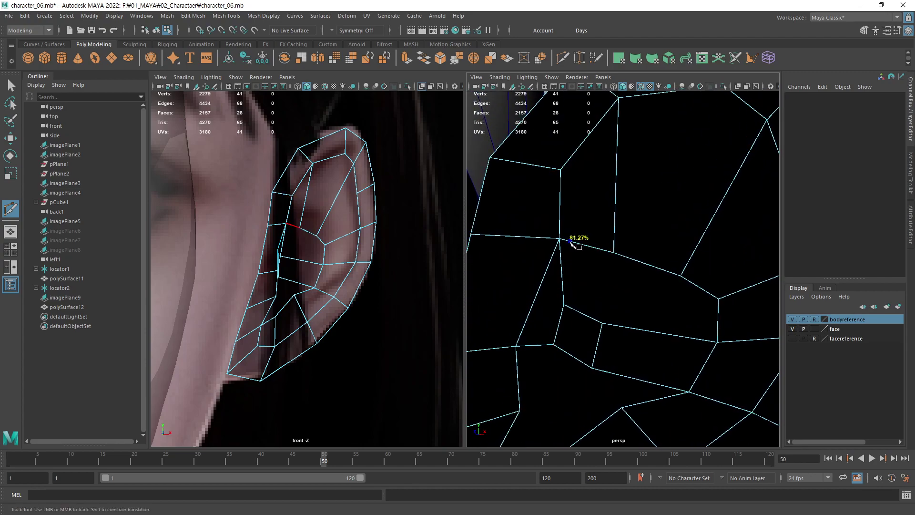
click(571, 242)
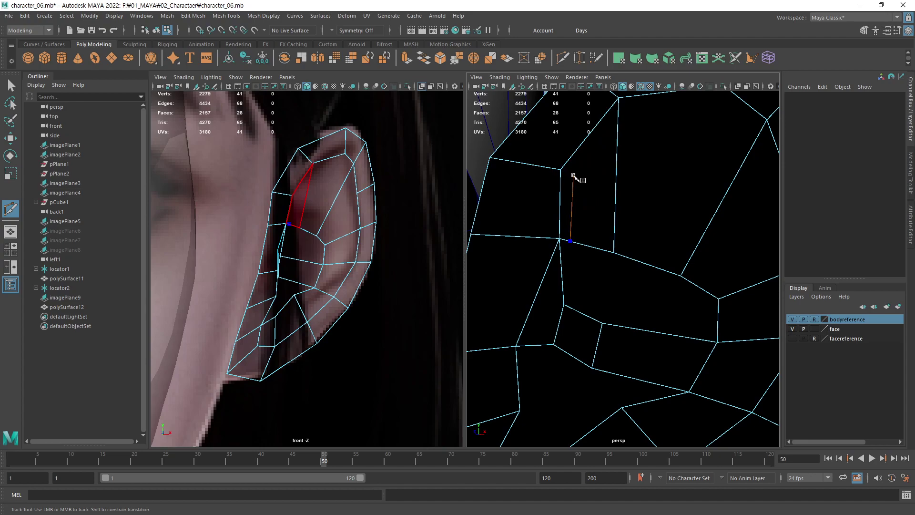
click(574, 178)
click(617, 113)
alt+drag(617, 113, 675, 153)
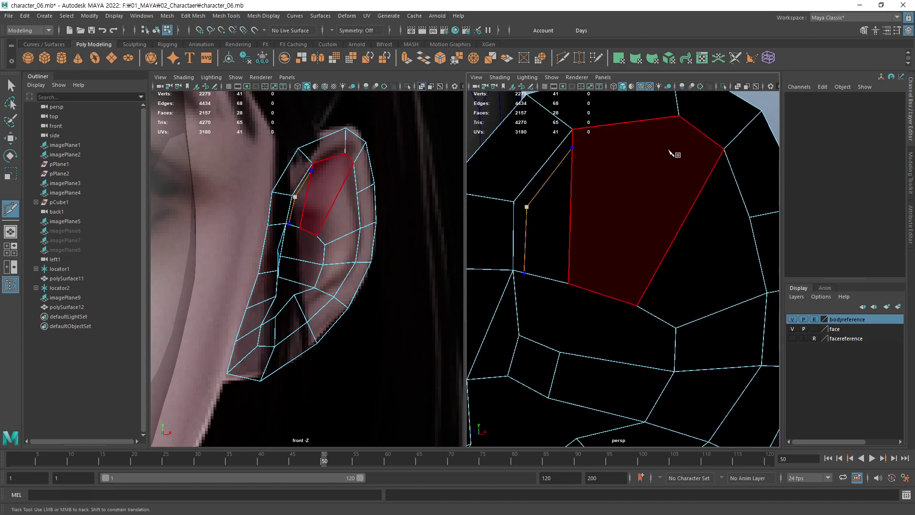
click(675, 132)
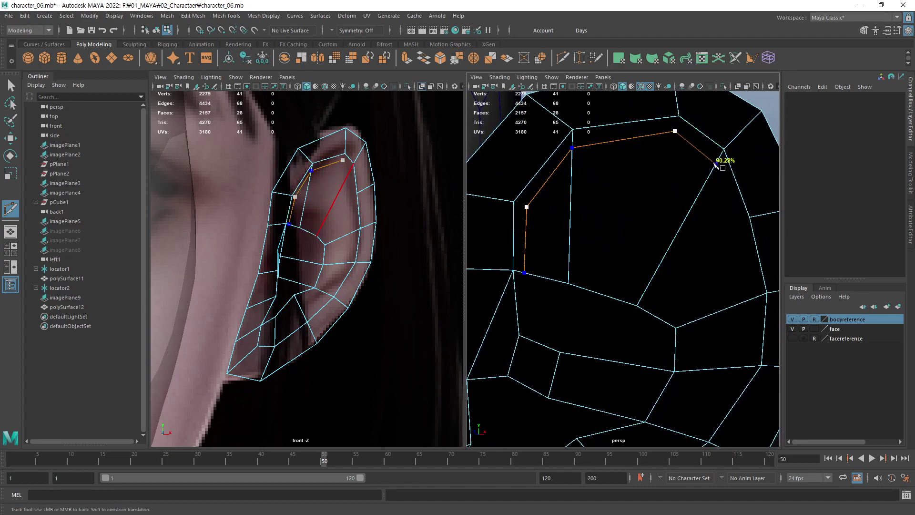
click(718, 163)
alt+middle_drag(721, 180, 698, 161)
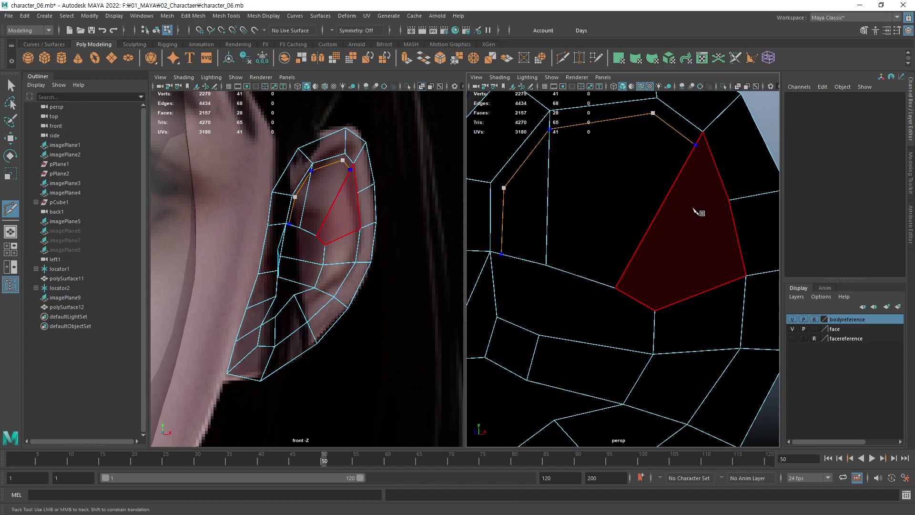
Continue the cut down through a point at 66.62% along the edge and commit the loop.
click(717, 204)
click(733, 281)
alt+middle_drag(727, 302, 696, 283)
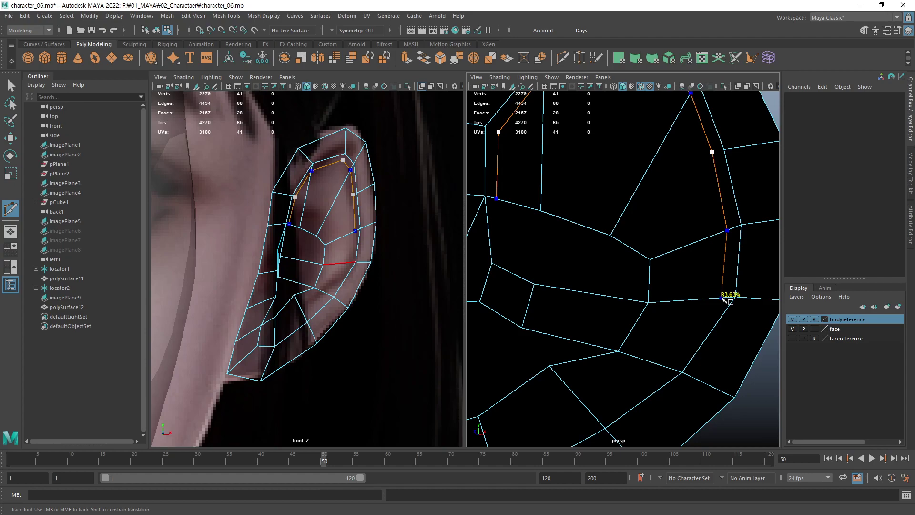
alt+middle_drag(703, 321, 700, 302)
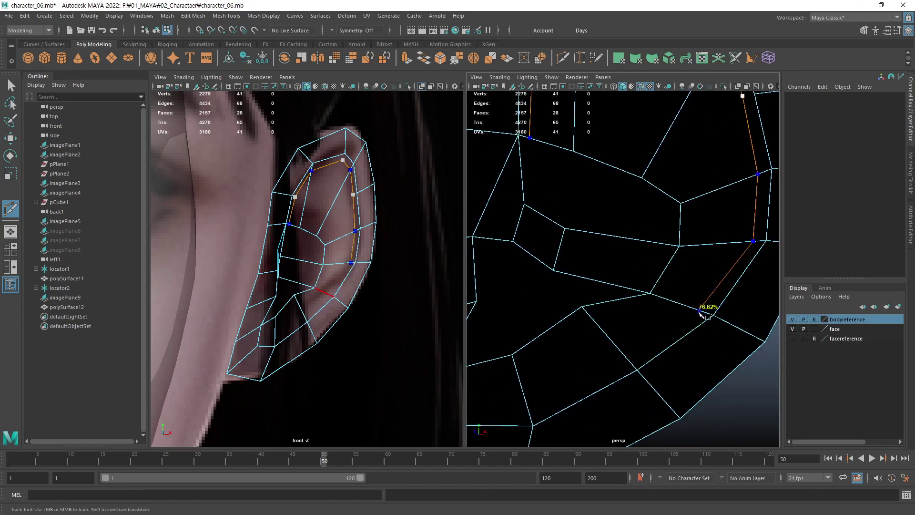
click(619, 352)
mouse_move(619, 355)
alt+middle_down()
mouse_move(660, 305)
mouse_move(643, 321)
alt+middle_up()
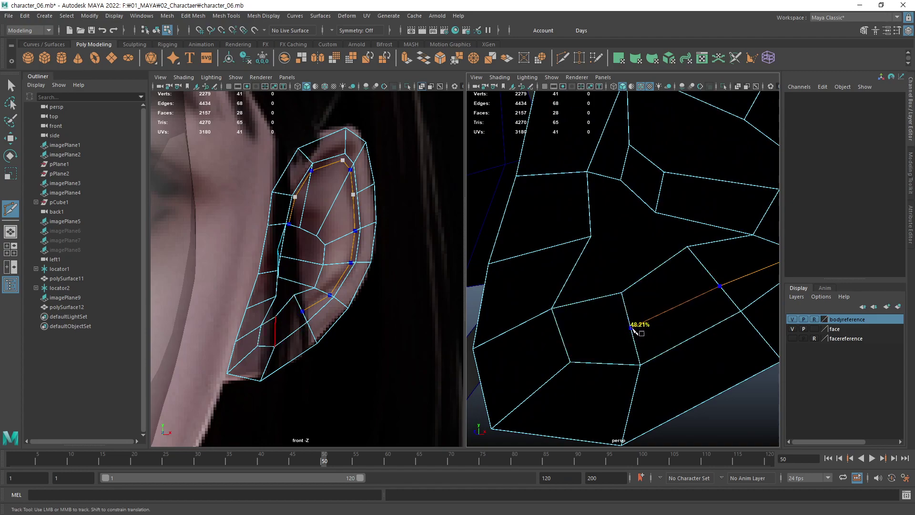
click(630, 327)
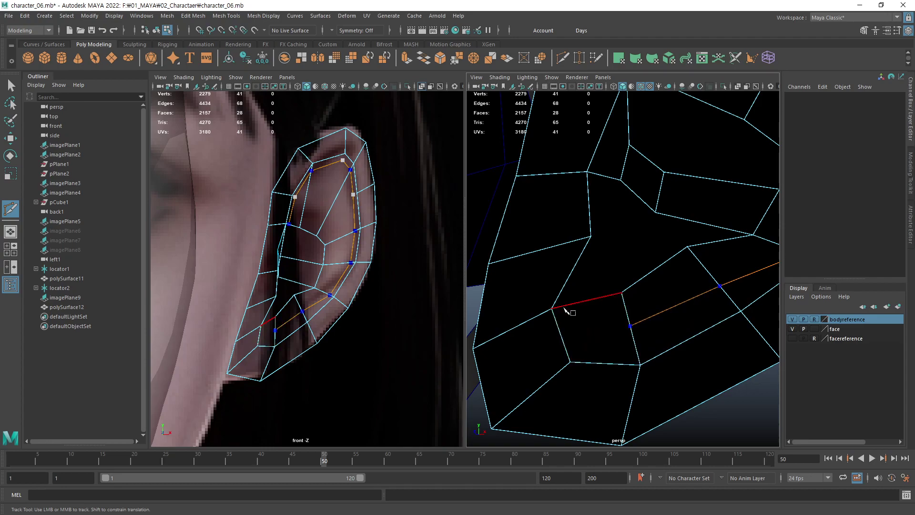
key(Return)
Start another cut on the lower ear, then switch to vertex Move mode.
click(630, 327)
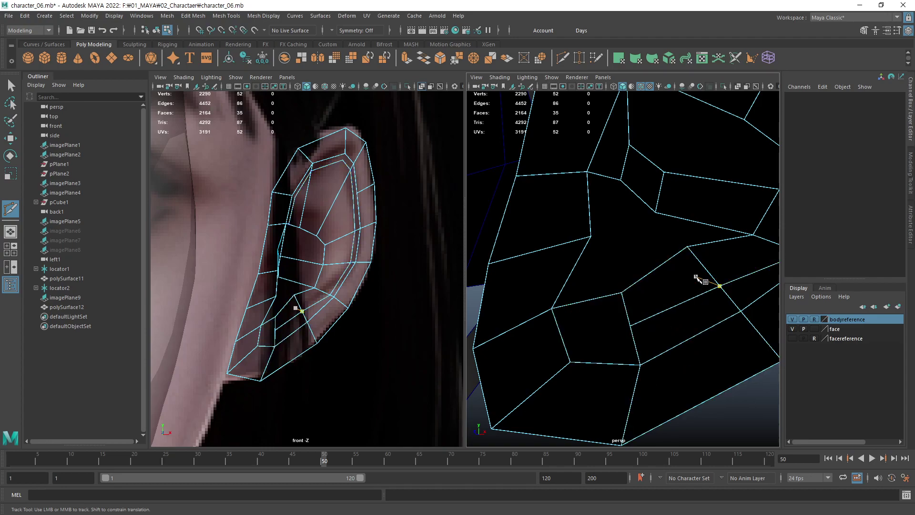
scroll(642, 346, down, 5)
alt+middle_drag(629, 318, 636, 296)
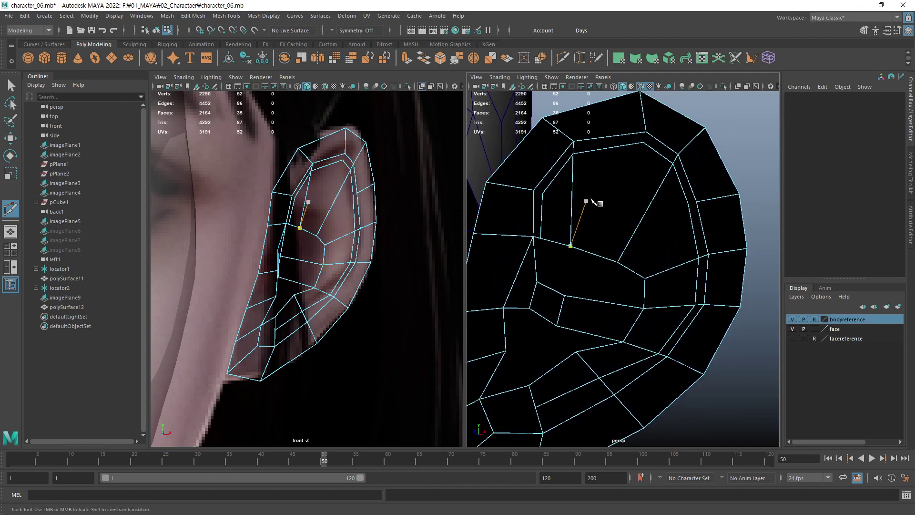
alt+middle_drag(650, 143, 626, 168)
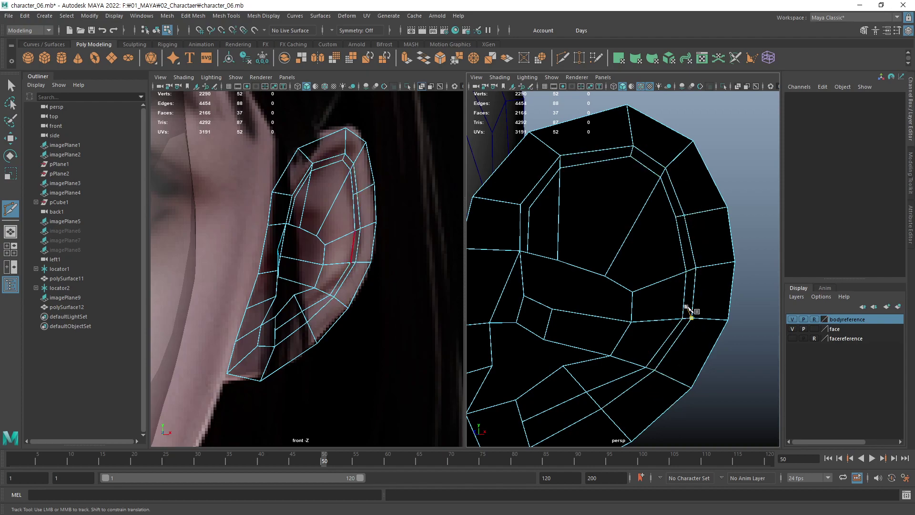
alt+middle_drag(690, 310, 704, 278)
key(w)
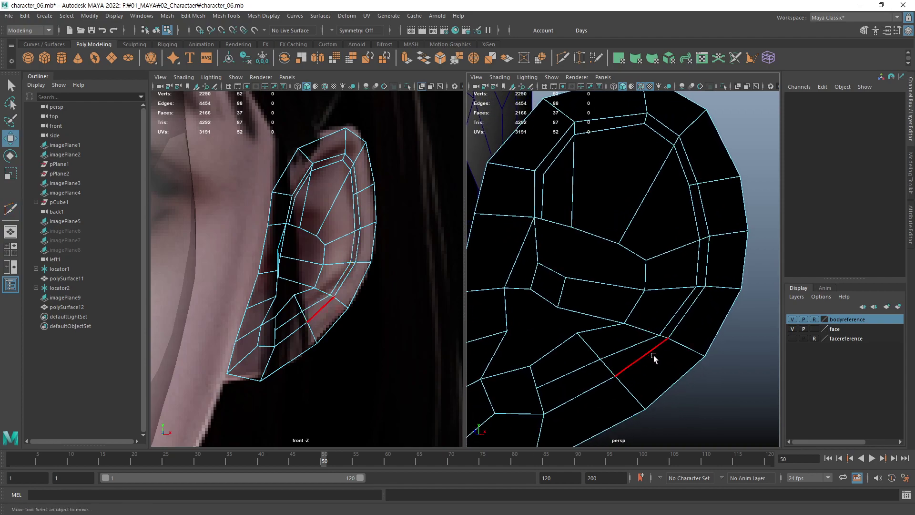
key(F9)
Nudge the two new vertices on the inner cut slightly, then clear the selection.
click(665, 338)
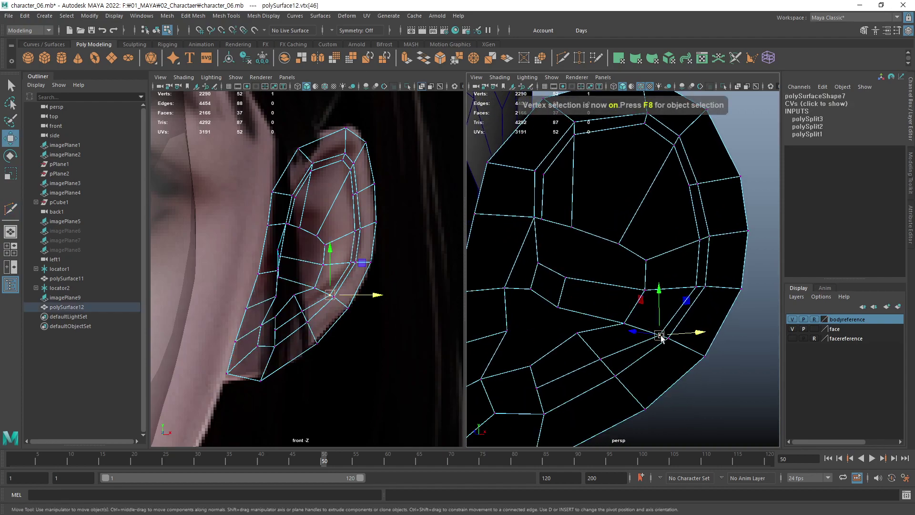
alt+middle_drag(640, 362, 632, 353)
mouse_move(631, 356)
alt+mouse_down()
mouse_move(640, 327)
mouse_move(632, 332)
alt+mouse_up()
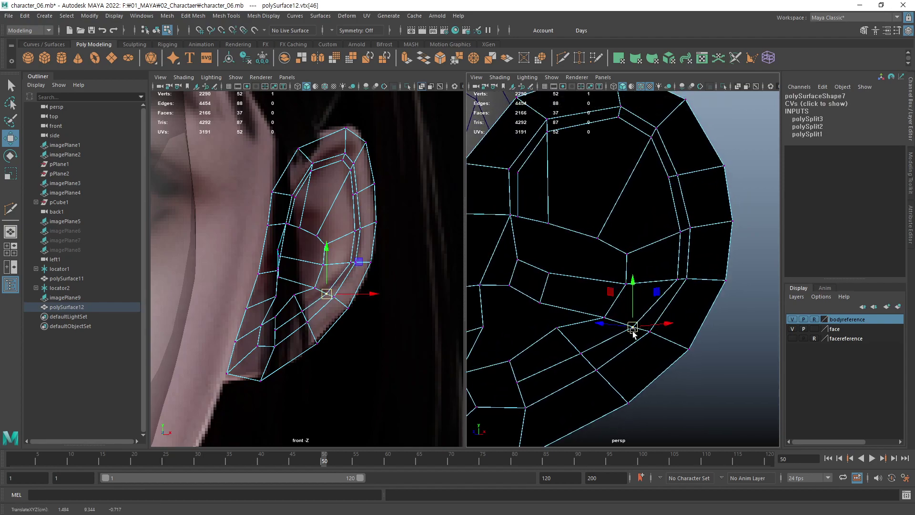
click(581, 357)
mouse_move(658, 362)
alt+mouse_down()
mouse_move(591, 423)
mouse_move(605, 427)
alt+mouse_up()
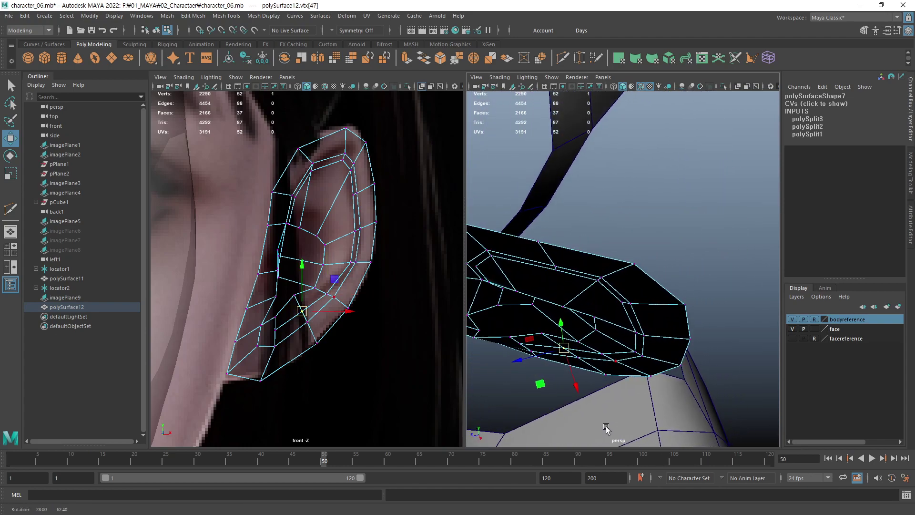
mouse_move(578, 384)
mouse_down()
mouse_move(667, 309)
mouse_move(643, 275)
mouse_move(644, 306)
mouse_move(595, 311)
mouse_move(646, 268)
mouse_move(683, 284)
mouse_up()
scroll(668, 310, up, 3)
click(716, 300)
scroll(648, 327, up, 2)
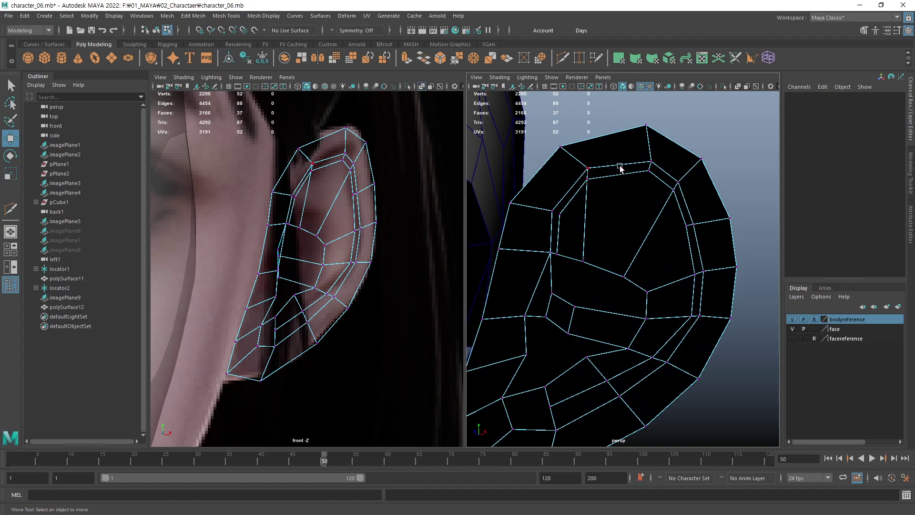
Multi-Cut one new edge across the upper inner face of the concha.
click(563, 58)
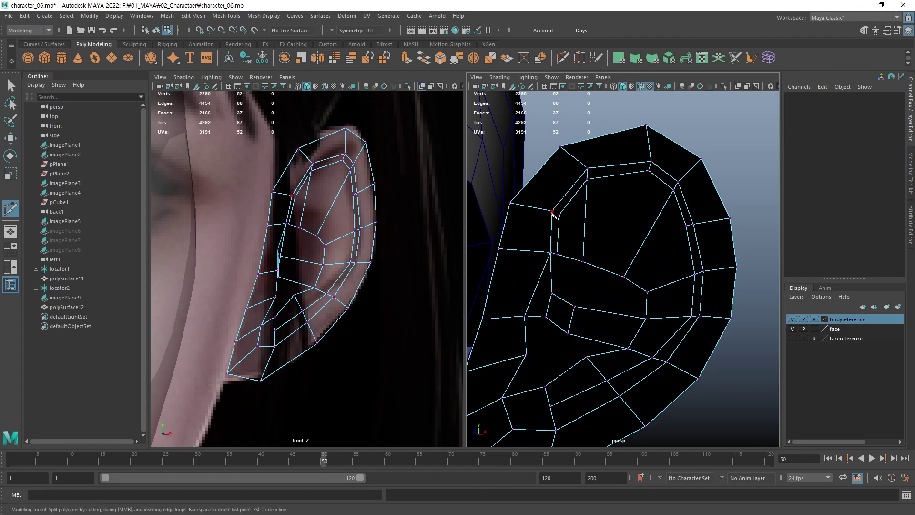
click(552, 211)
click(586, 180)
alt+middle_drag(581, 221, 572, 238)
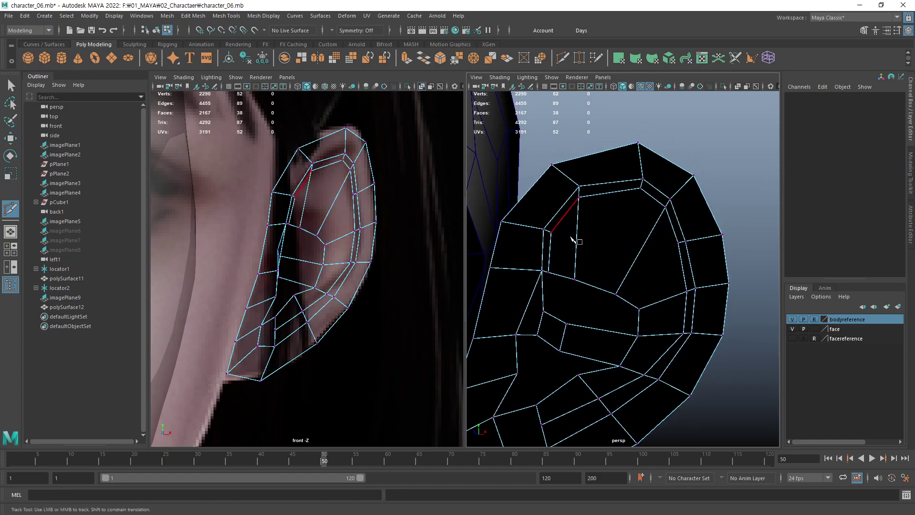
mouse_move(573, 238)
alt+mouse_down()
mouse_move(474, 257)
mouse_move(688, 217)
alt+mouse_up()
Select the new upper-rim vertex and inner-rim vertices, moving one inward along X.
key(w)
click(677, 223)
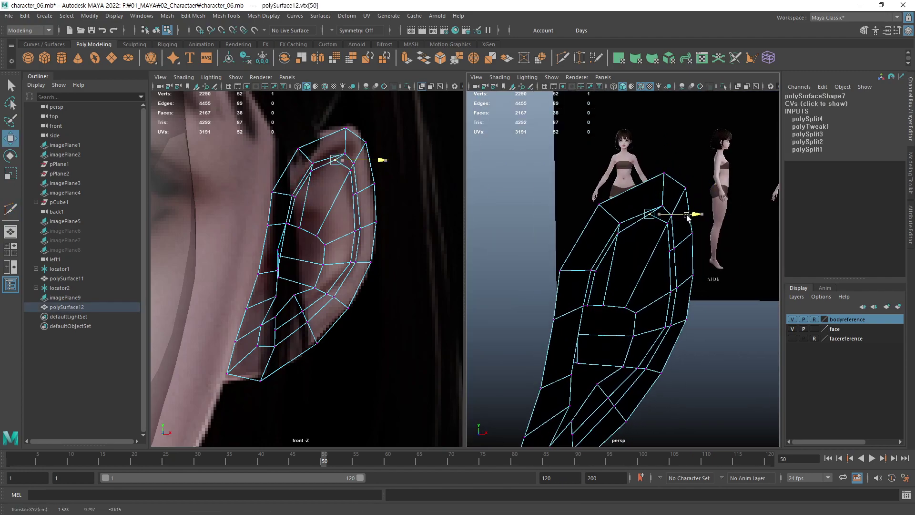
click(664, 173)
mouse_move(665, 173)
alt+mouse_down()
mouse_move(704, 222)
mouse_move(692, 210)
mouse_move(651, 243)
mouse_move(695, 260)
mouse_move(644, 324)
mouse_move(664, 317)
mouse_move(666, 291)
mouse_move(667, 301)
mouse_move(623, 302)
mouse_move(653, 229)
mouse_move(670, 290)
mouse_move(687, 282)
mouse_move(686, 296)
alt+mouse_up()
click(654, 214)
click(677, 232)
click(659, 254)
click(667, 292)
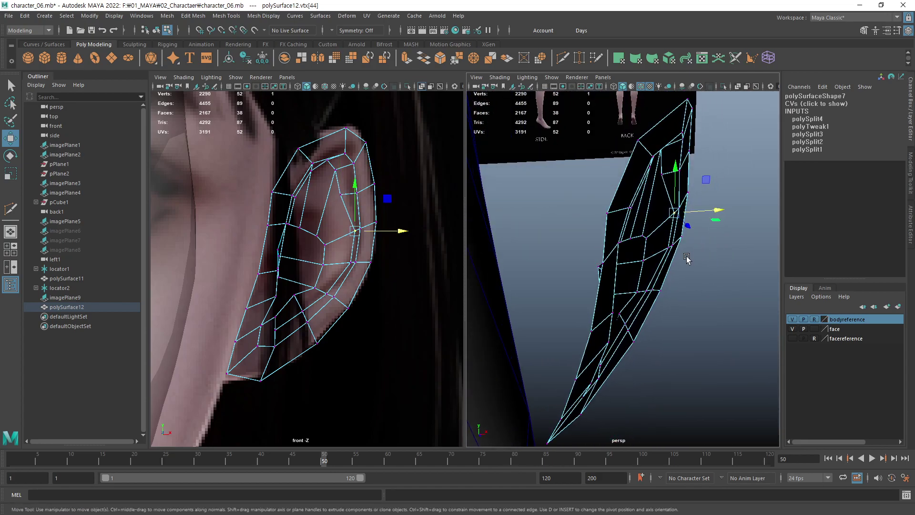
mouse_move(687, 258)
alt+mouse_down()
mouse_move(664, 260)
mouse_move(681, 252)
alt+mouse_up()
drag(723, 214, 710, 217)
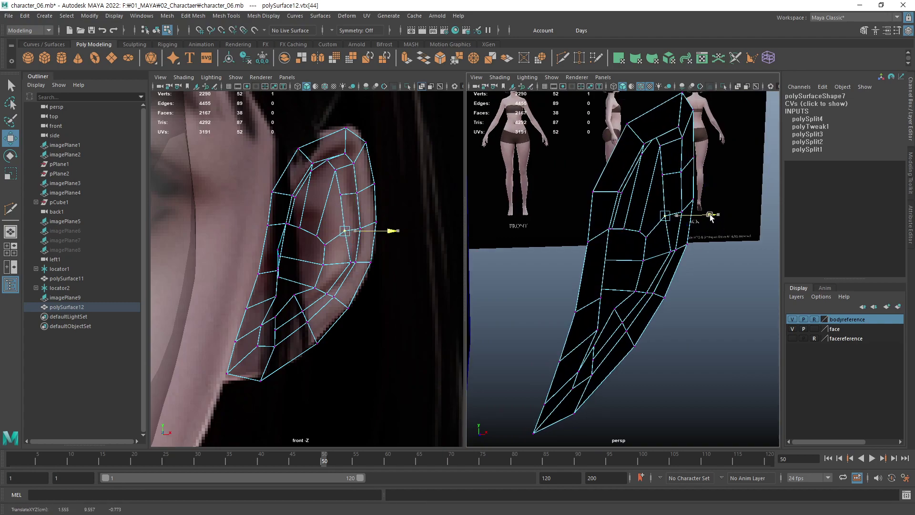
Push the upper inner-rim vertices outward and slide the lower inner-cut vertices along X.
click(668, 255)
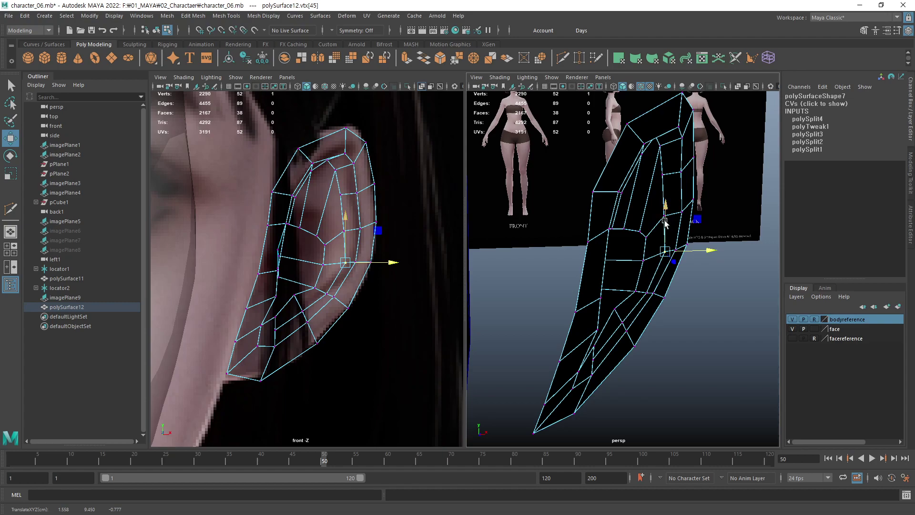
click(664, 215)
drag(693, 221, 710, 217)
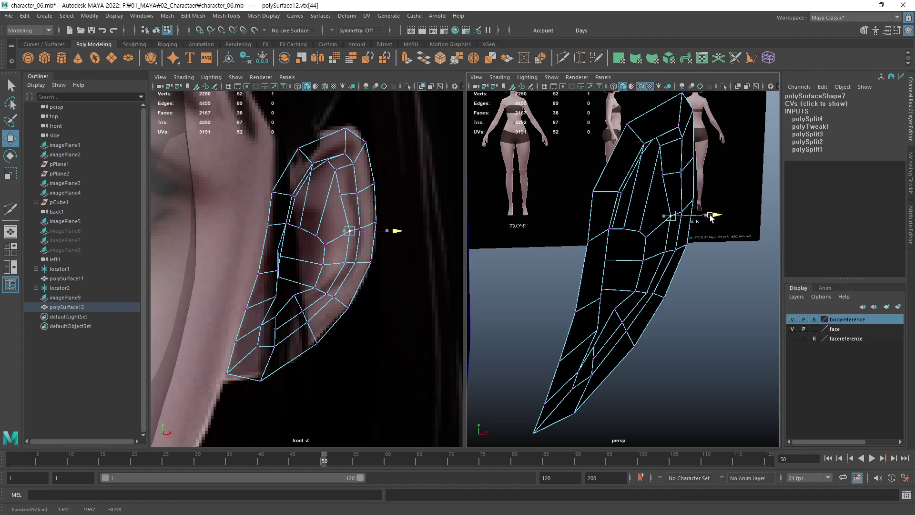
click(663, 174)
drag(692, 175, 698, 176)
click(647, 297)
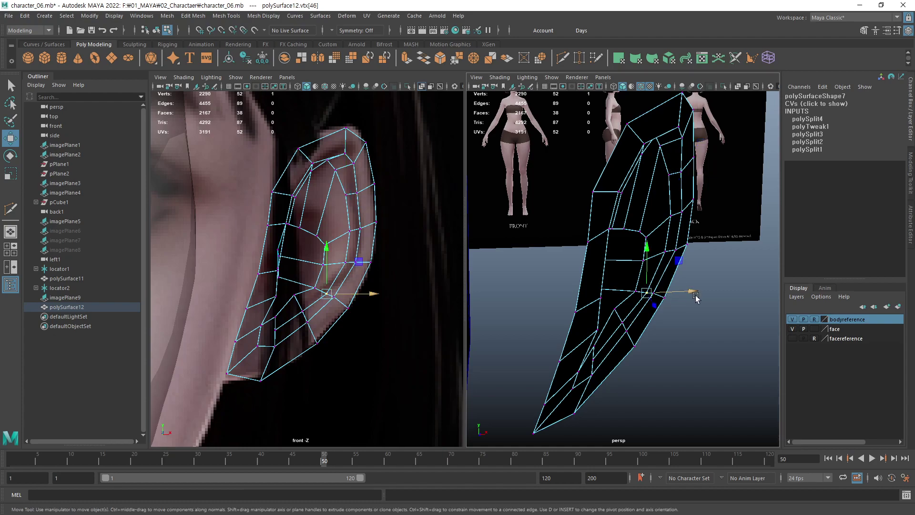
drag(690, 295, 686, 292)
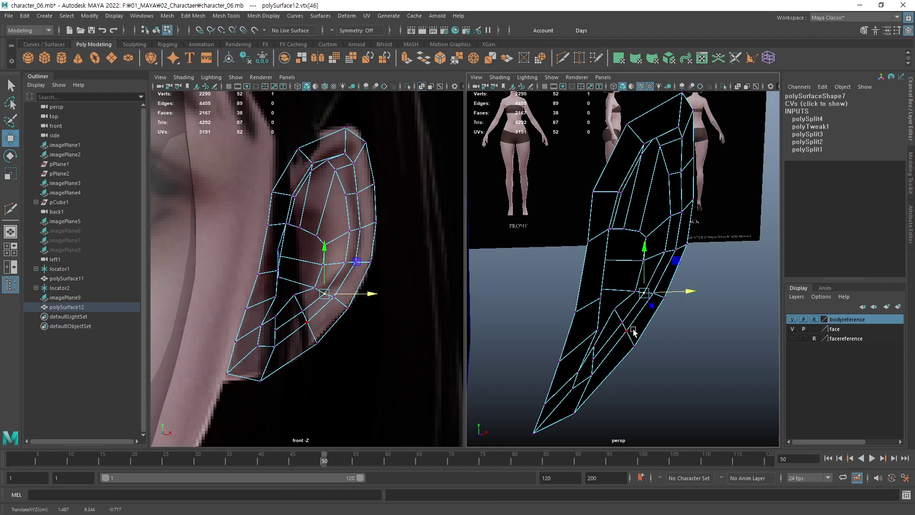
click(616, 321)
drag(664, 321, 654, 322)
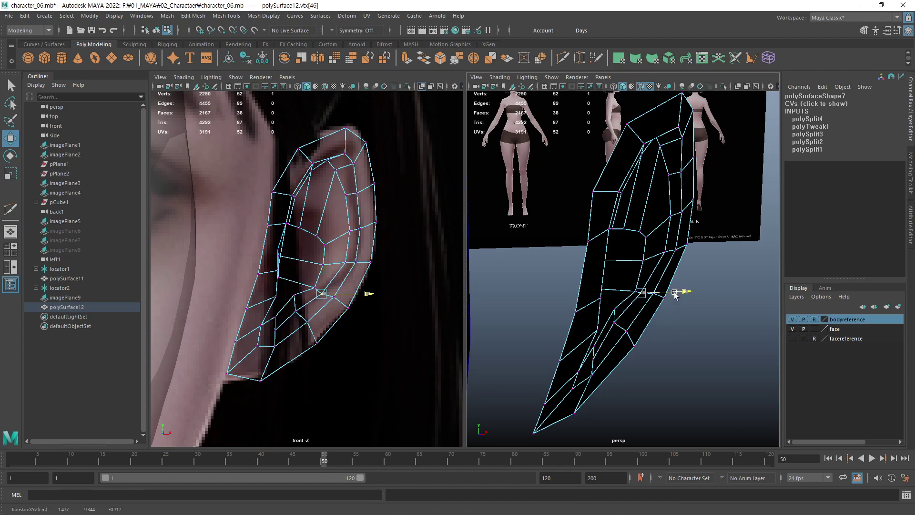
click(663, 256)
In side view, shift the lowest rim vertex to follow the ear rim.
alt+drag(664, 258, 562, 262)
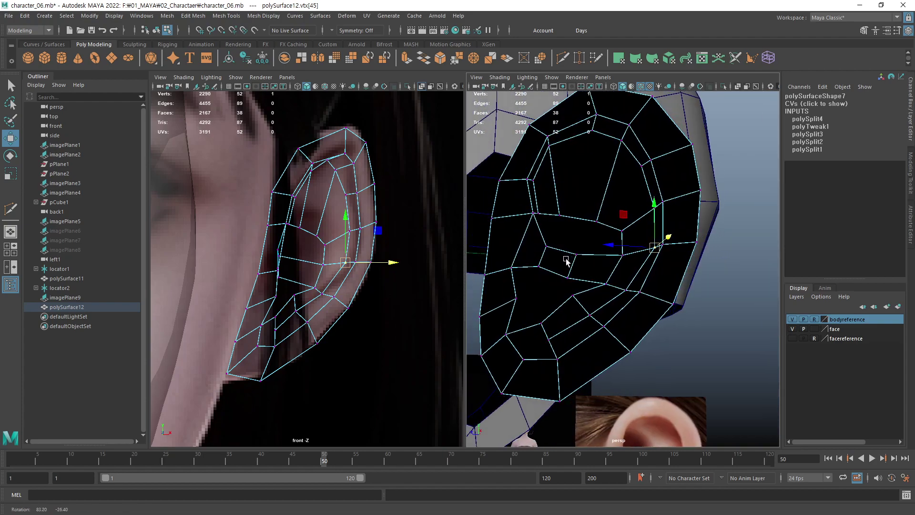
scroll(572, 264, up, 3)
scroll(583, 274, down, 5)
scroll(619, 276, up, 5)
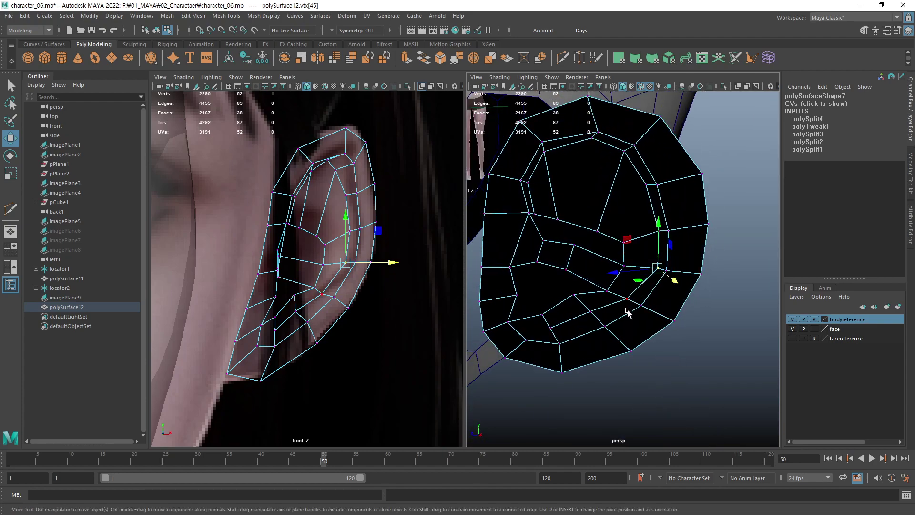
key(space)
click(674, 313)
scroll(615, 314, up, 2)
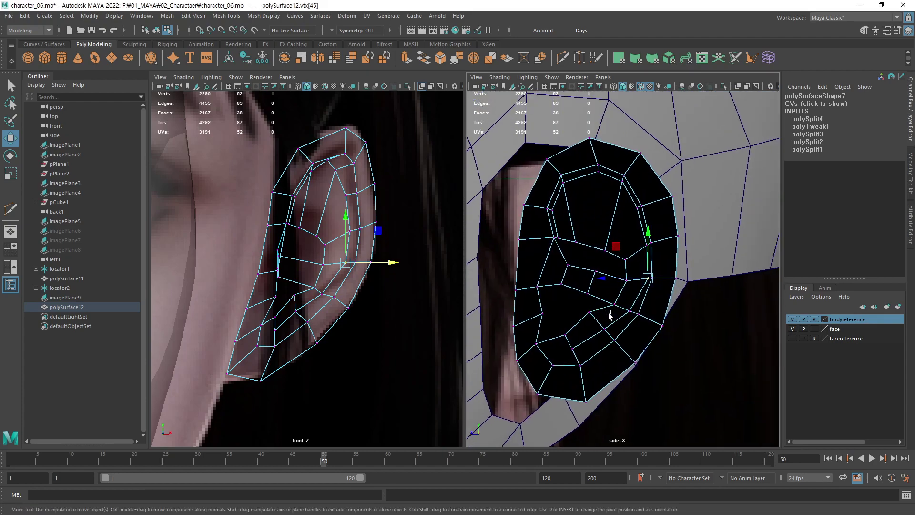
scroll(677, 320, up, 5)
middle_drag(679, 322, 692, 325)
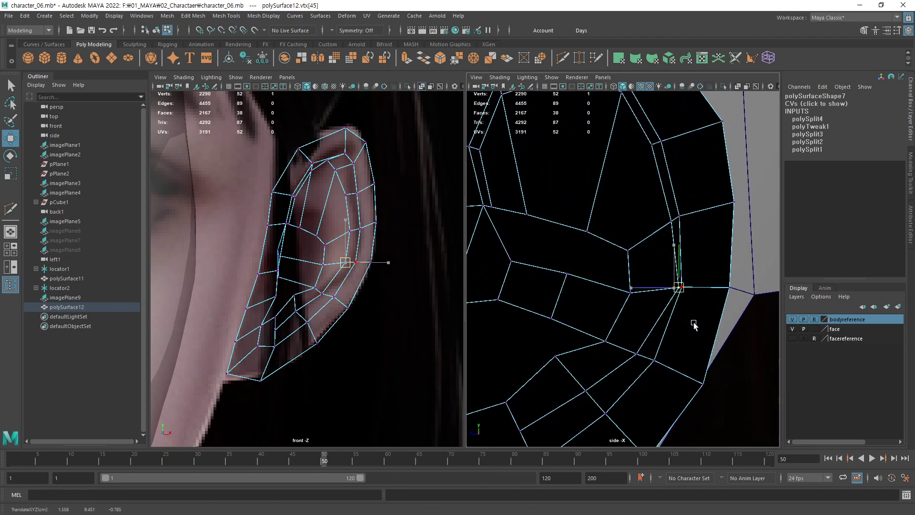
Step up the rim vertex by vertex, nudging each one and the top rim vertex slightly.
key(Up)
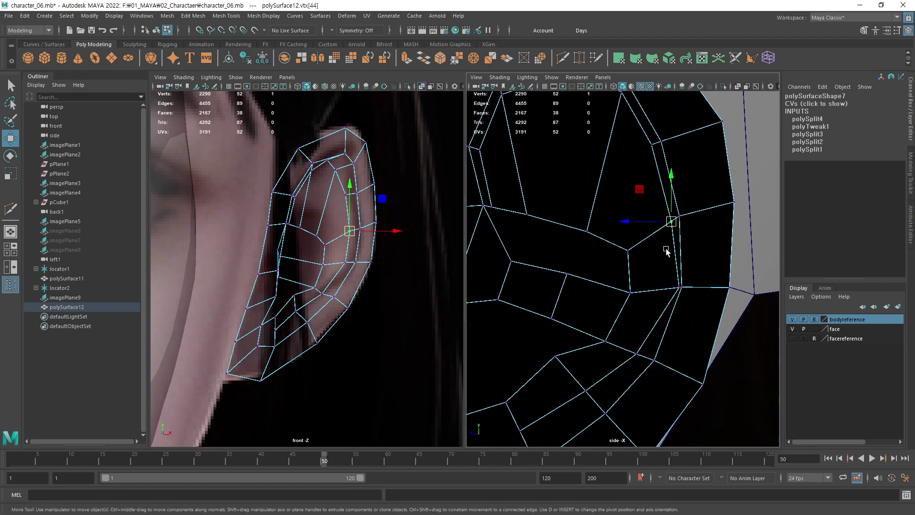
scroll(673, 244, down, 2)
scroll(657, 239, up, 2)
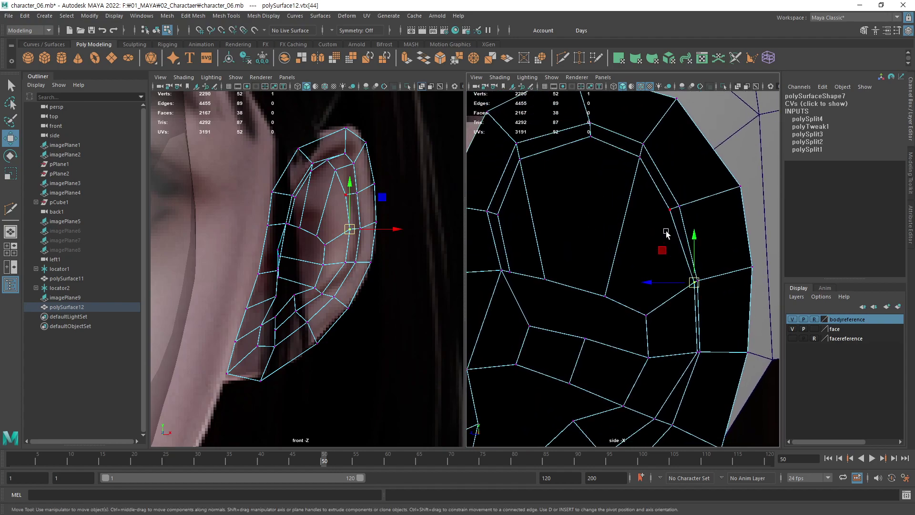
key(Up)
middle_drag(660, 237, 655, 239)
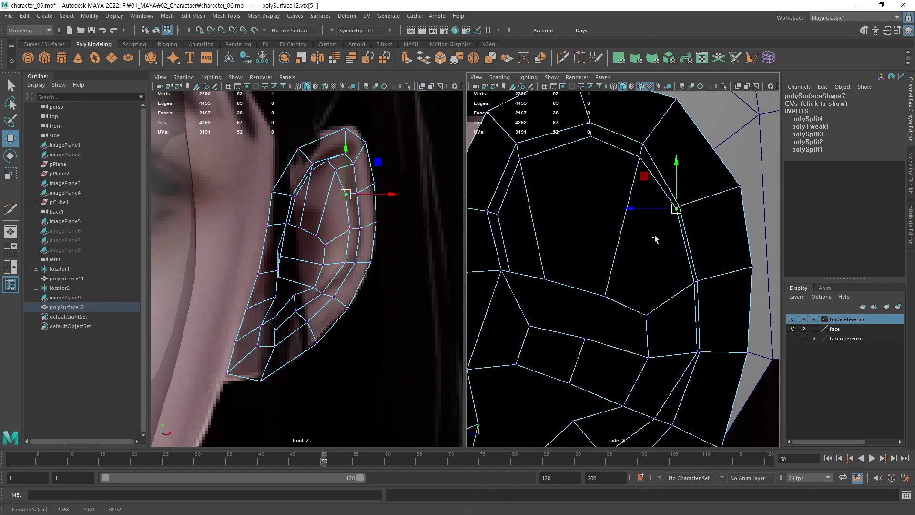
key(Up)
mouse_move(637, 174)
middle_down()
mouse_move(597, 173)
mouse_move(640, 180)
mouse_move(628, 212)
middle_up()
Raise the upper rim vertex, lower the next, and shift the outer-loop and lower rim vertices inward.
click(581, 142)
key(Up)
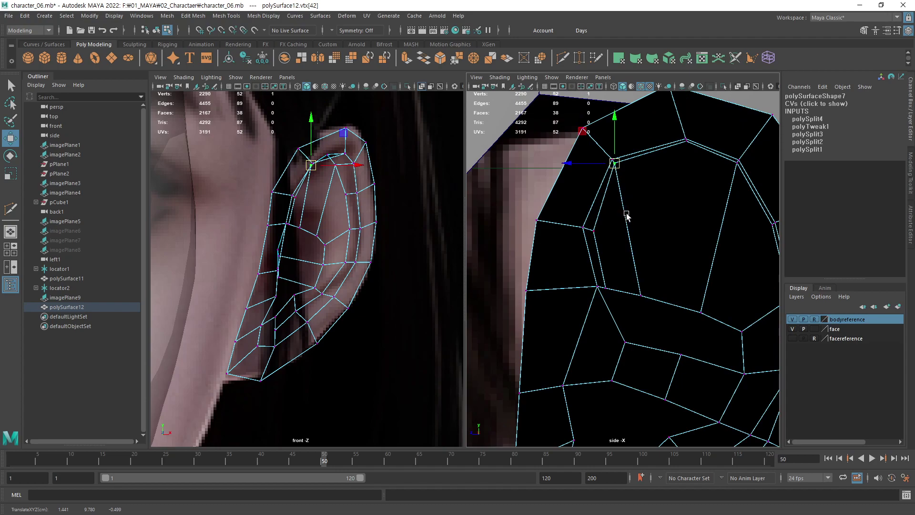
middle_drag(635, 197, 636, 204)
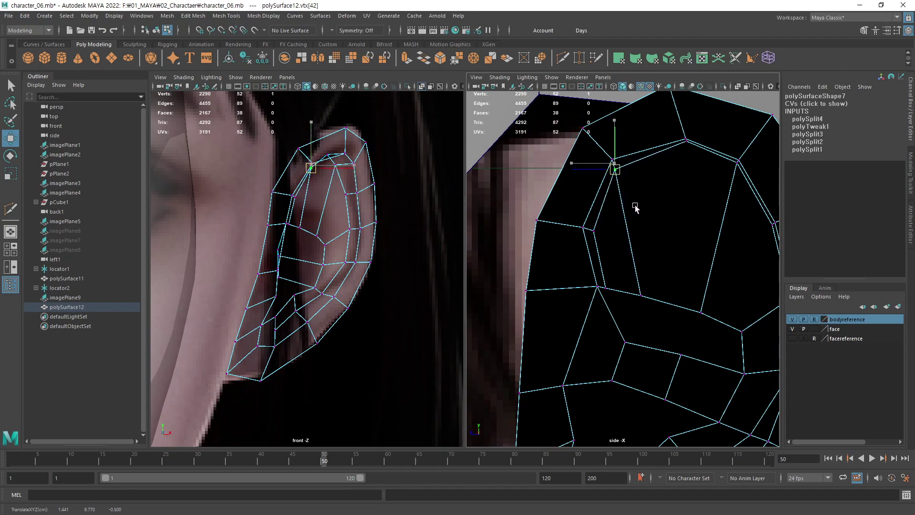
click(590, 235)
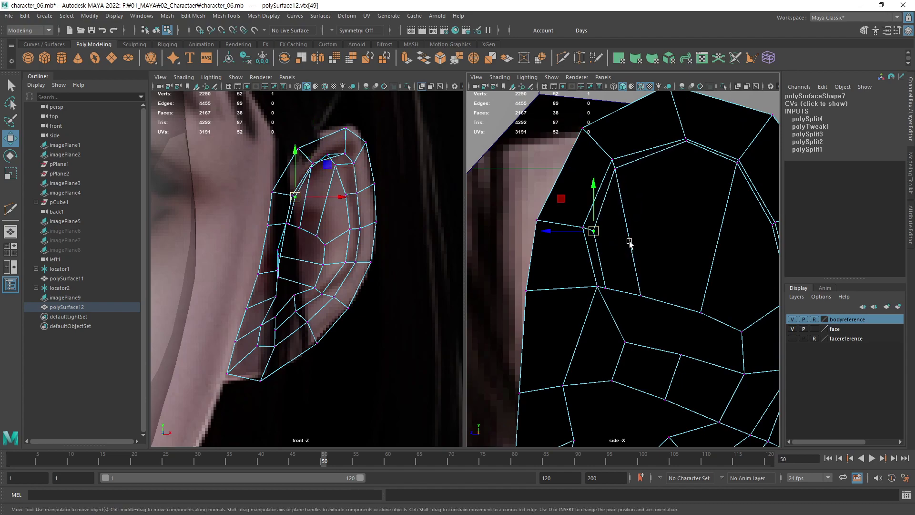
middle_drag(627, 237, 626, 237)
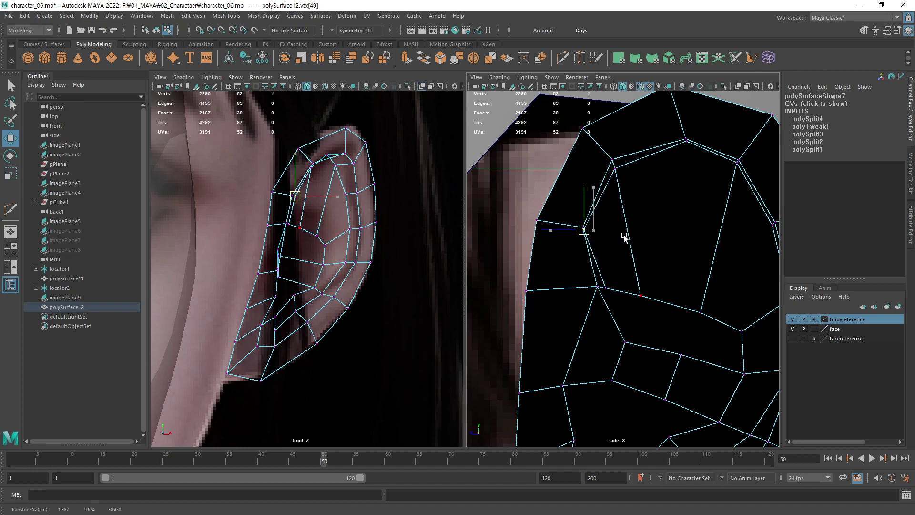
click(621, 176)
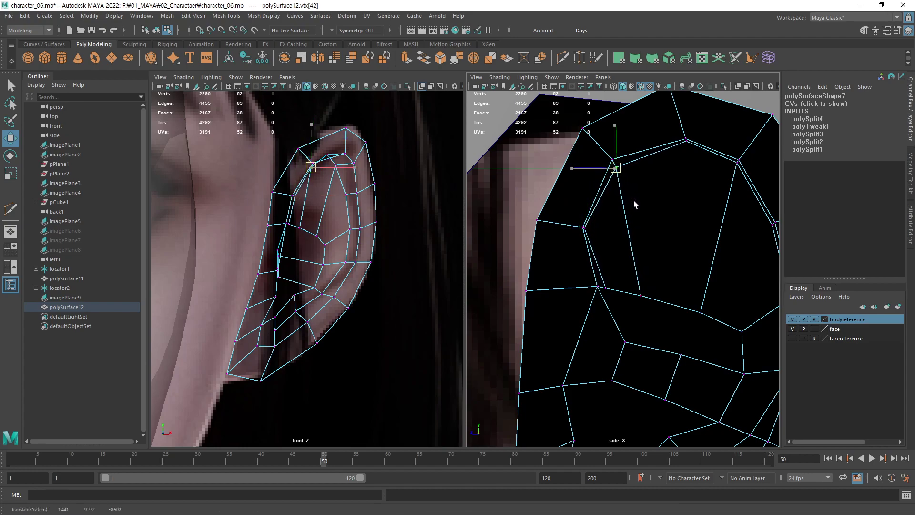
click(610, 289)
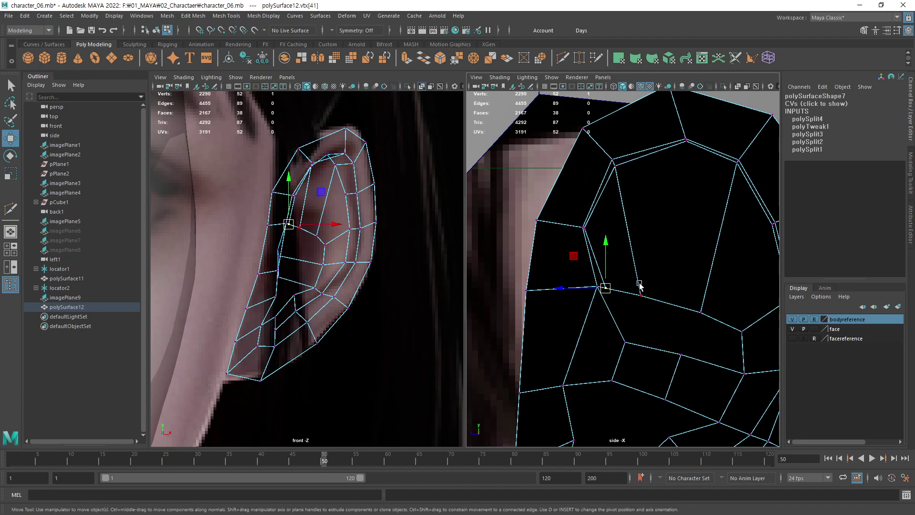
middle_drag(630, 298, 627, 298)
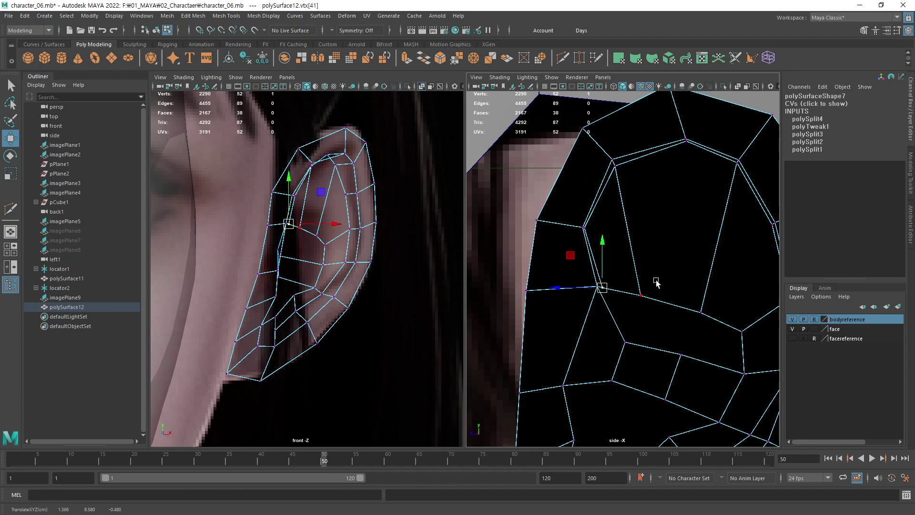
key(space)
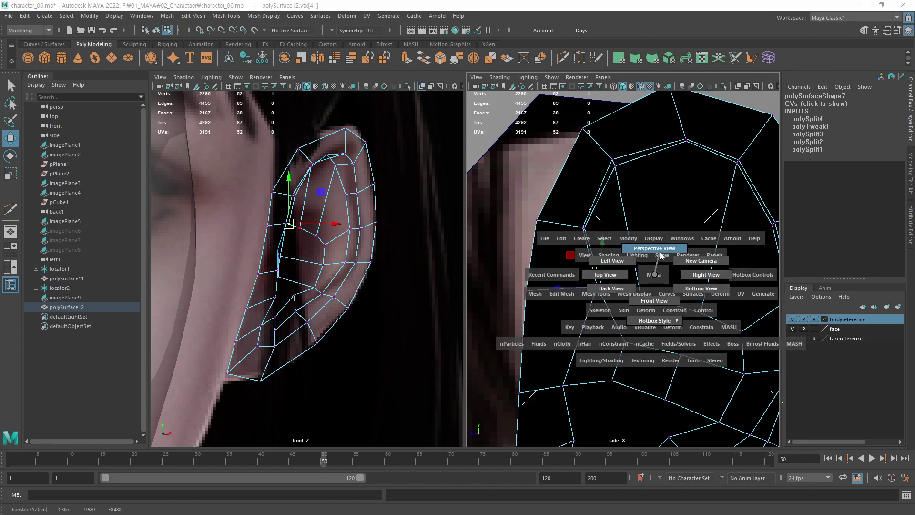
Back in perspective view, shift an inner-ear vertex to the left.
drag(653, 277, 652, 257)
mouse_move(593, 294)
alt+mouse_down()
mouse_move(582, 282)
mouse_move(610, 262)
alt+mouse_up()
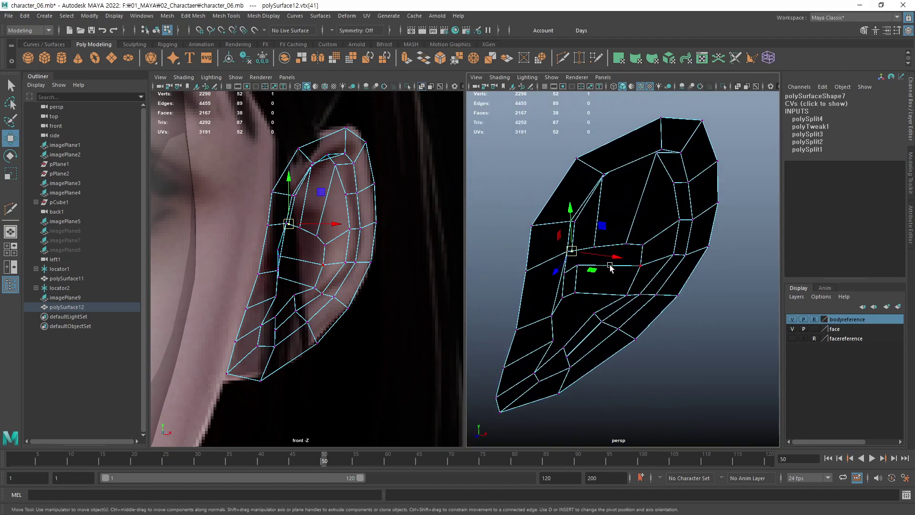
middle_drag(610, 263, 607, 263)
alt+right_drag(608, 263, 710, 265)
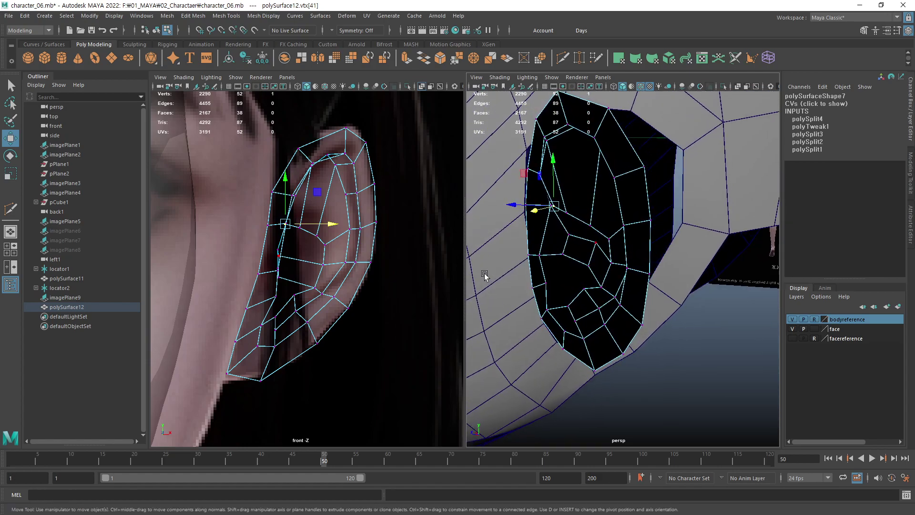
mouse_move(710, 265)
alt+mouse_down()
mouse_move(641, 267)
mouse_move(639, 259)
mouse_move(596, 285)
mouse_move(600, 259)
mouse_move(668, 267)
mouse_move(785, 251)
mouse_move(638, 216)
mouse_move(619, 235)
mouse_move(582, 316)
mouse_move(575, 297)
alt+mouse_up()
click(612, 224)
click(582, 316)
Slide another inner-ear vertex sideways along X.
mouse_move(577, 298)
alt+mouse_down()
mouse_move(599, 292)
mouse_move(595, 351)
mouse_move(585, 352)
mouse_move(632, 352)
mouse_move(612, 355)
alt+mouse_up()
click(632, 352)
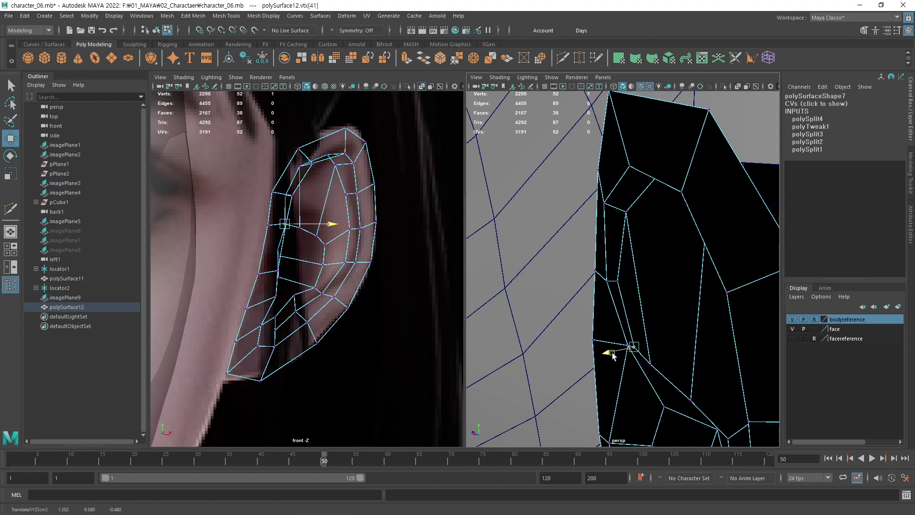
click(623, 278)
mouse_move(620, 281)
mouse_down()
mouse_move(601, 284)
mouse_move(664, 333)
mouse_move(578, 288)
mouse_up()
Orbit to a side-on view of the whole ear and clear the vertex selection.
mouse_move(578, 288)
alt+right_down()
mouse_move(644, 327)
mouse_move(615, 275)
alt+right_up()
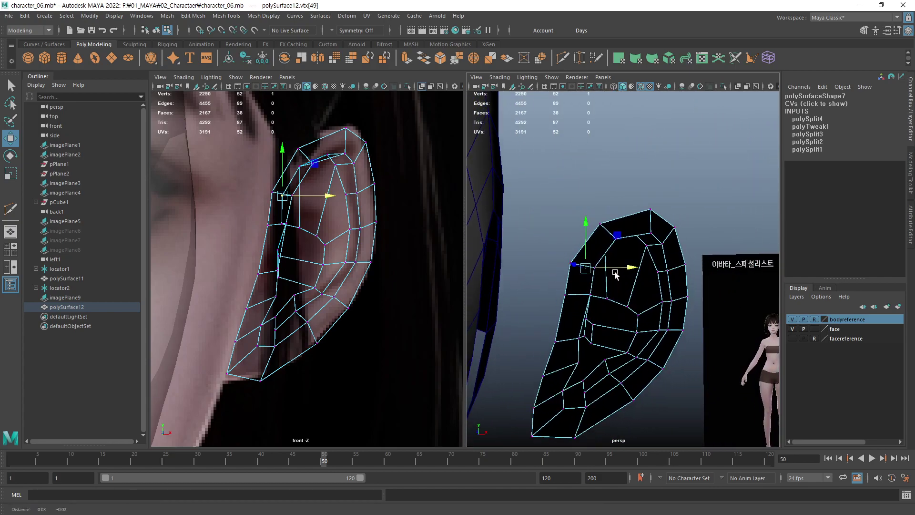
mouse_move(615, 275)
alt+mouse_down()
mouse_move(527, 235)
mouse_move(558, 257)
mouse_move(601, 248)
alt+mouse_up()
scroll(680, 321, up, 3)
scroll(650, 245, up, 3)
scroll(642, 317, up, 3)
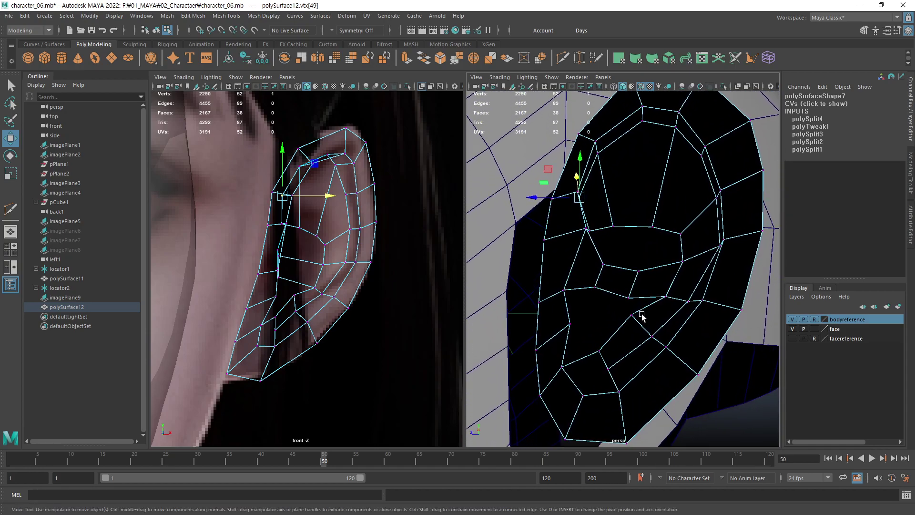
mouse_move(642, 317)
alt+mouse_down()
mouse_move(599, 343)
mouse_move(669, 344)
mouse_move(689, 328)
alt+mouse_up()
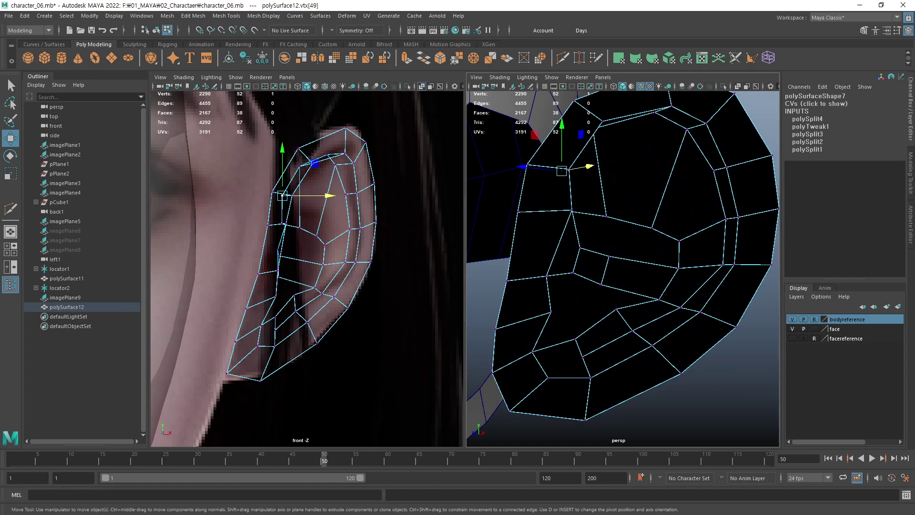
key(ctrl+z)
mouse_move(583, 286)
alt+mouse_down()
mouse_move(602, 256)
mouse_move(674, 266)
mouse_move(654, 235)
mouse_move(656, 272)
alt+mouse_up()
scroll(657, 272, up, 1)
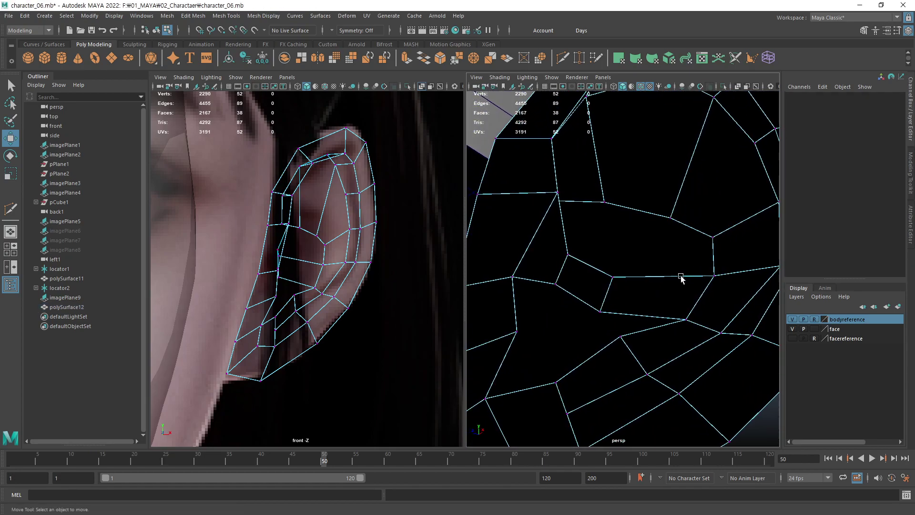
scroll(613, 286, up, 2)
scroll(635, 283, up, 1)
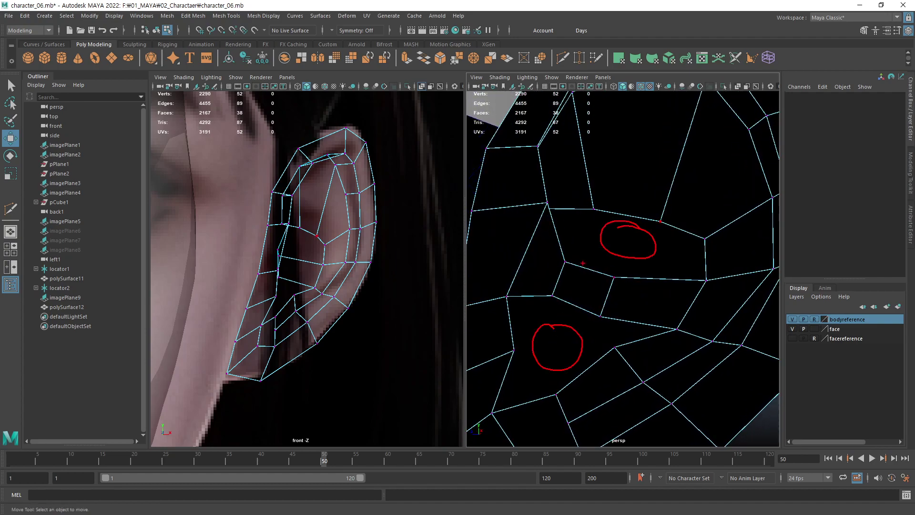
click(565, 262)
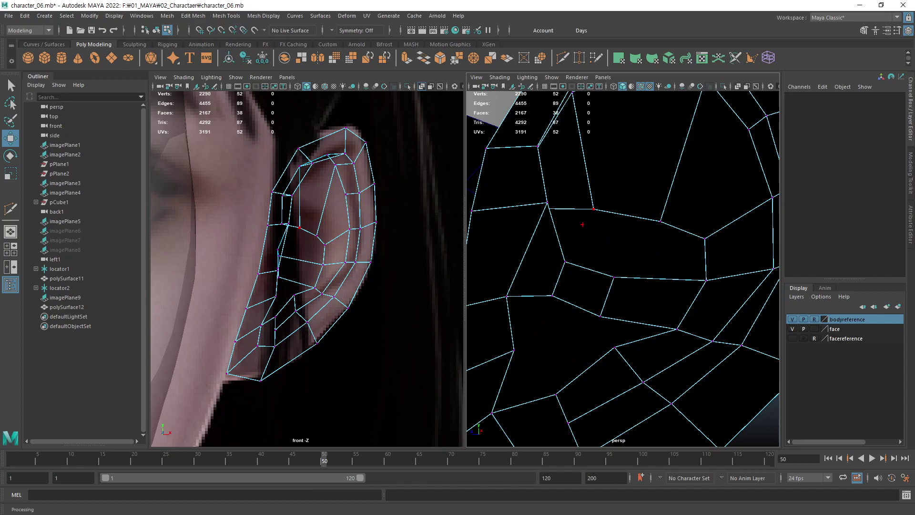
alt+drag(607, 234, 572, 244)
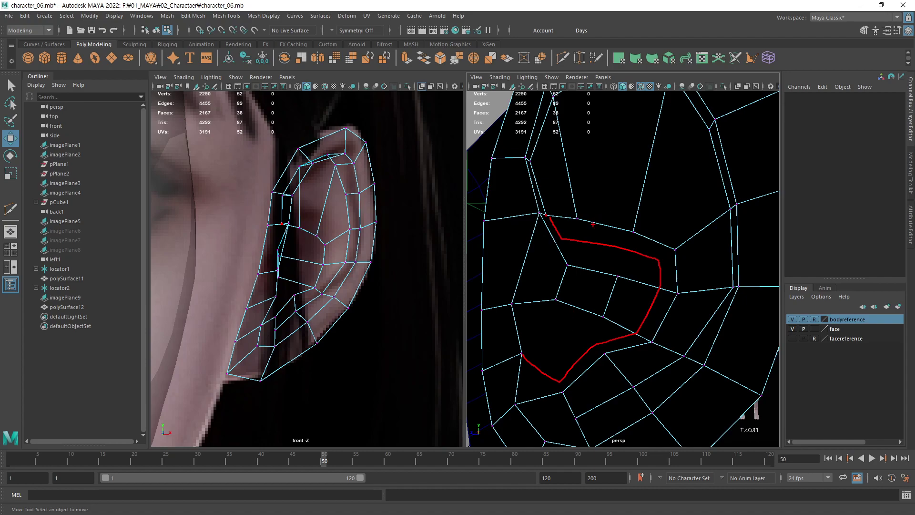
Multi-Cut an edge path across the concha faces from the upper edge down the lower concha.
click(563, 58)
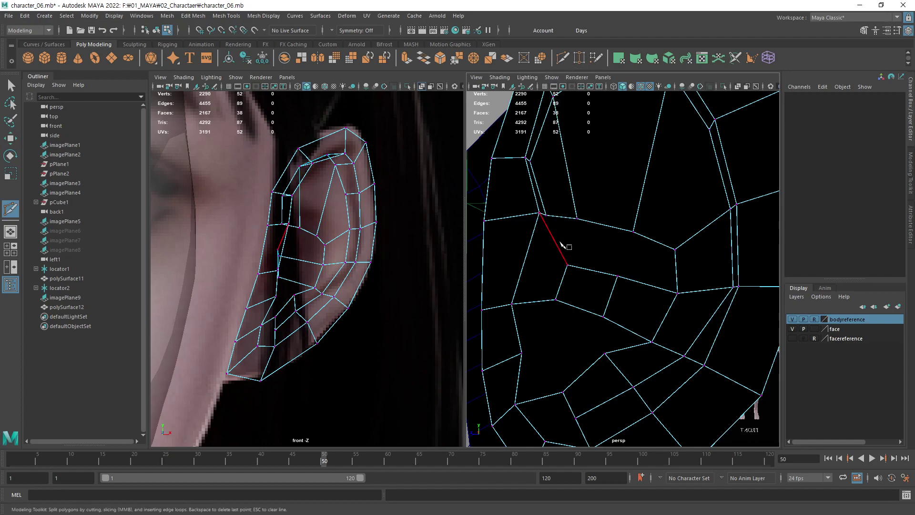
mouse_move(563, 245)
alt+mouse_down()
mouse_move(603, 241)
mouse_move(553, 210)
alt+mouse_up()
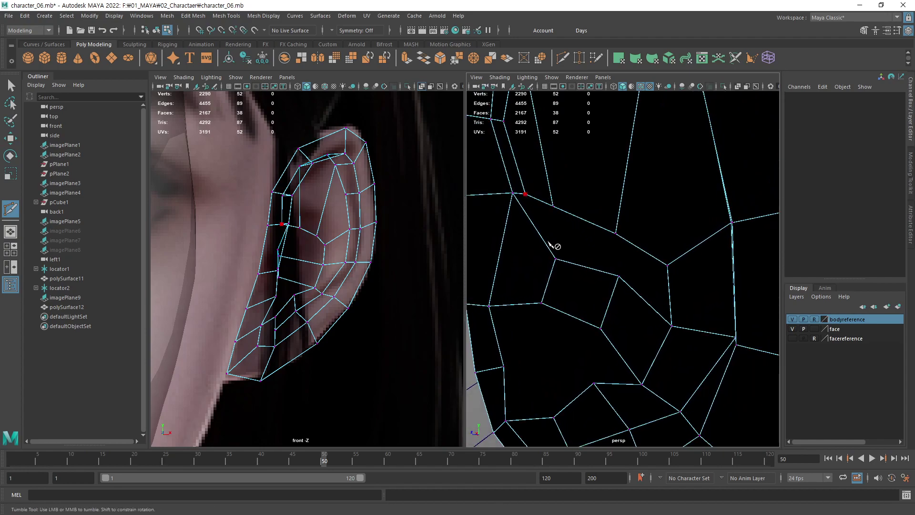
mouse_move(553, 246)
alt+mouse_down()
mouse_move(587, 245)
mouse_move(552, 230)
alt+mouse_up()
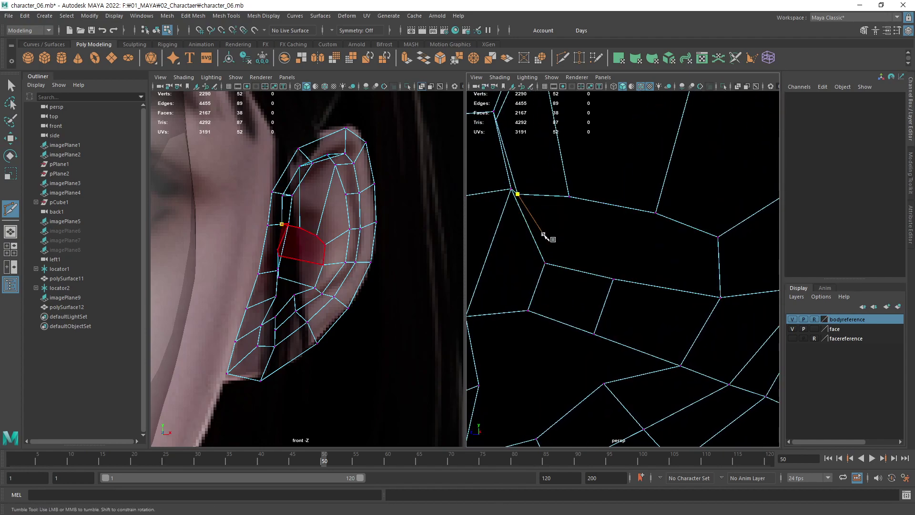
click(539, 217)
click(575, 219)
click(649, 236)
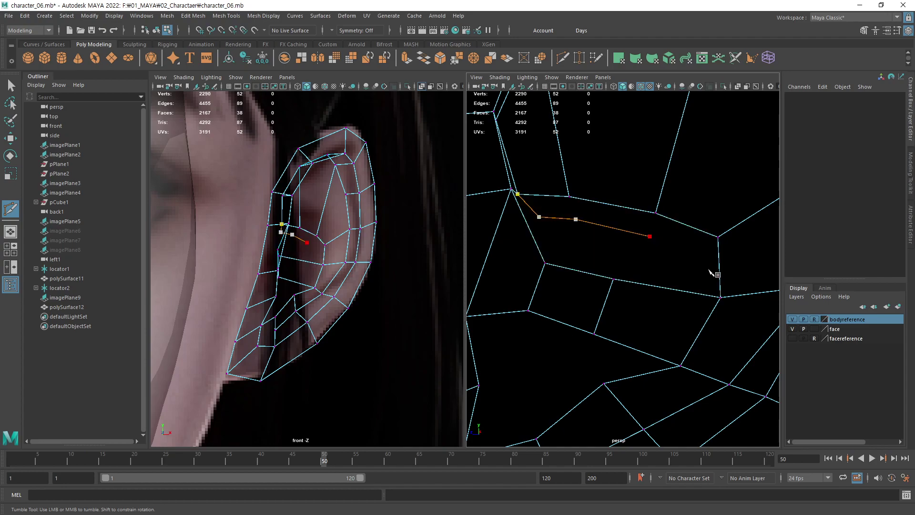
click(689, 255)
click(699, 294)
alt+drag(692, 355, 683, 361)
alt+middle_drag(683, 361, 673, 301)
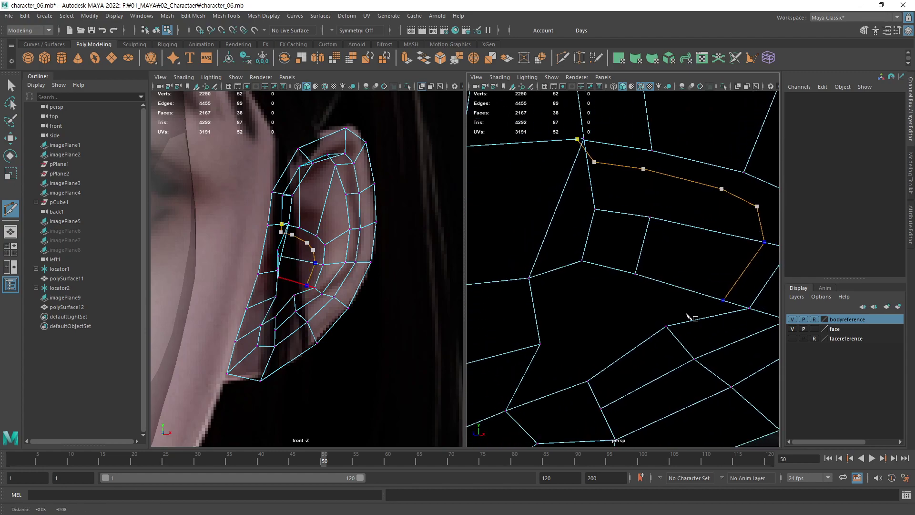
click(674, 299)
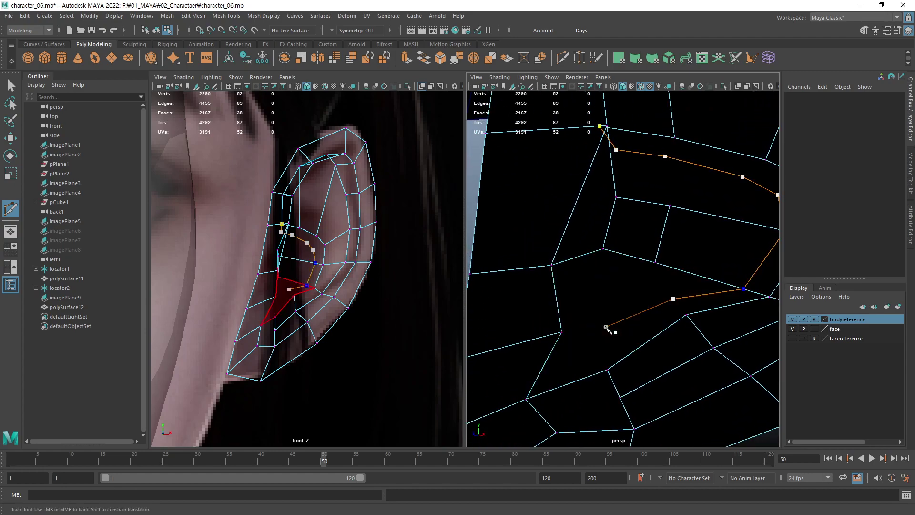
click(604, 349)
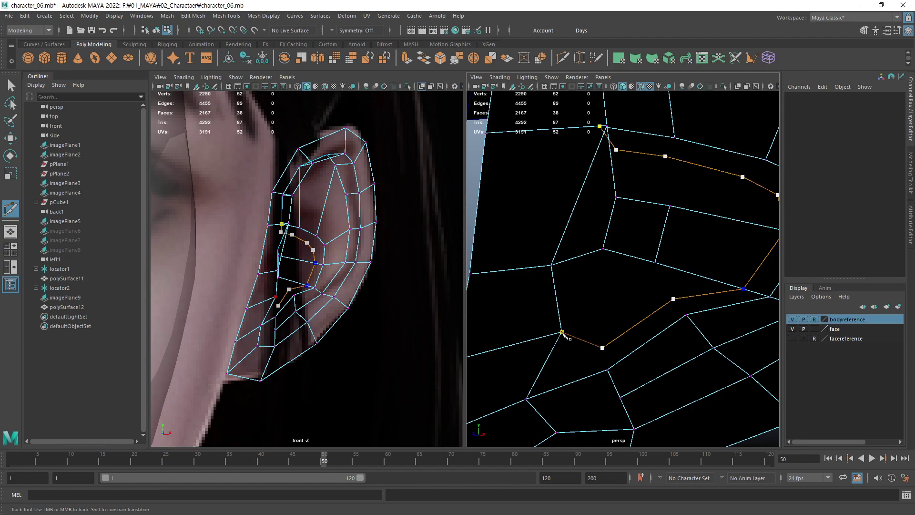
key(Return)
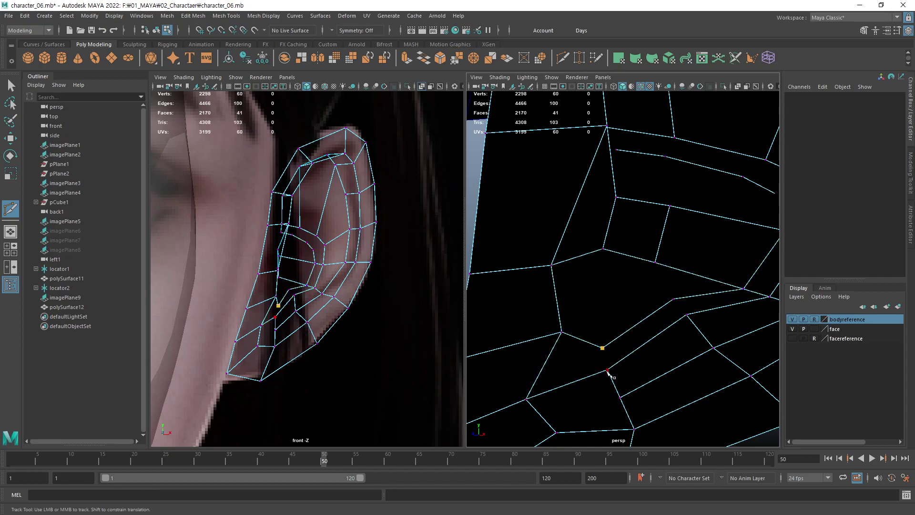
Add three short connecting edge cuts splitting the neighbouring concha faces.
click(687, 315)
key(Return)
alt+middle_drag(736, 286, 676, 325)
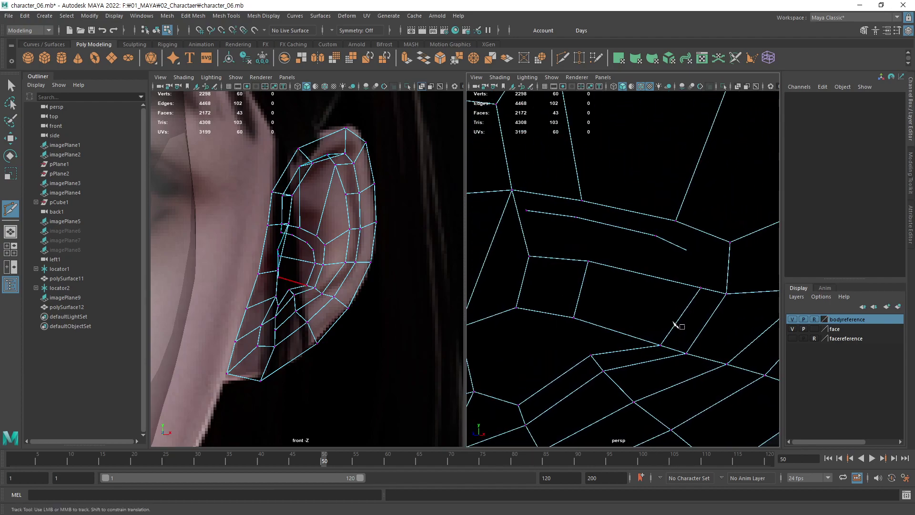
mouse_move(707, 315)
alt+mouse_down()
mouse_move(725, 286)
mouse_move(708, 245)
alt+mouse_up()
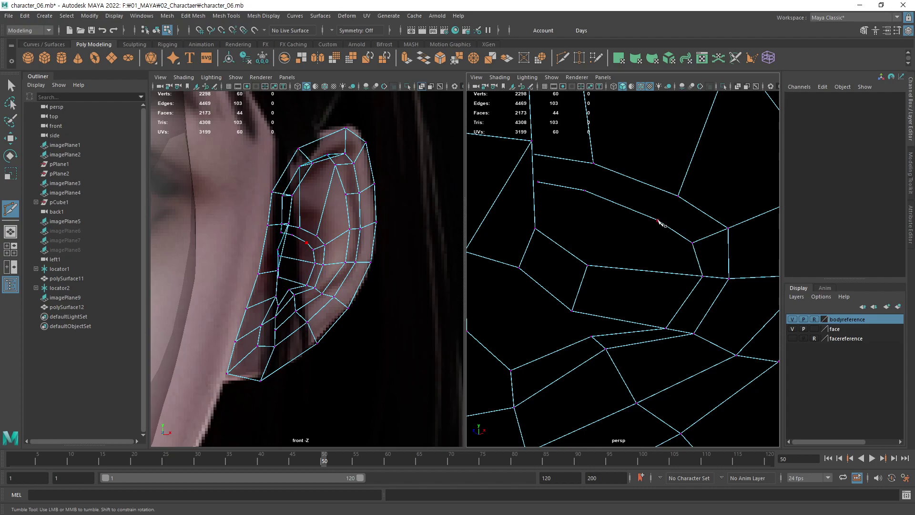
click(677, 196)
key(Return)
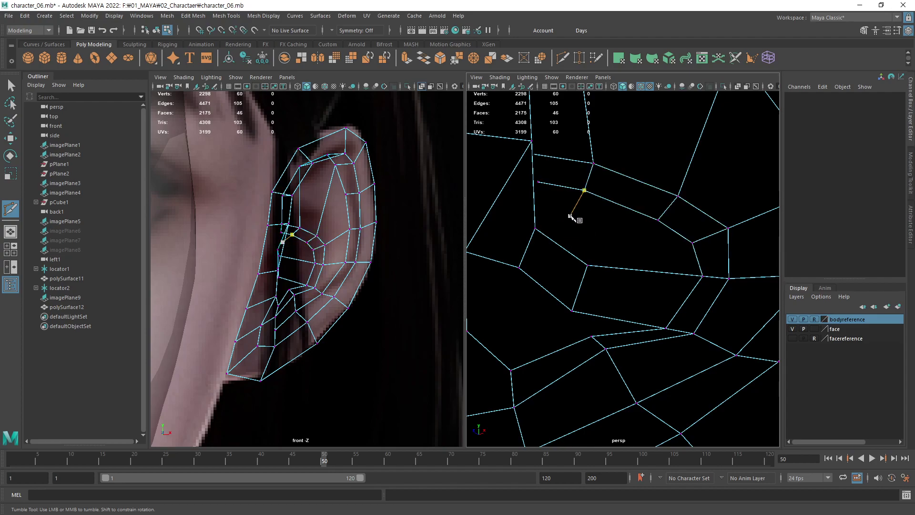
mouse_move(576, 210)
alt+mouse_down()
mouse_move(521, 205)
mouse_move(521, 221)
alt+mouse_up()
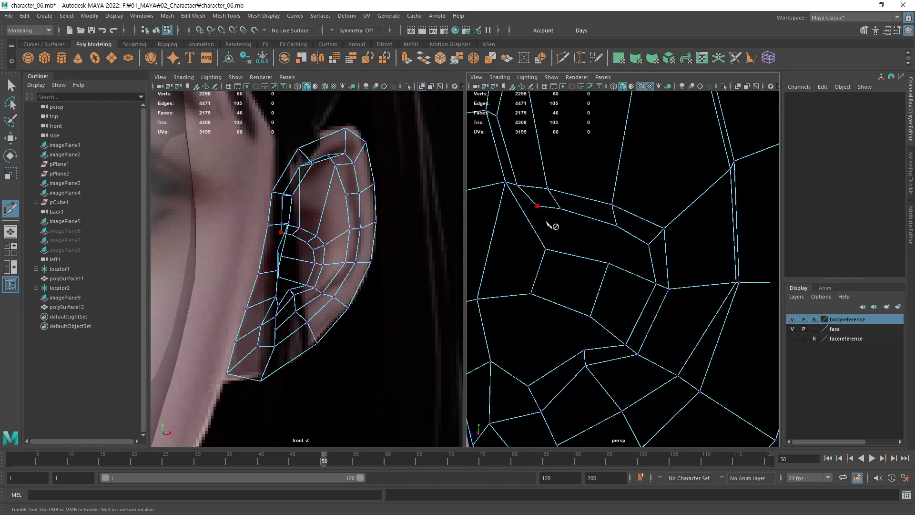
click(563, 263)
key(Return)
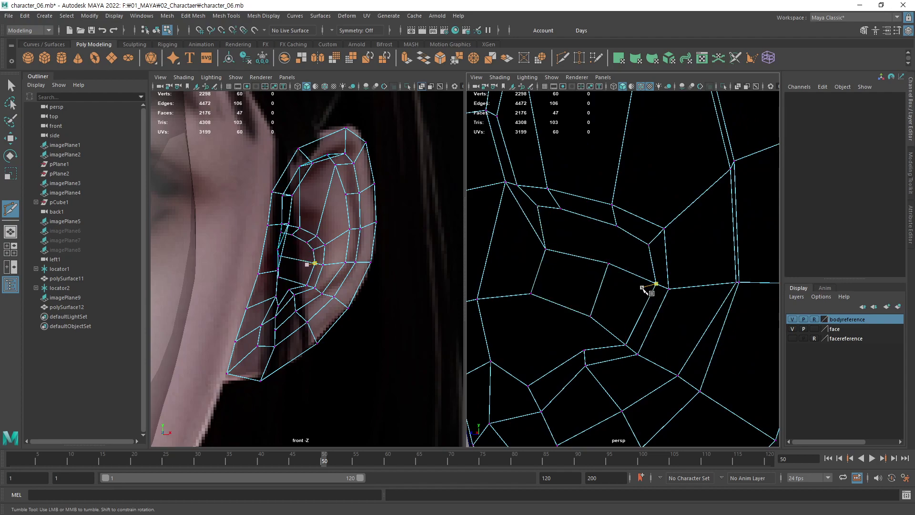
mouse_move(640, 286)
alt+mouse_down()
mouse_move(587, 311)
mouse_move(666, 326)
mouse_move(684, 292)
mouse_move(609, 307)
mouse_move(607, 321)
mouse_move(648, 319)
mouse_move(666, 302)
alt+mouse_up()
key(w)
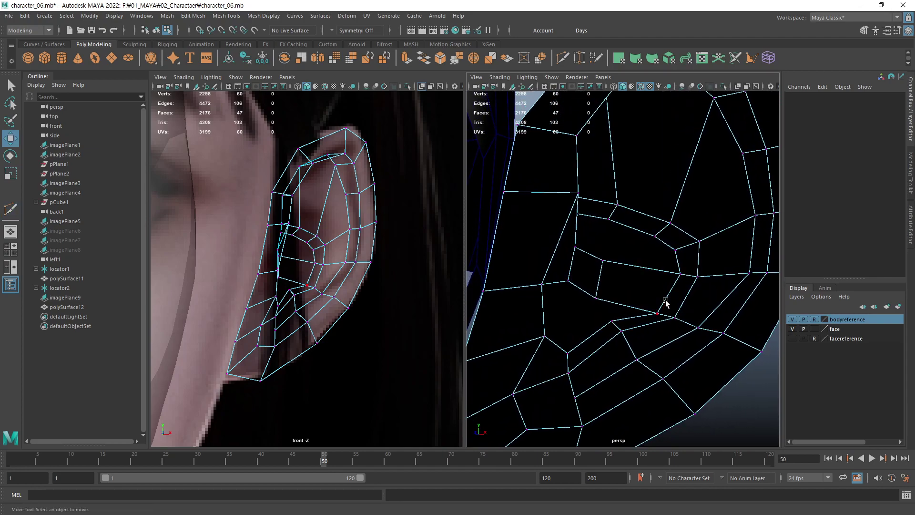
mouse_move(607, 270)
alt+mouse_down()
mouse_move(596, 285)
mouse_move(658, 278)
alt+mouse_up()
key(space)
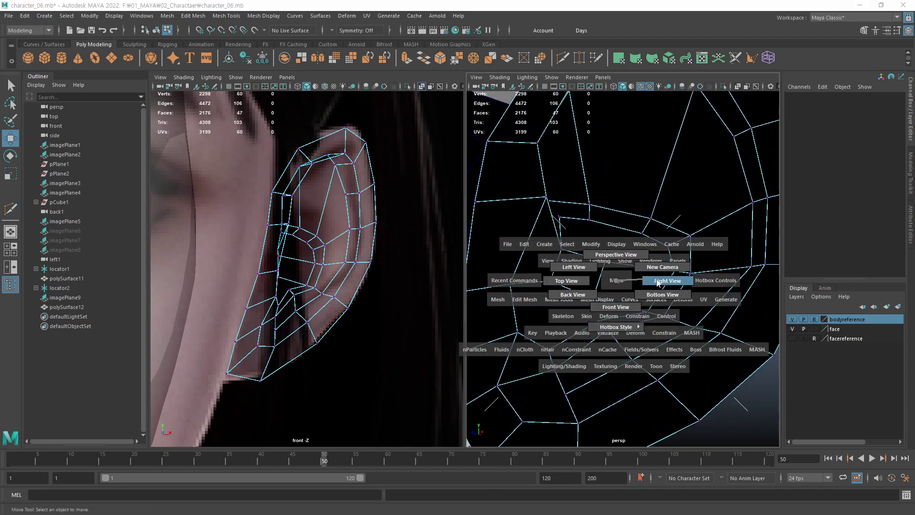
In side view, move the first new concha loop vertices to follow the rim.
scroll(603, 239, up, 3)
scroll(562, 250, up, 2)
scroll(568, 229, up, 1)
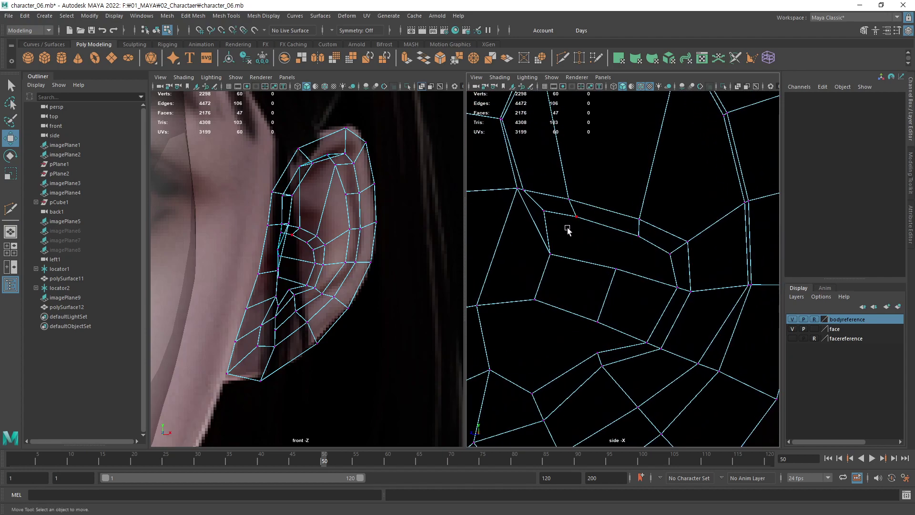
click(545, 220)
drag(545, 222, 557, 242)
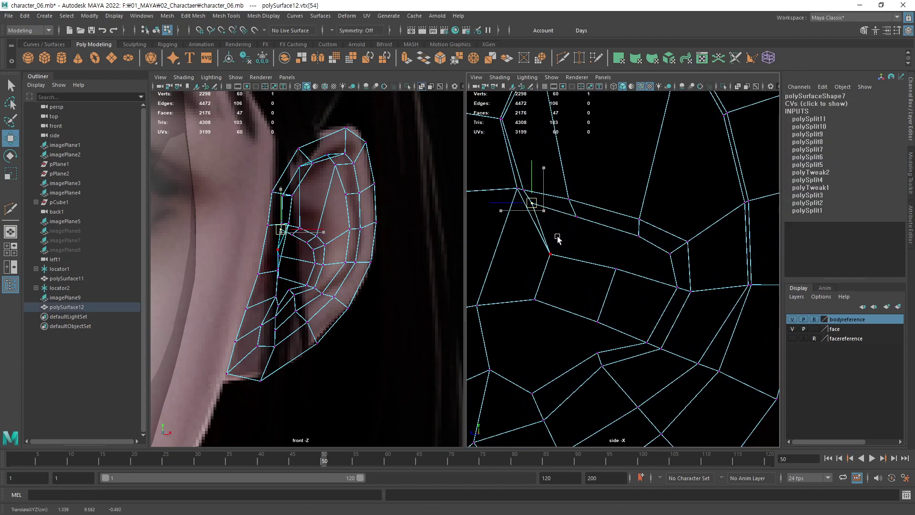
click(581, 233)
mouse_move(603, 247)
mouse_down()
mouse_move(595, 239)
mouse_move(639, 227)
mouse_up()
click(638, 236)
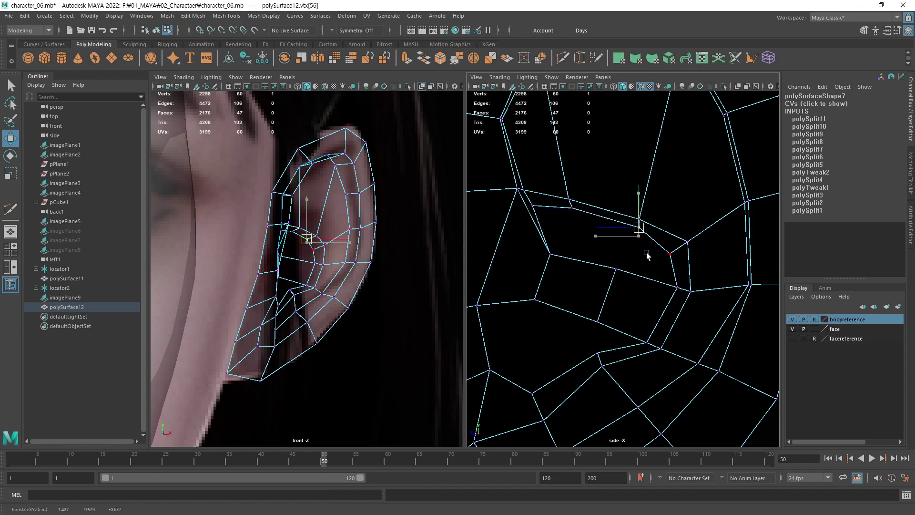
click(669, 258)
drag(670, 256, 677, 291)
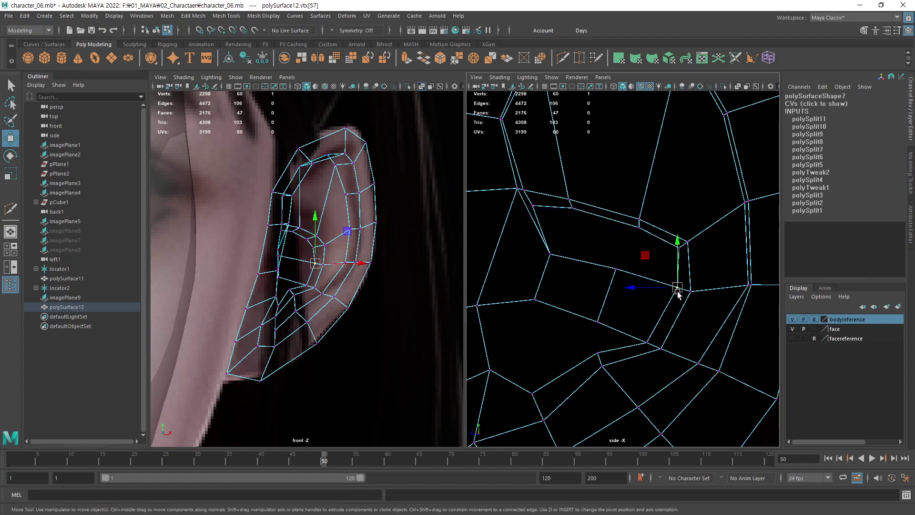
middle_drag(669, 313, 674, 312)
Move the lower inner-ear loop vertices right and pull one downward.
click(647, 342)
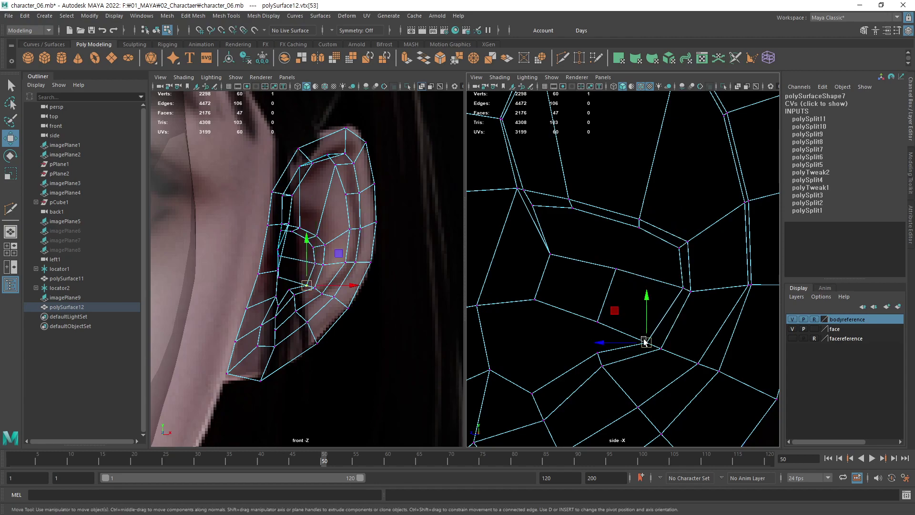
middle_drag(656, 374, 663, 373)
mouse_move(593, 357)
alt+middle_down()
mouse_move(630, 328)
mouse_move(640, 362)
alt+middle_up()
click(632, 321)
click(567, 361)
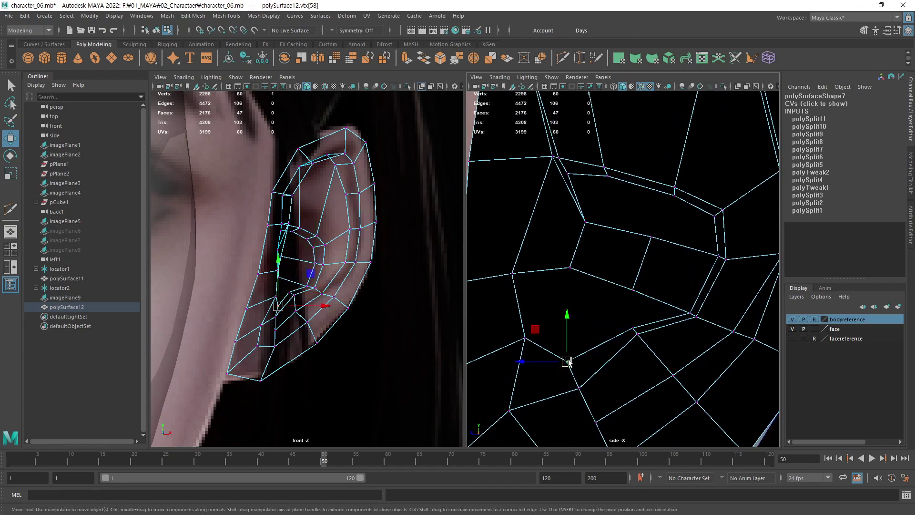
mouse_move(567, 363)
middle_down()
mouse_move(591, 405)
mouse_move(592, 391)
middle_up()
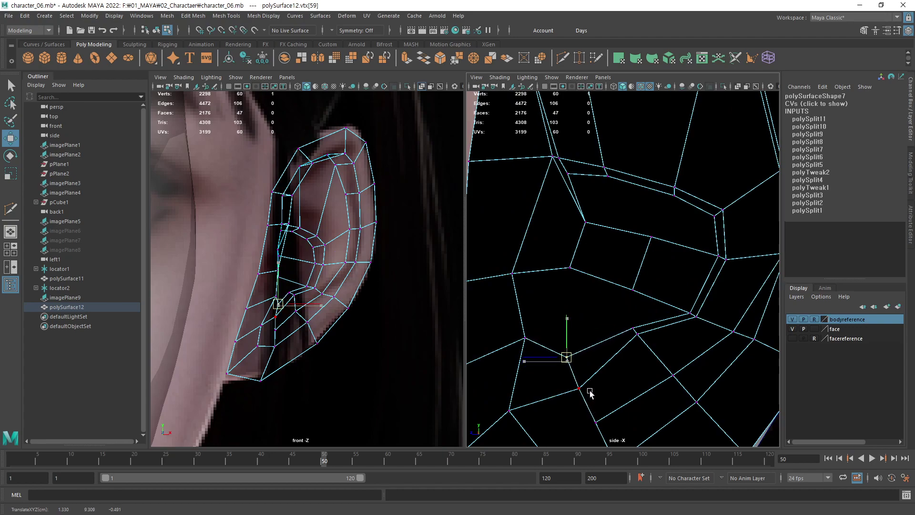
alt+middle_drag(658, 316, 658, 302)
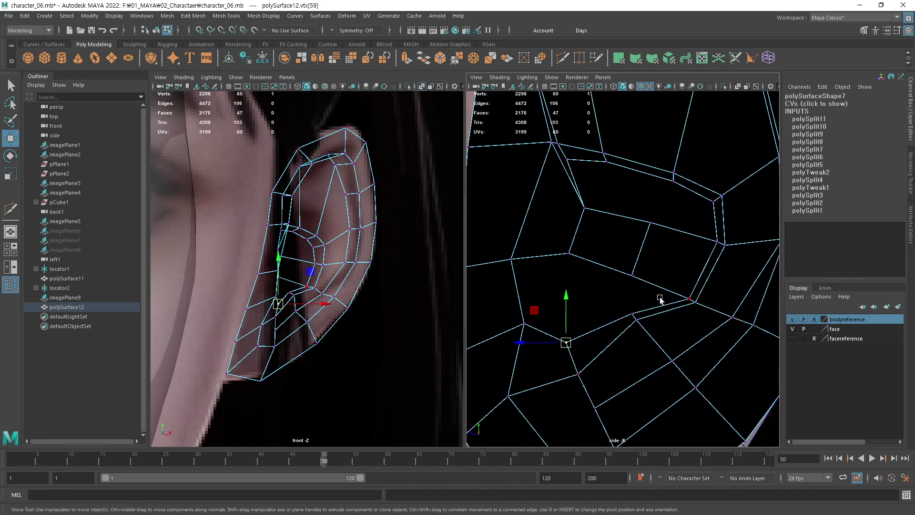
In perspective view, slide two concha vertices inward along X, then nudge one further left.
key(space)
mouse_move(663, 294)
mouse_down()
mouse_move(661, 271)
mouse_move(653, 348)
mouse_move(715, 306)
mouse_move(681, 262)
mouse_move(677, 281)
mouse_up()
click(676, 275)
shift+click(660, 319)
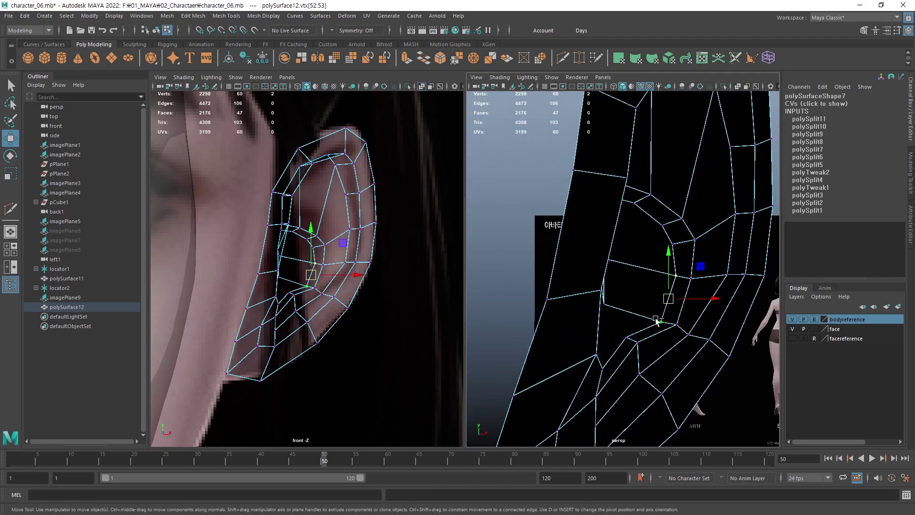
drag(359, 274, 337, 277)
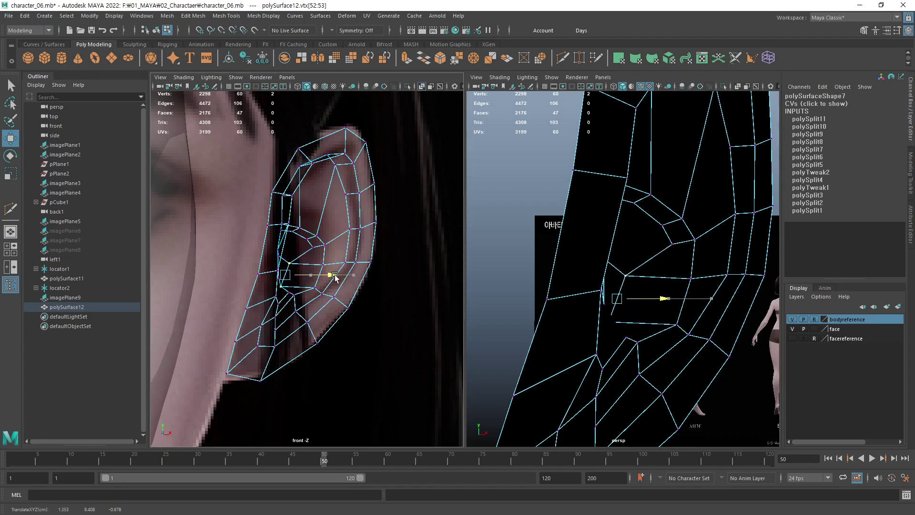
click(290, 263)
drag(333, 261, 326, 261)
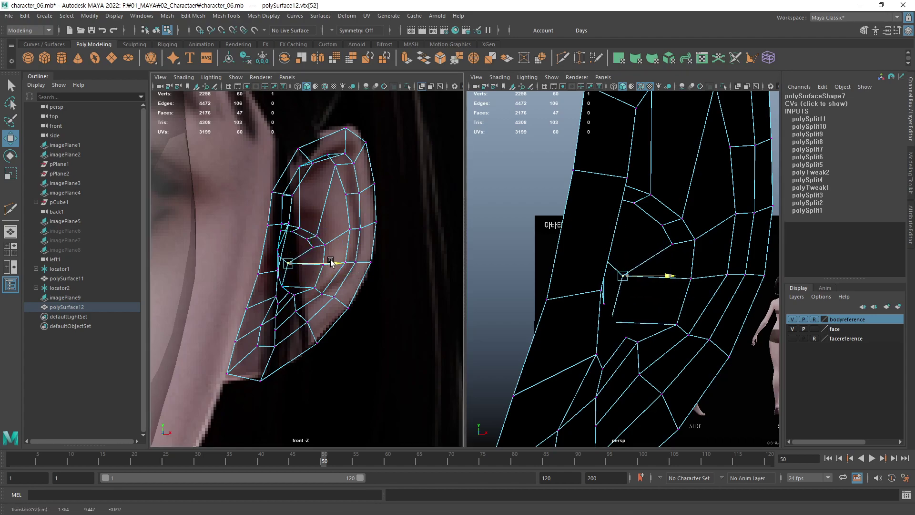
Shift the next two concha loop vertices left along X.
click(313, 246)
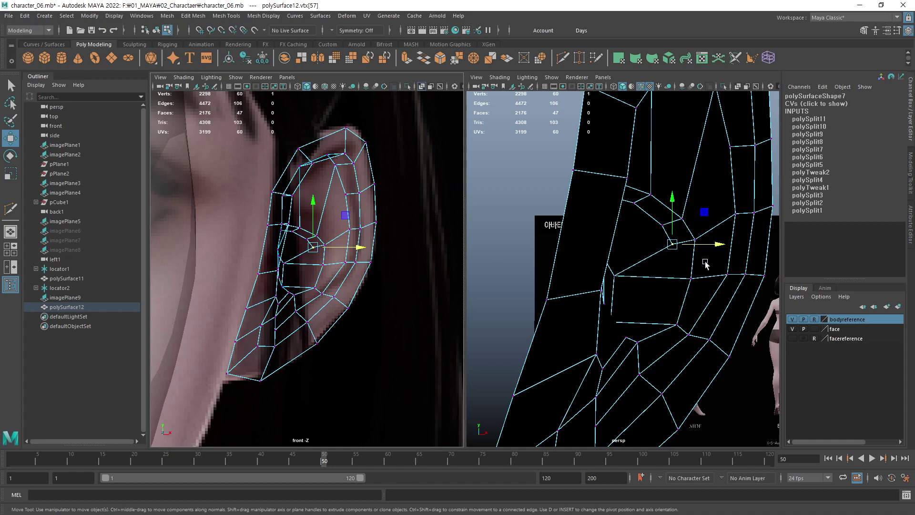
mouse_move(713, 247)
mouse_down()
mouse_move(662, 235)
mouse_move(672, 234)
mouse_up()
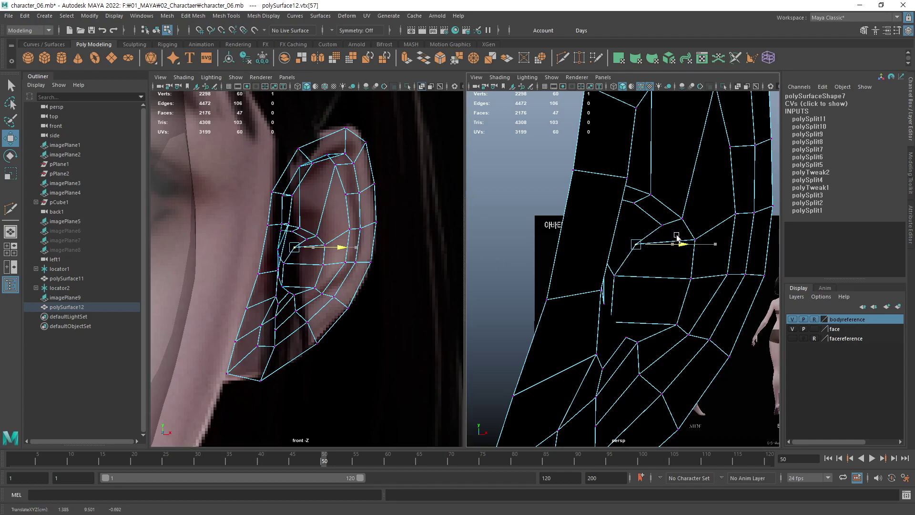
click(662, 224)
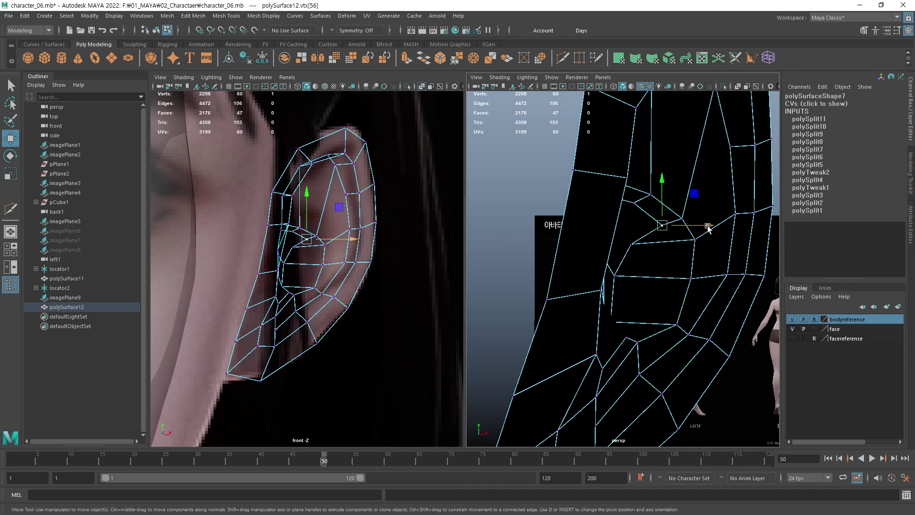
drag(707, 230, 676, 228)
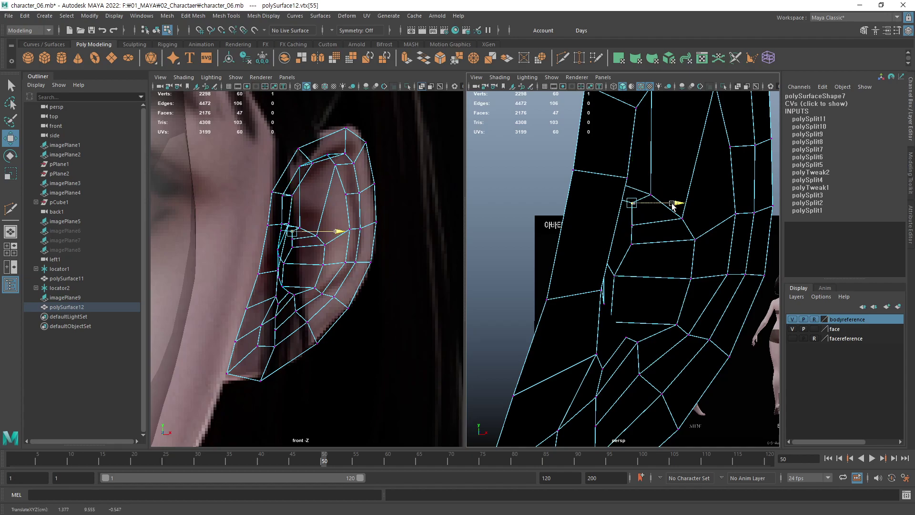
click(634, 204)
mouse_move(634, 204)
alt+mouse_down()
mouse_move(581, 204)
mouse_move(613, 266)
mouse_move(698, 292)
mouse_move(736, 286)
mouse_move(669, 271)
mouse_move(701, 261)
alt+mouse_up()
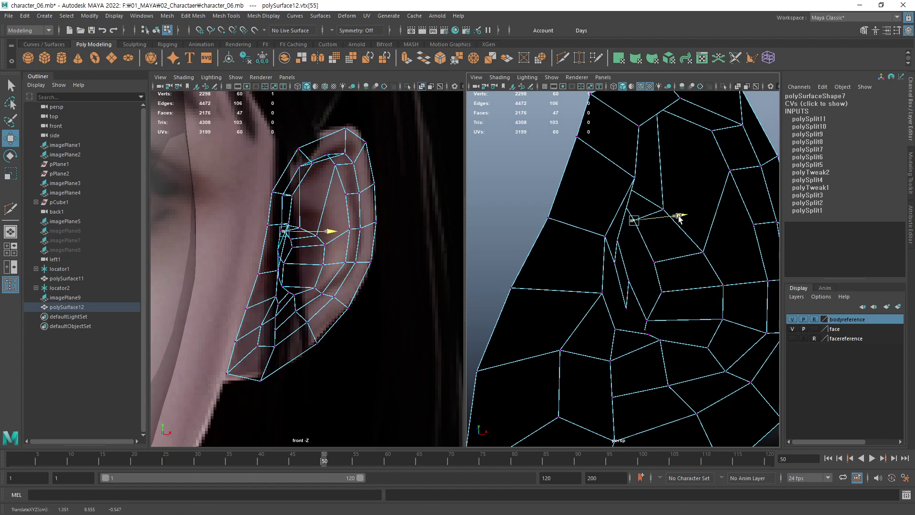
alt+drag(678, 227, 546, 260)
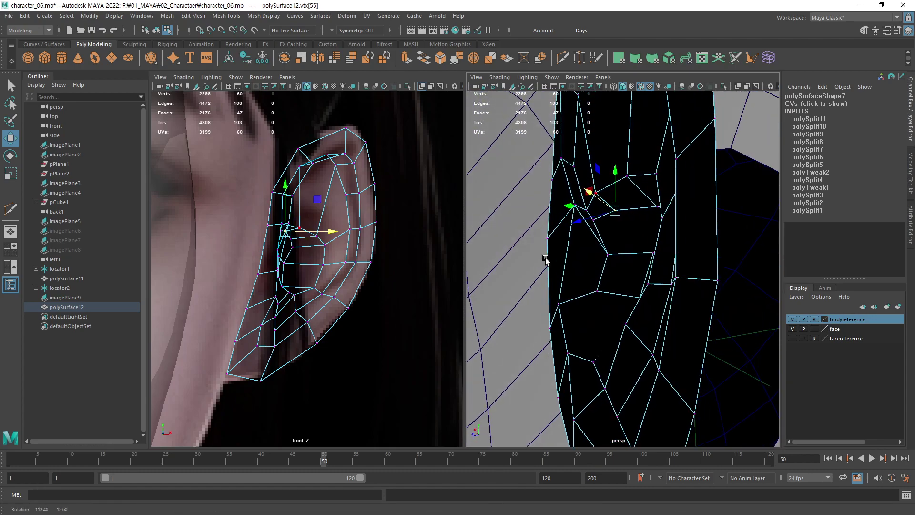
Select and inspect the remaining inner loop vertices down to the last one.
click(604, 224)
mouse_move(604, 224)
alt+mouse_down()
mouse_move(589, 234)
mouse_move(575, 208)
mouse_move(576, 218)
alt+mouse_up()
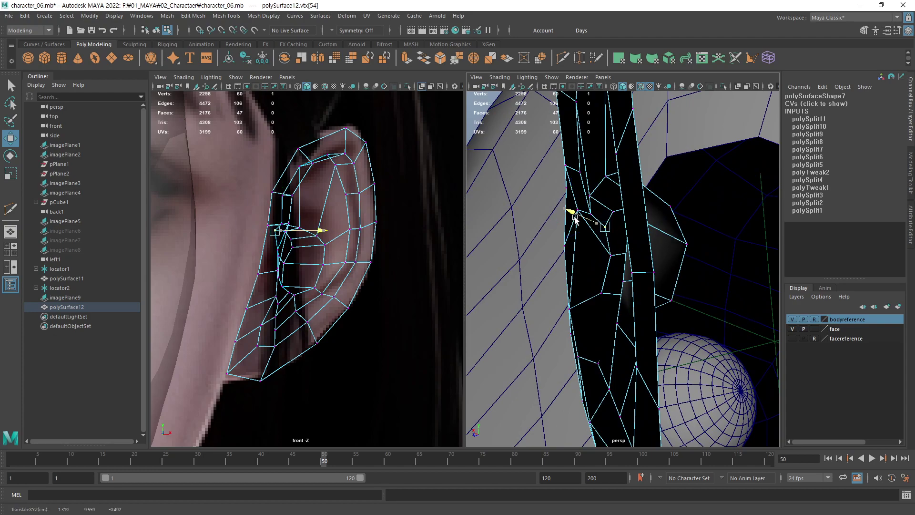
alt+right_drag(576, 218, 659, 245)
mouse_move(658, 246)
alt+mouse_down()
mouse_move(713, 231)
mouse_move(675, 232)
mouse_move(654, 273)
mouse_move(598, 322)
mouse_move(626, 307)
mouse_move(648, 251)
mouse_move(653, 320)
mouse_move(670, 324)
mouse_move(658, 323)
alt+mouse_up()
click(661, 201)
click(653, 318)
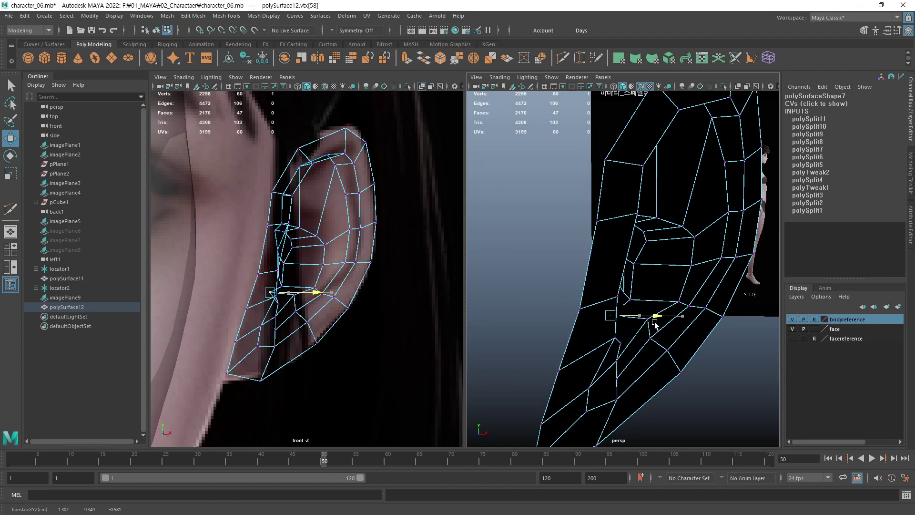
alt+drag(667, 331, 594, 340)
click(600, 333)
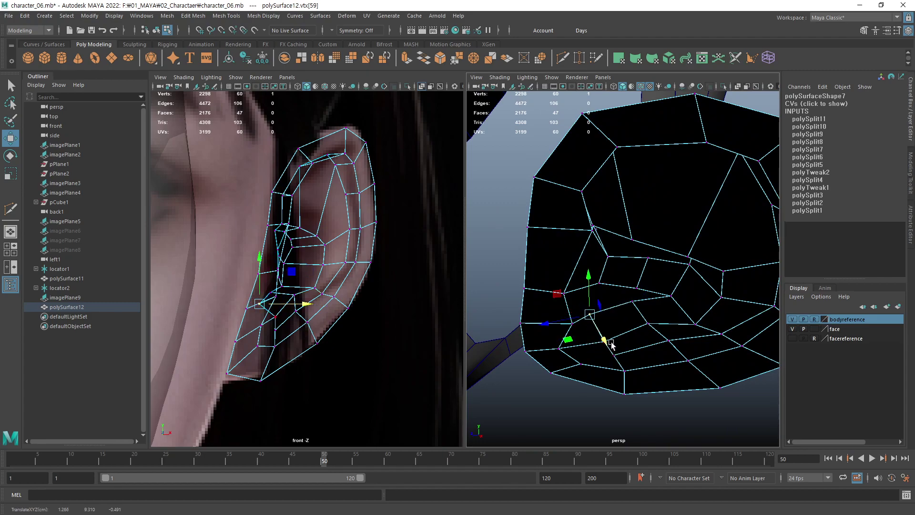
Constrain a vertex's move to vertical, check it, then clear the selection and orbit out.
mouse_move(593, 349)
alt+mouse_down()
mouse_move(695, 310)
mouse_move(611, 309)
alt+mouse_up()
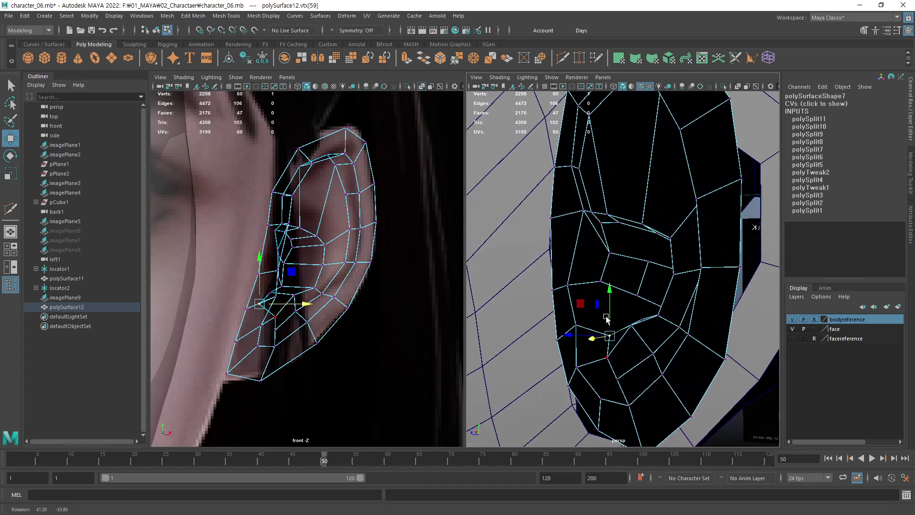
click(611, 309)
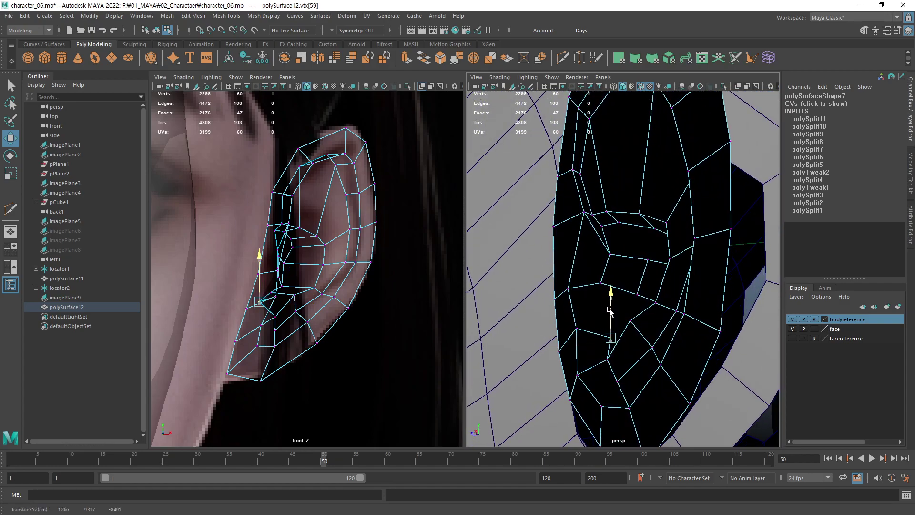
mouse_move(611, 310)
alt+mouse_down()
mouse_move(662, 327)
mouse_move(634, 333)
mouse_move(637, 351)
mouse_move(685, 353)
mouse_move(553, 363)
alt+mouse_up()
click(552, 362)
mouse_move(685, 317)
alt+mouse_down()
mouse_move(624, 325)
mouse_move(660, 348)
mouse_move(734, 325)
mouse_move(736, 347)
mouse_move(664, 302)
mouse_move(594, 318)
mouse_move(732, 333)
mouse_move(621, 302)
alt+mouse_up()
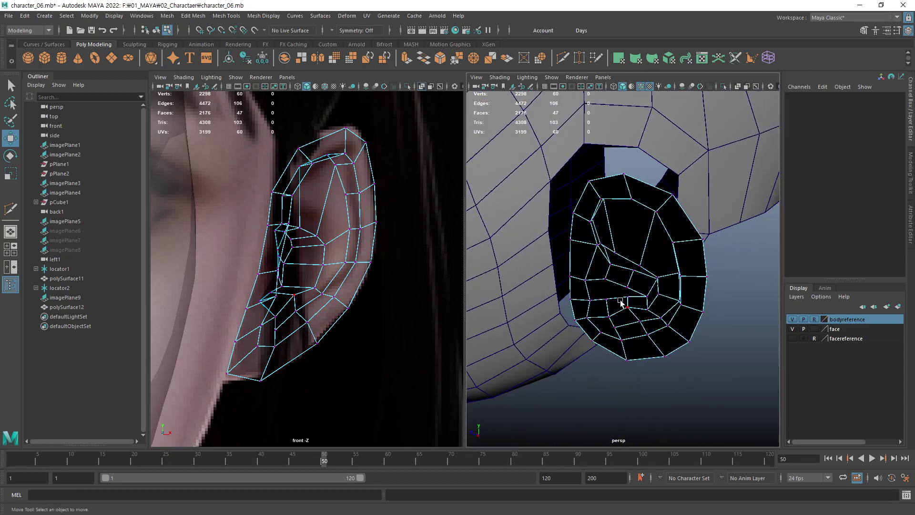
Nudge the inner concha loop vertices (33, 32, 52, 57, 56, 58) along X.
click(611, 268)
mouse_move(612, 268)
alt+mouse_down()
mouse_move(678, 293)
mouse_move(662, 263)
alt+mouse_up()
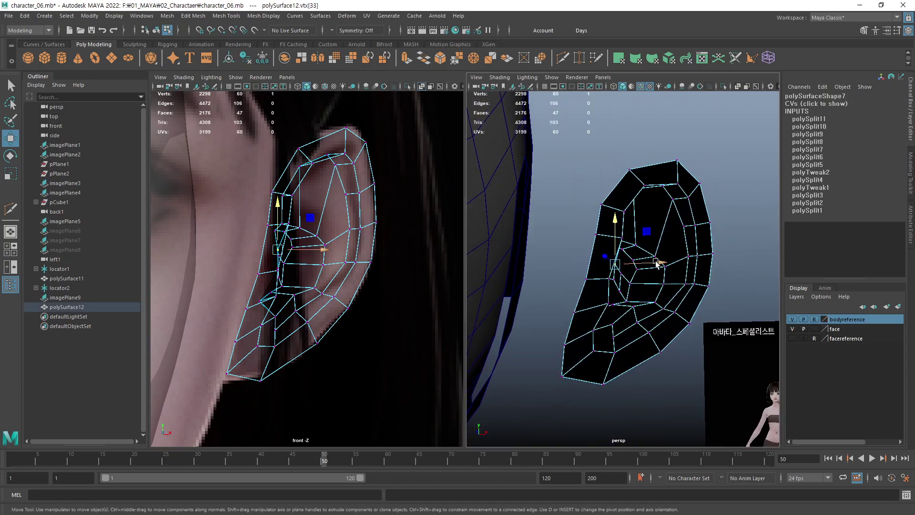
click(626, 279)
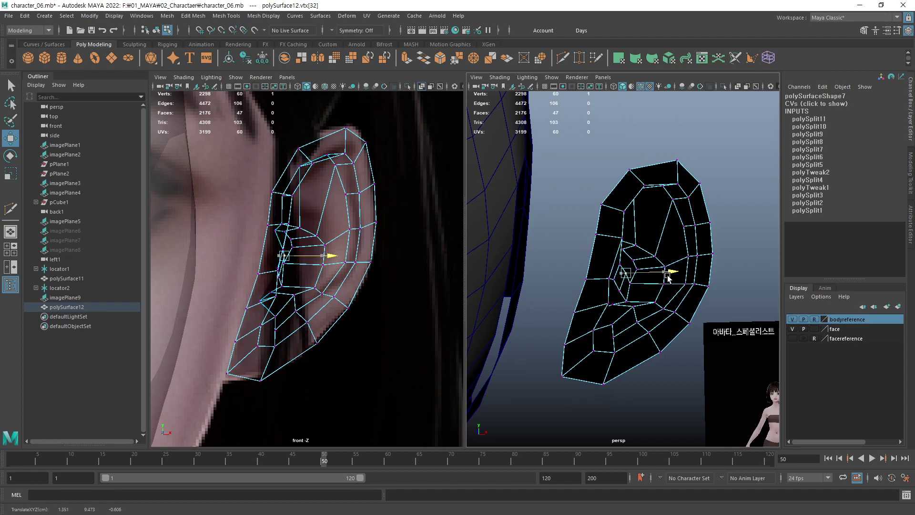
click(631, 283)
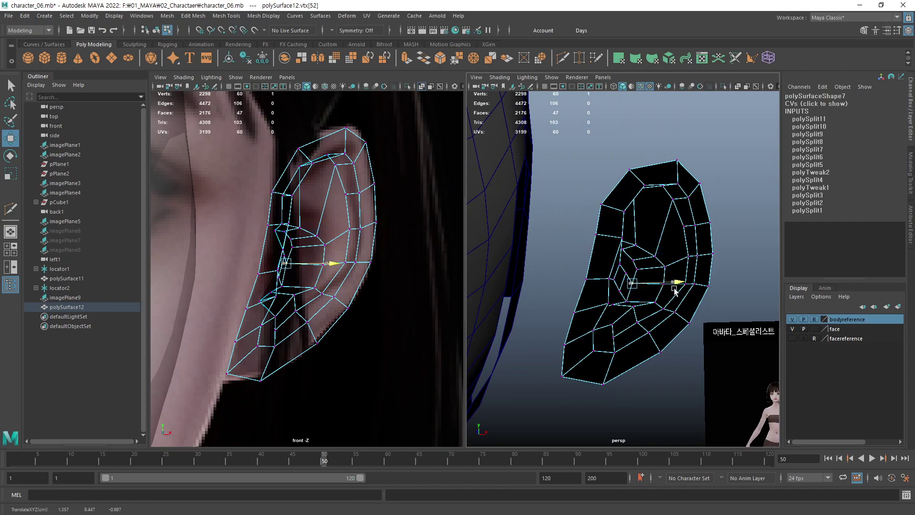
drag(674, 291, 677, 292)
click(644, 271)
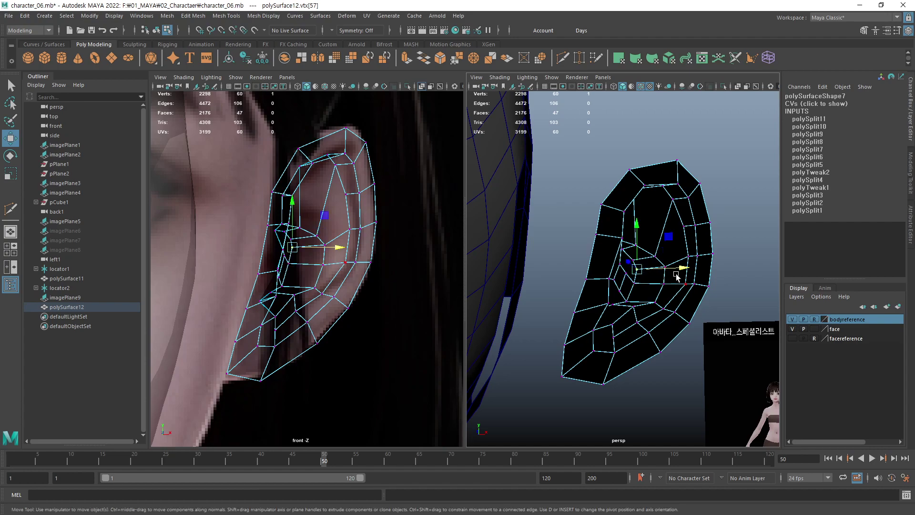
mouse_move(683, 273)
mouse_down()
mouse_move(676, 263)
mouse_move(625, 297)
mouse_move(649, 315)
mouse_up()
click(637, 260)
click(676, 263)
click(625, 297)
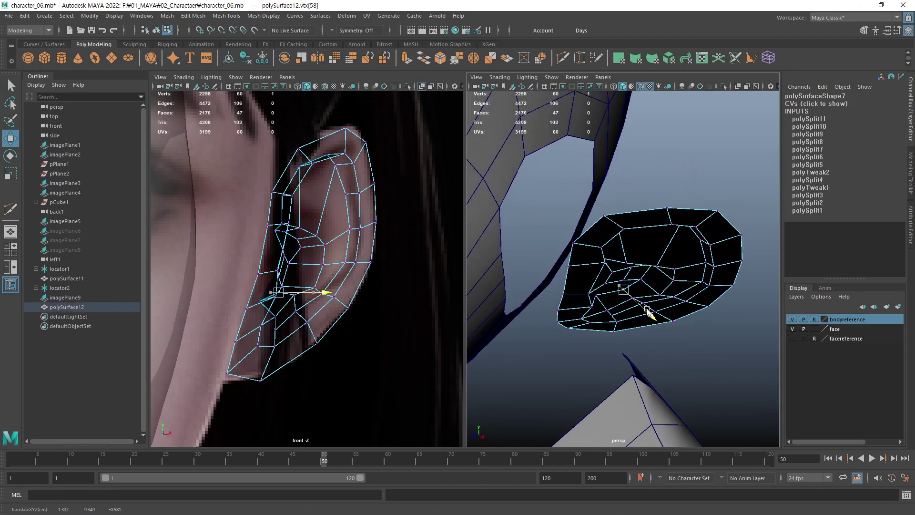
Inspect the ear in smooth preview (3), then return to low-poly display (1).
click(642, 321)
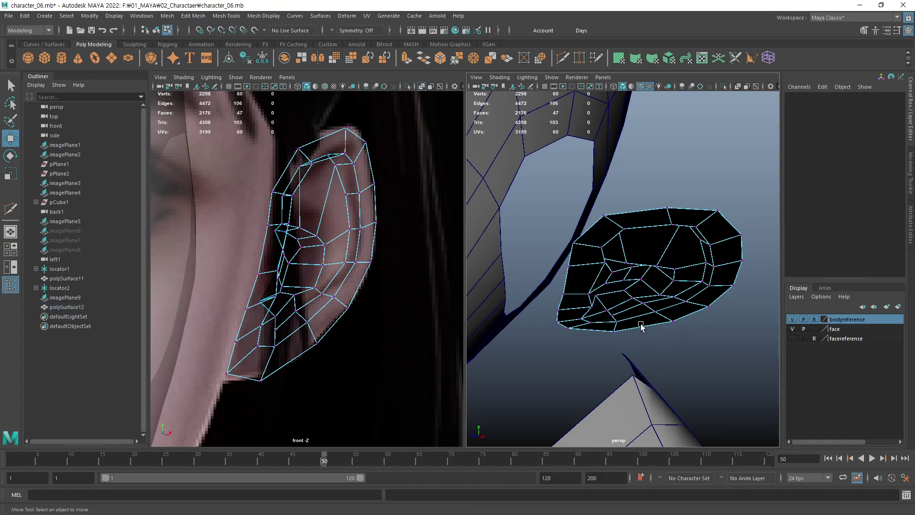
mouse_move(642, 321)
alt+mouse_down()
mouse_move(633, 272)
mouse_move(704, 391)
alt+mouse_up()
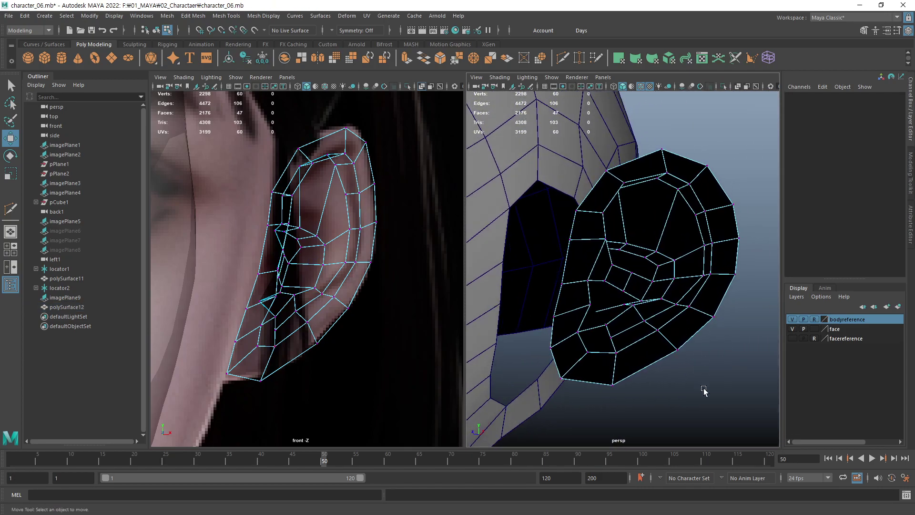
mouse_move(703, 357)
alt+mouse_down()
mouse_move(658, 317)
mouse_move(579, 300)
mouse_move(697, 301)
mouse_move(712, 336)
mouse_move(705, 310)
mouse_move(662, 320)
alt+mouse_up()
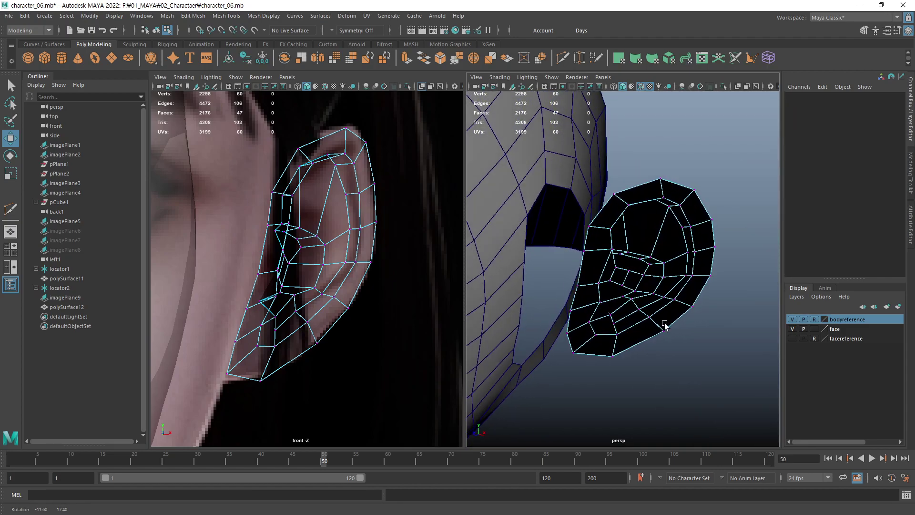
alt+right_drag(661, 320, 740, 328)
key(3)
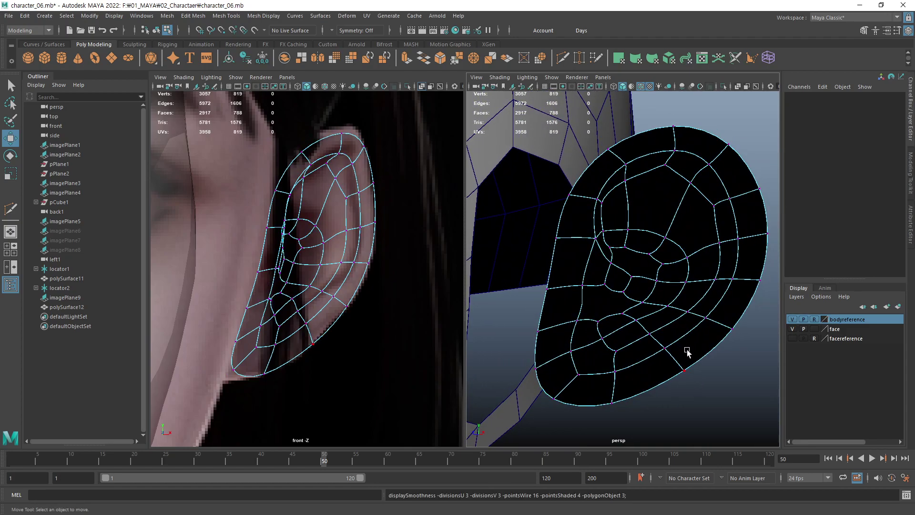
mouse_move(687, 351)
alt+mouse_down()
mouse_move(701, 343)
mouse_move(698, 362)
mouse_move(709, 367)
mouse_move(675, 321)
alt+mouse_up()
key(1)
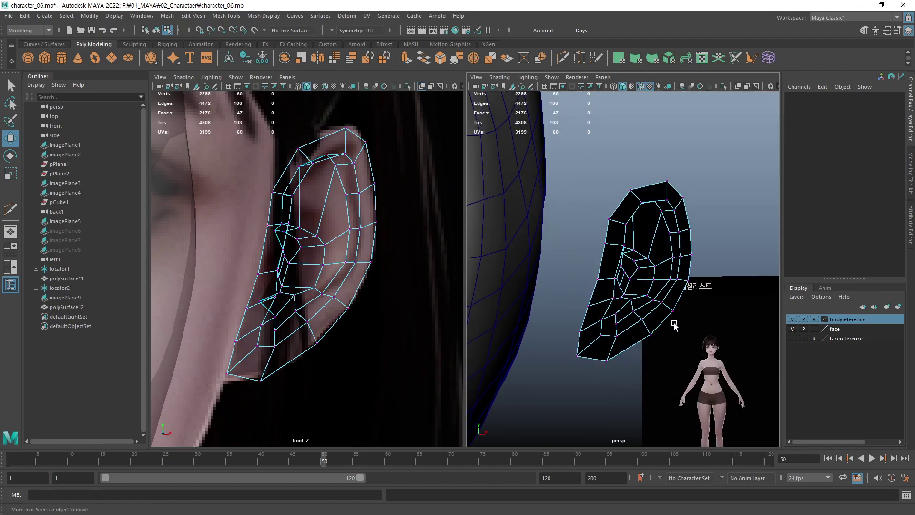
Switch to object mode and reselect the whole ear mesh.
key(F8)
click(667, 286)
mouse_move(668, 286)
alt+mouse_down()
mouse_move(660, 249)
mouse_move(644, 276)
alt+mouse_up()
click(654, 338)
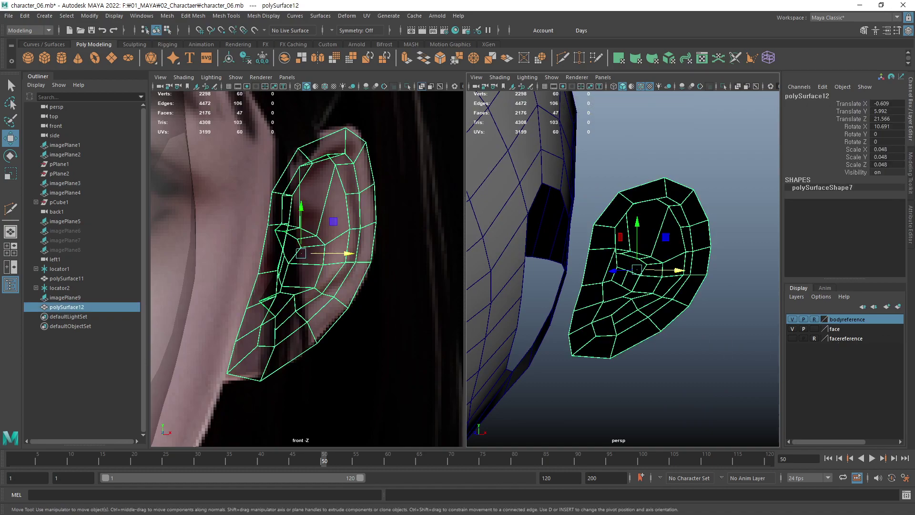
Zoom in on the ear and cut a first new edge across the inner concha faces.
scroll(589, 268, down, 3)
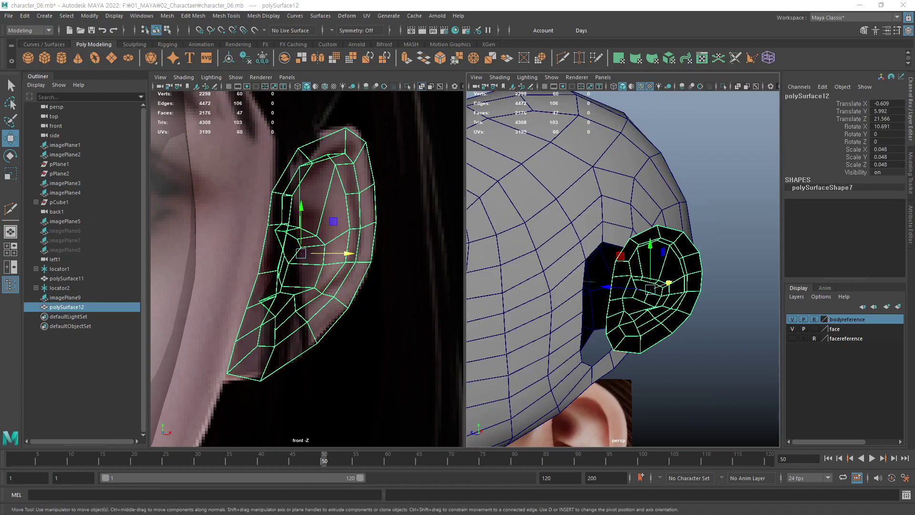
key(ctrl+a)
scroll(682, 355, up, 3)
scroll(682, 355, up, 3)
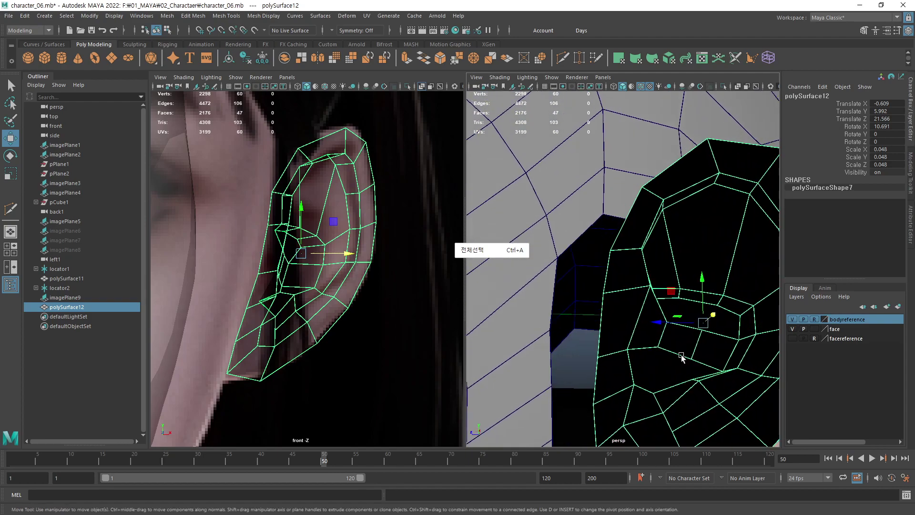
scroll(681, 355, up, 2)
scroll(654, 347, up, 2)
scroll(695, 357, up, 2)
scroll(697, 358, up, 2)
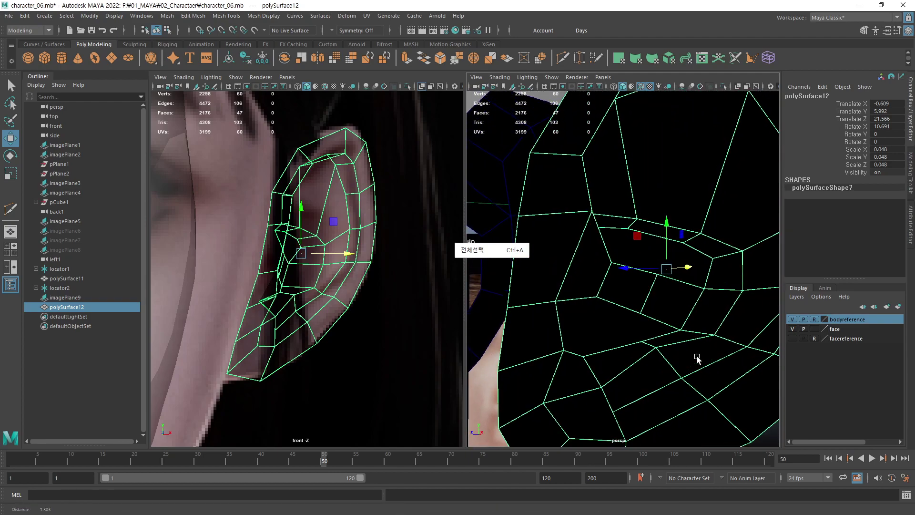
alt+drag(697, 358, 701, 329)
click(562, 58)
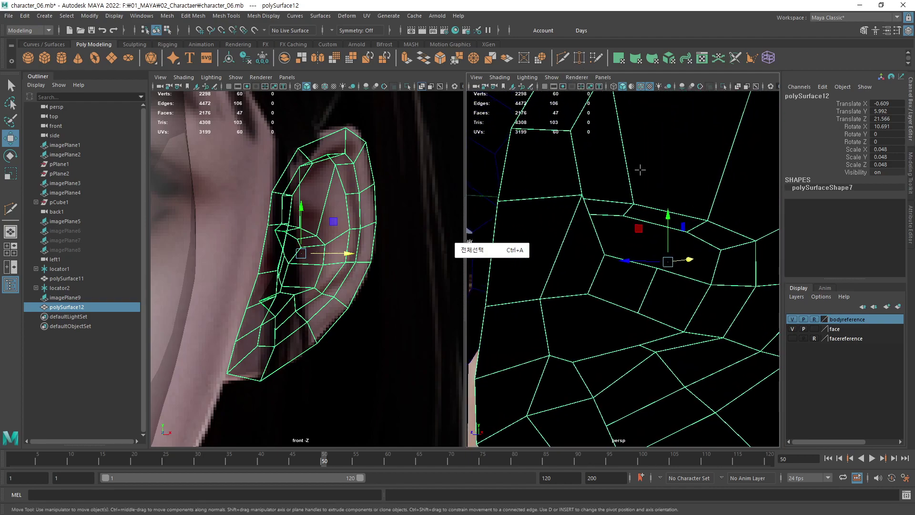
click(623, 216)
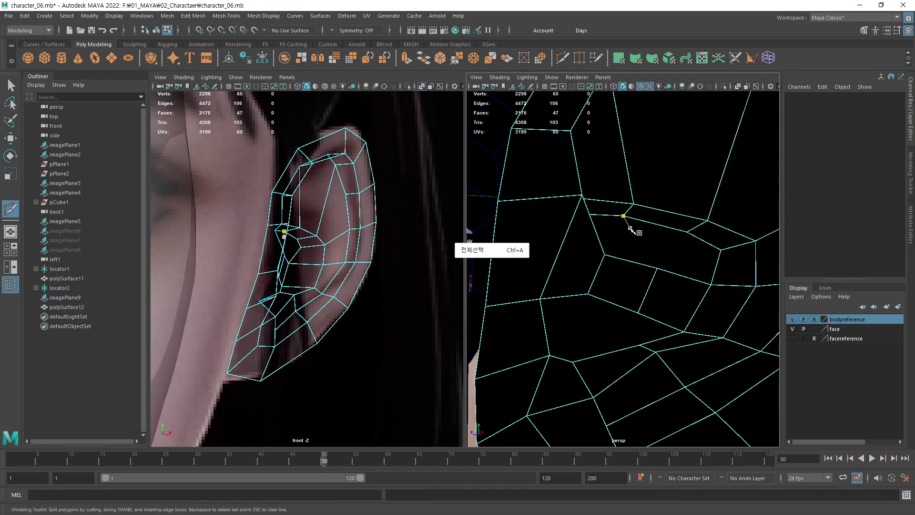
click(657, 269)
right_click(660, 281)
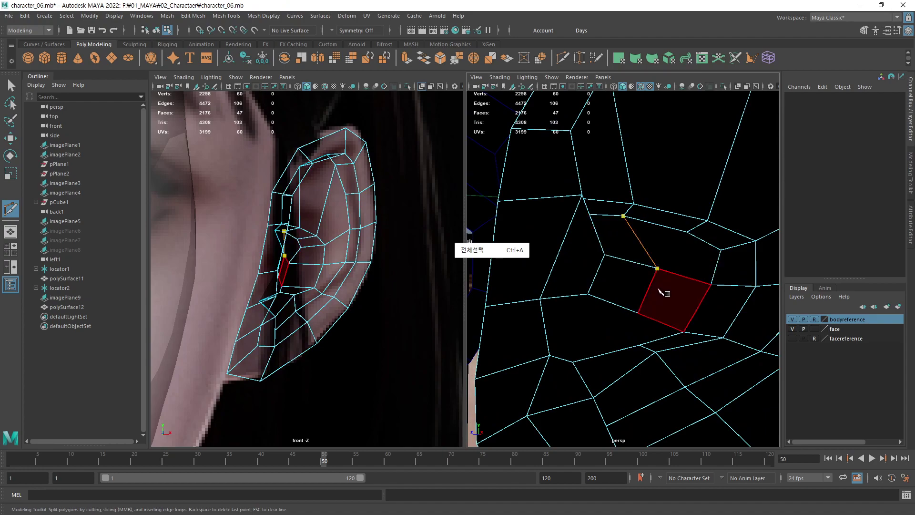
Cut more edges across the lower concha faces, reaching 4479 edges, then select a new vertex.
click(686, 234)
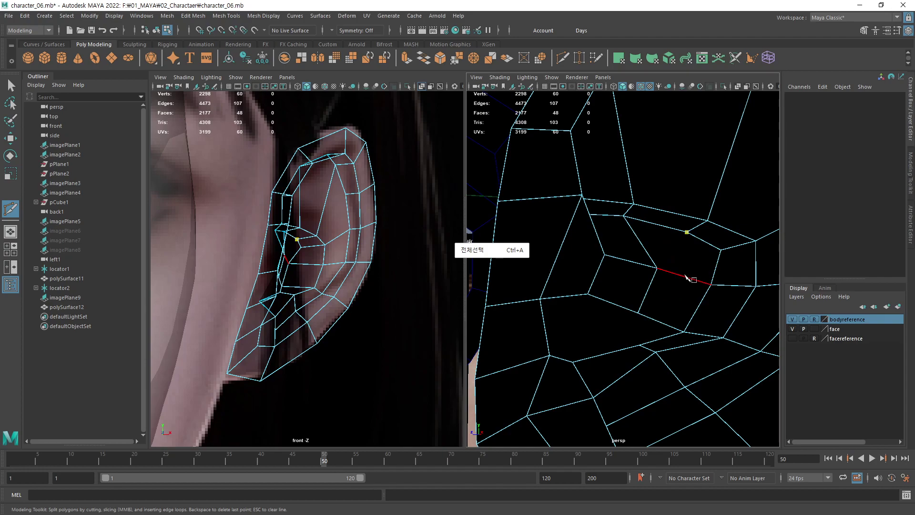
click(683, 285)
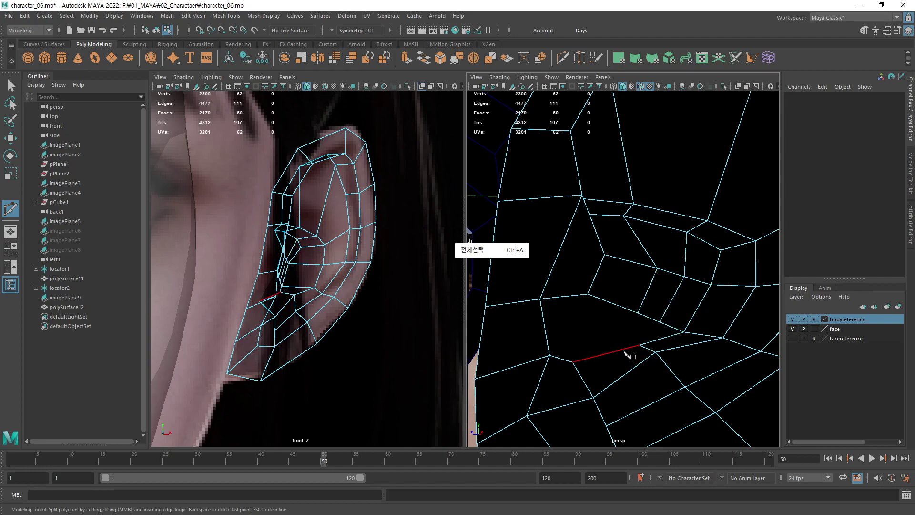
click(639, 324)
key(Return)
click(573, 363)
click(587, 294)
key(Return)
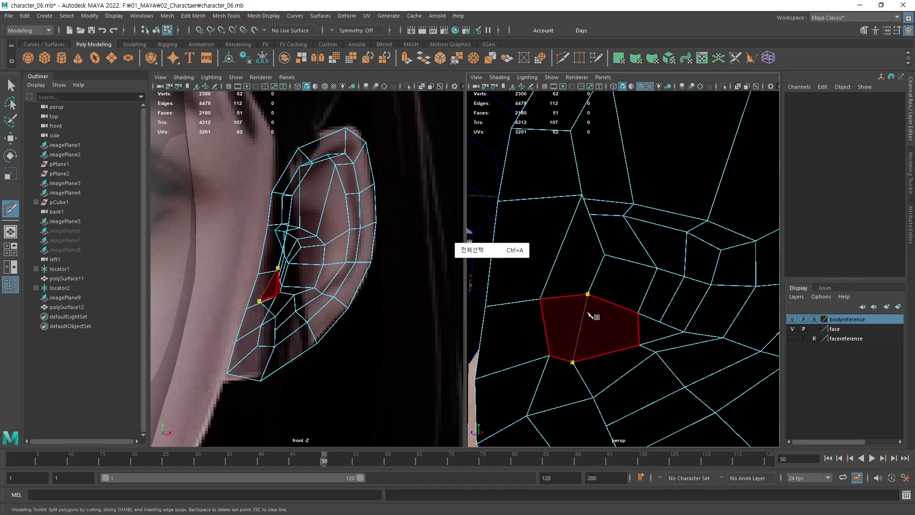
key(w)
alt+drag(711, 309, 646, 317)
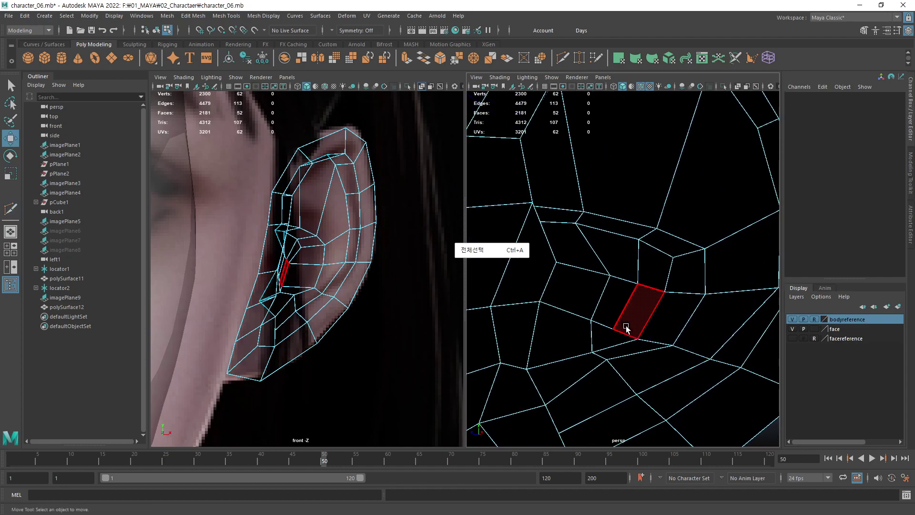
key(F9)
click(614, 329)
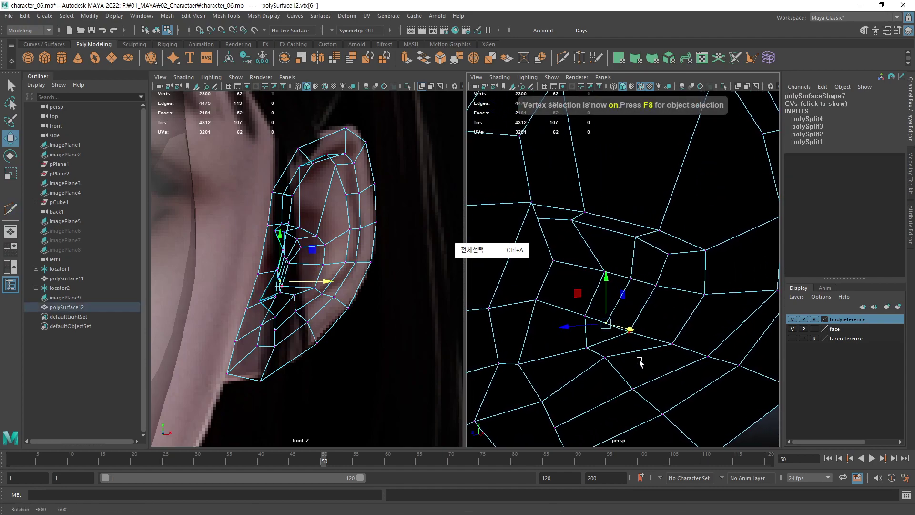
Reposition the inner-ear vertices around the new cuts, then zoom out to see the whole head.
alt+drag(641, 362, 614, 319)
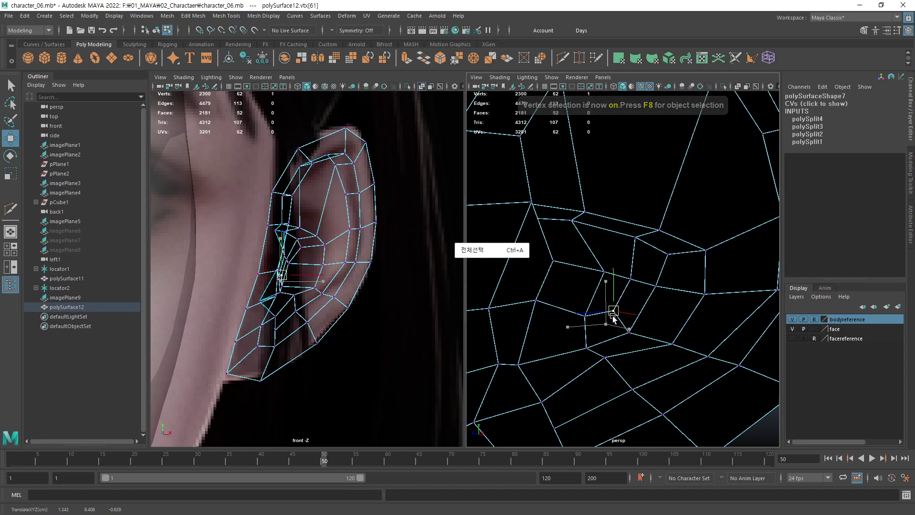
click(630, 279)
mouse_move(629, 280)
mouse_down()
mouse_move(624, 285)
mouse_move(650, 297)
mouse_up()
click(656, 288)
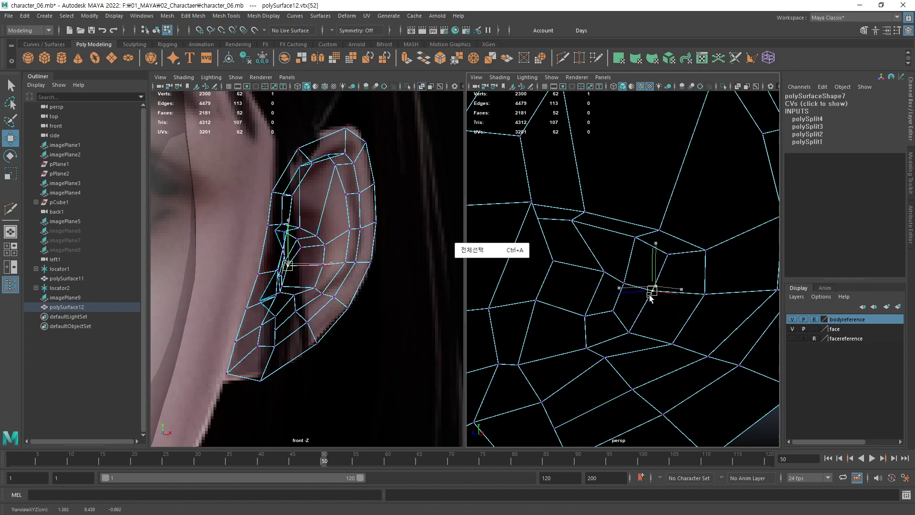
click(586, 316)
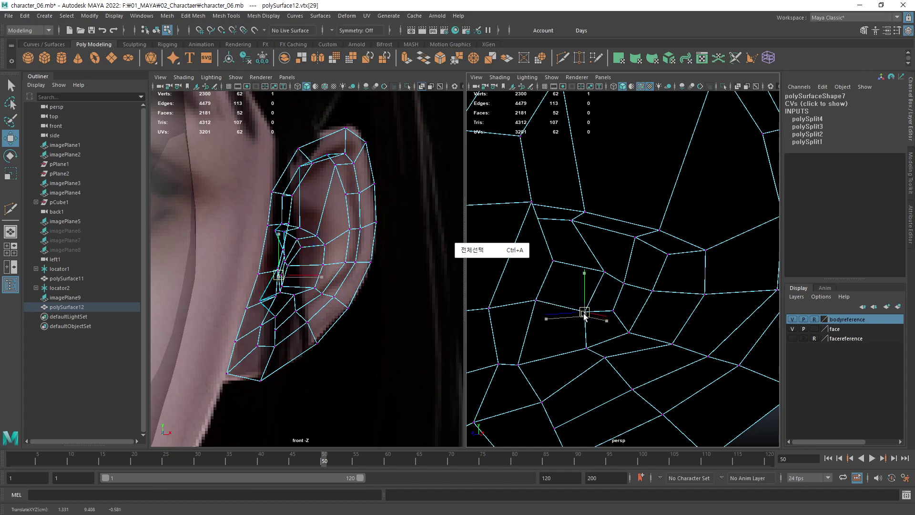
drag(586, 316, 583, 318)
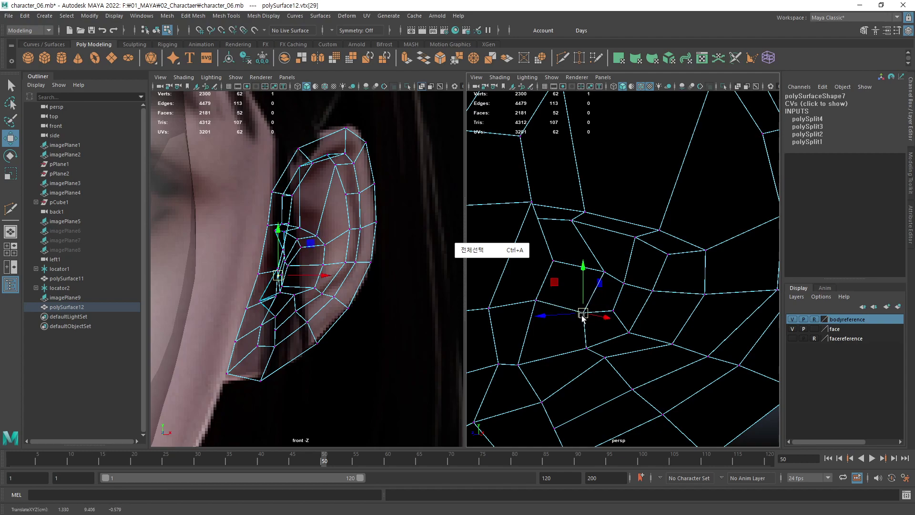
mouse_move(574, 229)
mouse_down()
mouse_move(592, 231)
mouse_move(599, 266)
mouse_move(639, 300)
mouse_move(662, 302)
mouse_move(593, 327)
mouse_move(564, 261)
mouse_move(573, 295)
mouse_up()
mouse_move(573, 295)
alt+right_down()
mouse_move(585, 319)
mouse_move(536, 310)
mouse_move(553, 341)
mouse_move(667, 318)
alt+right_up()
mouse_move(666, 317)
alt+mouse_down()
mouse_move(670, 271)
mouse_move(662, 311)
mouse_move(668, 300)
alt+mouse_up()
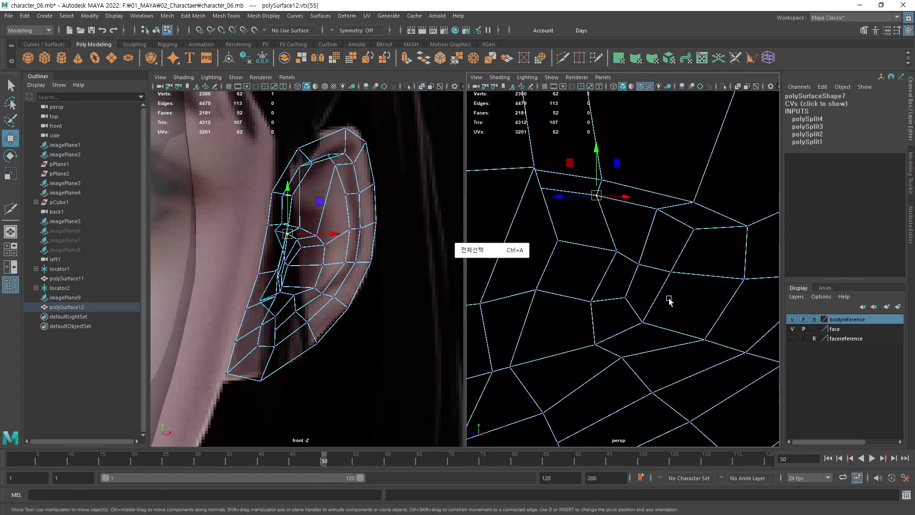
key(ctrl+a)
key(shift+a)
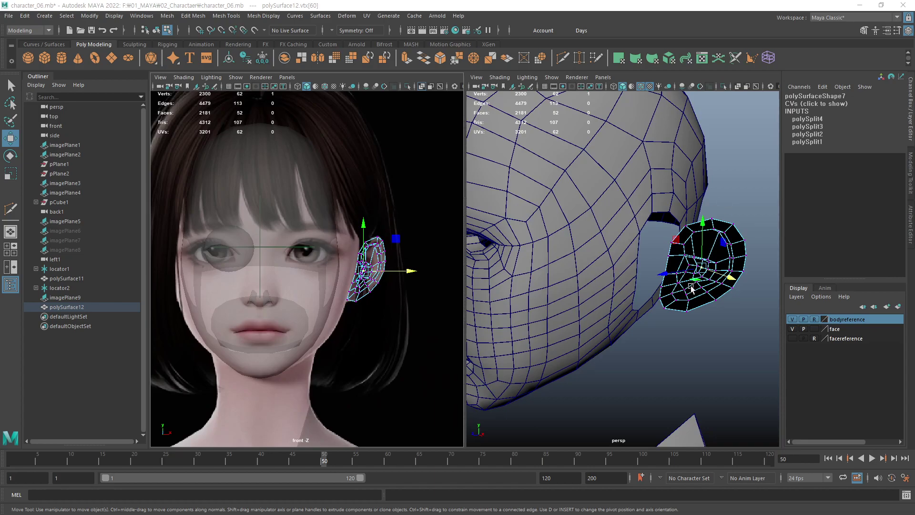
Frame the ear and delete the two triangular faces in the concha in face mode.
key(f)
alt+drag(663, 296, 615, 314)
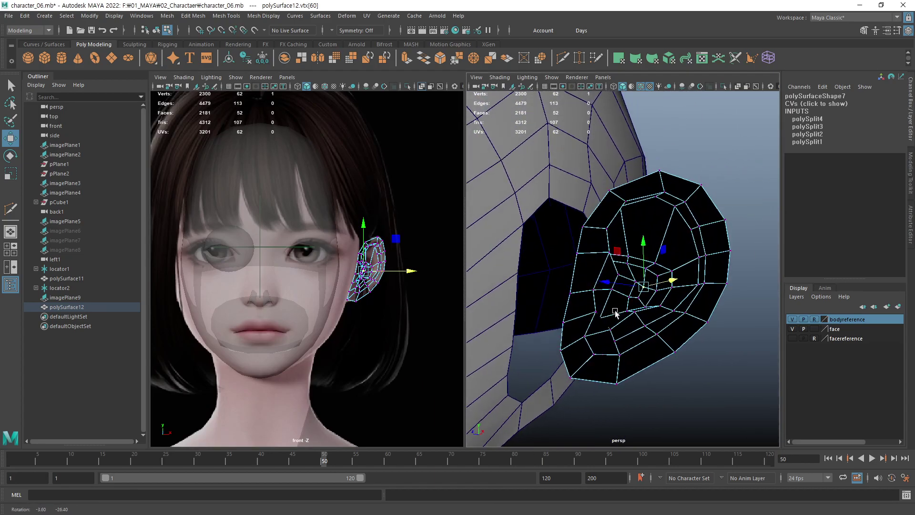
scroll(615, 313, up, 2)
scroll(601, 320, up, 5)
scroll(596, 325, up, 3)
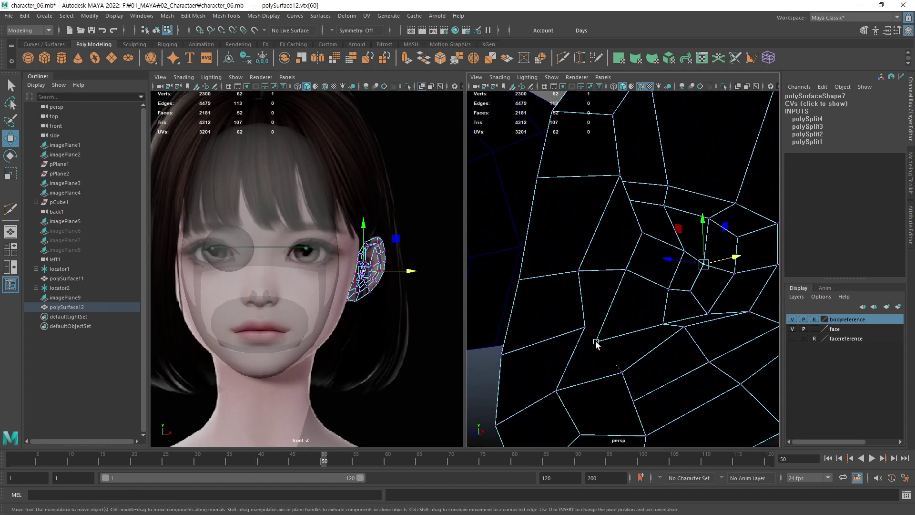
key(F11)
click(595, 347)
key(Delete)
click(598, 296)
key(Delete)
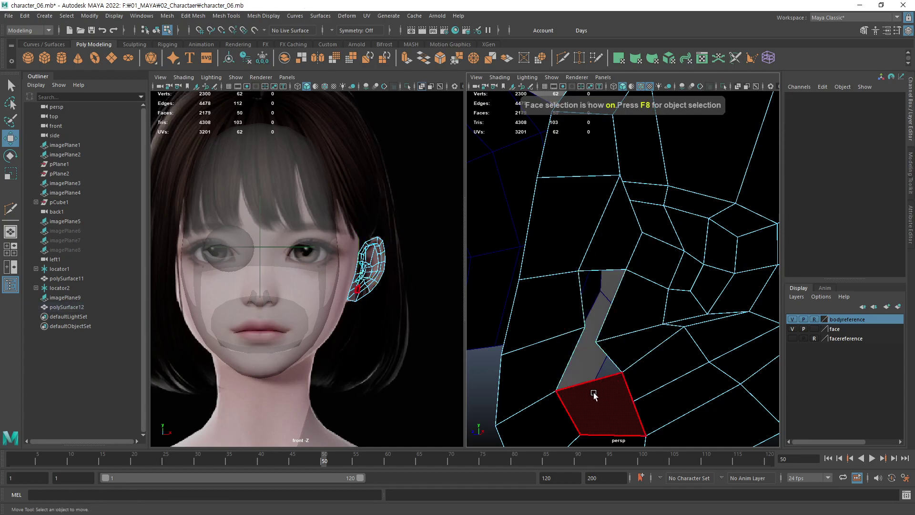
Select the edge loop bordering the new concha hole, then pick an edge on the ear.
scroll(619, 310, down, 5)
mouse_move(620, 309)
alt+mouse_down()
mouse_move(500, 390)
mouse_move(541, 331)
alt+mouse_up()
scroll(541, 331, up, 3)
scroll(553, 325, up, 3)
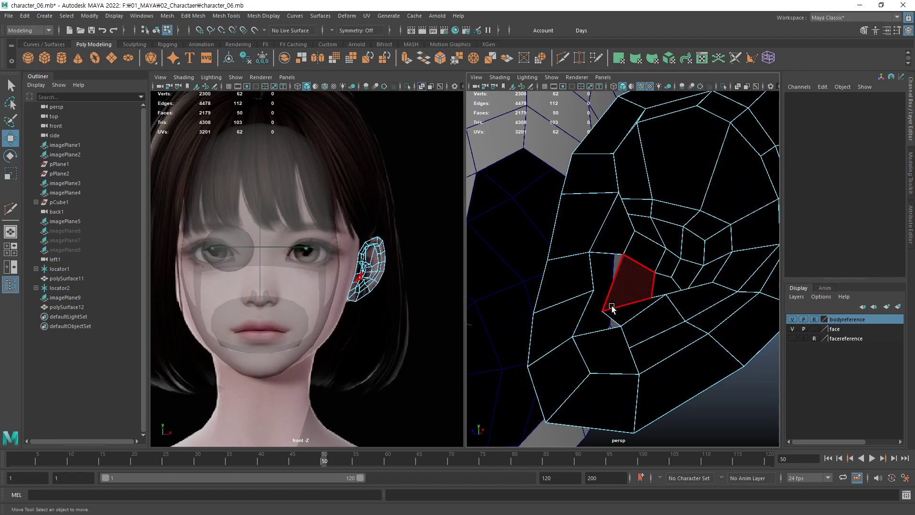
alt+drag(589, 316, 615, 367)
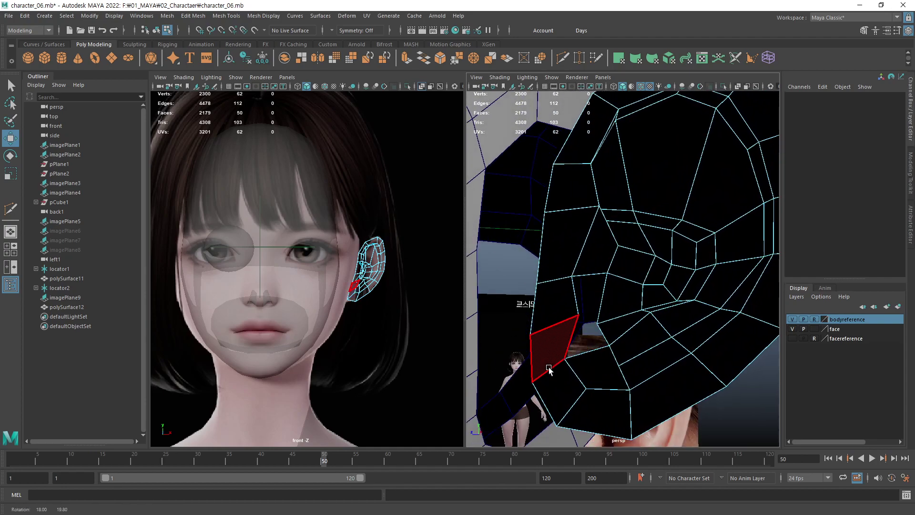
click(652, 342)
key(F10)
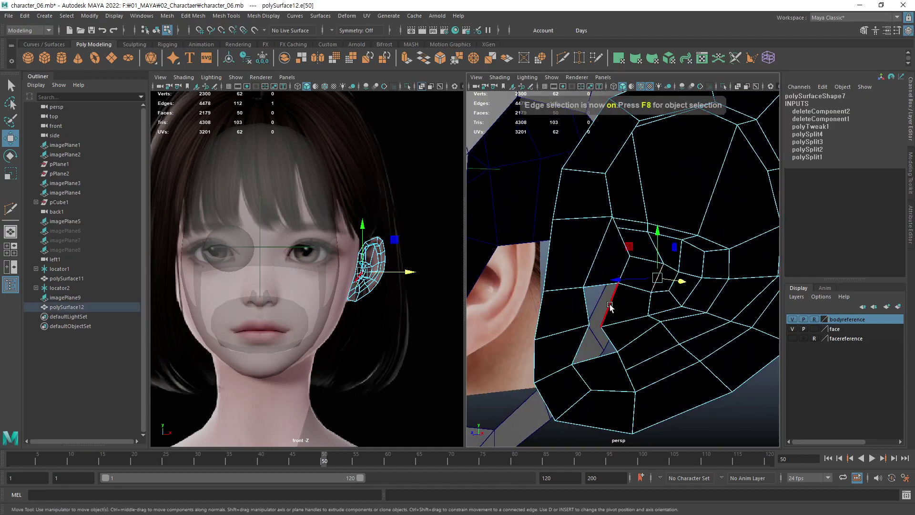
double_click(611, 309)
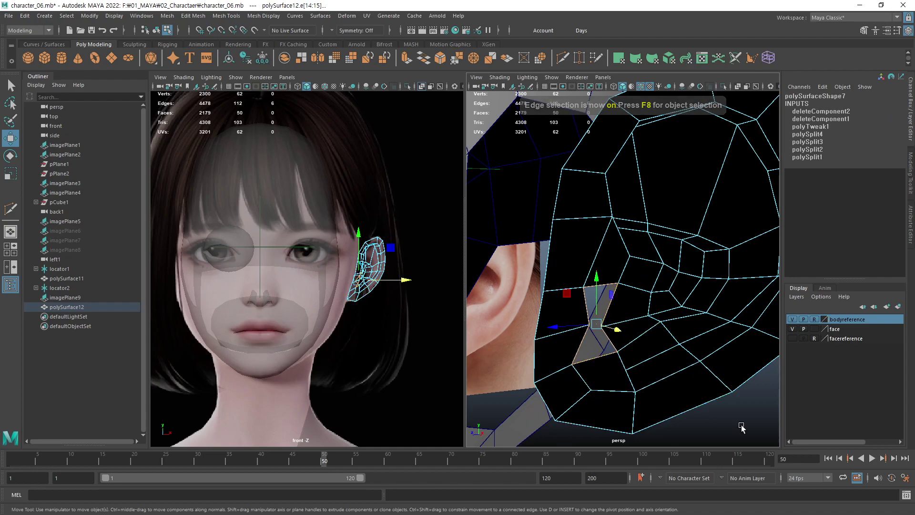
click(555, 388)
mouse_move(555, 389)
alt+mouse_down()
mouse_move(681, 370)
mouse_move(679, 184)
alt+mouse_up()
click(679, 184)
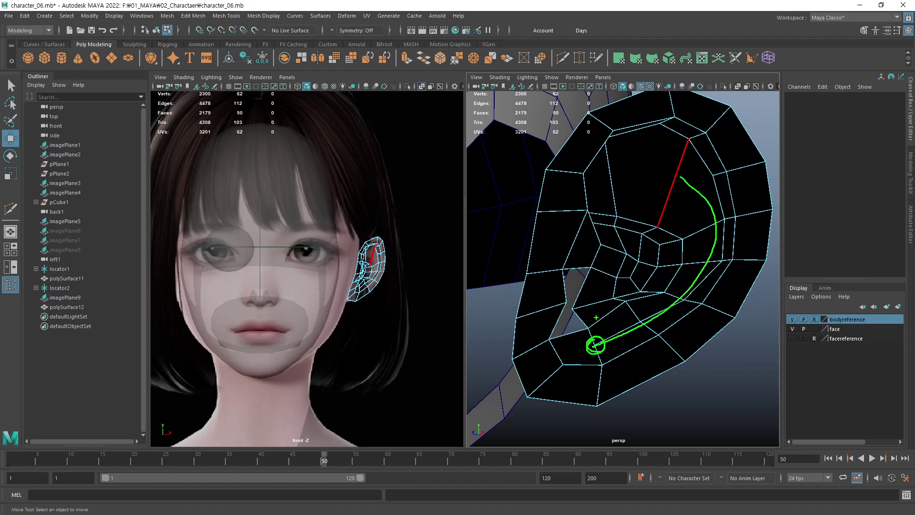
click(620, 379)
scroll(634, 378, up, 4)
scroll(644, 362, up, 4)
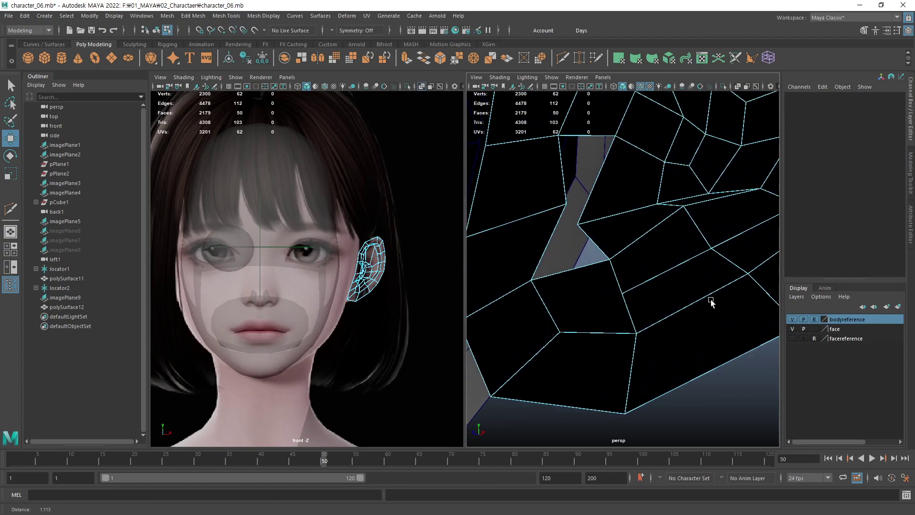
scroll(653, 333, up, 3)
click(630, 324)
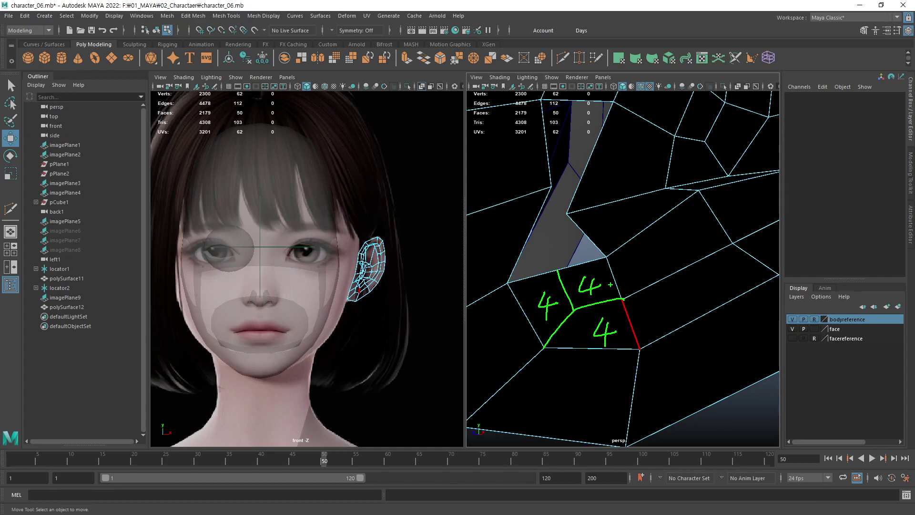
key(Escape)
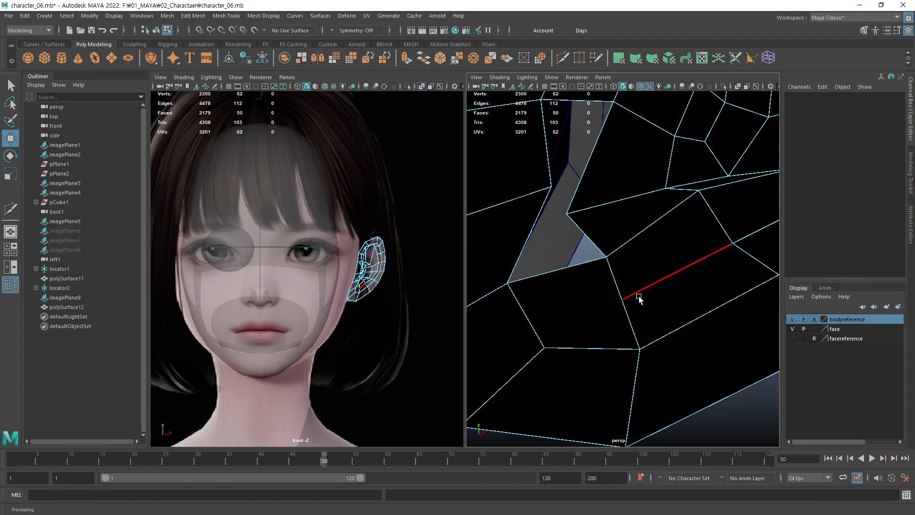
Cut a new edge across the face beside the ear hole with Multi-Cut.
click(563, 57)
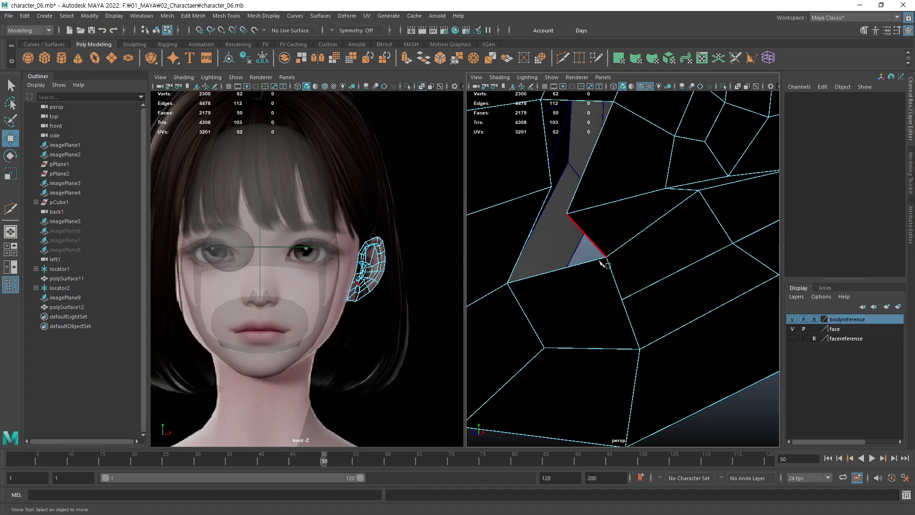
click(622, 300)
click(579, 308)
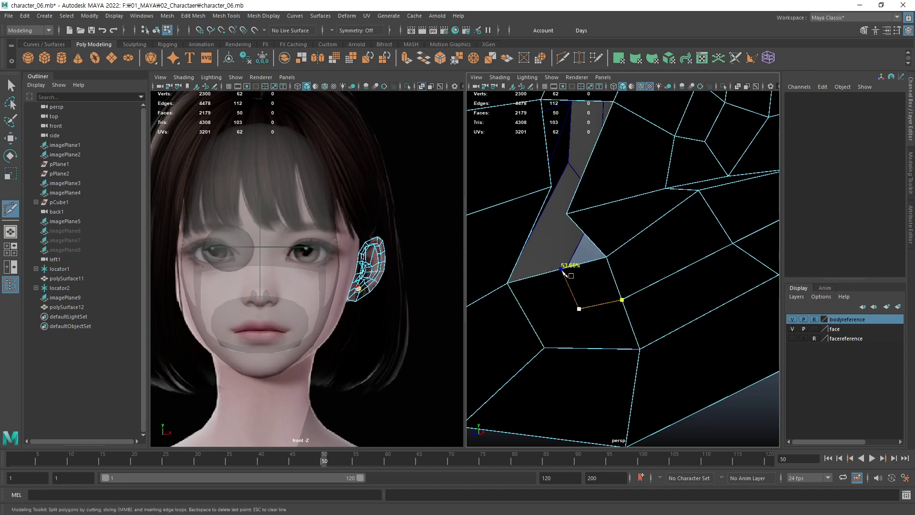
click(543, 353)
click(605, 258)
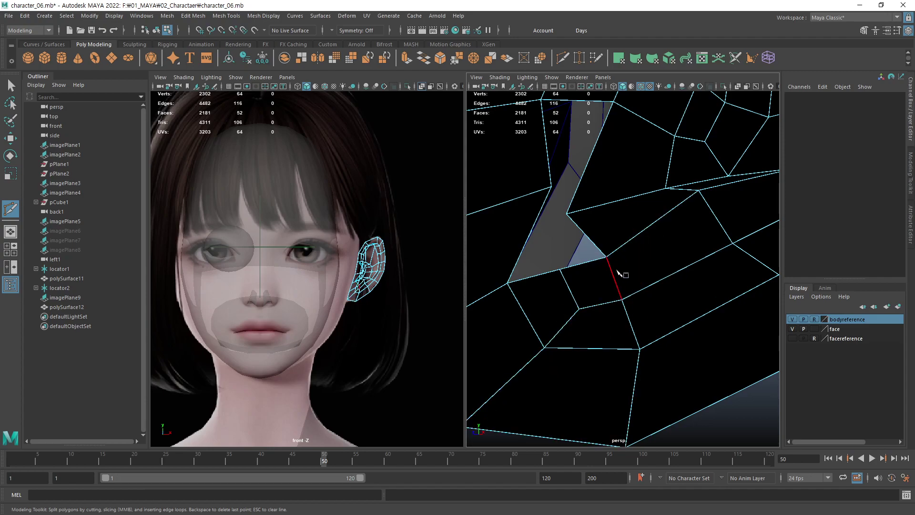
mouse_move(634, 302)
alt+mouse_down()
mouse_move(548, 322)
mouse_move(554, 342)
mouse_move(578, 333)
alt+mouse_up()
Select the hole's border edge with the Move tool active.
key(w)
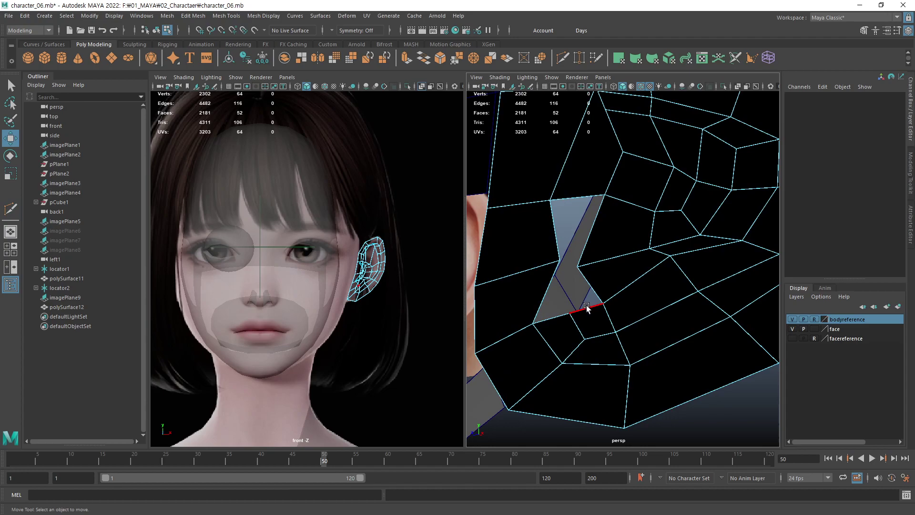
click(586, 307)
mouse_move(632, 298)
alt+mouse_down()
mouse_move(582, 319)
mouse_move(570, 310)
mouse_move(580, 322)
mouse_move(576, 300)
mouse_move(564, 298)
mouse_move(597, 300)
mouse_move(588, 310)
mouse_move(638, 299)
alt+mouse_up()
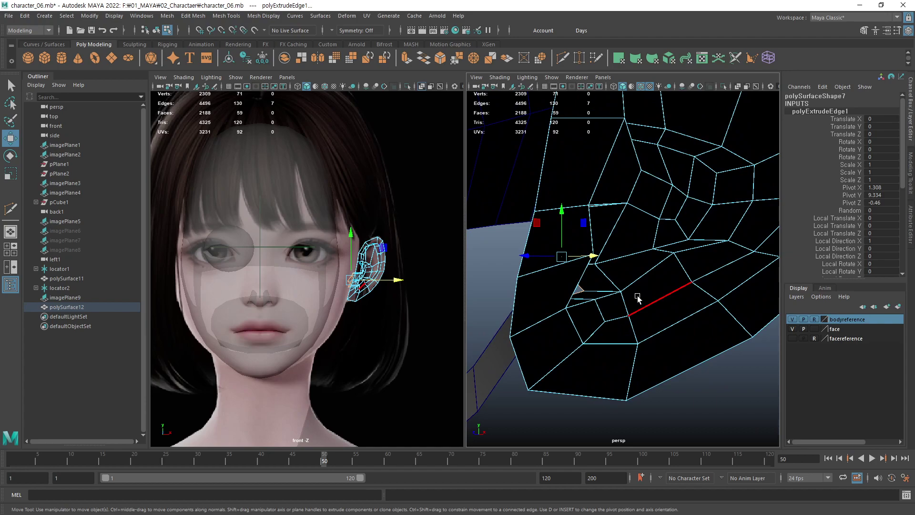
Move one extruded strip edge upward and nudge the vertical inner edge slightly inward.
alt+drag(637, 299, 620, 300)
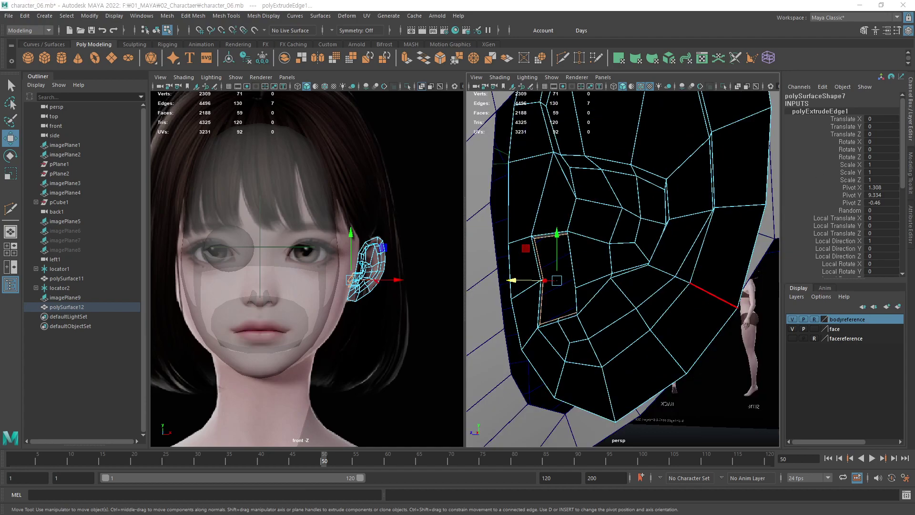
mouse_move(537, 286)
alt+mouse_down()
mouse_move(562, 303)
mouse_move(552, 321)
mouse_move(540, 319)
mouse_move(548, 318)
alt+mouse_up()
click(540, 319)
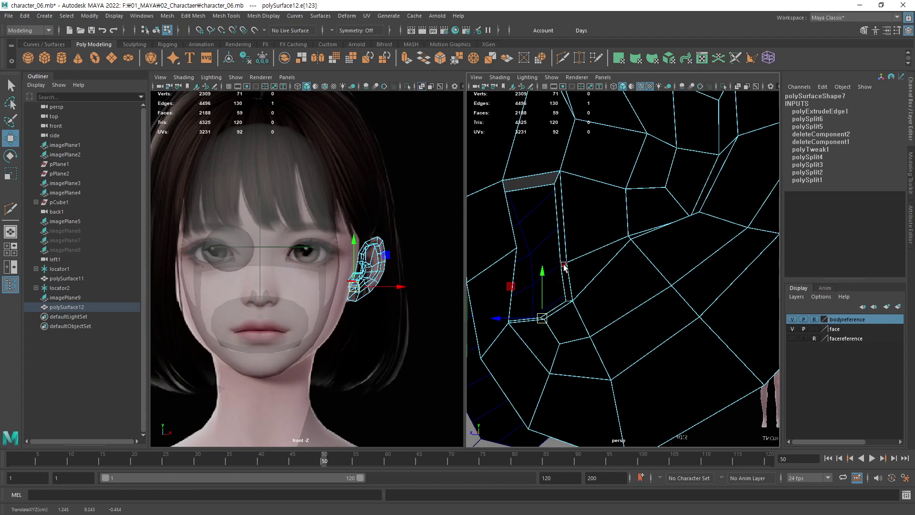
click(564, 266)
drag(564, 265, 575, 247)
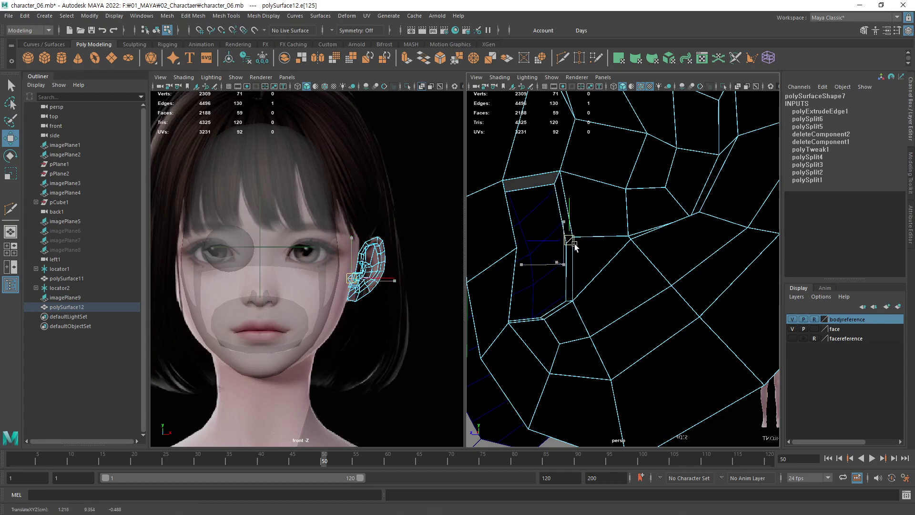
drag(577, 246, 577, 245)
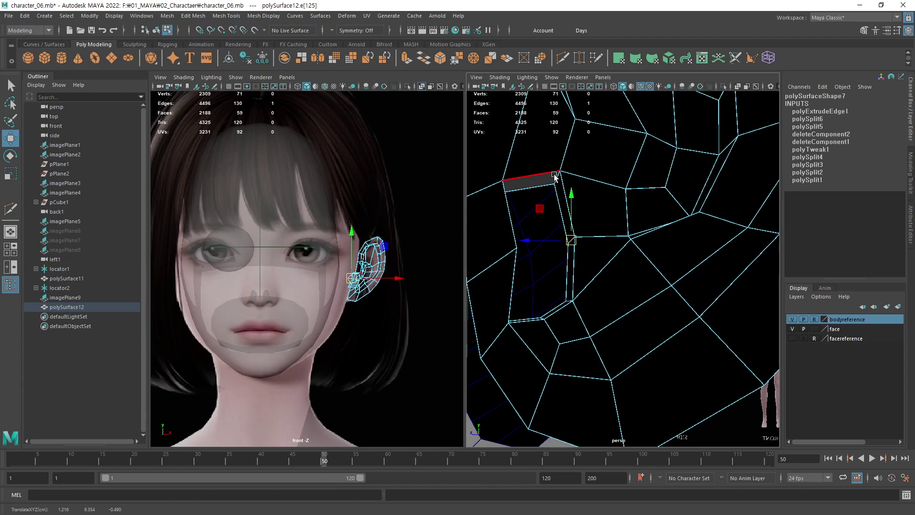
click(563, 201)
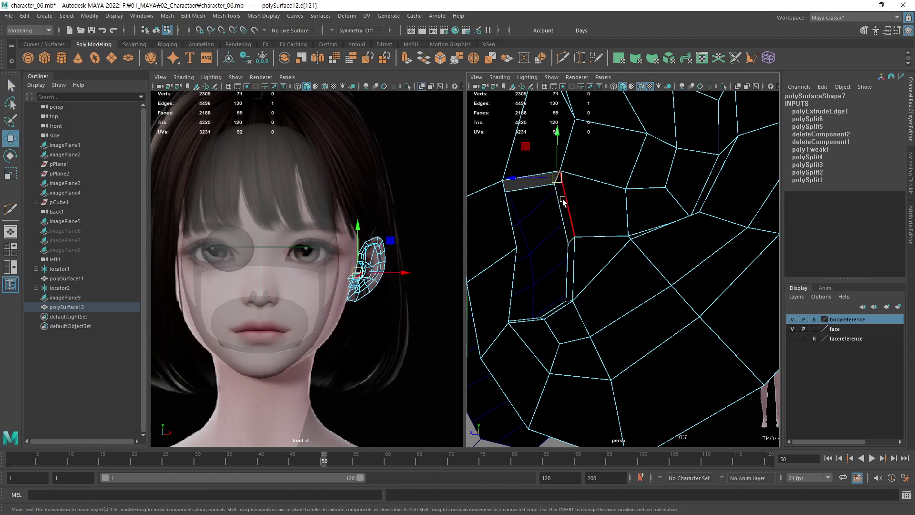
drag(562, 183, 561, 189)
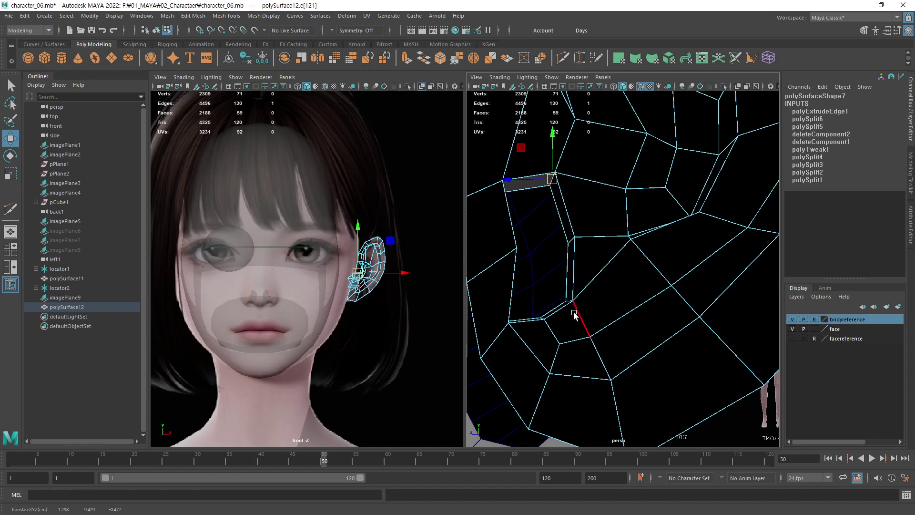
alt+drag(507, 299, 488, 301)
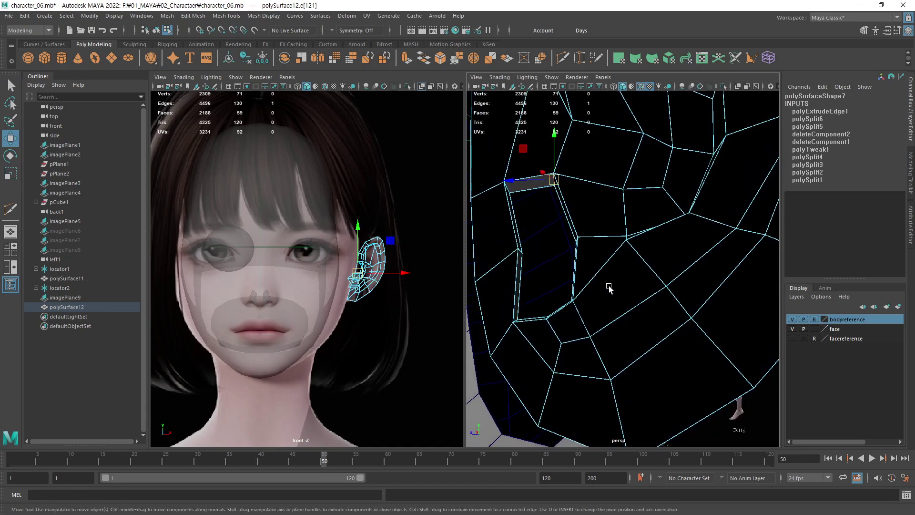
scroll(609, 287, down, 3)
mouse_move(609, 287)
alt+mouse_down()
mouse_move(588, 312)
mouse_move(588, 272)
mouse_move(565, 302)
mouse_move(598, 293)
alt+mouse_up()
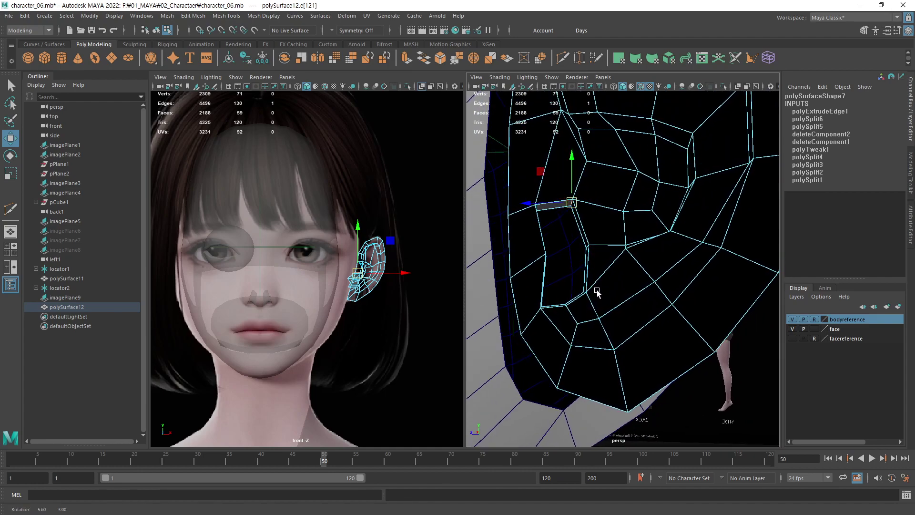
Shift the first concha loop vertices, pulling the upper one down-right and the lower one up-right.
key(F9)
click(591, 244)
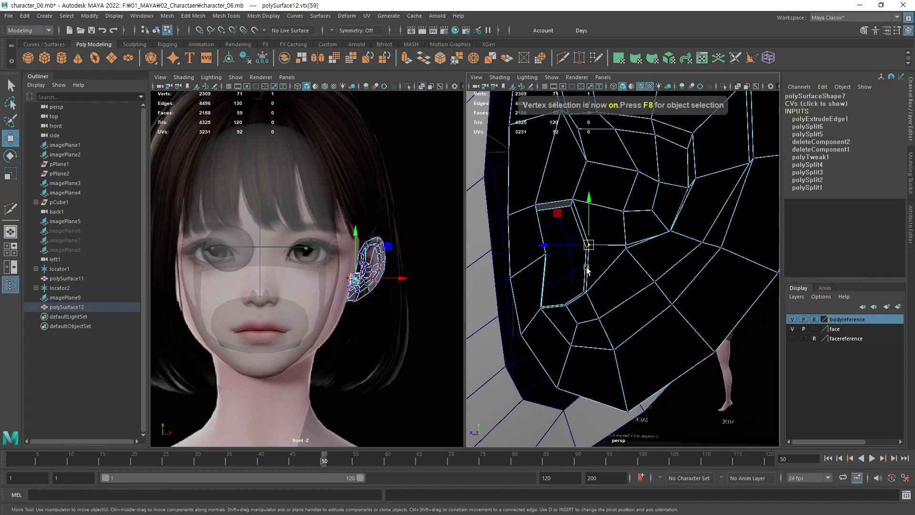
key(q)
key(w)
drag(582, 245, 577, 248)
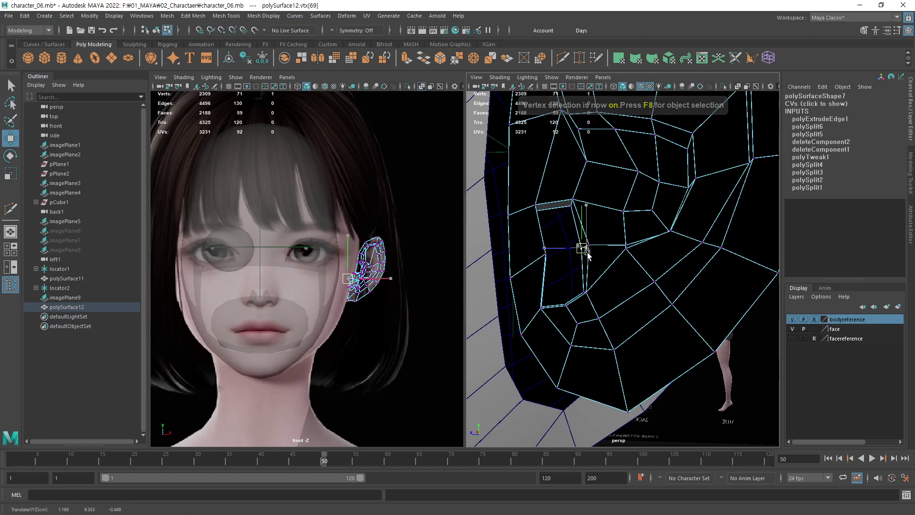
click(571, 213)
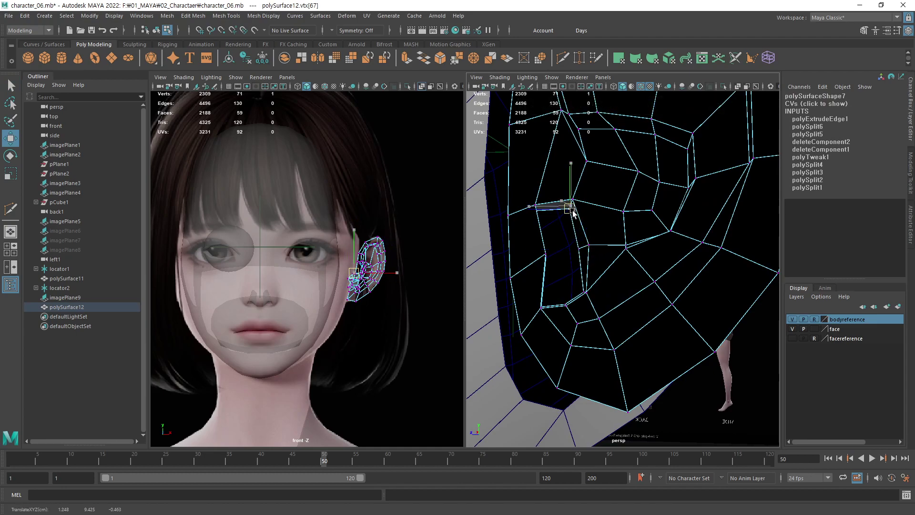
alt+drag(563, 238, 554, 258)
click(559, 258)
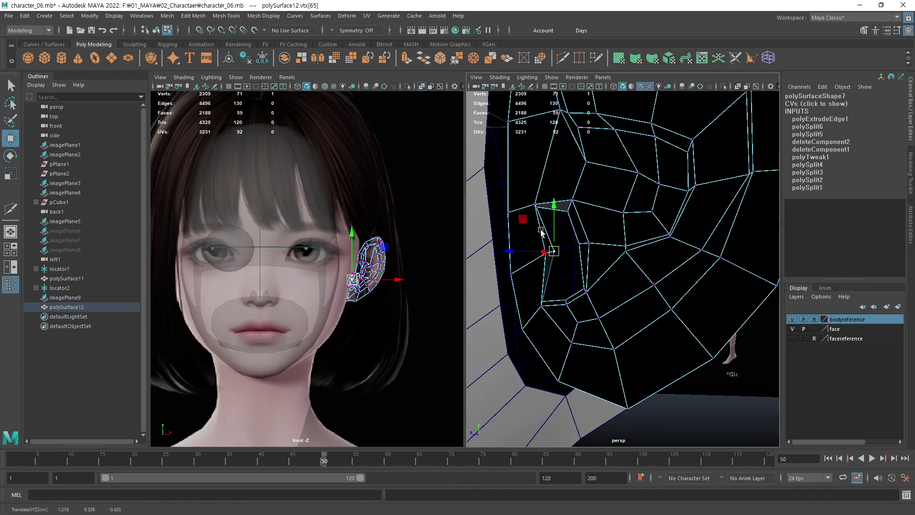
click(536, 207)
middle_drag(542, 223, 553, 247)
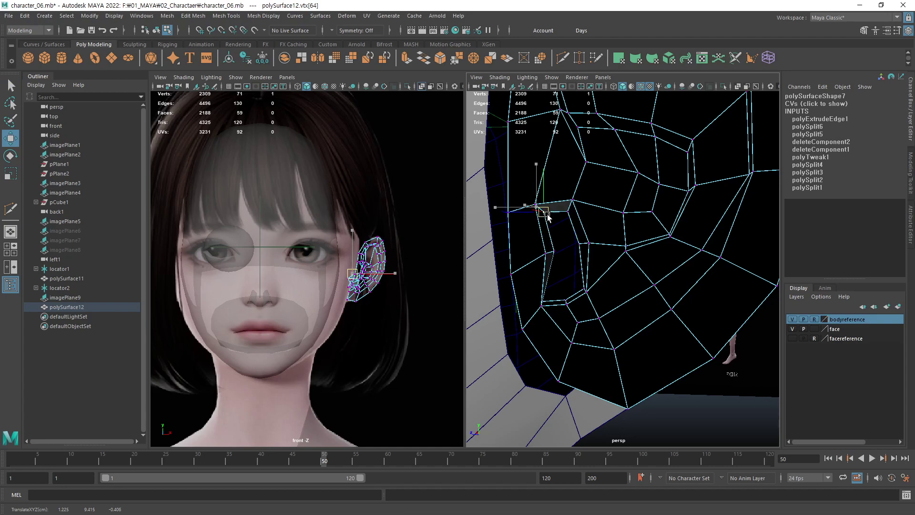
click(545, 305)
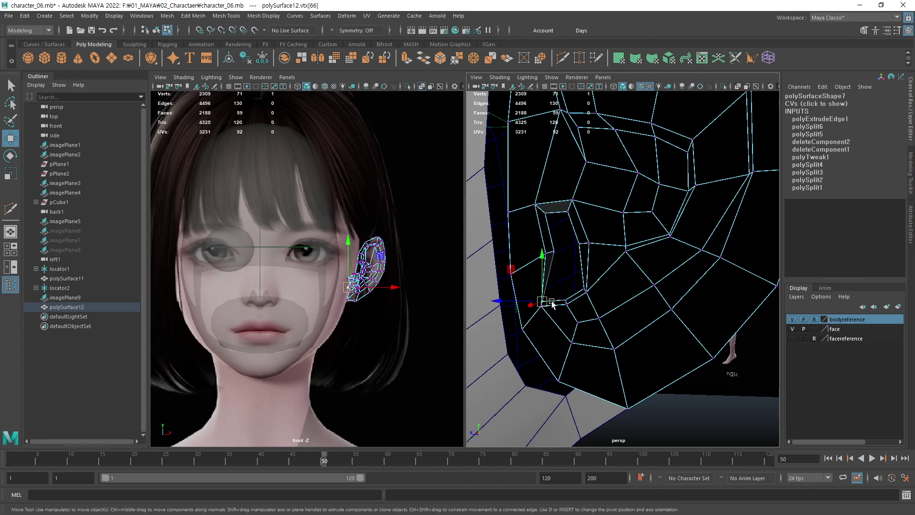
middle_drag(546, 303, 552, 302)
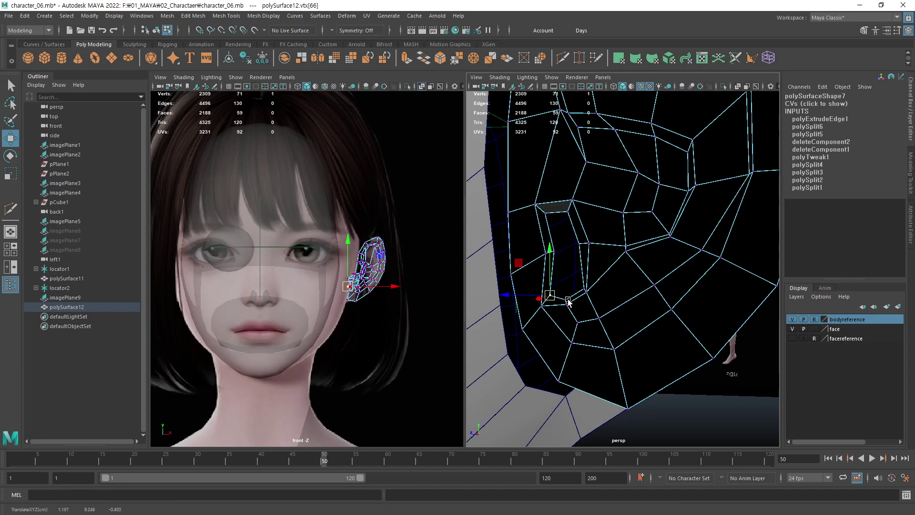
Push the remaining concha vertices along X and Y so the strip folds back as a recessed wall.
click(567, 303)
key(q)
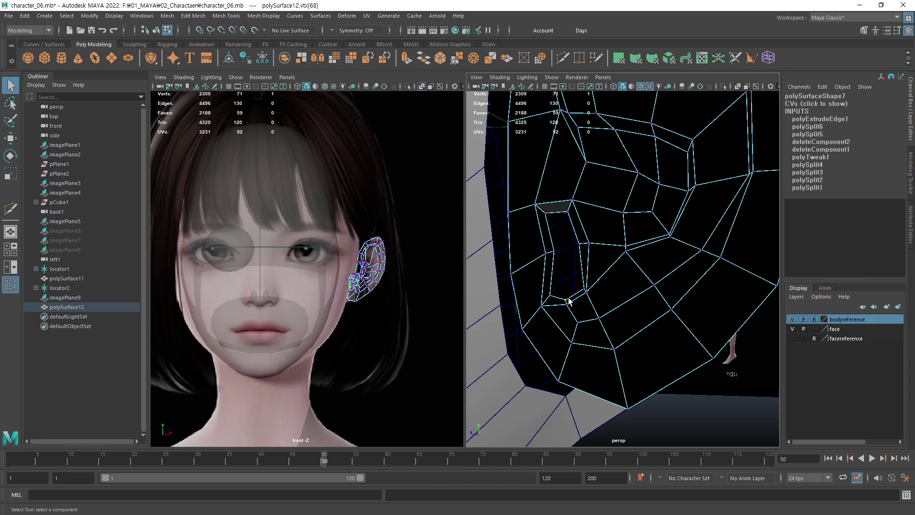
key(w)
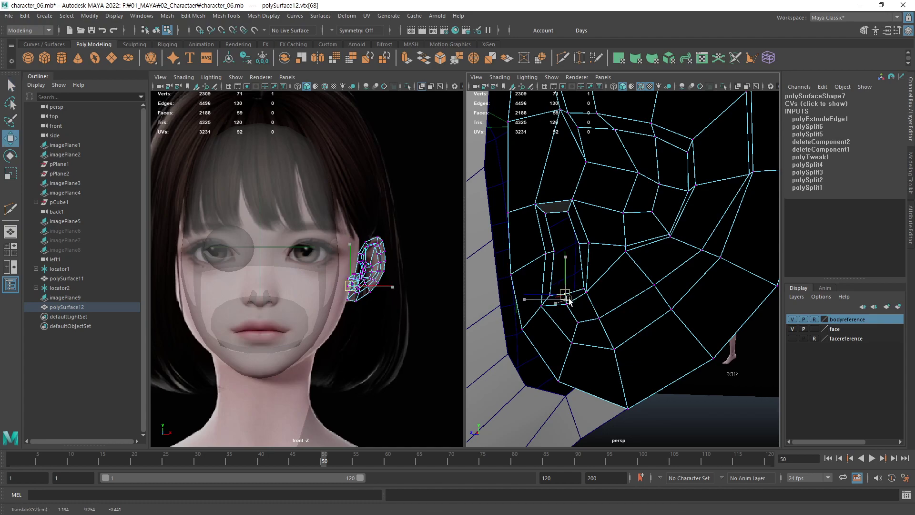
key(q)
key(w)
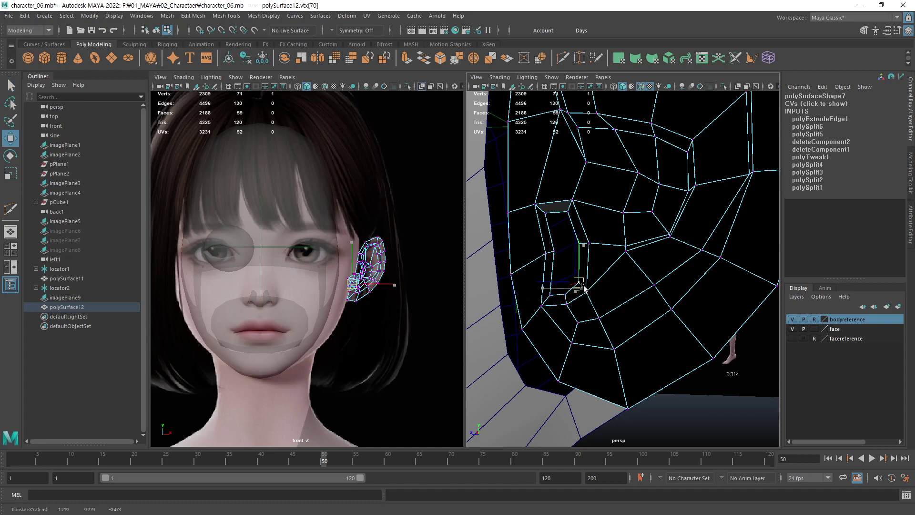
mouse_move(634, 282)
alt+mouse_down()
mouse_move(568, 273)
mouse_move(582, 285)
mouse_move(558, 239)
mouse_move(577, 314)
mouse_move(590, 305)
alt+mouse_up()
click(557, 237)
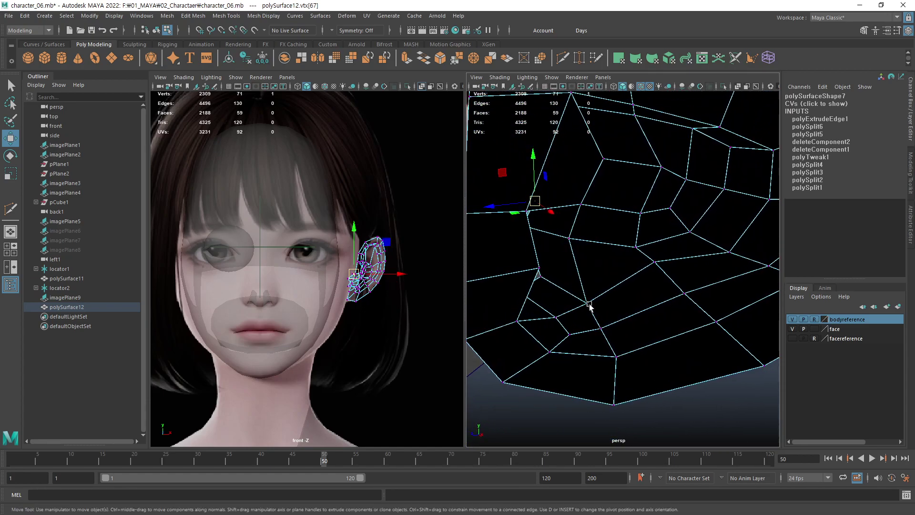
drag(549, 211, 562, 217)
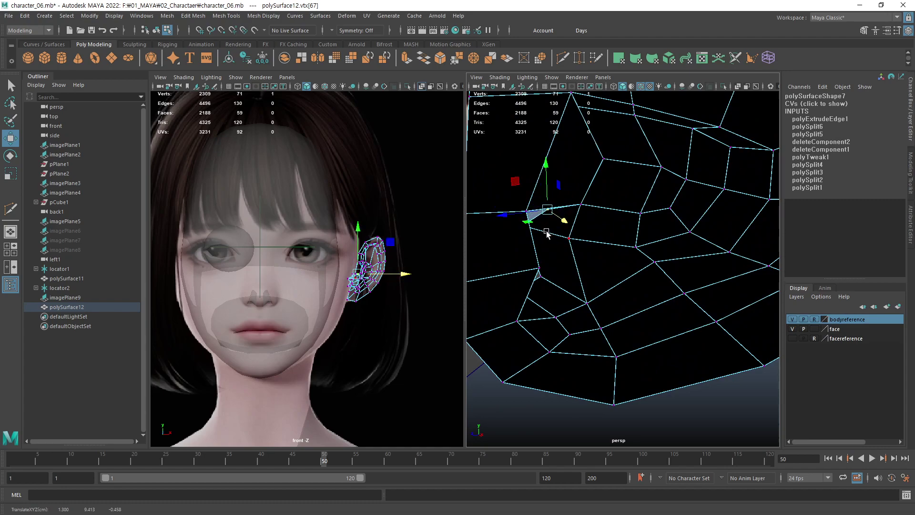
mouse_move(551, 258)
alt+mouse_down()
mouse_move(548, 231)
mouse_move(562, 228)
alt+mouse_up()
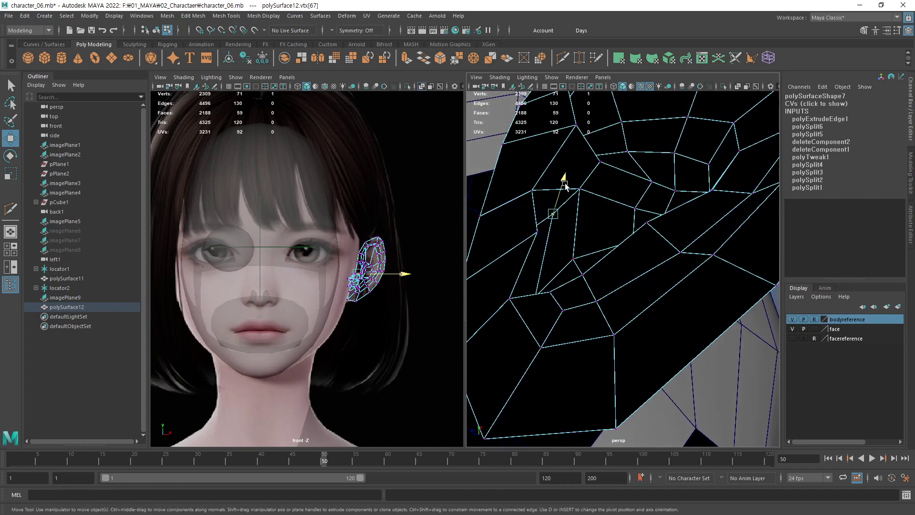
drag(563, 186, 561, 202)
mouse_move(548, 271)
alt+mouse_down()
mouse_move(553, 292)
mouse_move(593, 282)
alt+mouse_up()
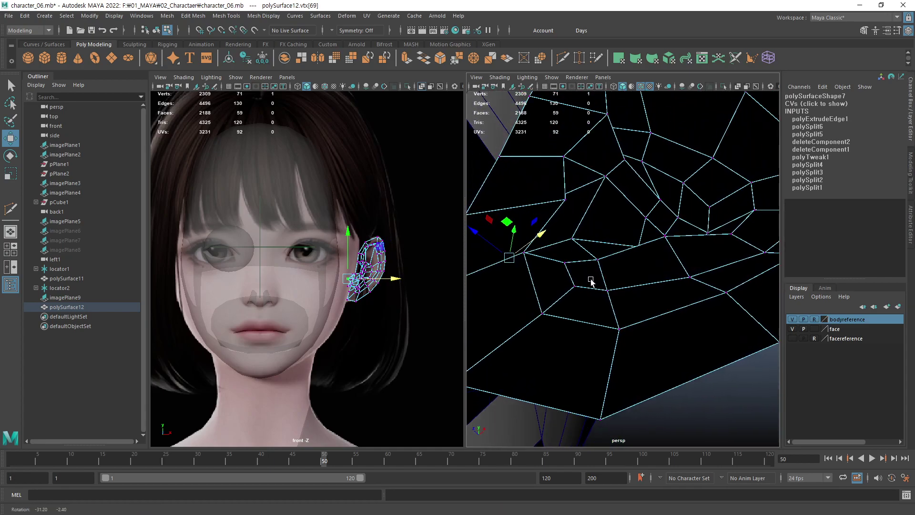
click(510, 256)
mouse_move(544, 239)
mouse_down()
mouse_move(563, 232)
mouse_move(557, 299)
mouse_up()
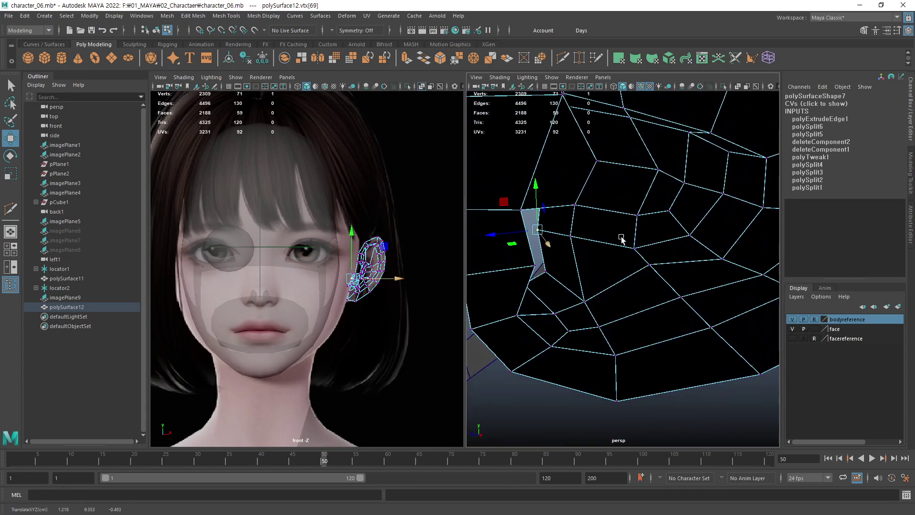
mouse_move(545, 242)
alt+mouse_down()
mouse_move(492, 227)
mouse_move(620, 244)
alt+mouse_up()
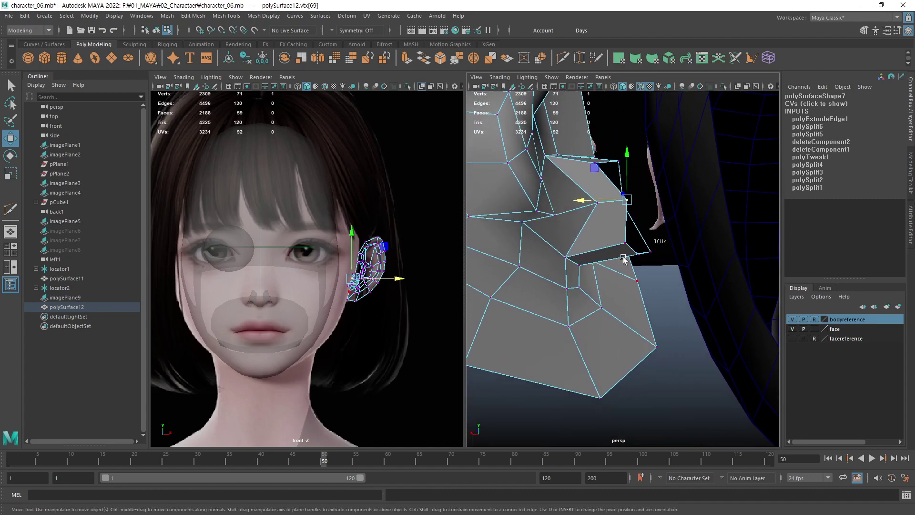
Push the inner concha fold vertices up and right along X to deepen the fold.
click(596, 203)
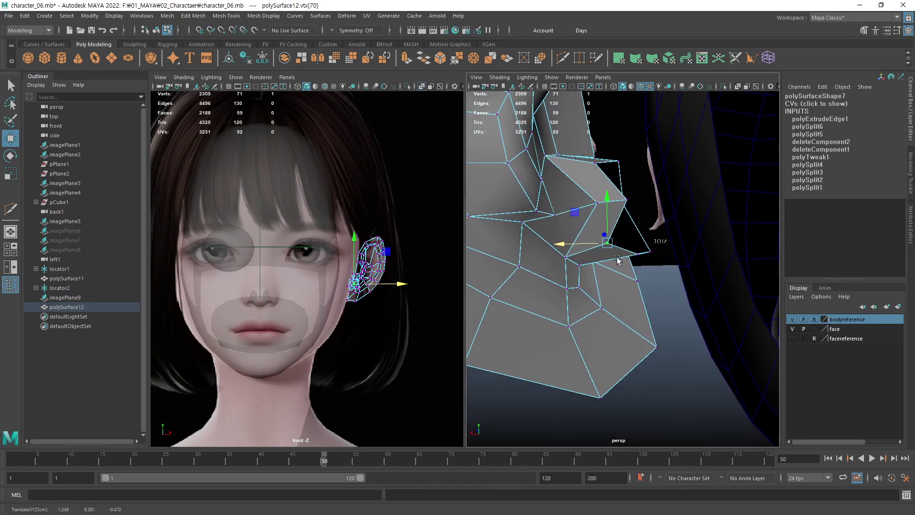
mouse_move(596, 203)
alt+mouse_down()
mouse_move(648, 271)
mouse_move(580, 273)
mouse_move(600, 277)
alt+mouse_up()
click(640, 278)
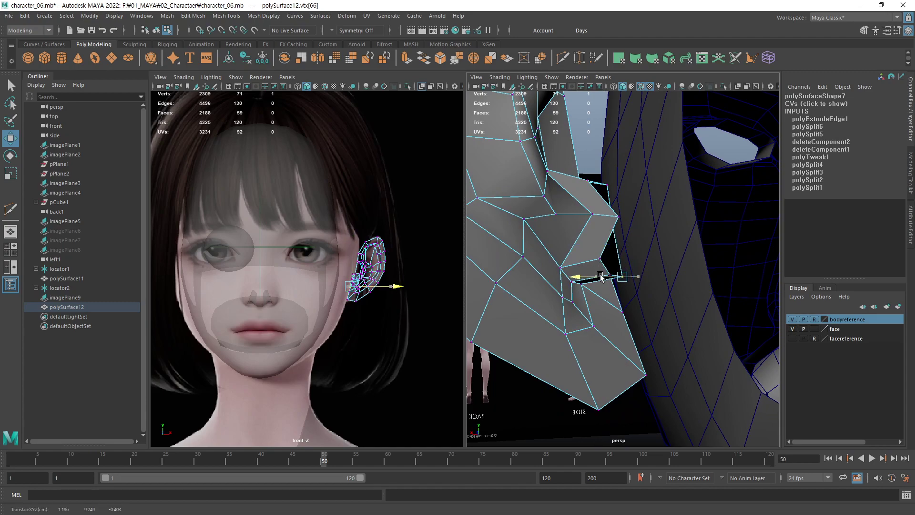
mouse_move(606, 217)
alt+mouse_down()
mouse_move(572, 231)
mouse_move(509, 214)
mouse_move(481, 233)
mouse_move(506, 253)
alt+mouse_up()
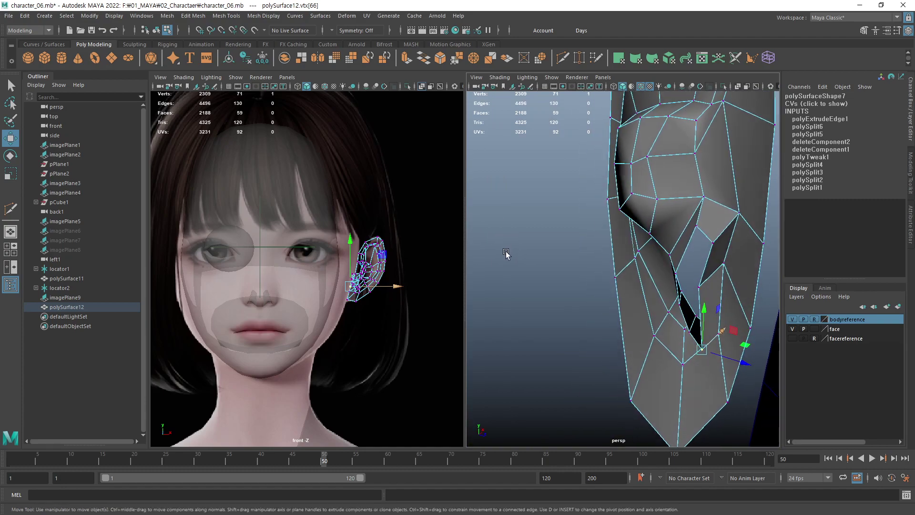
click(700, 289)
drag(711, 273, 715, 265)
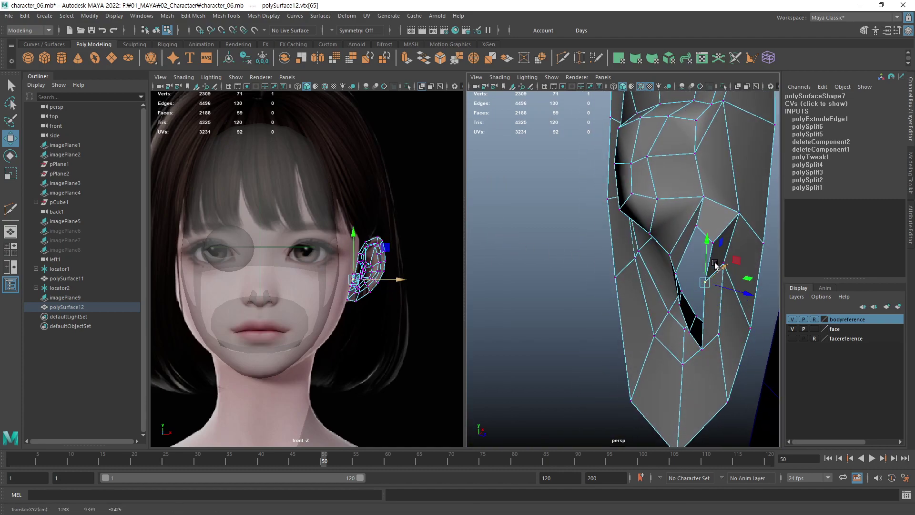
click(714, 244)
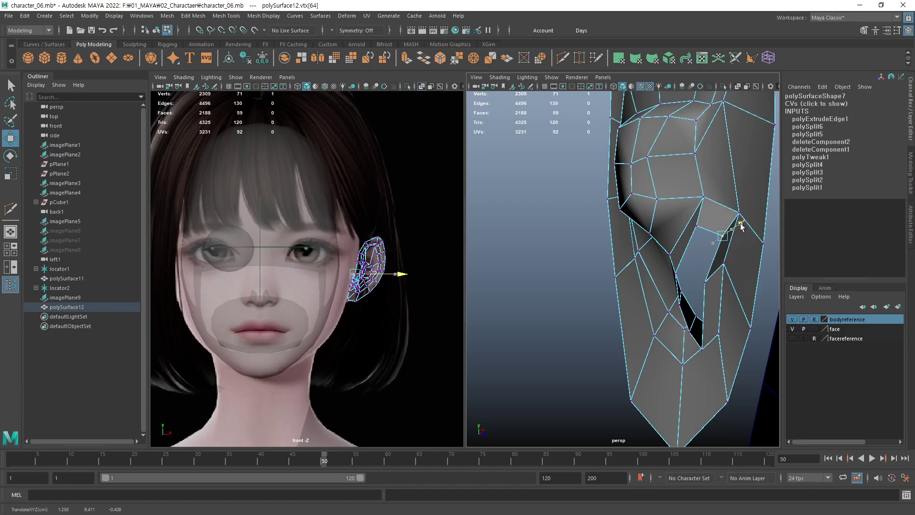
drag(715, 243, 721, 238)
mouse_move(645, 280)
alt+mouse_down()
mouse_move(636, 285)
mouse_move(660, 293)
mouse_move(647, 297)
alt+mouse_up()
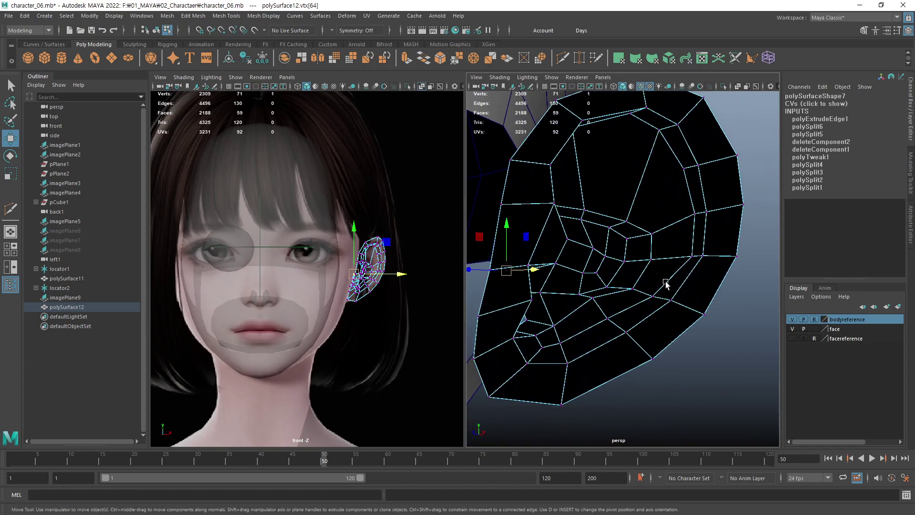
Return to object mode, deselect the ear, and orbit to view it against the head.
key(F8)
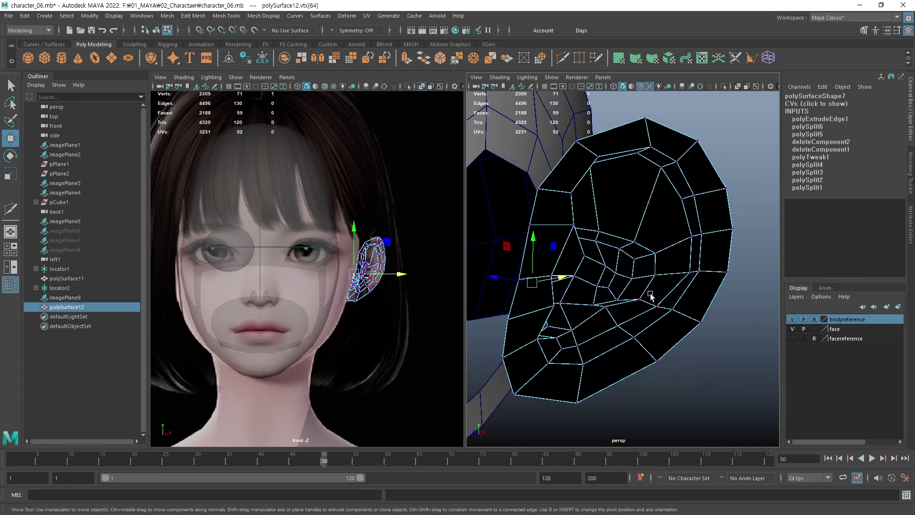
click(708, 343)
mouse_move(724, 348)
alt+mouse_down()
mouse_move(649, 307)
mouse_move(604, 327)
mouse_move(604, 308)
mouse_move(642, 303)
mouse_move(609, 438)
mouse_move(505, 300)
mouse_move(507, 312)
alt+mouse_up()
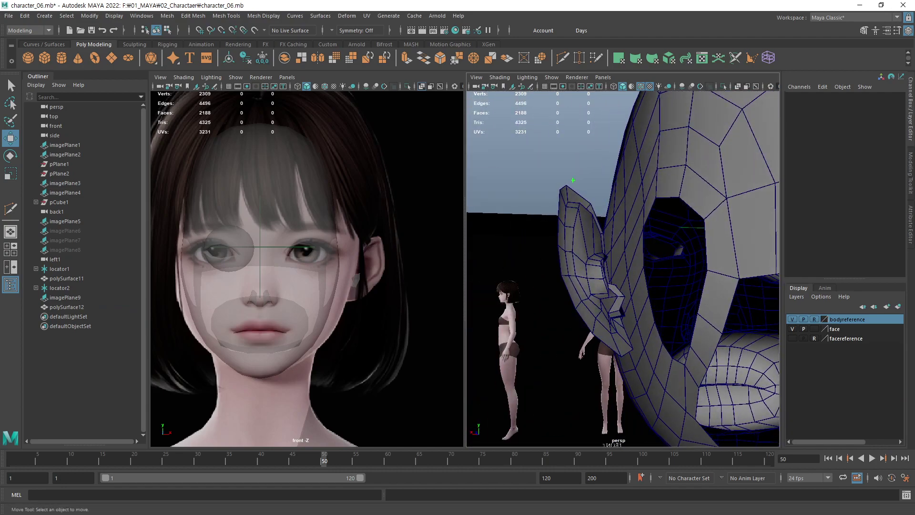
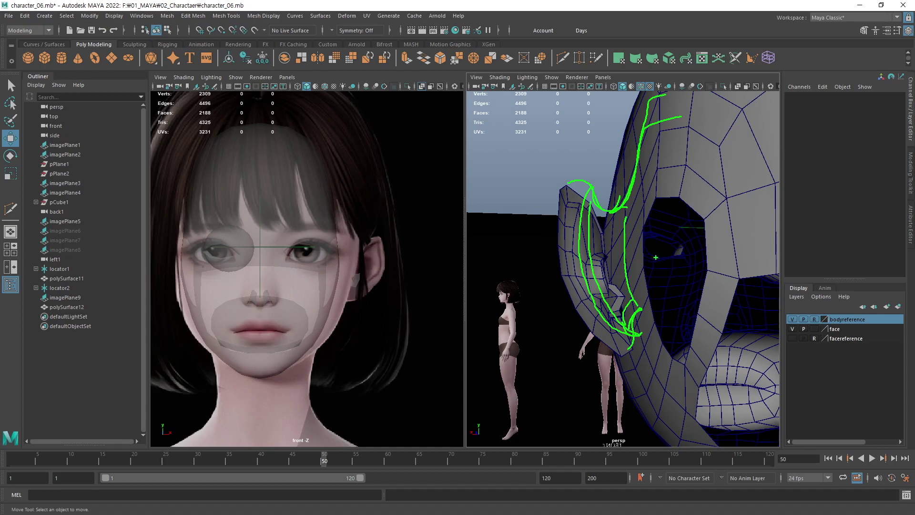
Frame the ear mesh and orbit around the head to inspect its dark shading.
key(Escape)
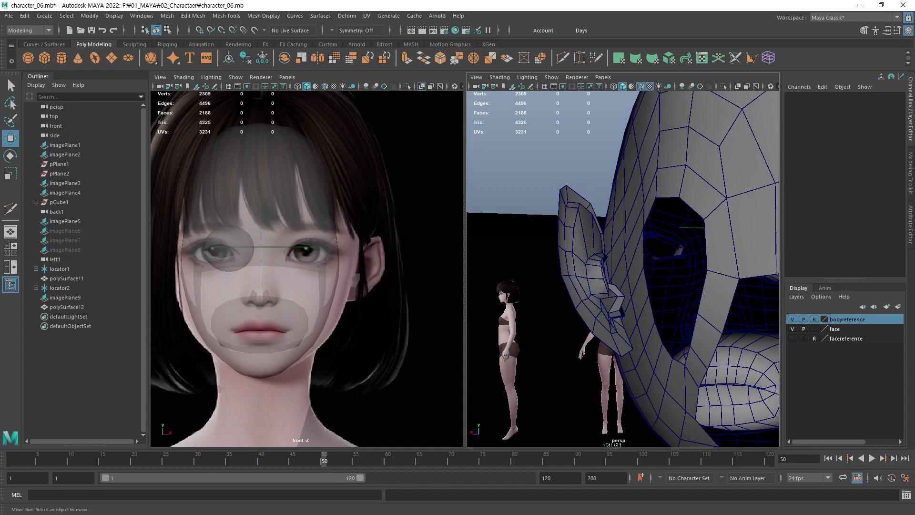
click(584, 239)
key(f)
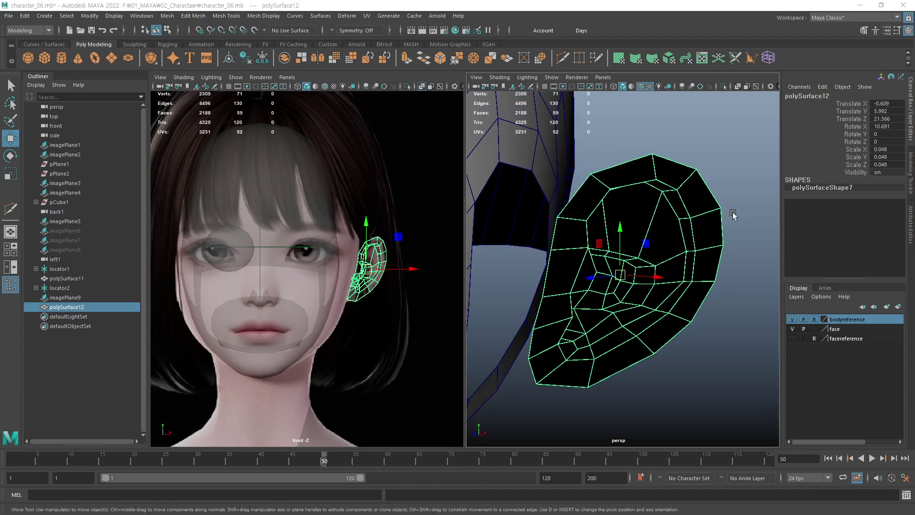
alt+drag(733, 215, 703, 308)
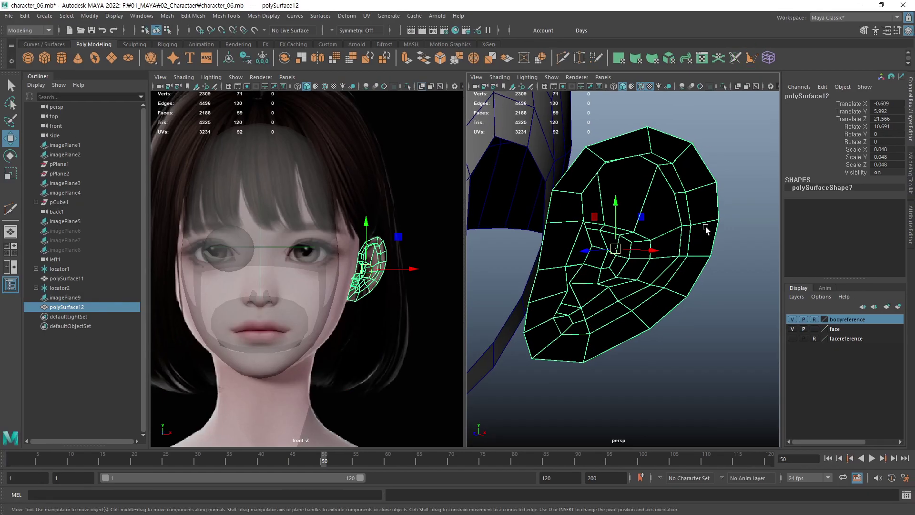
scroll(620, 238, down, 3)
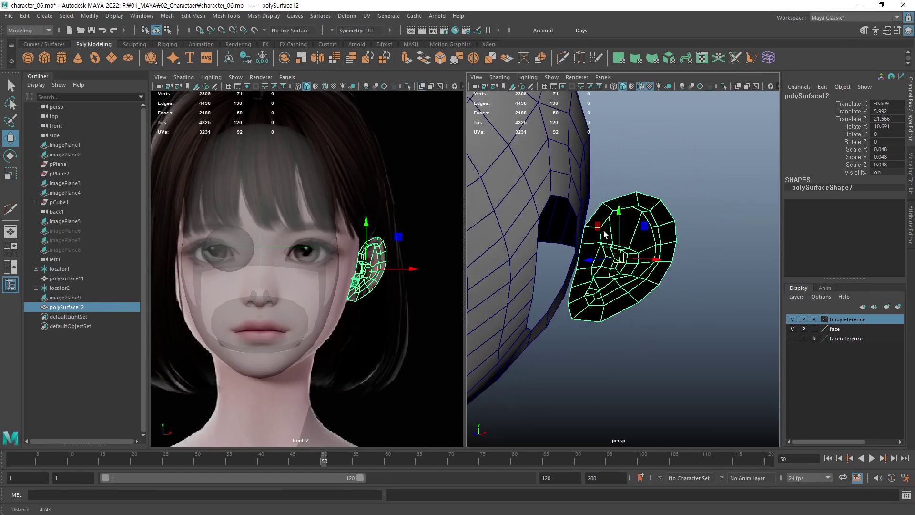
click(670, 343)
scroll(724, 212, up, 3)
alt+drag(724, 212, 680, 245)
scroll(646, 225, down, 3)
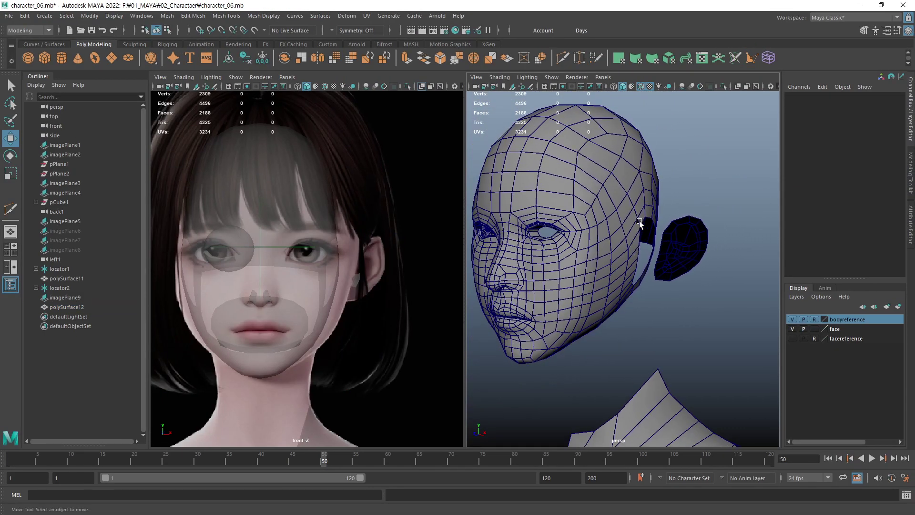
scroll(668, 238, up, 3)
scroll(711, 242, up, 3)
Reverse the ear mesh's normals with Mesh Display > Reverse so it shades grey.
click(657, 288)
click(594, 229)
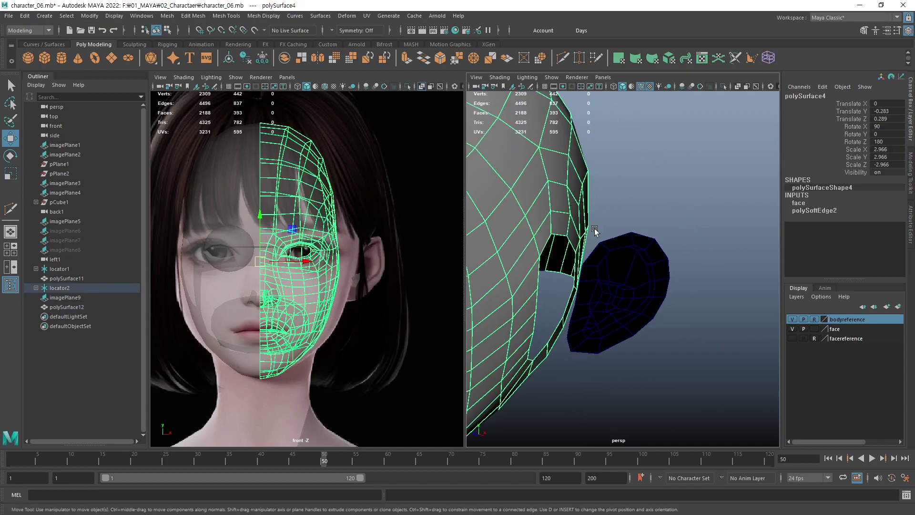
click(646, 278)
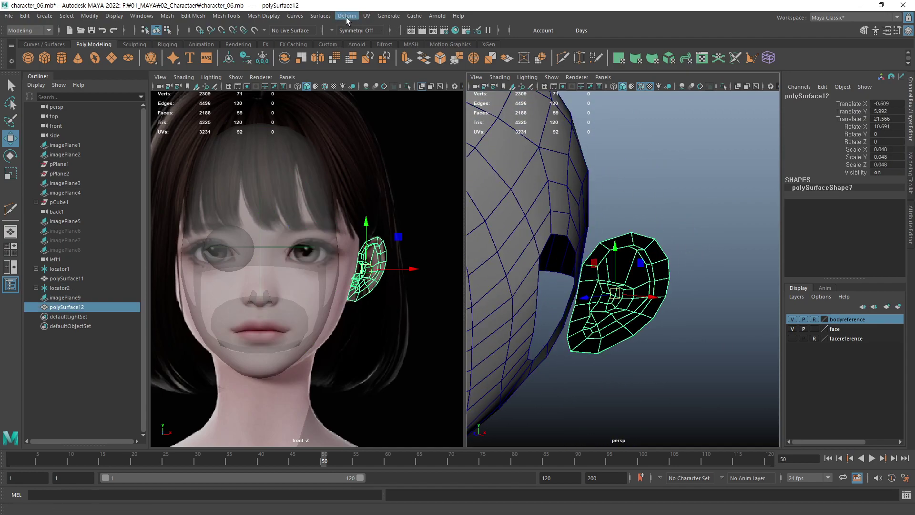
click(268, 17)
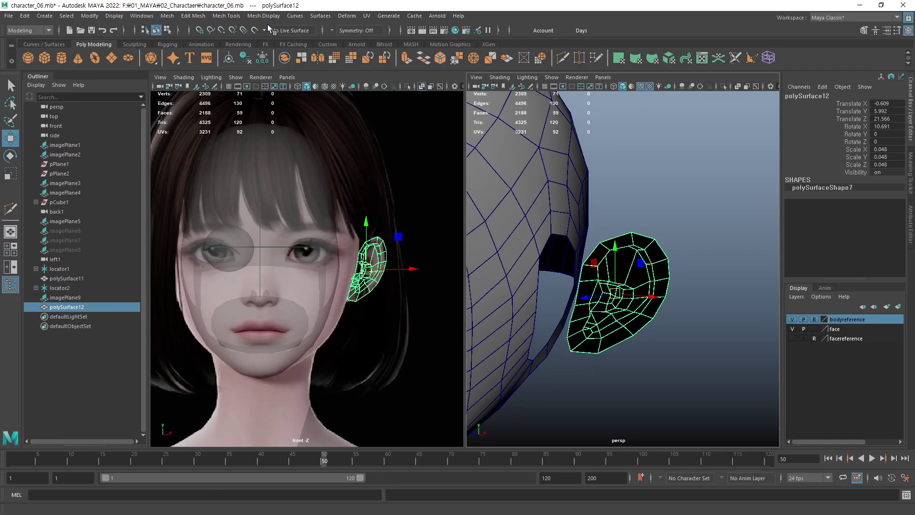
click(263, 16)
click(278, 62)
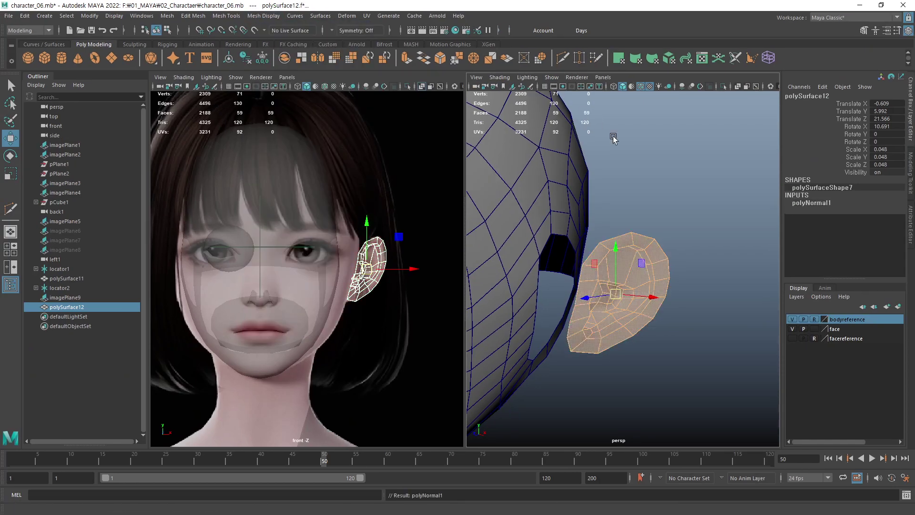
click(725, 256)
click(630, 274)
click(676, 323)
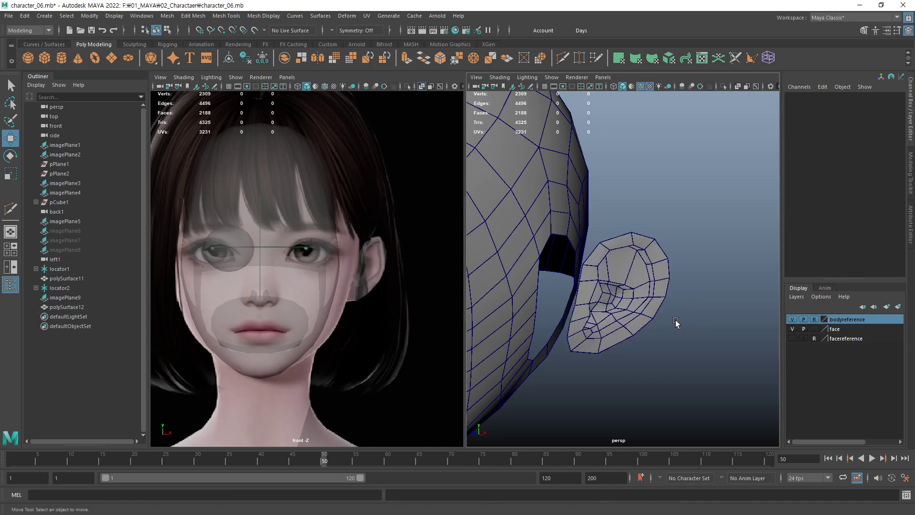
Select the ear mesh and zoom in on it beside the head.
mouse_move(643, 303)
alt+mouse_down()
mouse_move(715, 253)
mouse_move(709, 325)
mouse_move(750, 259)
mouse_move(700, 261)
alt+mouse_up()
click(715, 252)
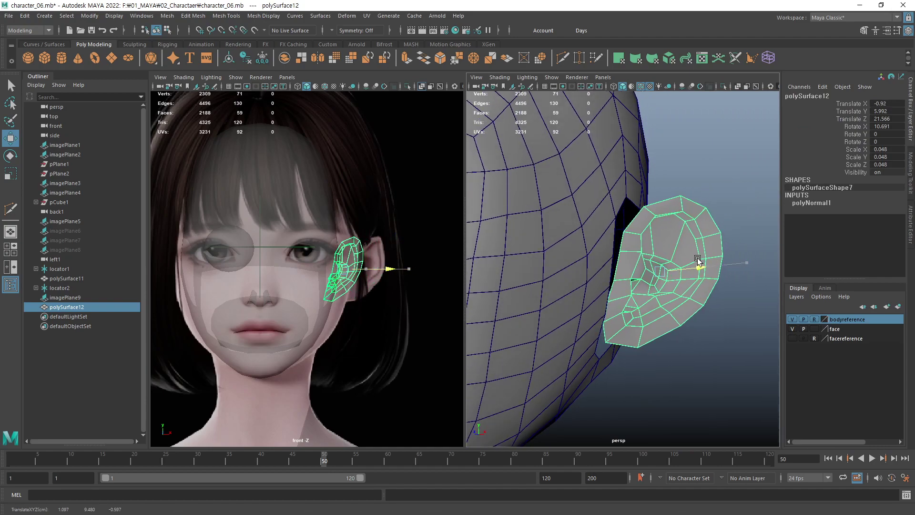
mouse_move(700, 262)
alt+mouse_down()
mouse_move(496, 322)
mouse_move(505, 328)
alt+mouse_up()
alt+right_drag(505, 328, 633, 280)
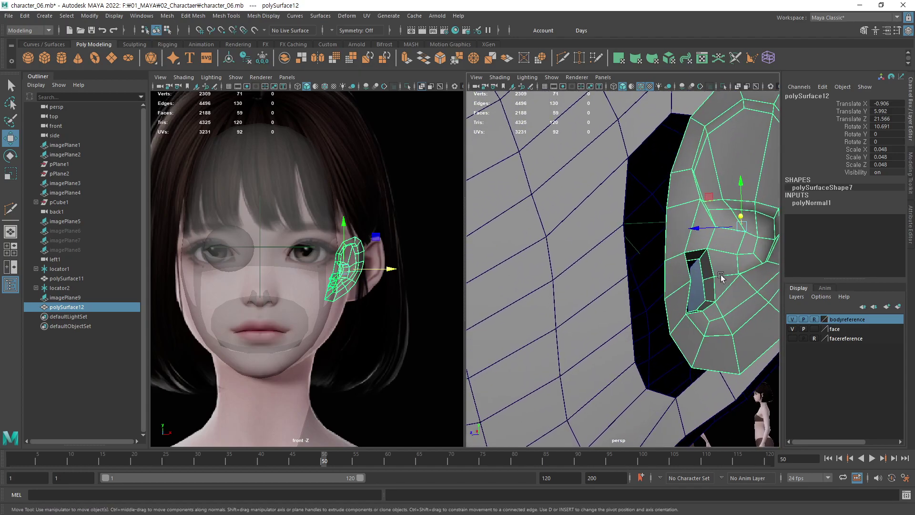
alt+drag(632, 281, 640, 319)
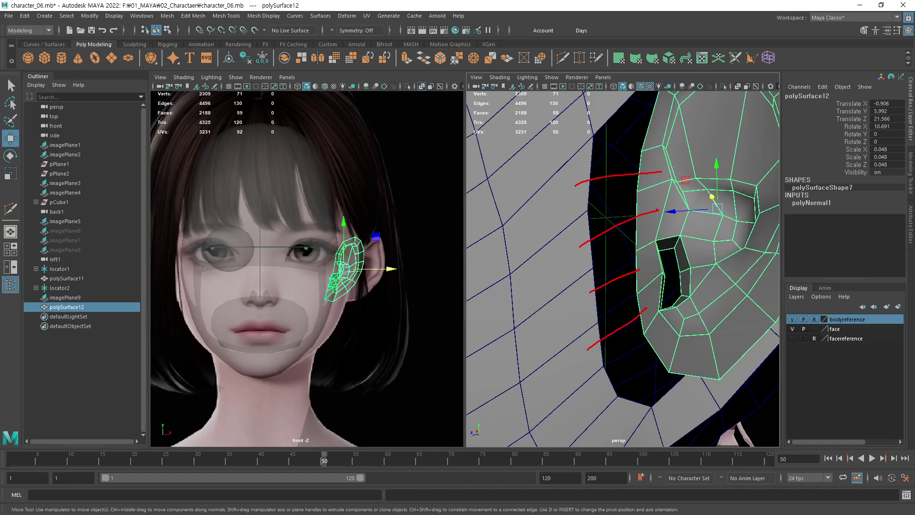
mouse_move(710, 331)
alt+mouse_down()
mouse_move(705, 347)
mouse_move(724, 350)
alt+mouse_up()
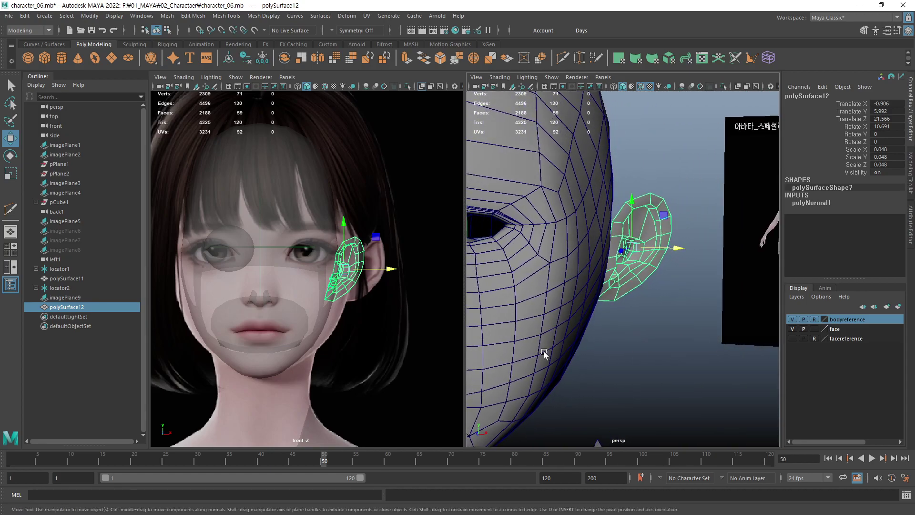
scroll(420, 288, up, 3)
scroll(420, 288, up, 2)
scroll(338, 292, up, 2)
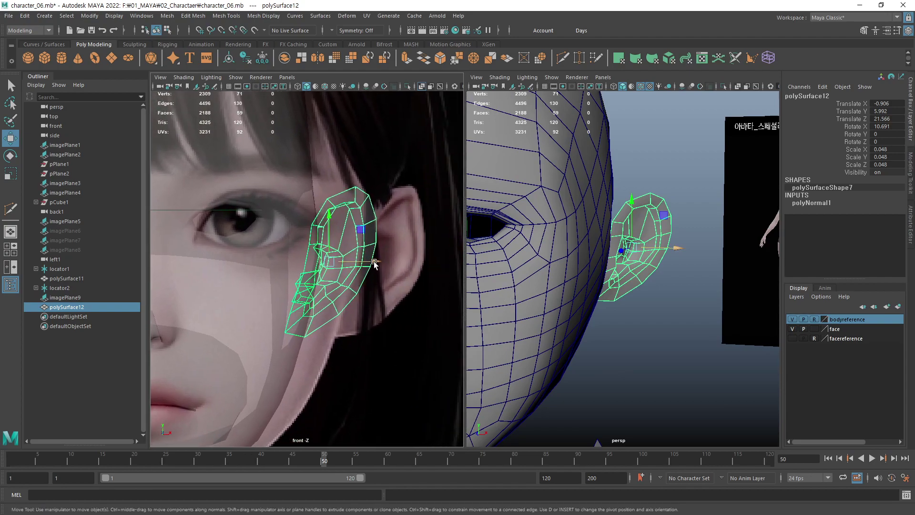
Slide the ear along X to Translate X -0.873, then select the ear and face together.
mouse_move(374, 262)
mouse_down()
mouse_move(417, 259)
mouse_move(382, 261)
mouse_move(381, 253)
mouse_up()
alt+drag(596, 286, 552, 295)
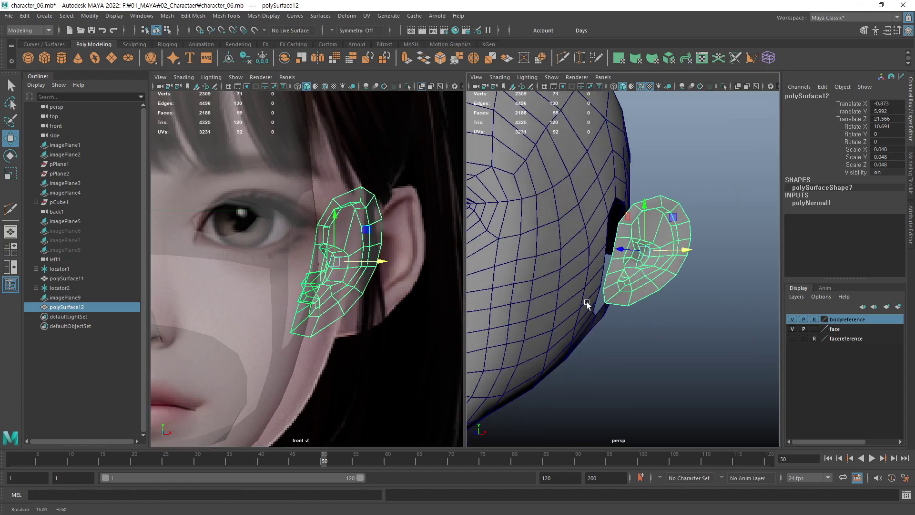
click(660, 343)
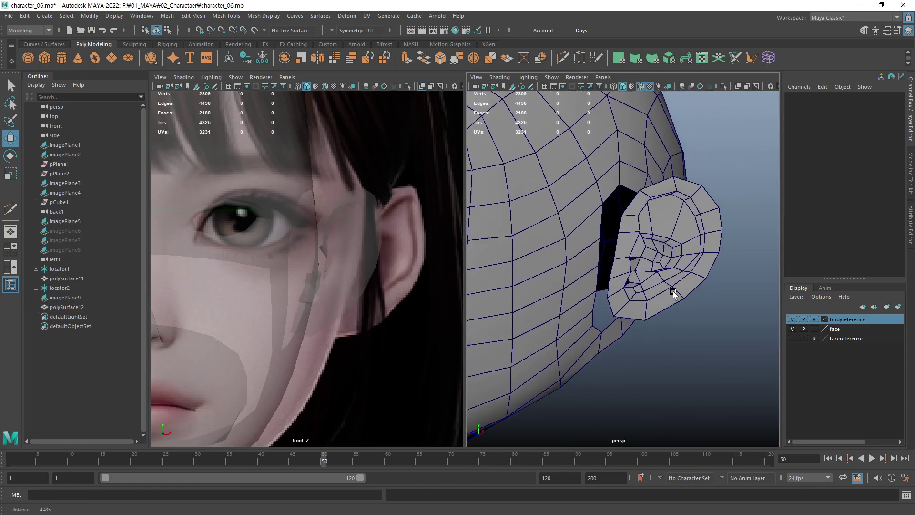
mouse_move(660, 344)
alt+mouse_down()
mouse_move(641, 267)
mouse_move(585, 288)
alt+mouse_up()
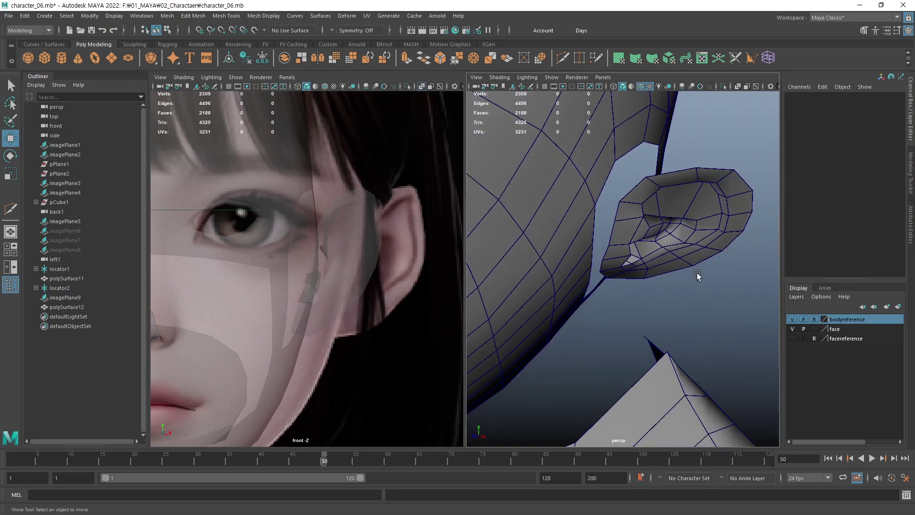
click(585, 288)
click(534, 304)
Delete history and combine the ear and face into one mesh, polySurface13.
mouse_move(631, 310)
alt+mouse_down()
mouse_move(622, 312)
mouse_move(636, 295)
alt+mouse_up()
key(ctrl+z)
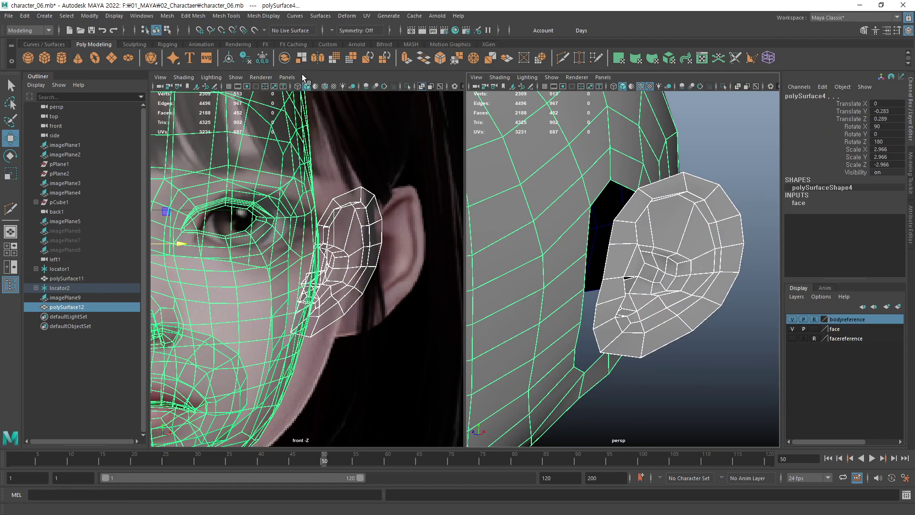
click(285, 59)
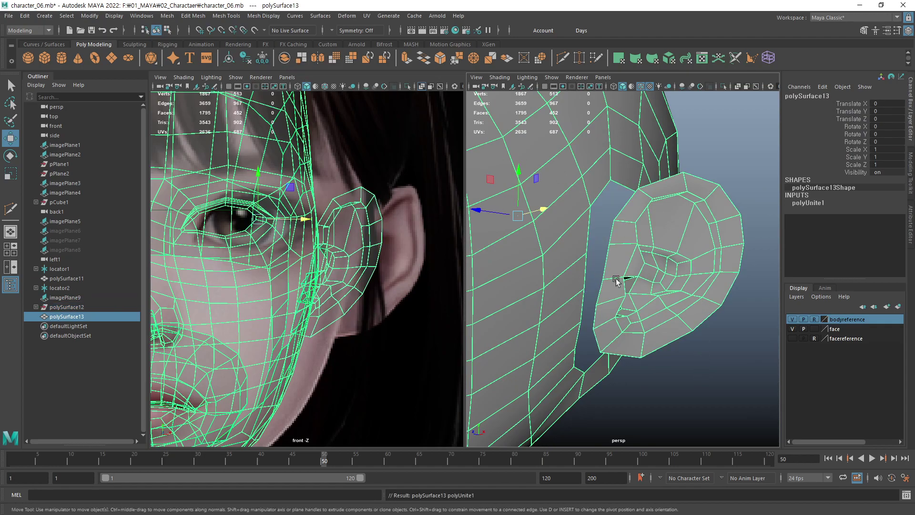
alt+right_drag(675, 280, 469, 279)
mouse_move(469, 279)
alt+mouse_down()
mouse_move(655, 279)
mouse_move(703, 343)
alt+mouse_up()
scroll(568, 273, up, 5)
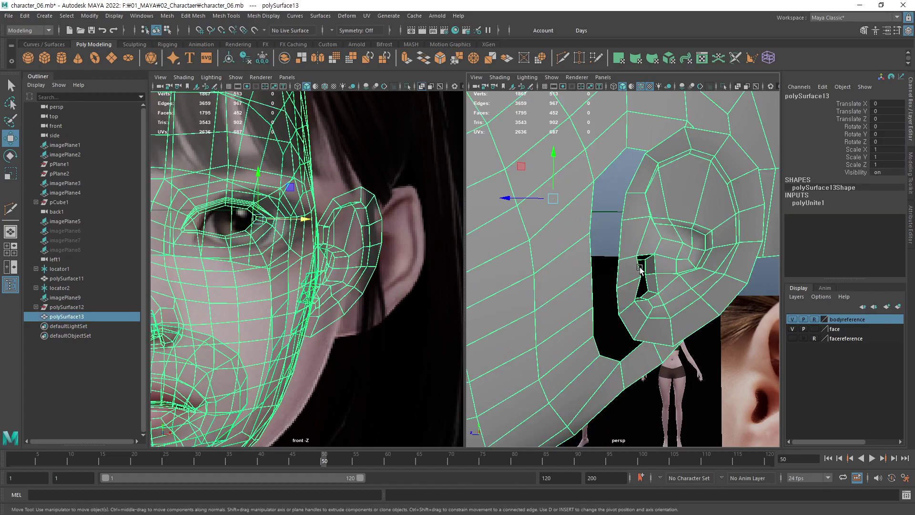
Inspect the gap around the ear and pick an edge in edge mode.
alt+drag(640, 270, 636, 283)
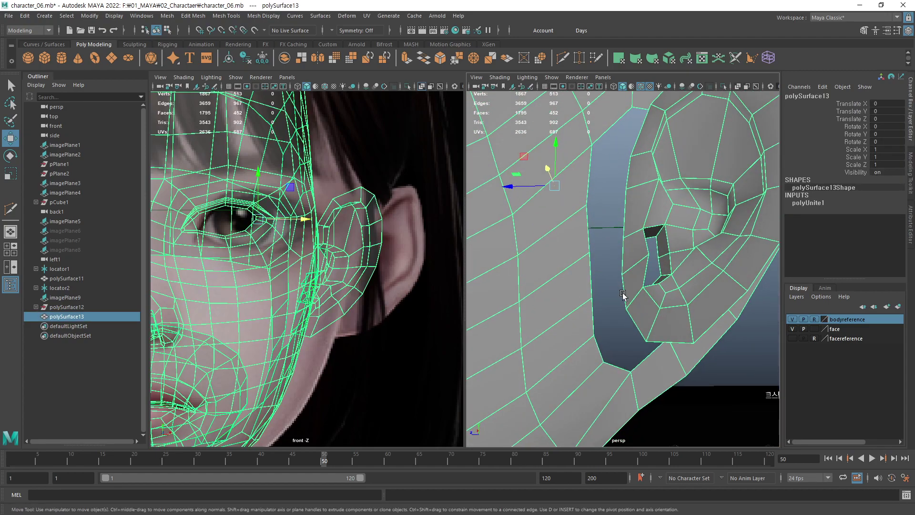
key(F10)
click(622, 292)
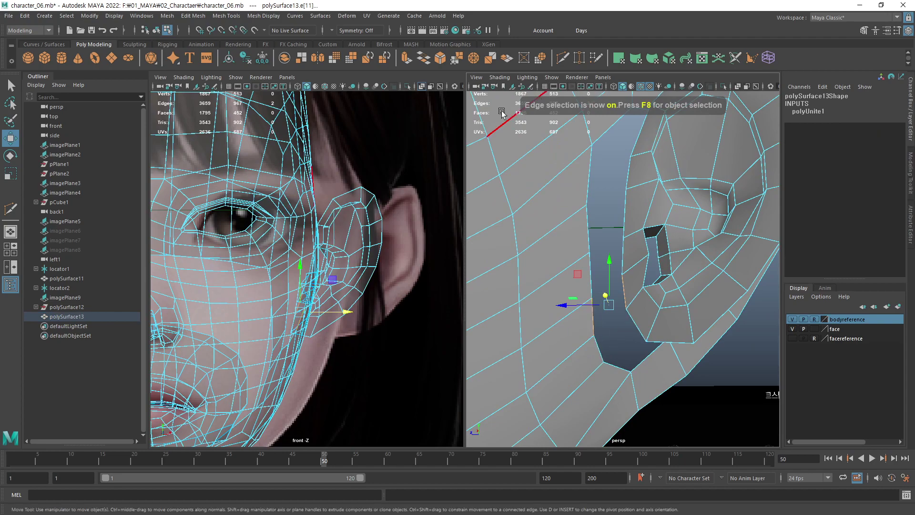
Bridge the edge loops on both rims of the ear-head gap with polyBridgeEdge1.
double_click(591, 187)
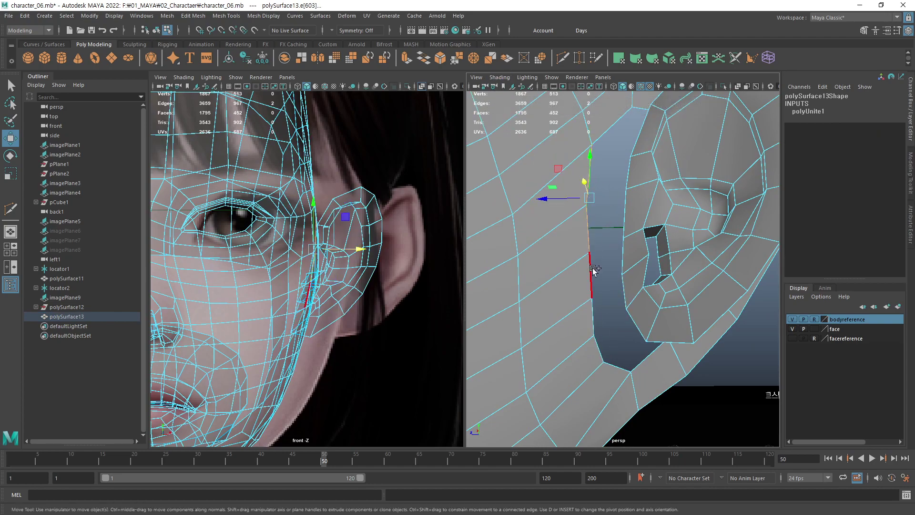
shift+double_click(622, 291)
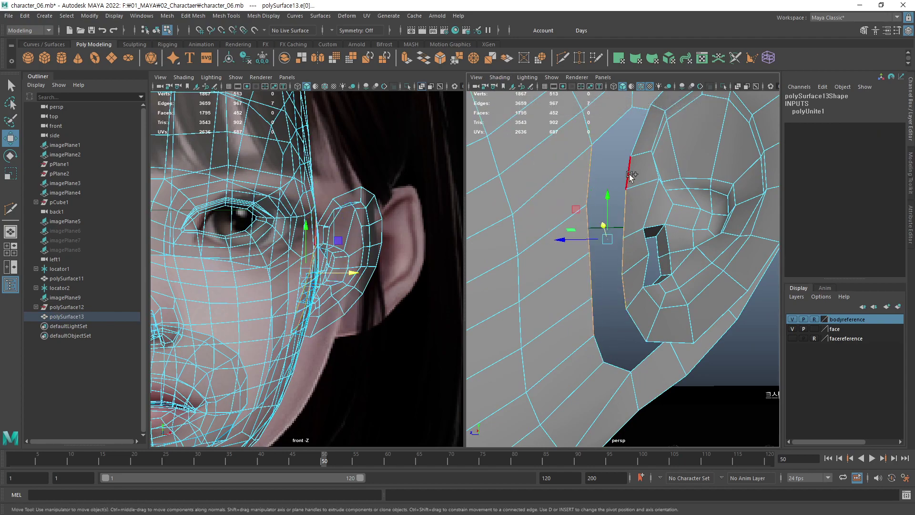
click(425, 63)
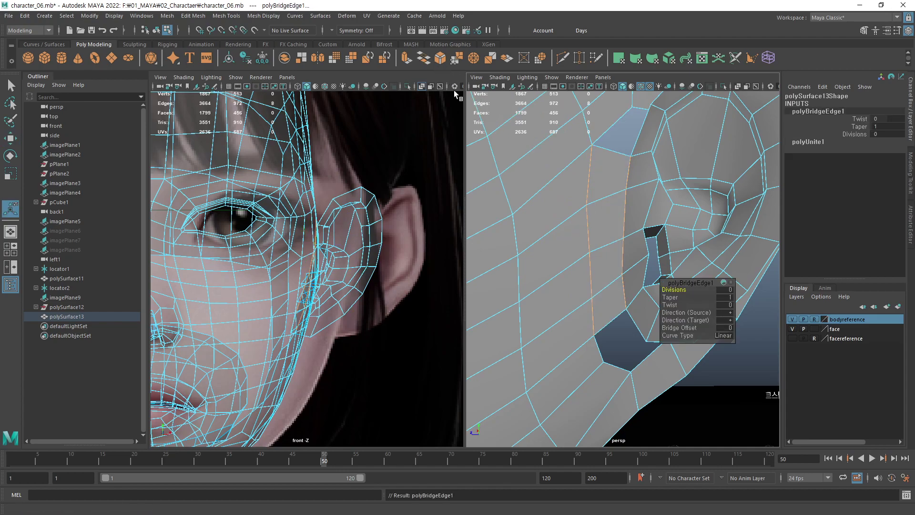
click(623, 137)
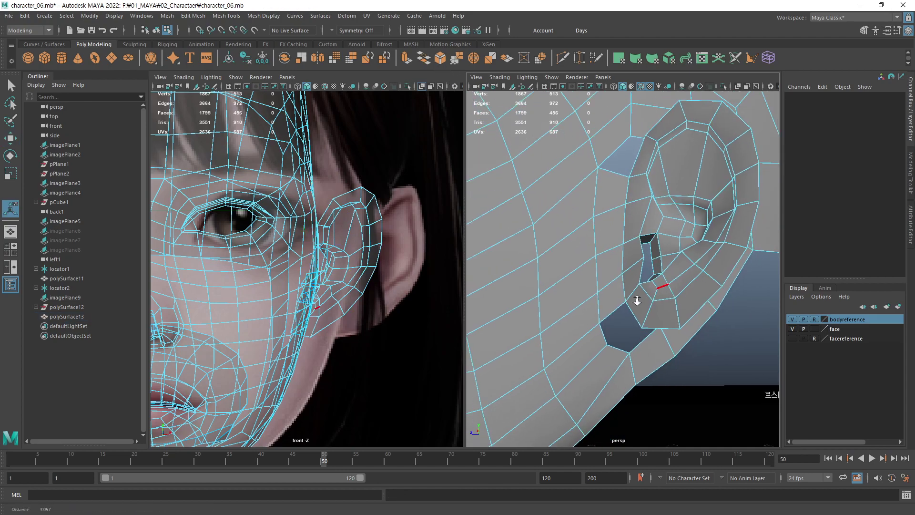
alt+drag(639, 305, 629, 329)
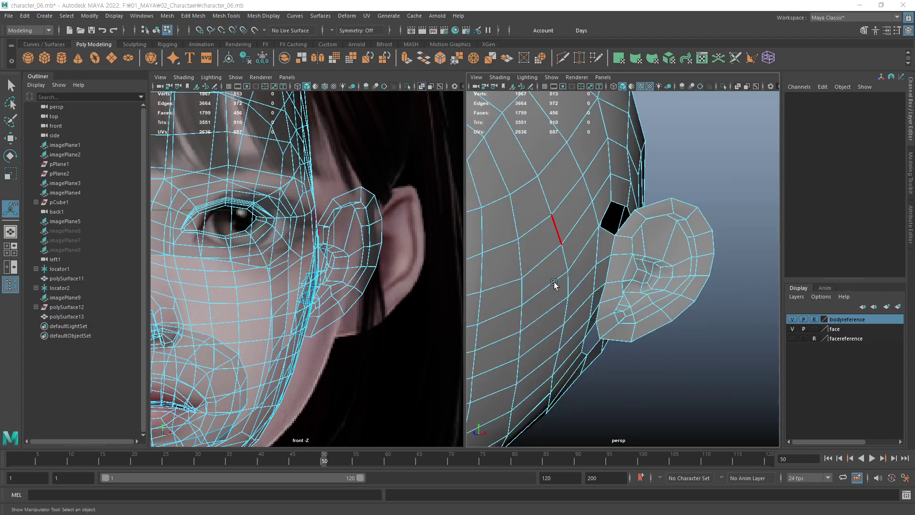
In vertex mode, pull the vertex where the ear meets the head in toward the head.
scroll(554, 285, up, 2)
scroll(572, 283, up, 2)
scroll(591, 281, up, 2)
scroll(608, 280, up, 2)
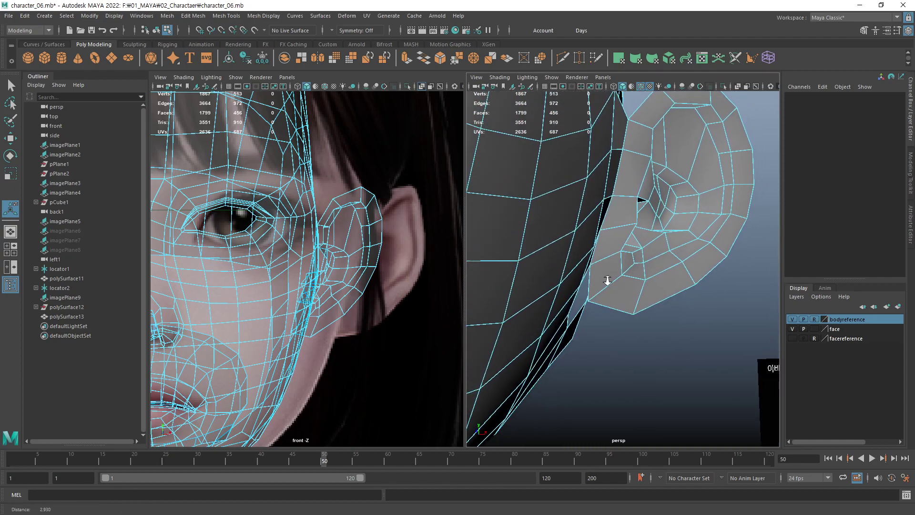
scroll(608, 280, up, 1)
key(q)
key(F9)
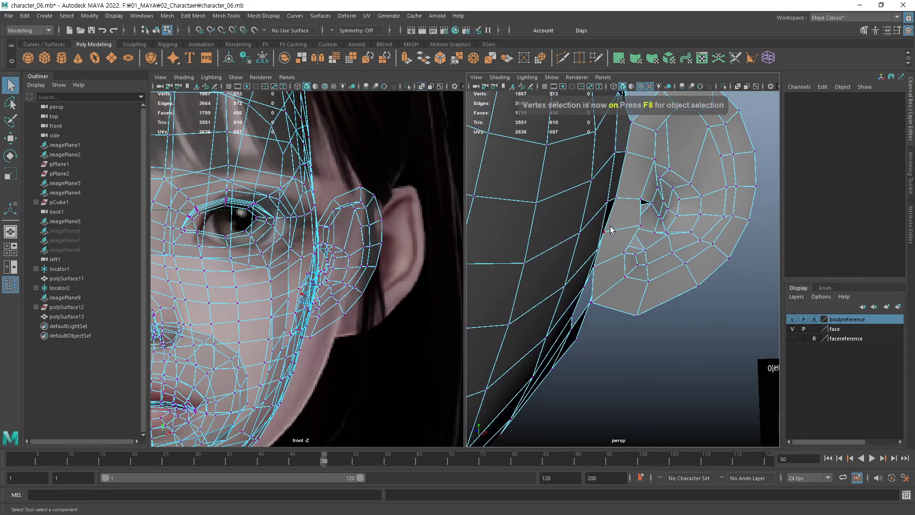
click(609, 230)
key(w)
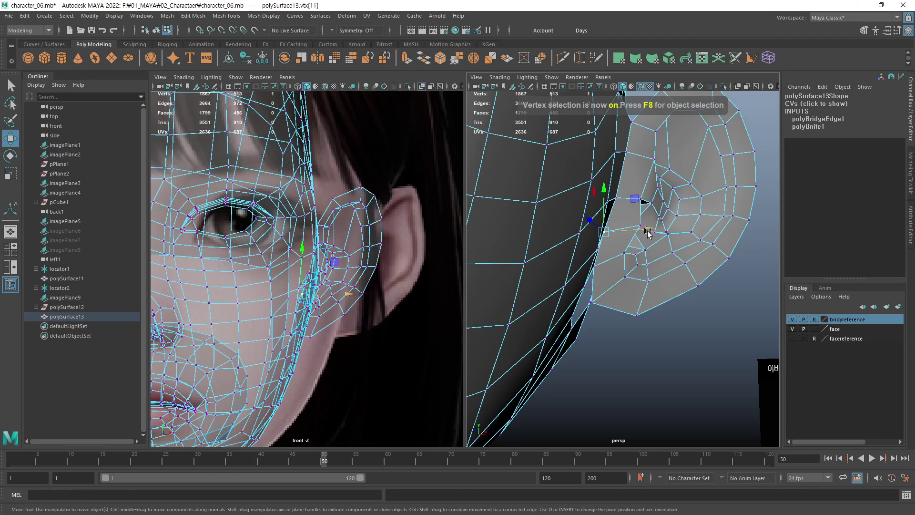
mouse_move(647, 232)
alt+mouse_down()
mouse_move(634, 267)
mouse_move(656, 256)
mouse_move(649, 265)
mouse_move(622, 206)
alt+mouse_up()
click(605, 230)
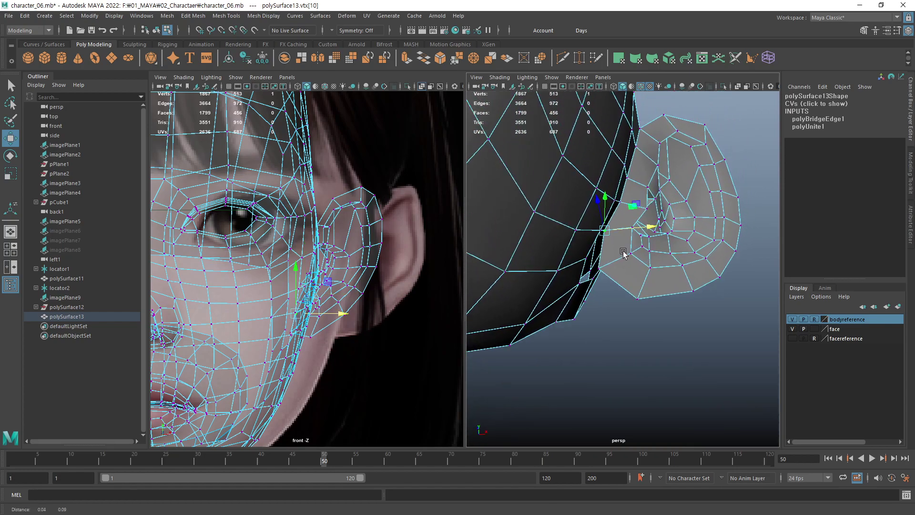
mouse_move(623, 253)
alt+mouse_down()
mouse_move(649, 235)
mouse_move(645, 275)
alt+mouse_up()
middle_drag(652, 240, 658, 241)
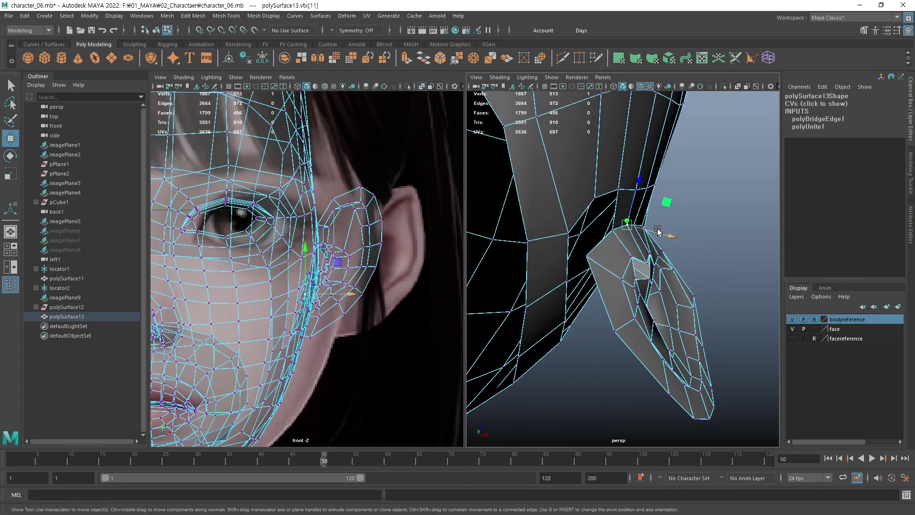
Move several vertices along the ear's upper edge onto the head surface.
click(661, 233)
click(704, 210)
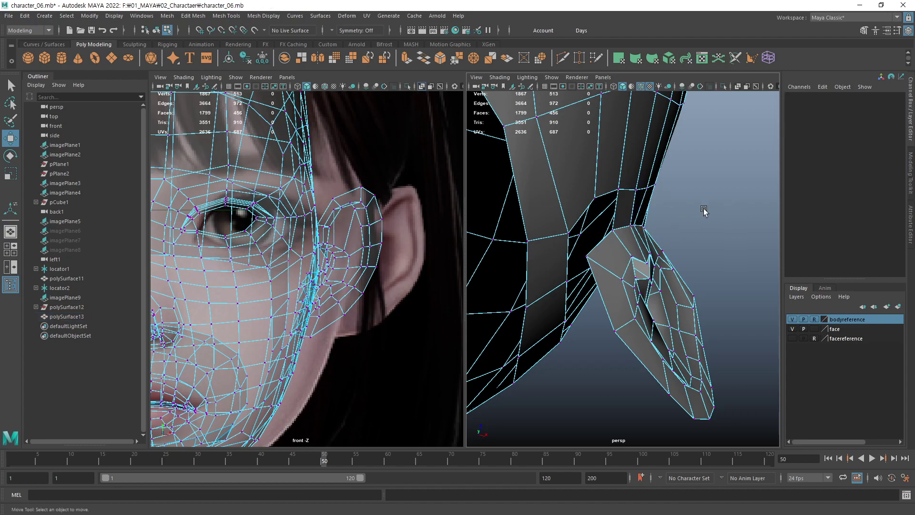
click(637, 224)
middle_drag(668, 229, 680, 238)
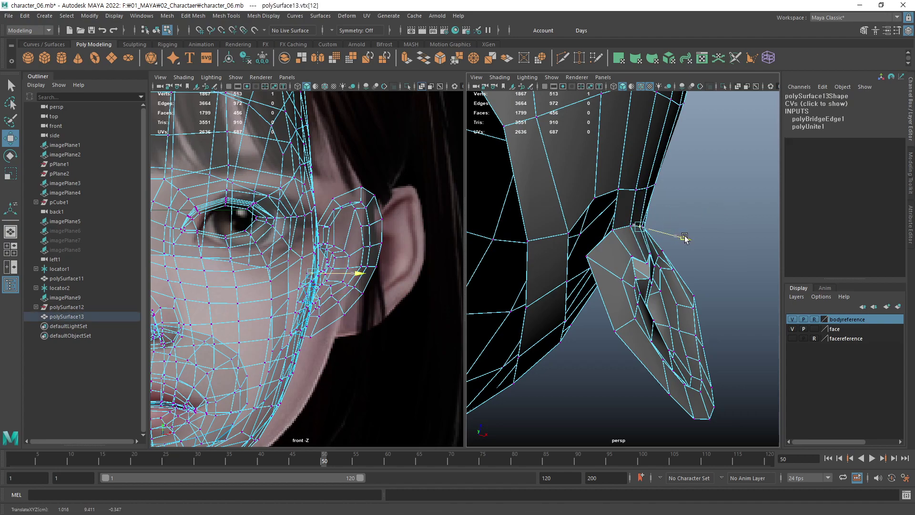
click(634, 233)
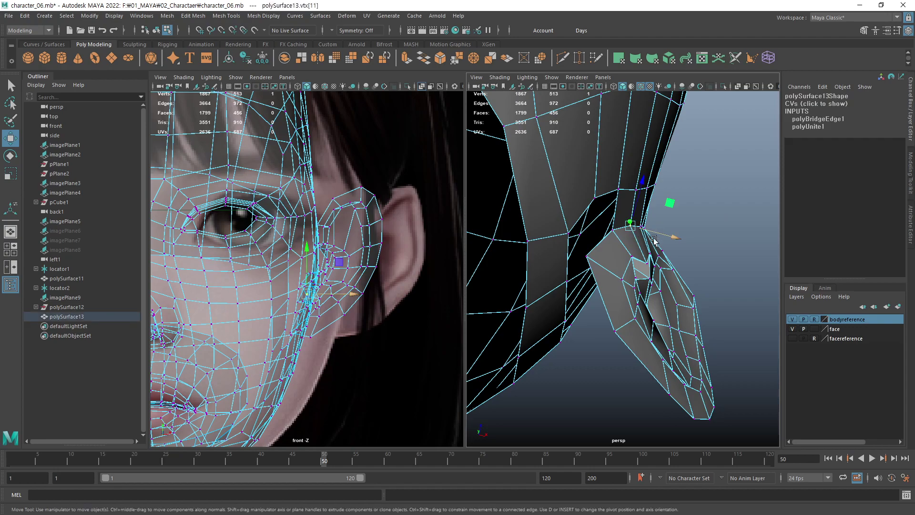
mouse_move(634, 233)
alt+mouse_down()
mouse_move(624, 265)
mouse_move(639, 248)
alt+mouse_up()
click(637, 224)
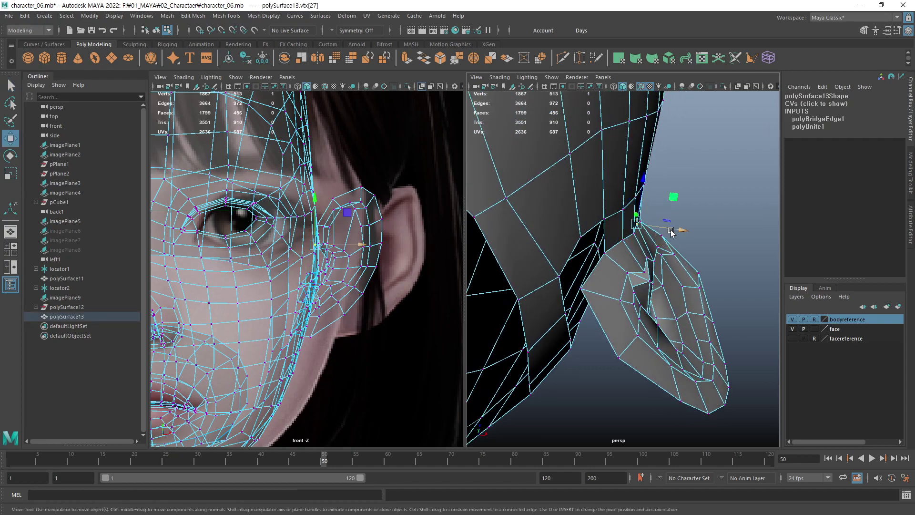
middle_drag(669, 227, 677, 229)
click(715, 217)
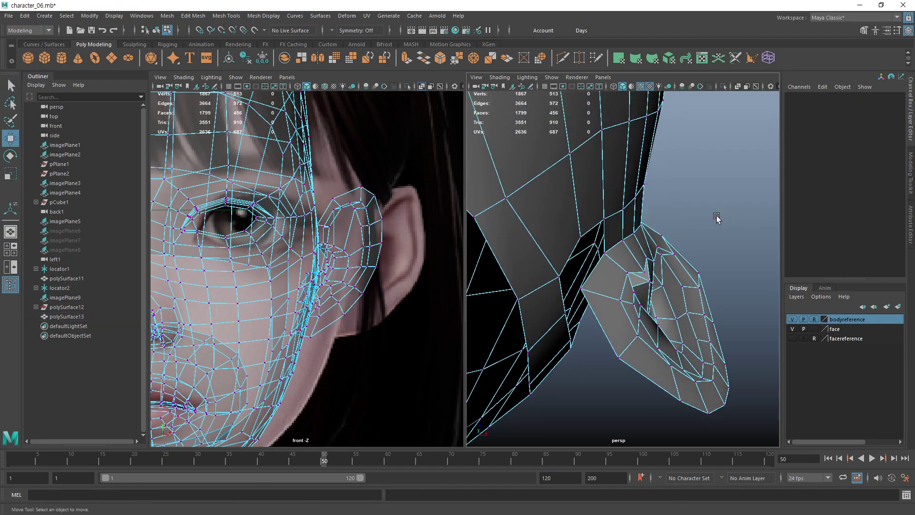
Pull the ear's top vertex toward the head and orbit around the ear to check.
alt+drag(715, 217, 639, 215)
click(634, 211)
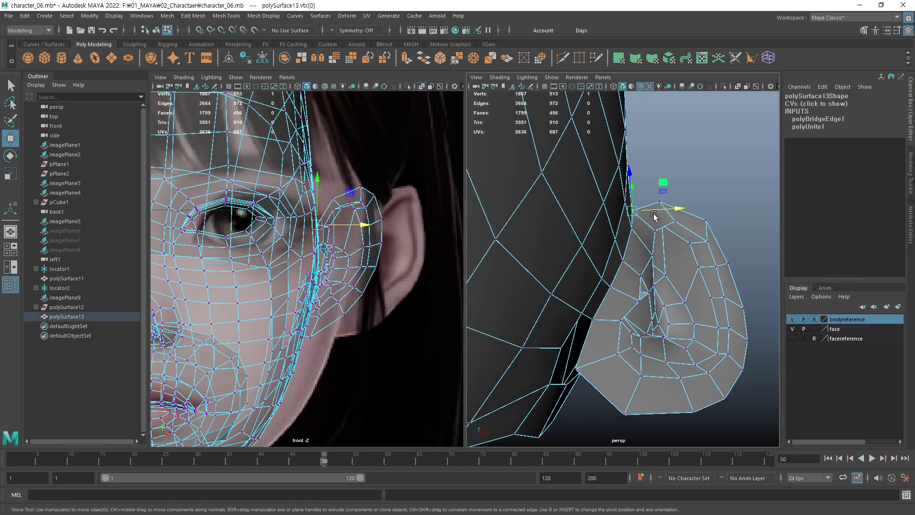
middle_drag(634, 211, 669, 211)
click(733, 188)
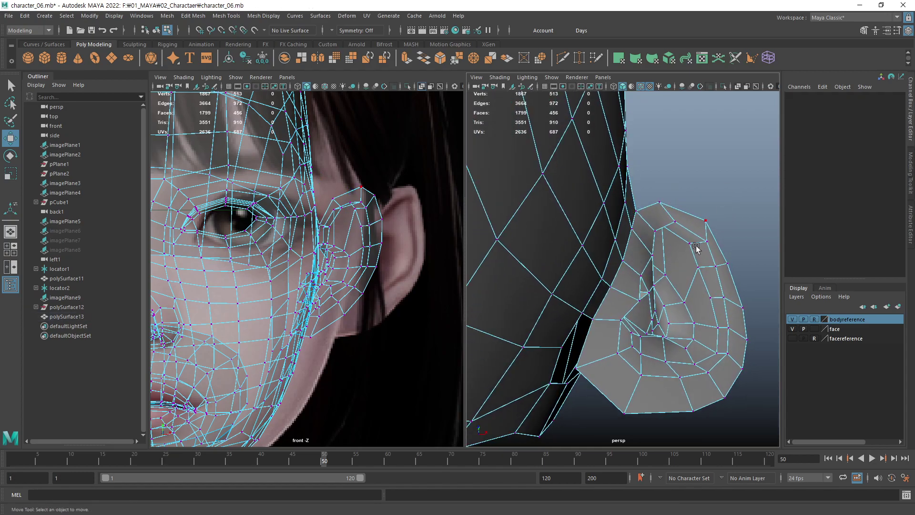
mouse_move(733, 188)
alt+mouse_down()
mouse_move(551, 342)
mouse_move(573, 360)
mouse_move(594, 300)
alt+mouse_up()
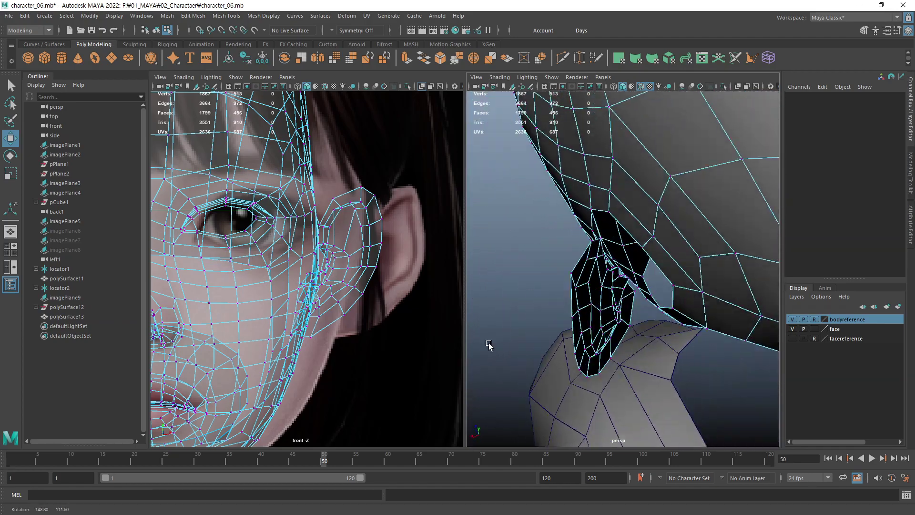
alt+middle_drag(594, 301, 539, 258)
mouse_move(539, 258)
alt+mouse_down()
mouse_move(699, 282)
mouse_move(718, 299)
mouse_move(706, 286)
alt+mouse_up()
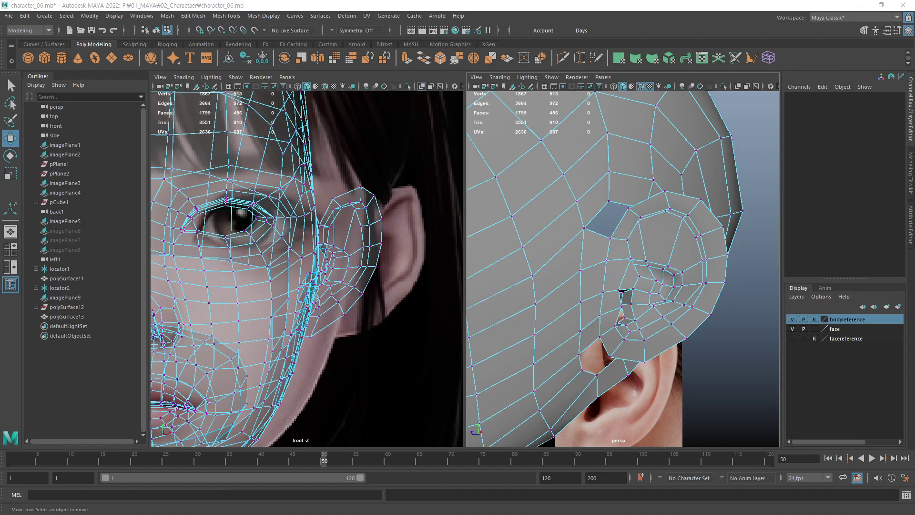
Select the whole edge loop around the ear's outer rim with the Move tool active.
click(649, 269)
alt+drag(650, 268, 608, 242)
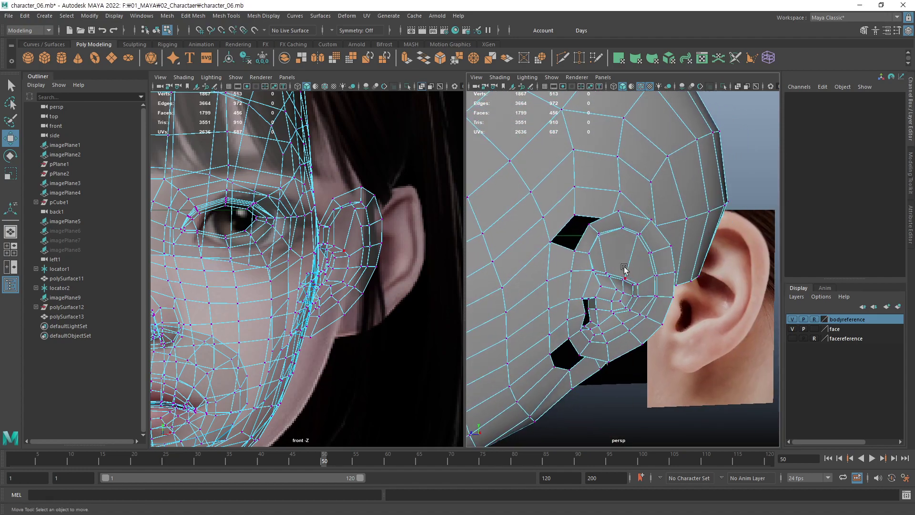
shift+right_drag(607, 242, 583, 239)
key(q)
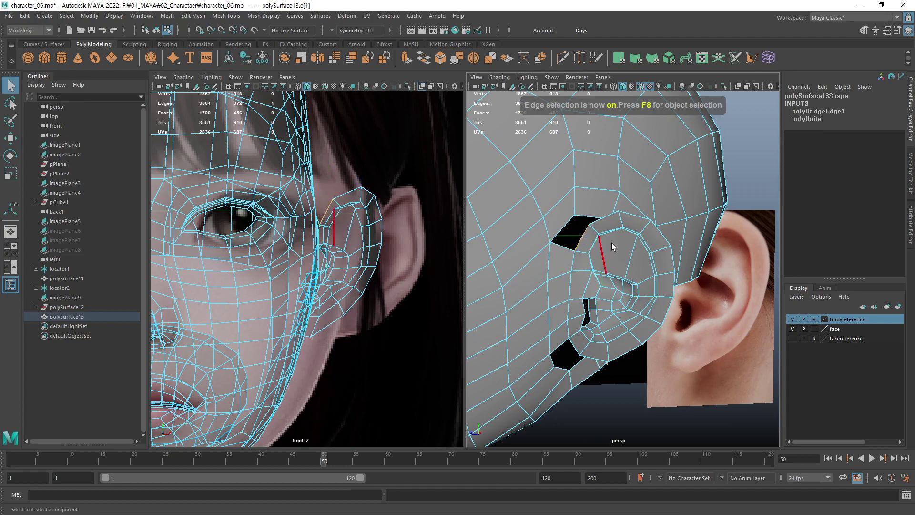
double_click(574, 345)
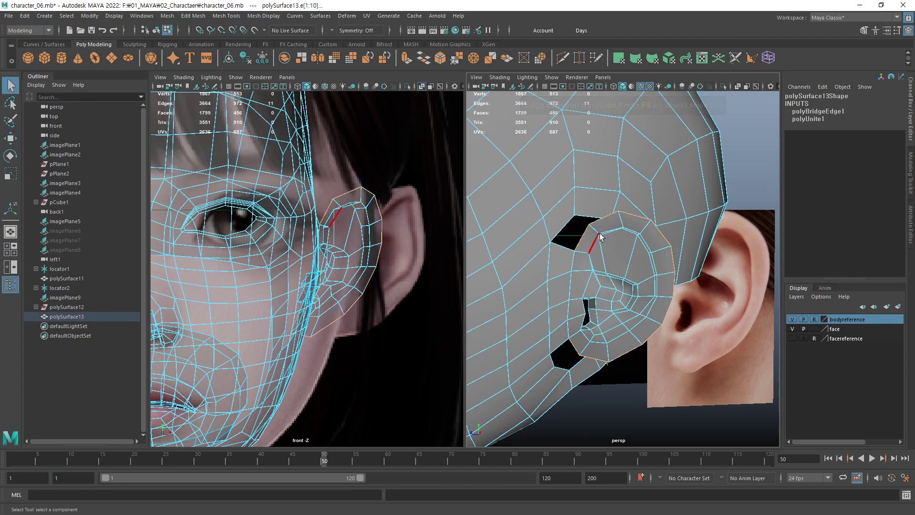
alt+drag(660, 336, 590, 214)
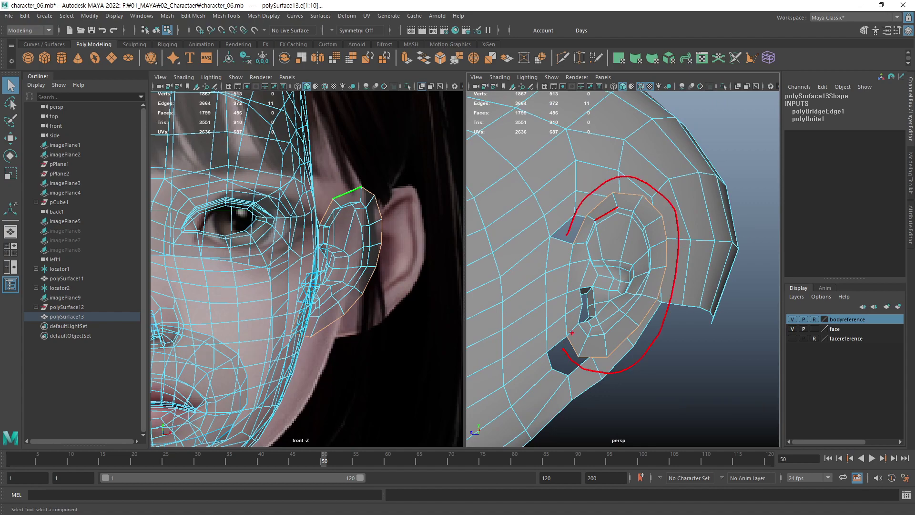
key(w)
alt+drag(572, 332, 572, 310)
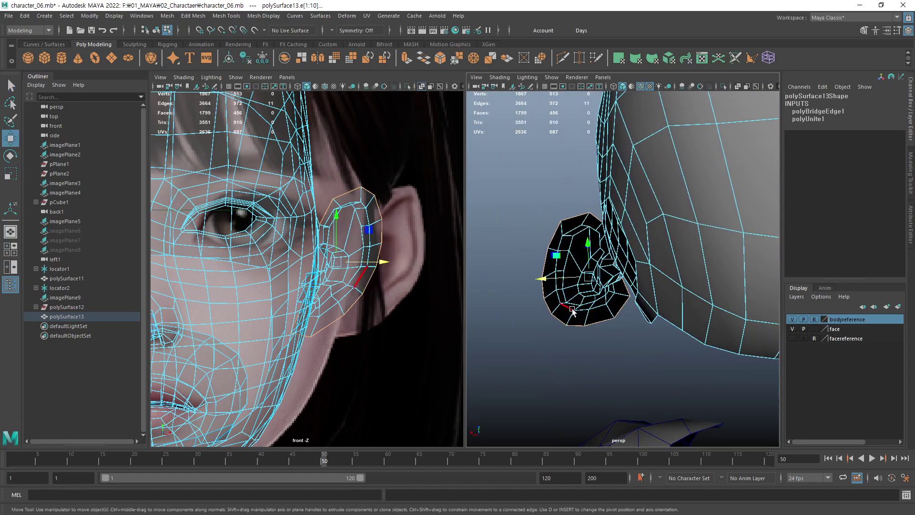
scroll(572, 311, up, 2)
scroll(577, 315, up, 2)
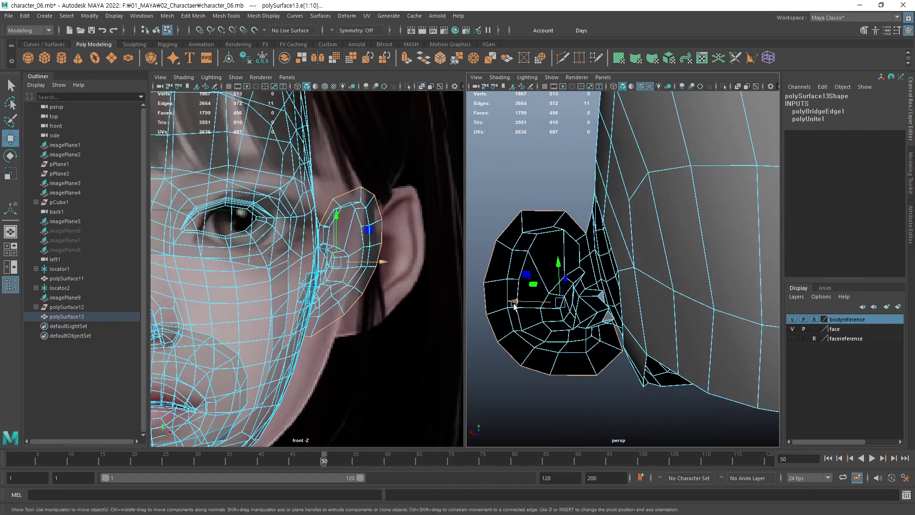
Extrude the ear's rim edge loop and scale the new band slightly wider.
shift+drag(514, 303, 528, 308)
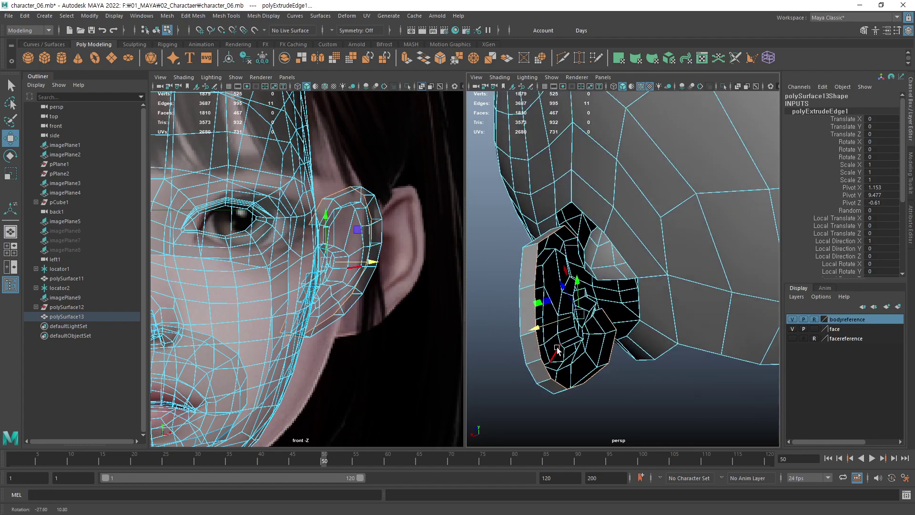
mouse_move(528, 308)
alt+mouse_down()
mouse_move(668, 309)
mouse_move(641, 299)
mouse_move(622, 342)
alt+mouse_up()
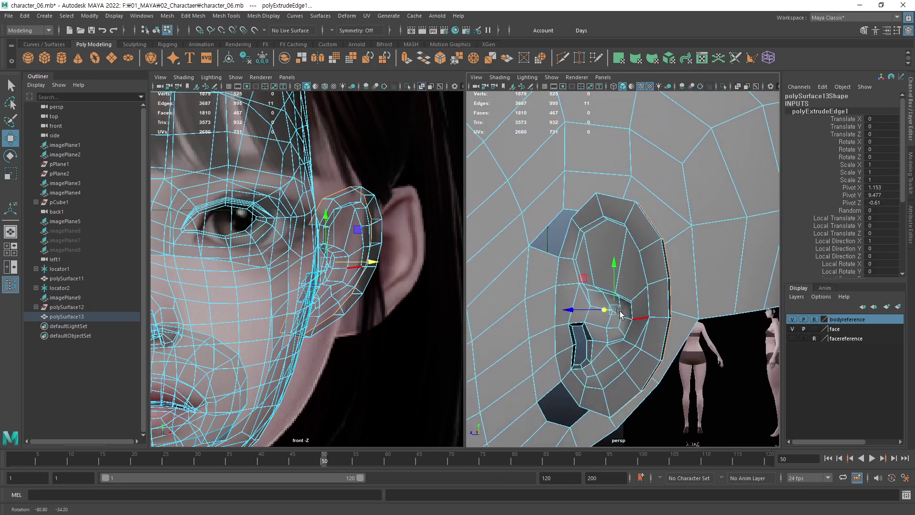
key(r)
middle_drag(626, 345, 666, 335)
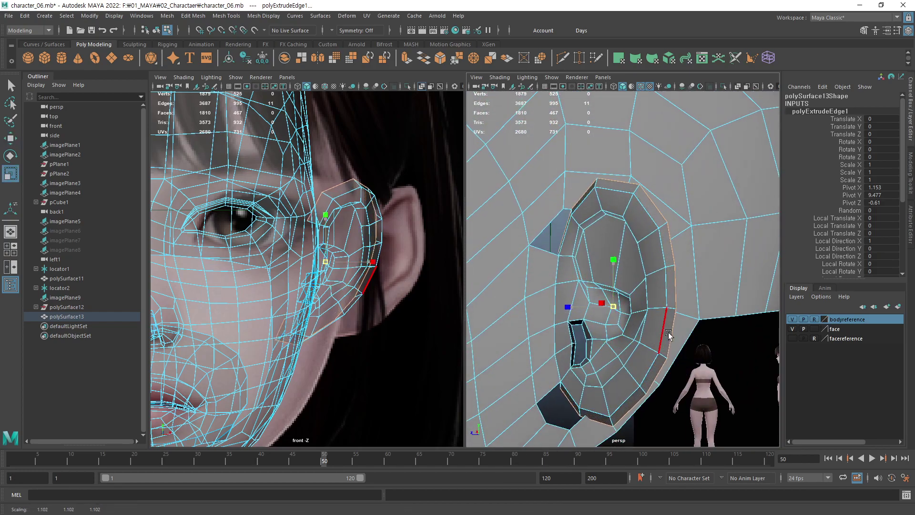
key(w)
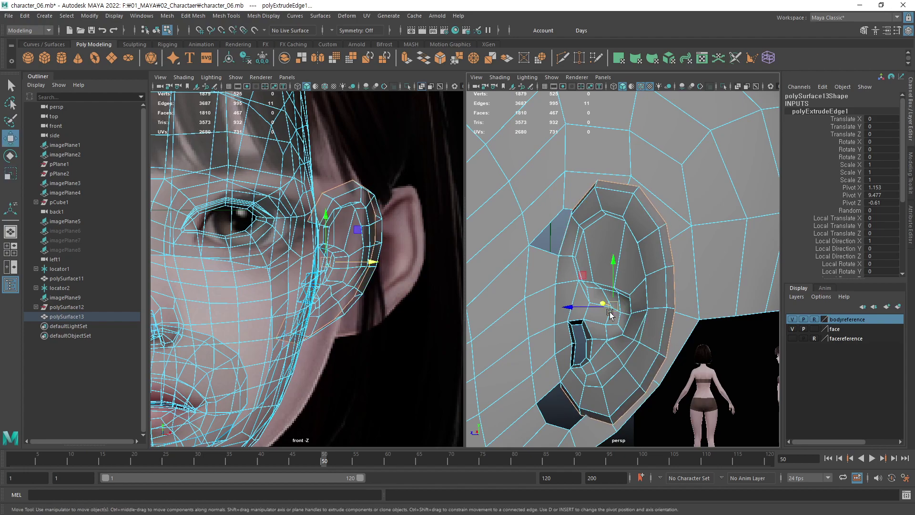
alt+drag(622, 334, 617, 346)
Switch the panel to Right View and enable X-Ray over the side reference.
key(space)
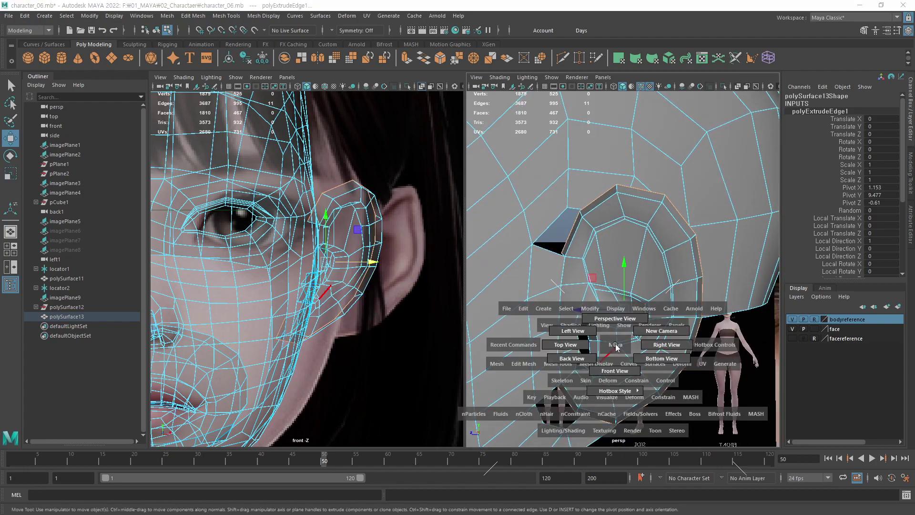
click(656, 347)
scroll(634, 315, down, 2)
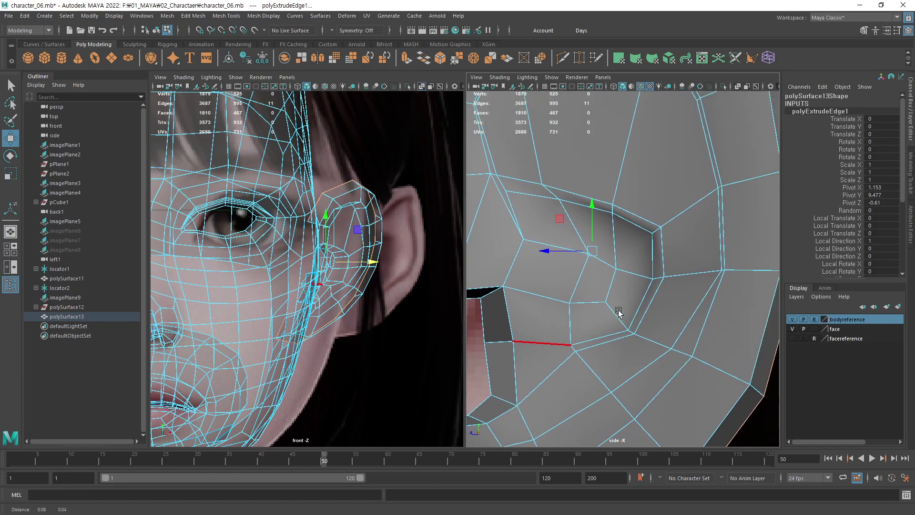
scroll(634, 315, down, 4)
scroll(634, 315, up, 3)
scroll(634, 315, up, 2)
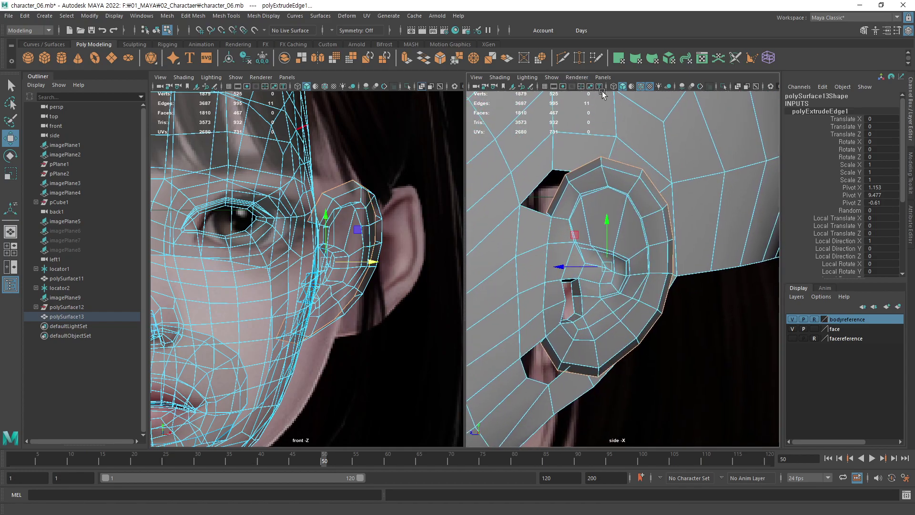
click(737, 87)
scroll(617, 285, up, 1)
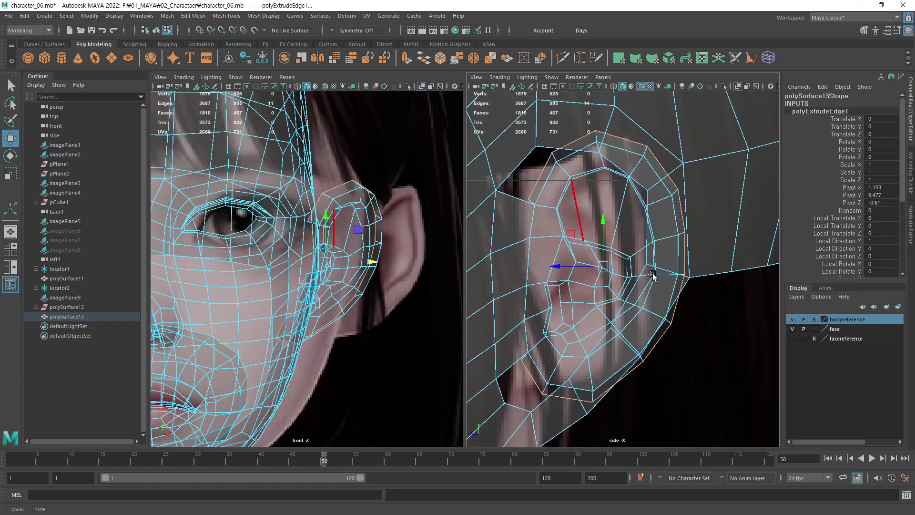
scroll(618, 284, up, 1)
alt+middle_drag(617, 285, 622, 337)
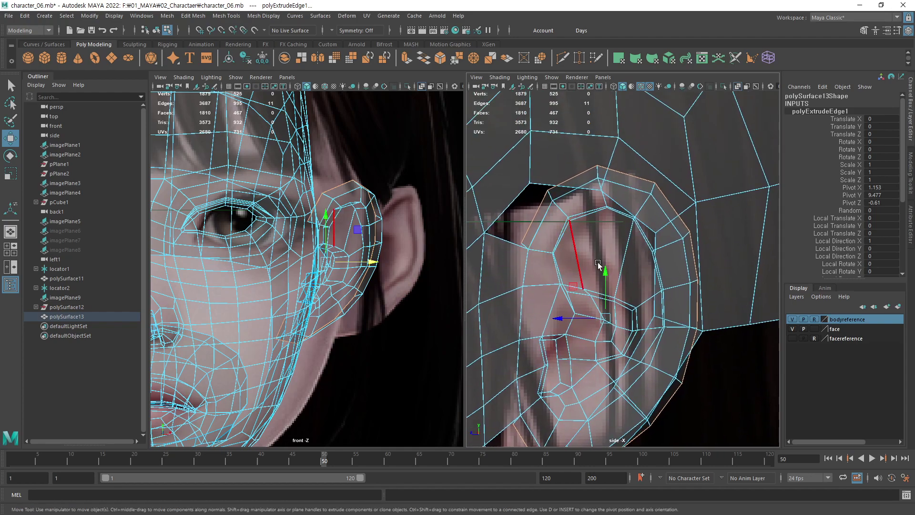
Move a vertex on the new rim to match the side reference.
key(F9)
click(525, 240)
middle_drag(561, 285, 571, 275)
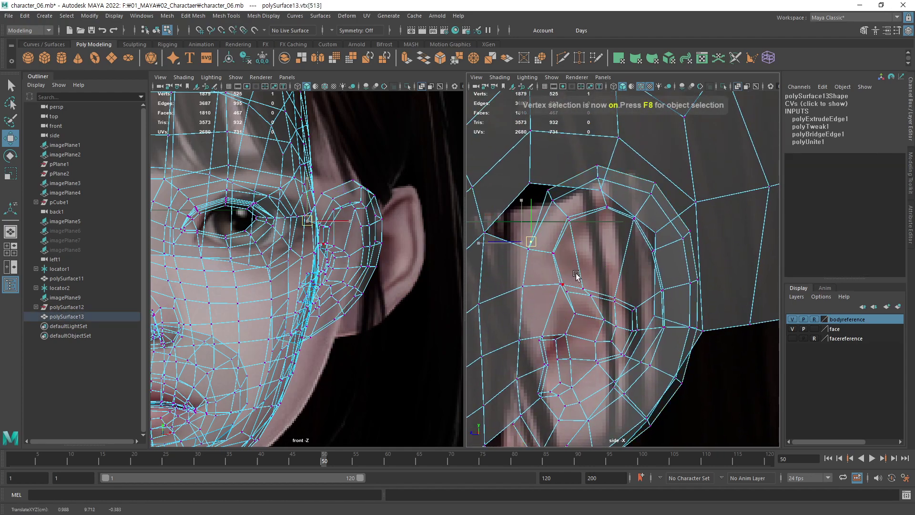
Move the next three rim vertices onto the side reference ear outline.
click(549, 190)
middle_drag(588, 246, 592, 250)
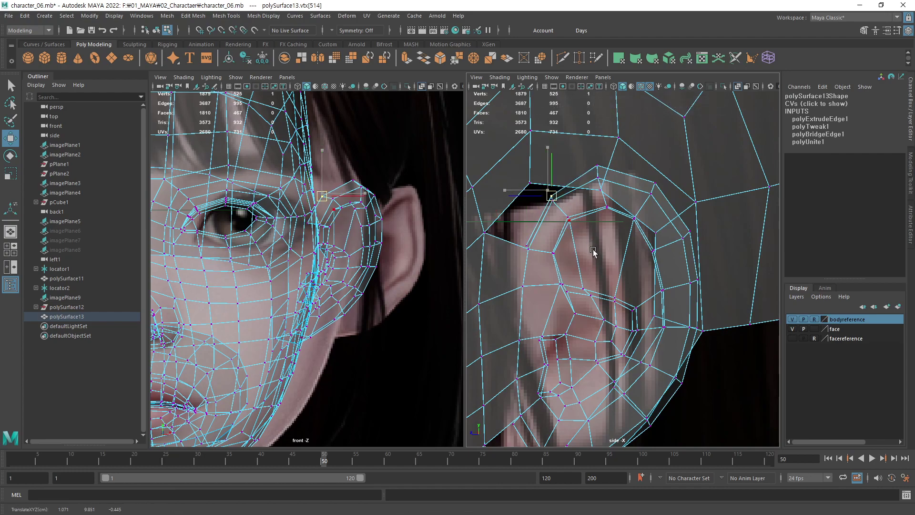
click(602, 177)
middle_drag(613, 194, 631, 228)
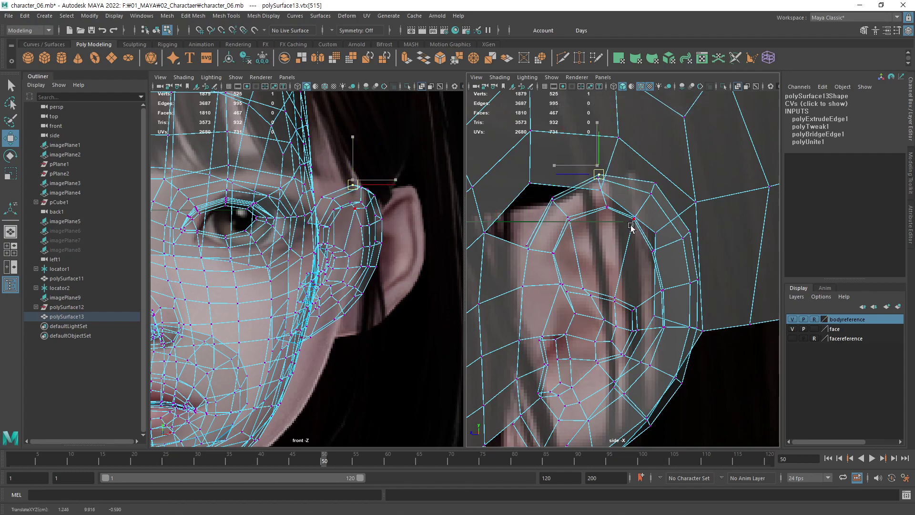
click(658, 185)
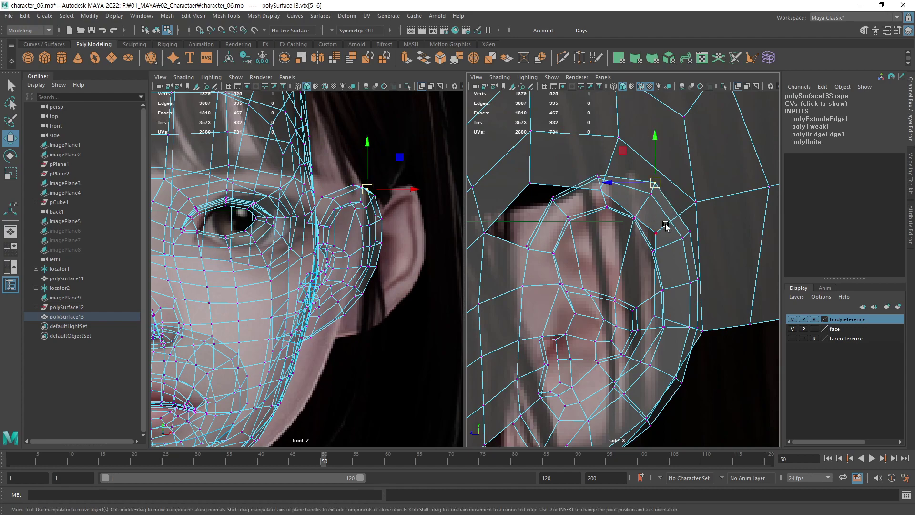
mouse_move(660, 188)
middle_down()
mouse_move(681, 272)
mouse_move(704, 222)
middle_up()
Adjust further rim vertices down toward the lower ear to follow the reference outline.
click(692, 235)
click(696, 280)
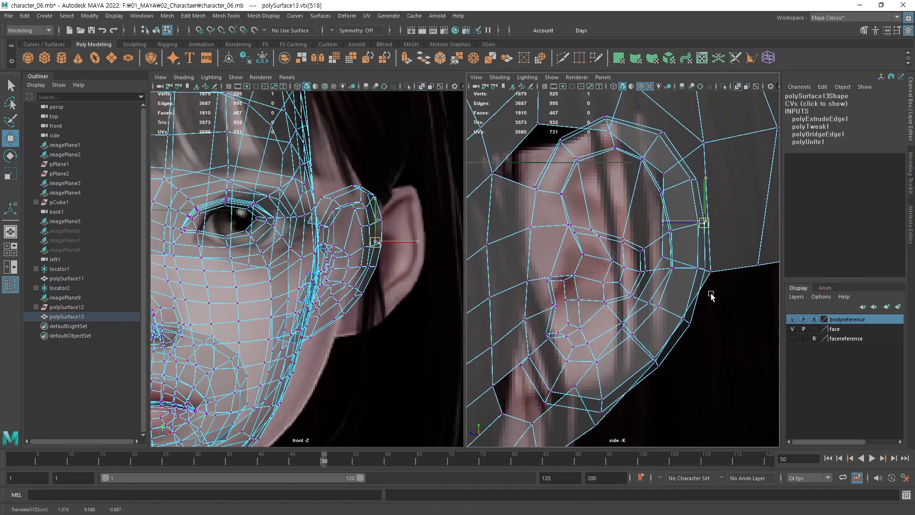
click(710, 272)
middle_drag(709, 273, 704, 269)
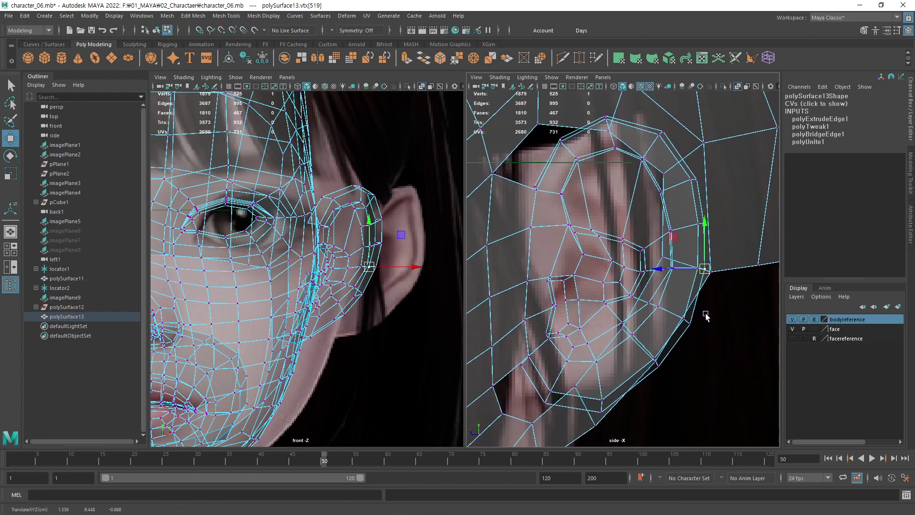
scroll(705, 314, up, 1)
mouse_move(666, 307)
alt+middle_down()
mouse_move(714, 271)
mouse_move(660, 329)
alt+middle_up()
click(691, 258)
click(649, 318)
Undo the last two vertex moves, show the right panel in perspective, and frame the ear.
key(ctrl+z)
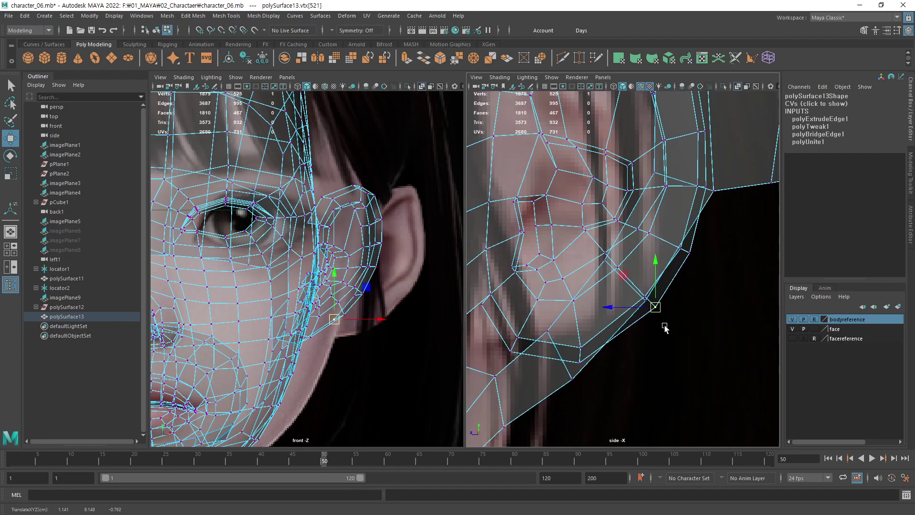
key(q)
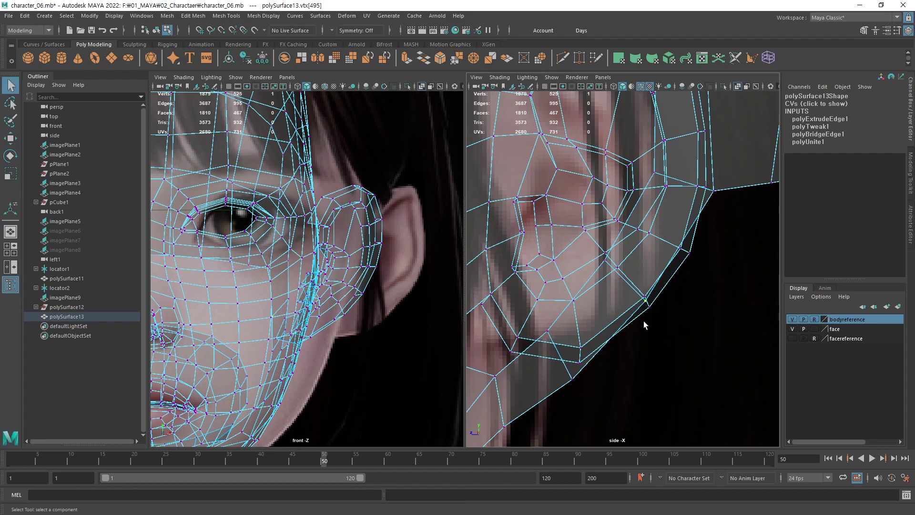
key(w)
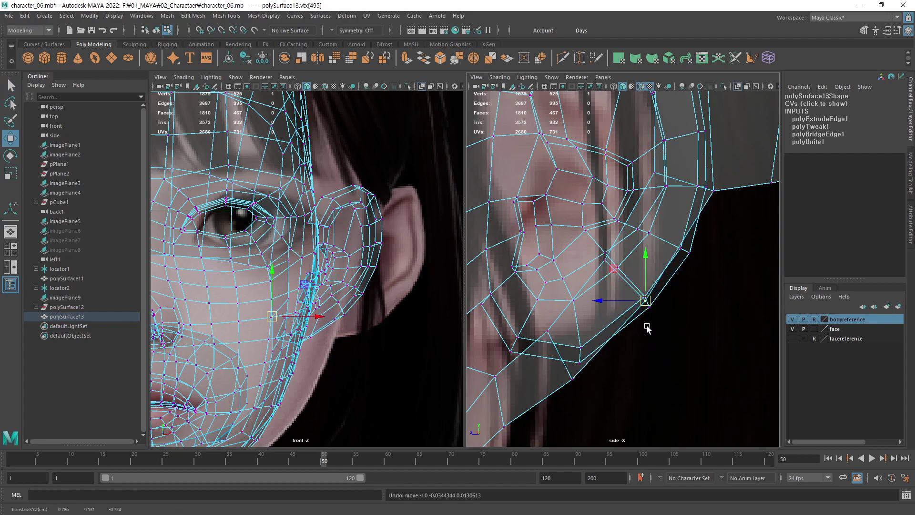
key(space)
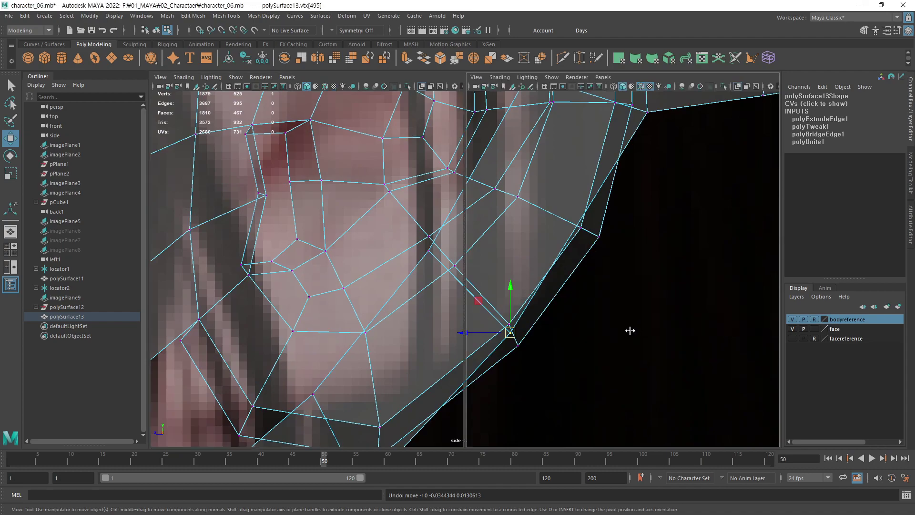
key(space)
key(space)
drag(652, 268, 651, 251)
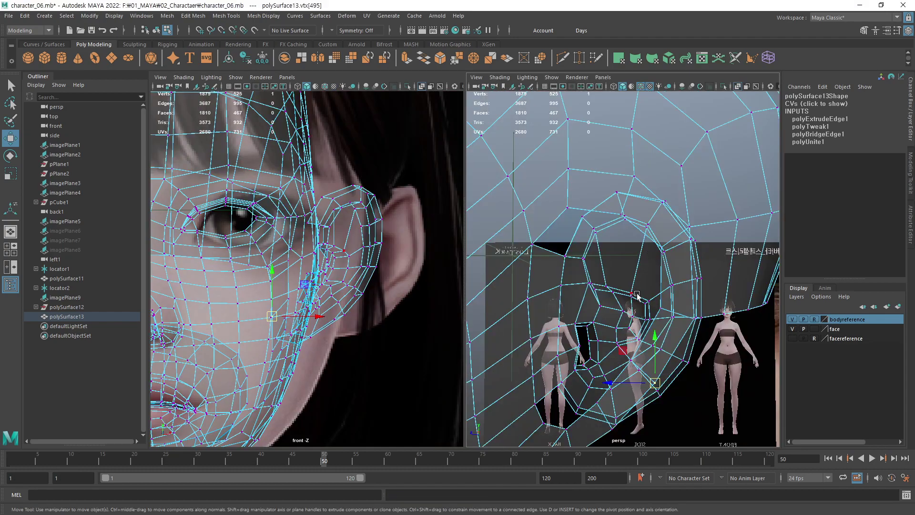
key(f)
Pick a seam vertex and return the right panel to the side camera, centred on the seam.
click(615, 346)
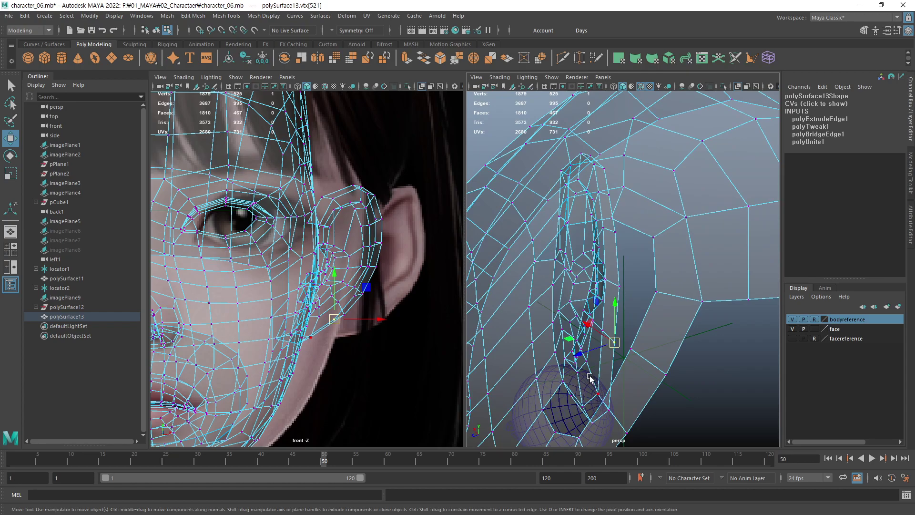
alt+drag(593, 368, 643, 386)
key(space)
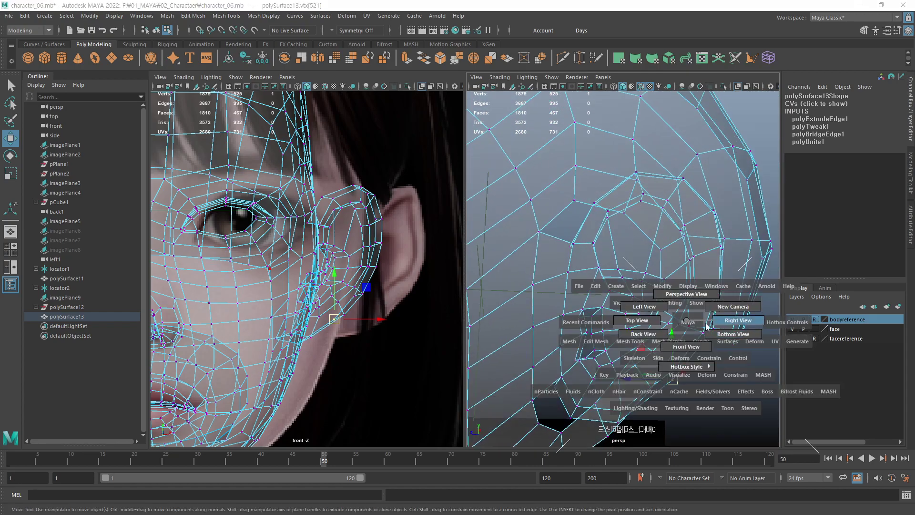
drag(714, 328, 738, 320)
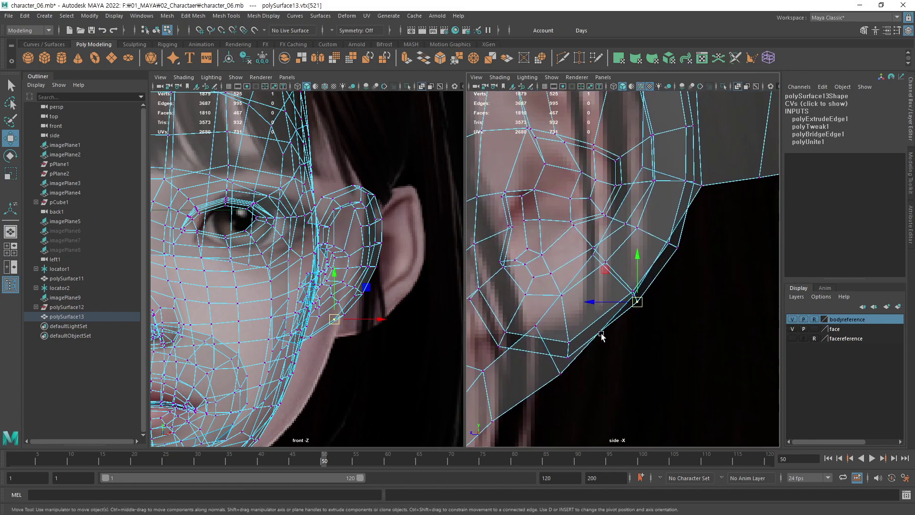
alt+middle_drag(681, 358, 659, 328)
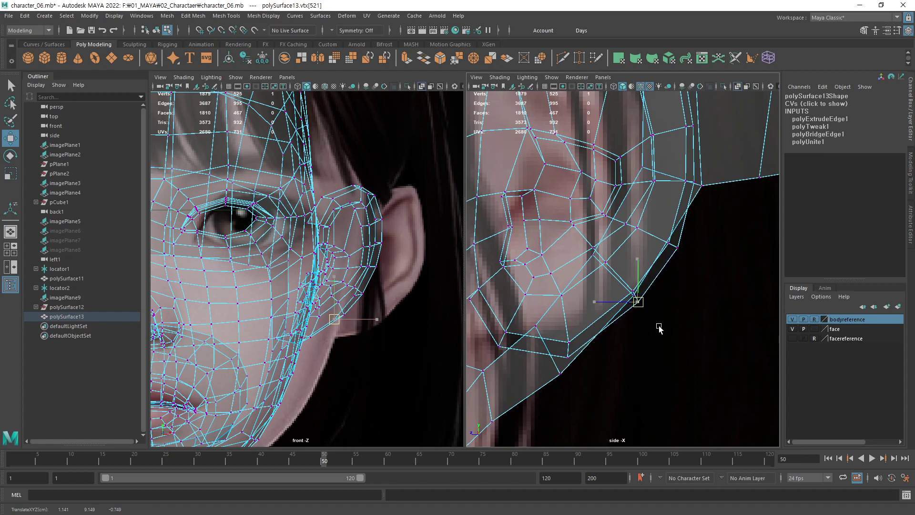
Pull three lower seam vertices up and right onto the side reference outline.
click(565, 357)
mouse_move(590, 380)
middle_down()
mouse_move(594, 370)
mouse_move(606, 377)
middle_up()
click(547, 360)
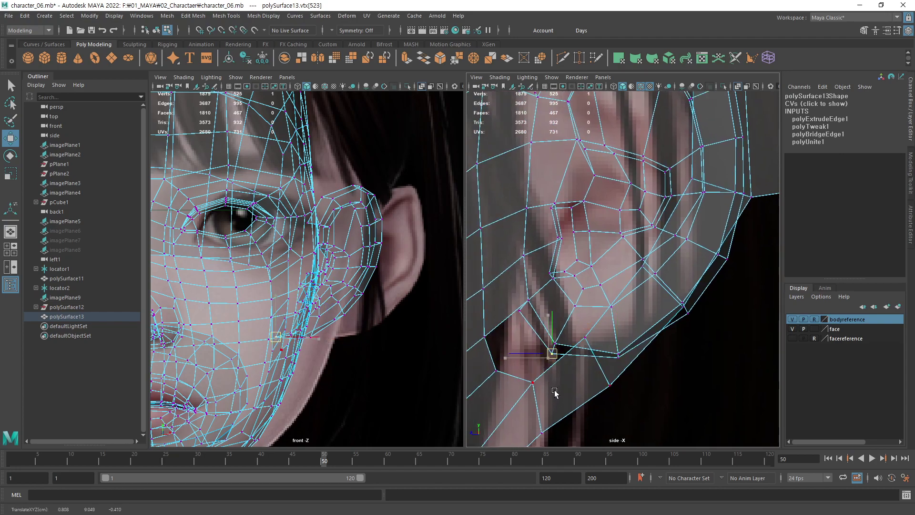
middle_drag(553, 400, 555, 385)
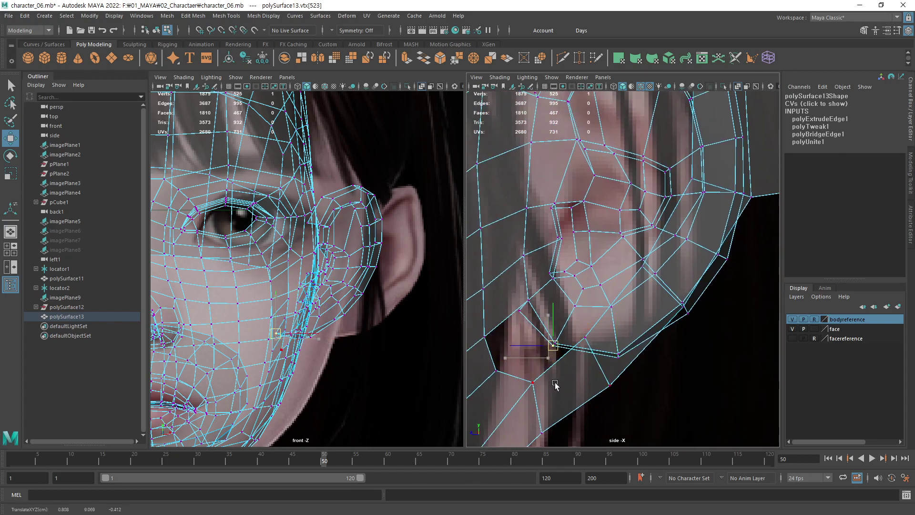
click(523, 315)
middle_drag(523, 339, 529, 329)
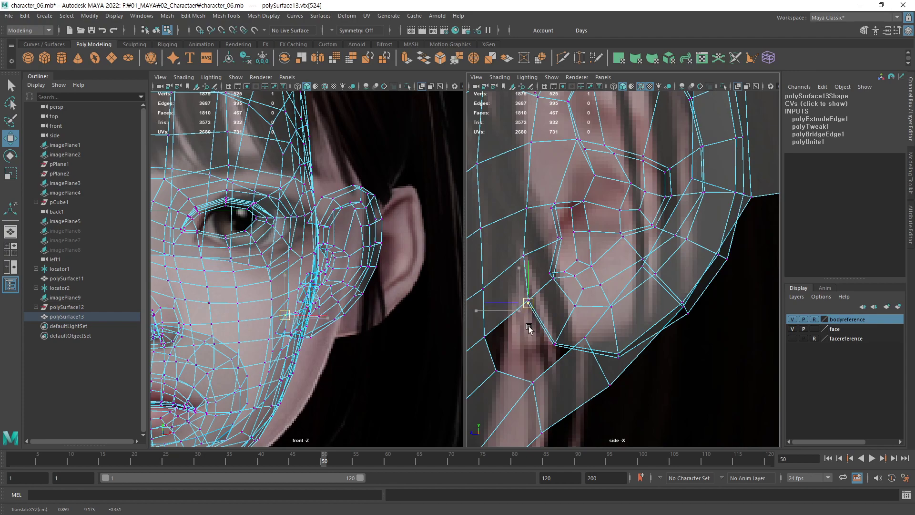
Clear the selection, bring the upper ear into view, and pick a vertex near the seam's top.
click(730, 370)
alt+middle_drag(661, 262, 650, 300)
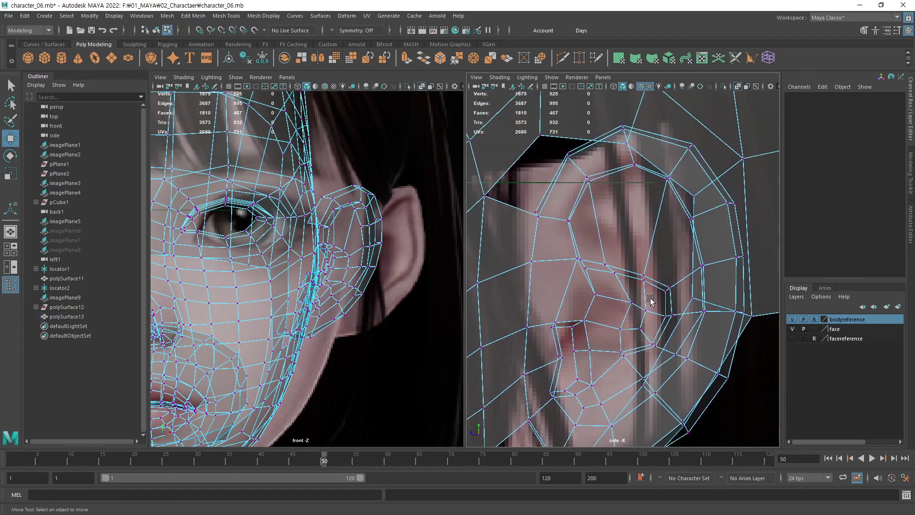
mouse_move(646, 234)
alt+middle_down()
mouse_move(650, 283)
mouse_move(661, 258)
alt+middle_up()
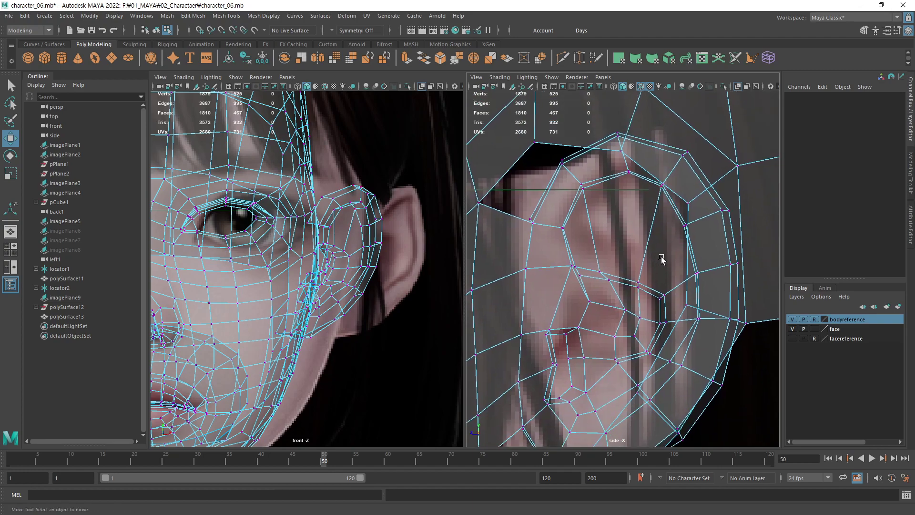
click(530, 213)
scroll(676, 292, down, 5)
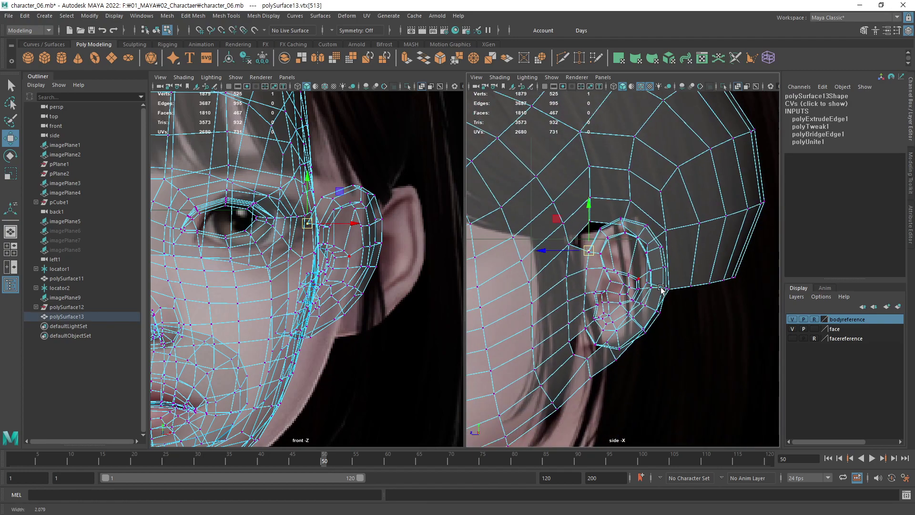
Show the right panel in perspective, orbited around the head and ear.
key(space)
drag(639, 280, 648, 258)
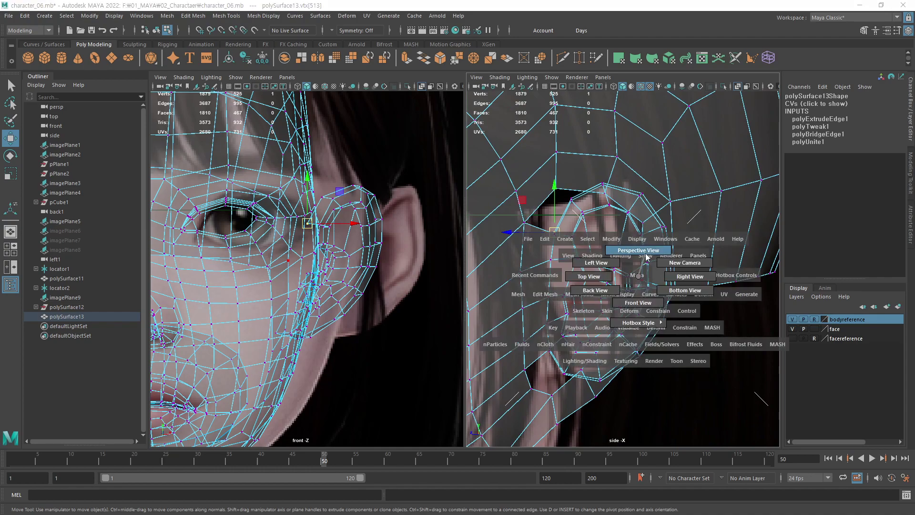
key(space)
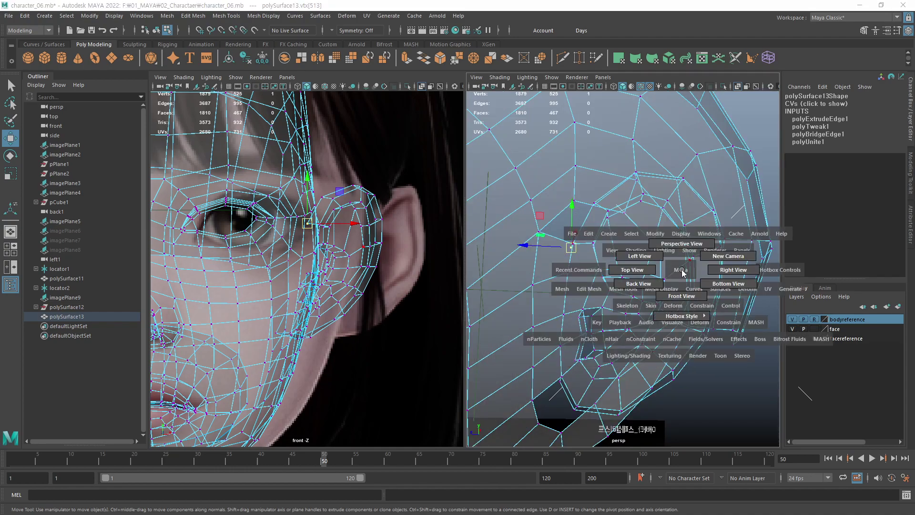
alt+drag(732, 88, 636, 328)
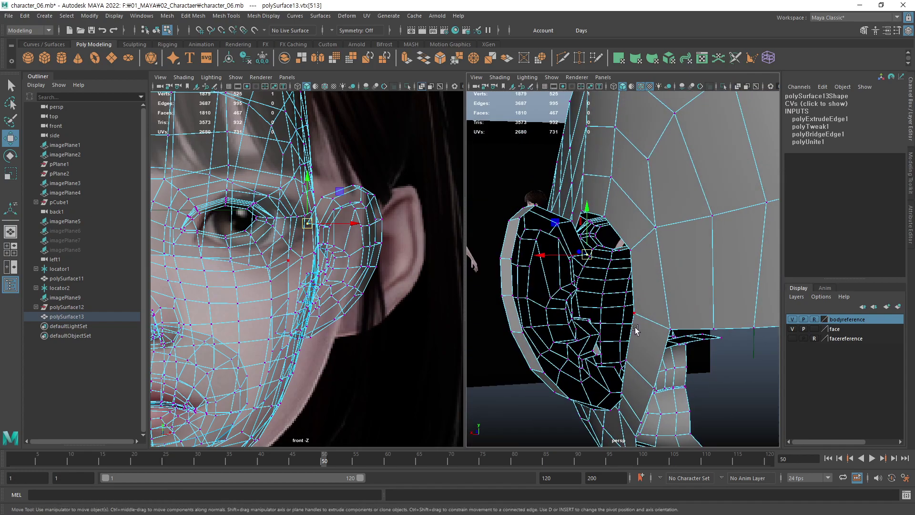
Slide a front-rim vertex sideways along X, then check the neighbouring rim vertices.
click(512, 257)
alt+drag(542, 282, 613, 287)
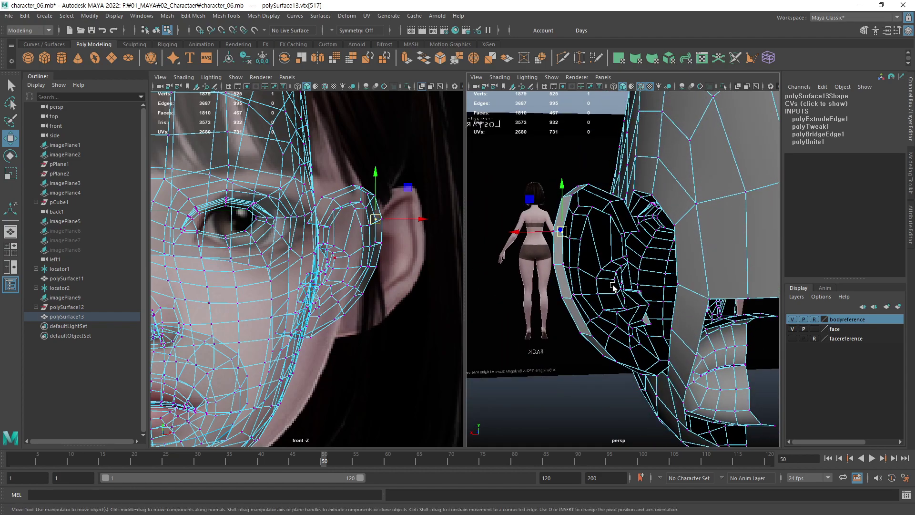
drag(529, 233, 542, 235)
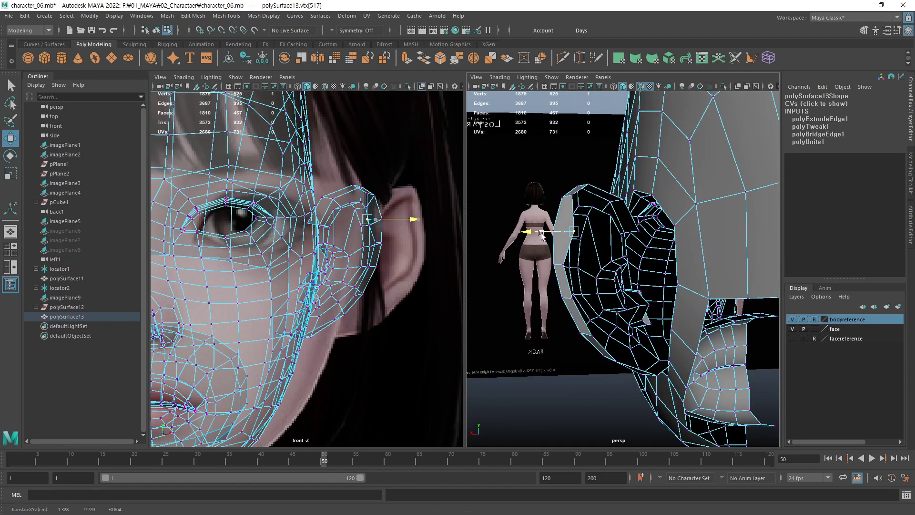
click(560, 267)
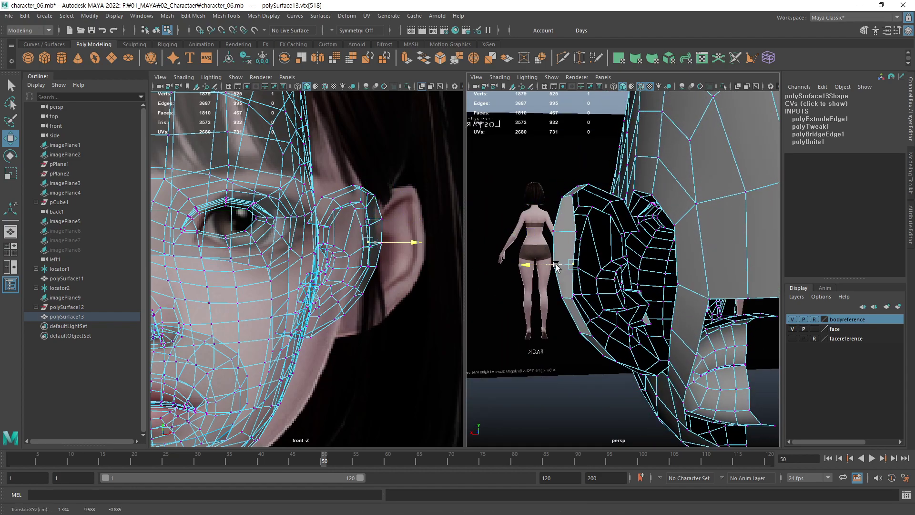
click(568, 300)
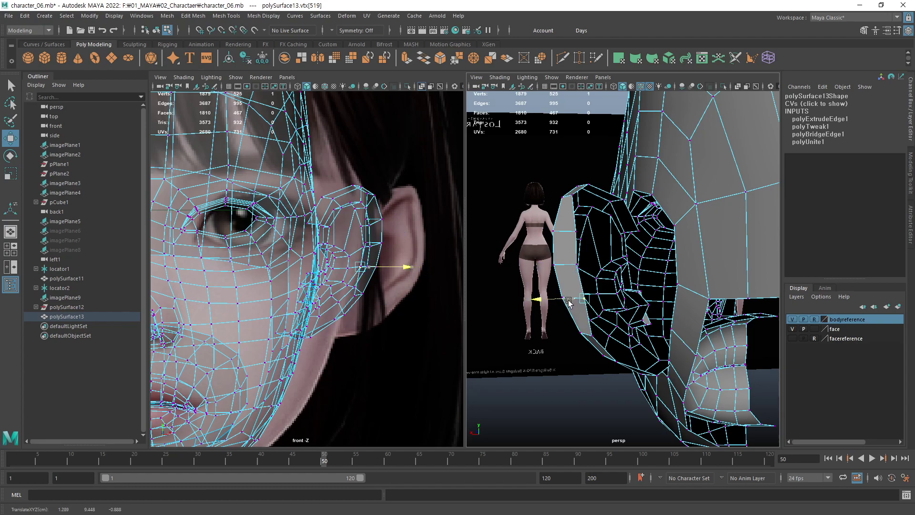
click(563, 266)
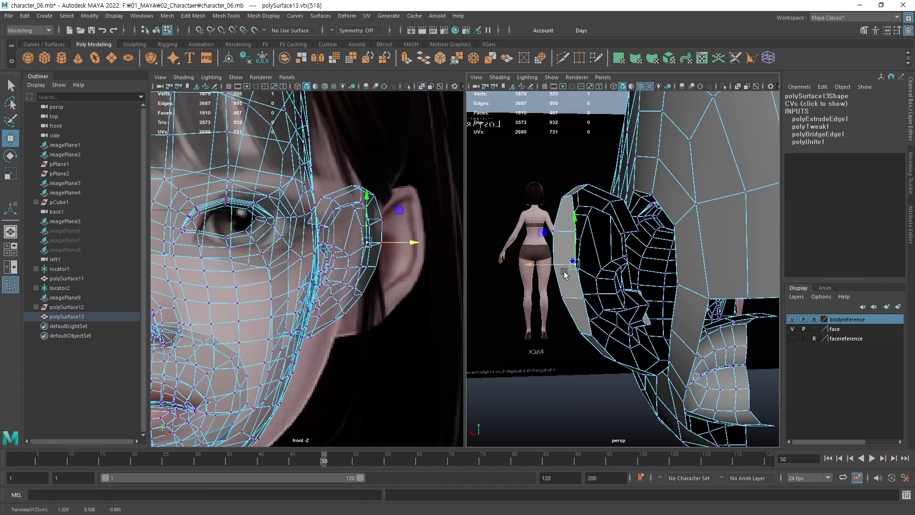
click(556, 231)
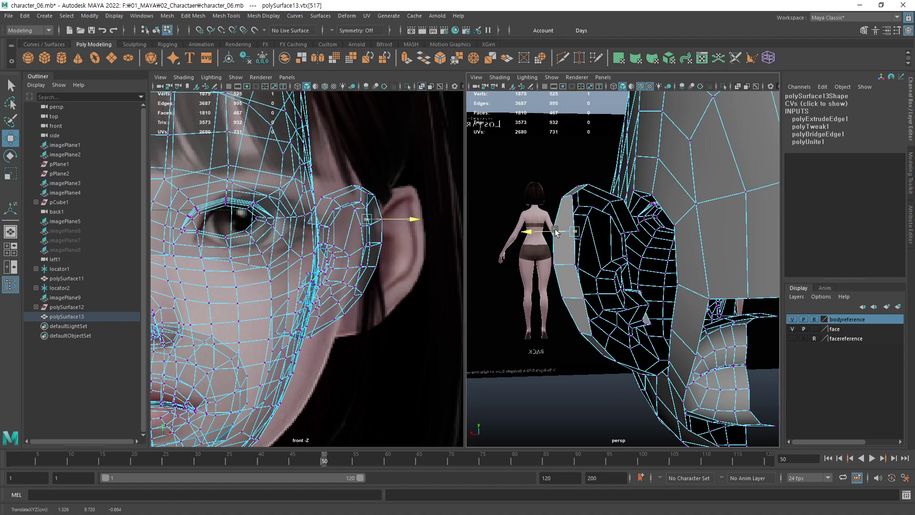
click(586, 337)
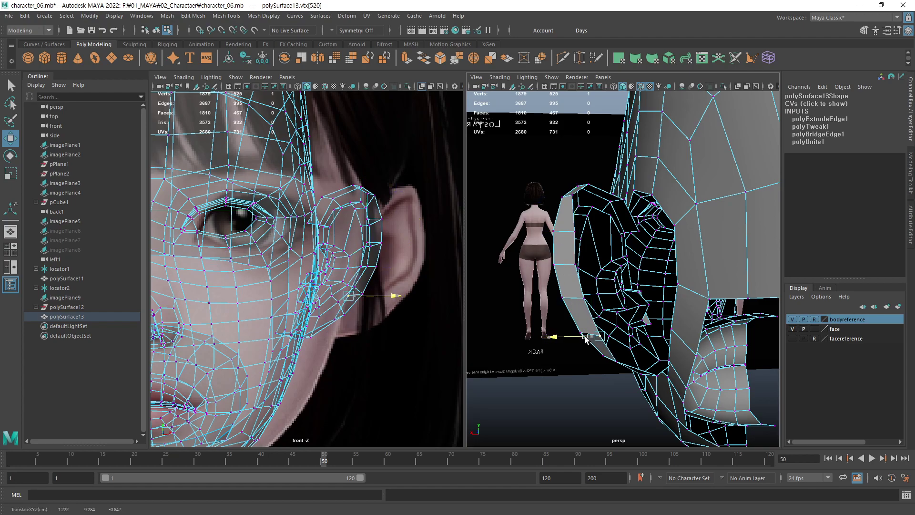
Nudge the vertices at the ear's lower join and lower edge slightly along X.
alt+drag(586, 337, 607, 292)
click(606, 291)
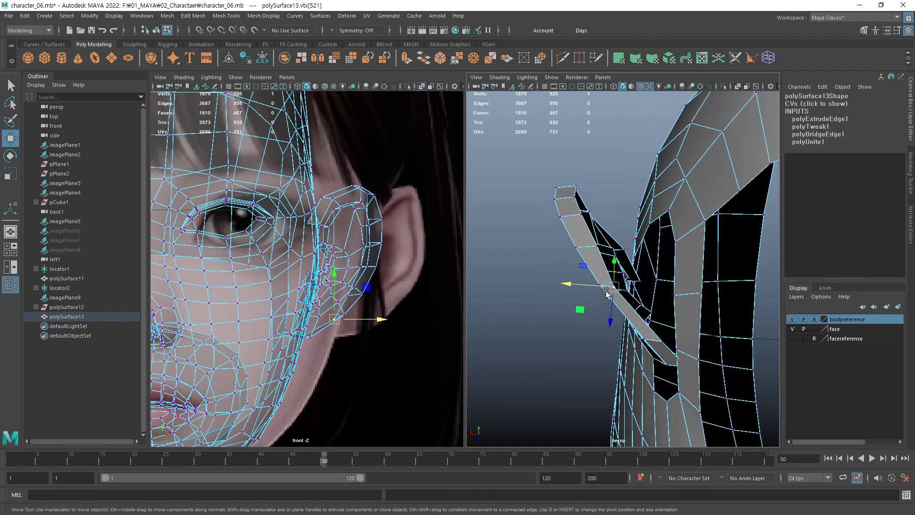
middle_drag(607, 291, 603, 288)
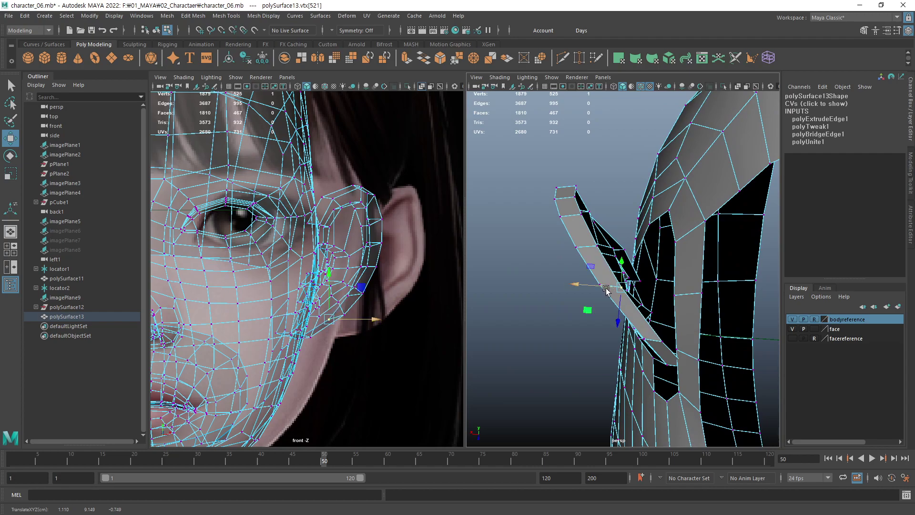
mouse_move(655, 352)
alt+mouse_down()
mouse_move(668, 320)
mouse_move(598, 327)
alt+mouse_up()
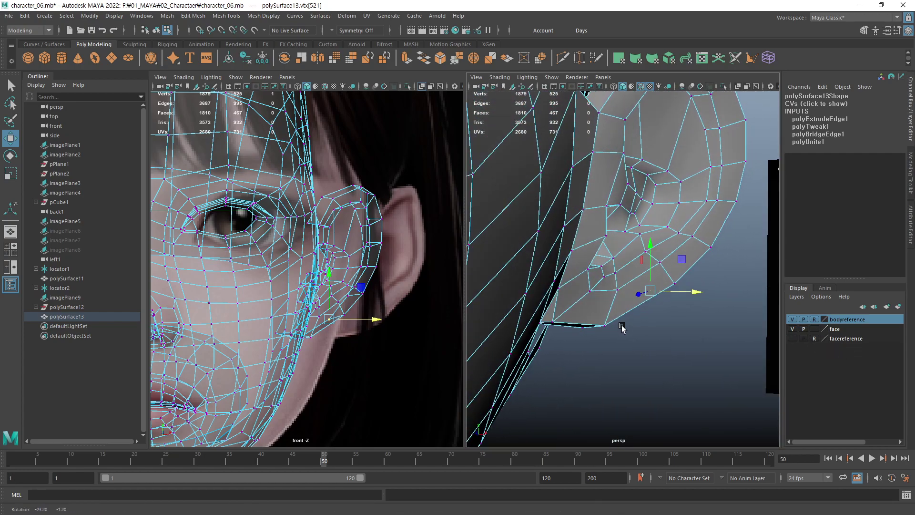
click(568, 321)
middle_drag(605, 327, 611, 327)
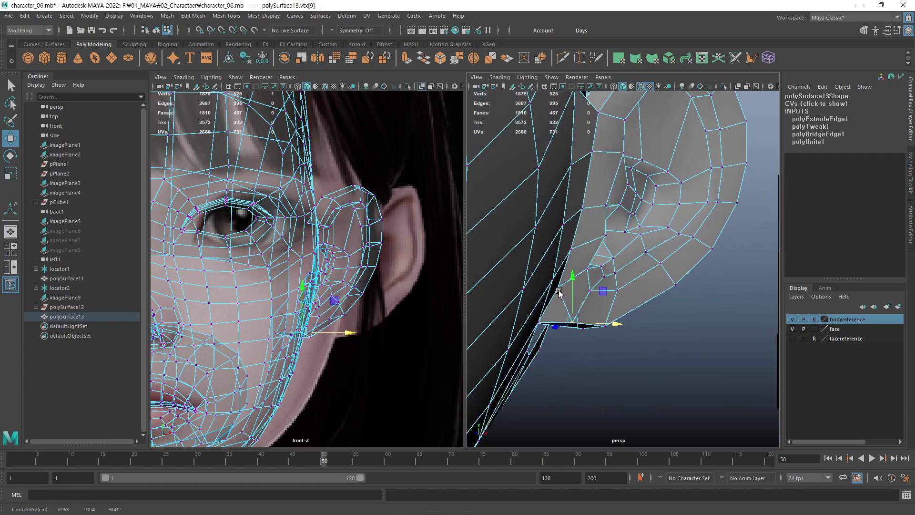
drag(615, 325, 616, 324)
Move the earlobe vertices outward along X, then deselect.
click(552, 292)
drag(598, 290, 636, 293)
click(592, 305)
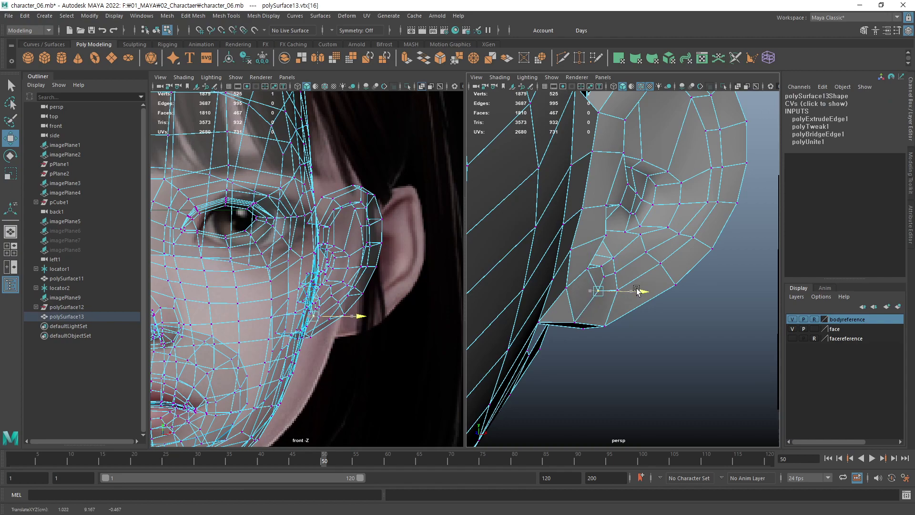
click(649, 345)
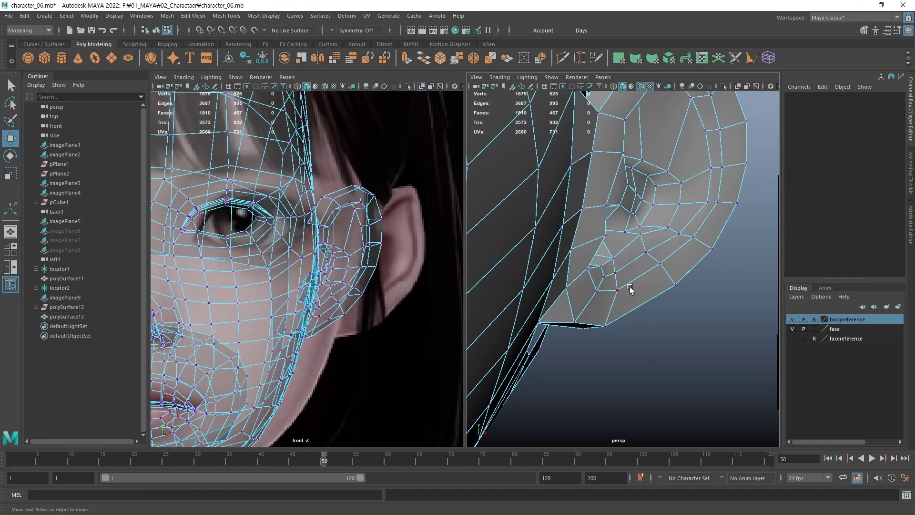
click(616, 273)
drag(649, 273, 659, 275)
click(629, 300)
Orbit to the ear's front and inspect the vertices where the ear meets the head.
mouse_move(616, 362)
alt+mouse_down()
mouse_move(613, 296)
mouse_move(607, 311)
mouse_move(542, 306)
mouse_move(589, 300)
alt+mouse_up()
click(524, 316)
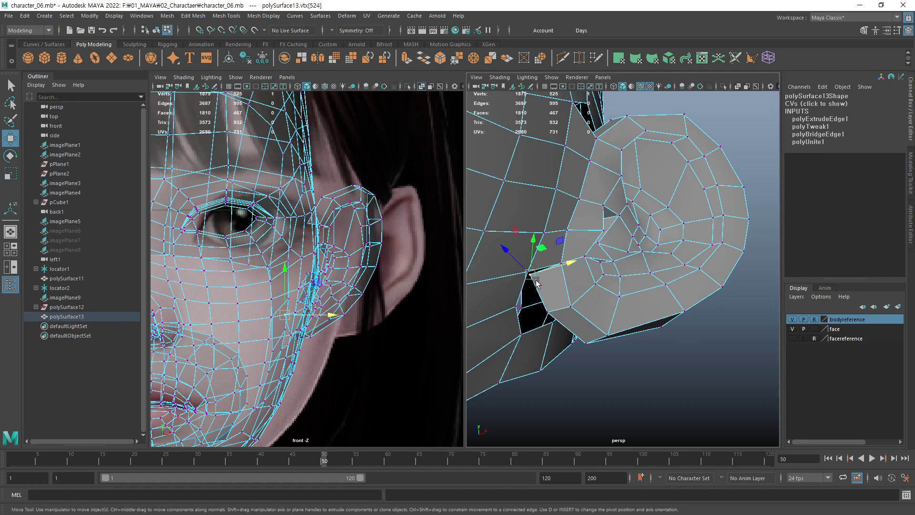
click(548, 270)
mouse_move(593, 284)
alt+mouse_down()
mouse_move(579, 280)
mouse_move(593, 268)
alt+mouse_up()
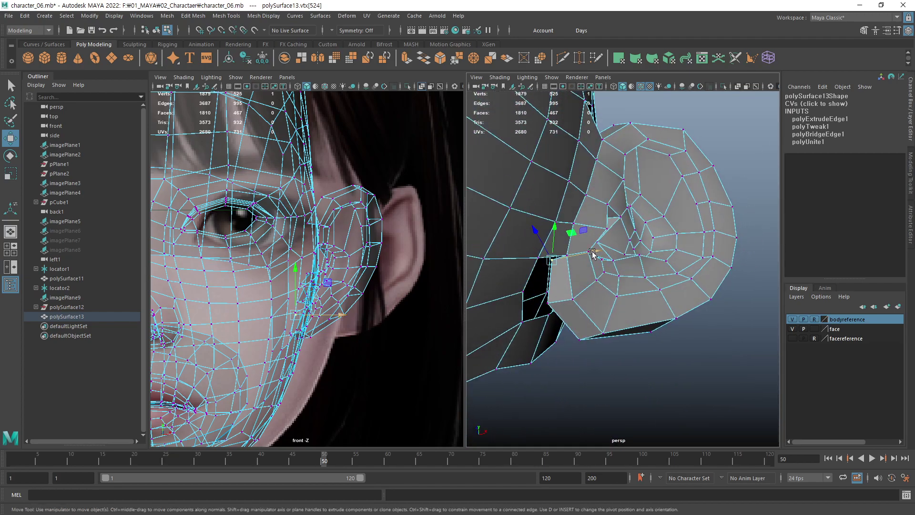
mouse_move(592, 254)
alt+mouse_down()
mouse_move(511, 330)
mouse_move(670, 323)
mouse_move(634, 305)
alt+mouse_up()
Shift the ear-to-head strip vertices along X, deselect, and orbit to inspect the inner ear.
click(579, 259)
mouse_move(619, 274)
mouse_down()
mouse_move(612, 275)
mouse_move(665, 255)
mouse_move(682, 261)
mouse_up()
click(645, 248)
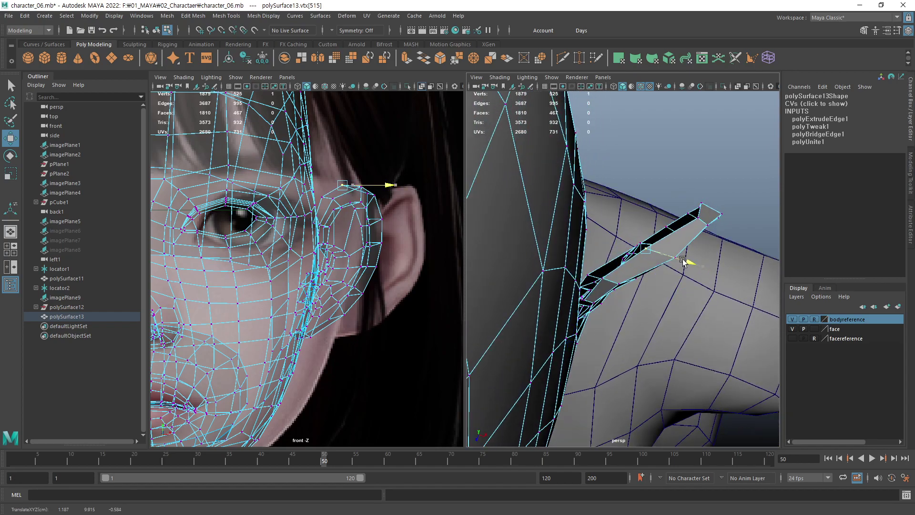
click(690, 215)
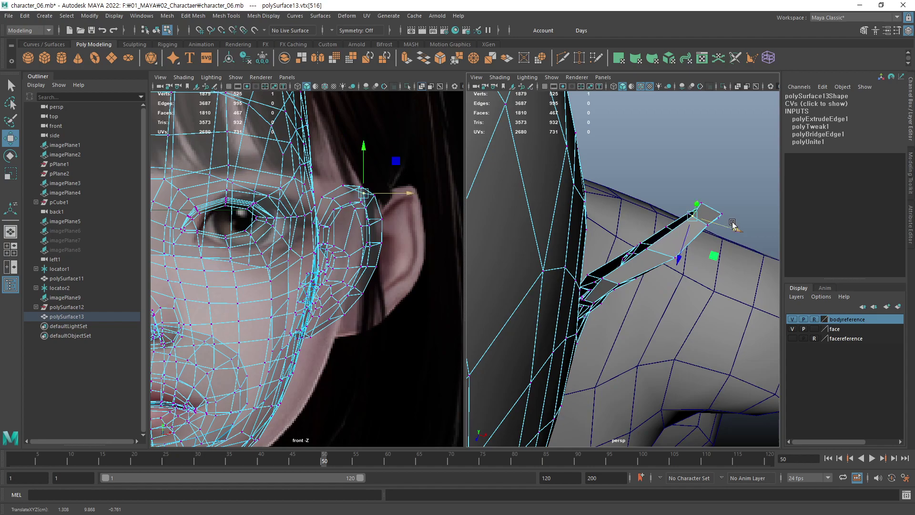
click(733, 223)
mouse_move(733, 223)
alt+mouse_down()
mouse_move(501, 239)
mouse_move(688, 239)
mouse_move(603, 280)
mouse_move(721, 251)
mouse_move(644, 298)
mouse_move(638, 292)
alt+mouse_up()
alt+right_drag(638, 292, 663, 268)
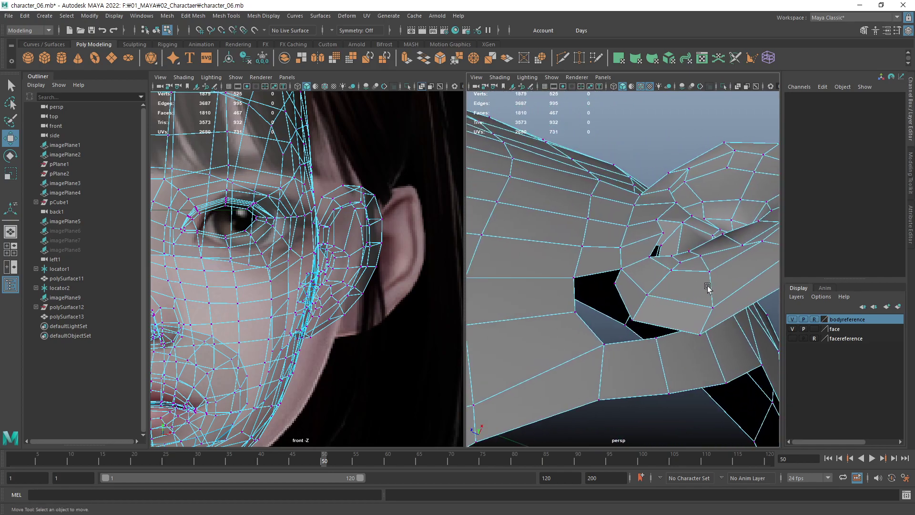
Move vertices 516–521 on the ear's inner edge along X, then deselect.
mouse_move(708, 288)
alt+mouse_down()
mouse_move(609, 315)
mouse_move(531, 303)
alt+mouse_up()
click(575, 233)
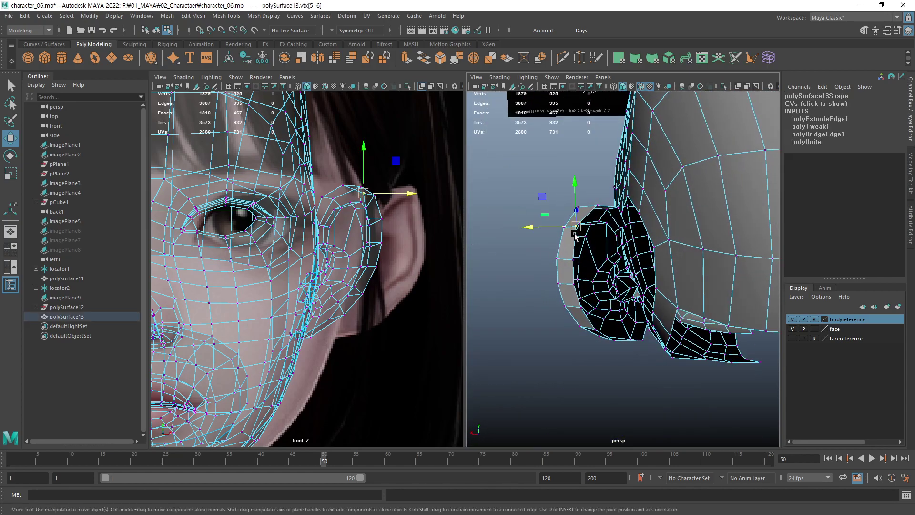
drag(574, 234, 549, 228)
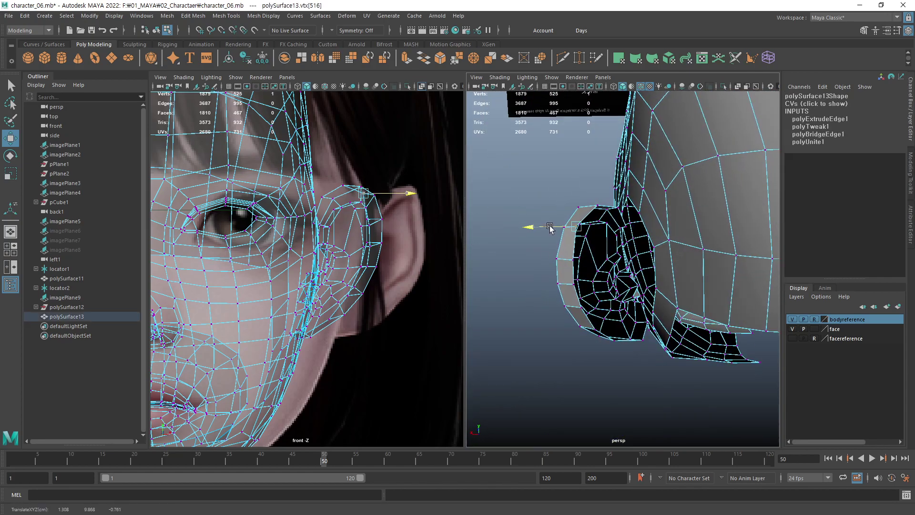
click(570, 262)
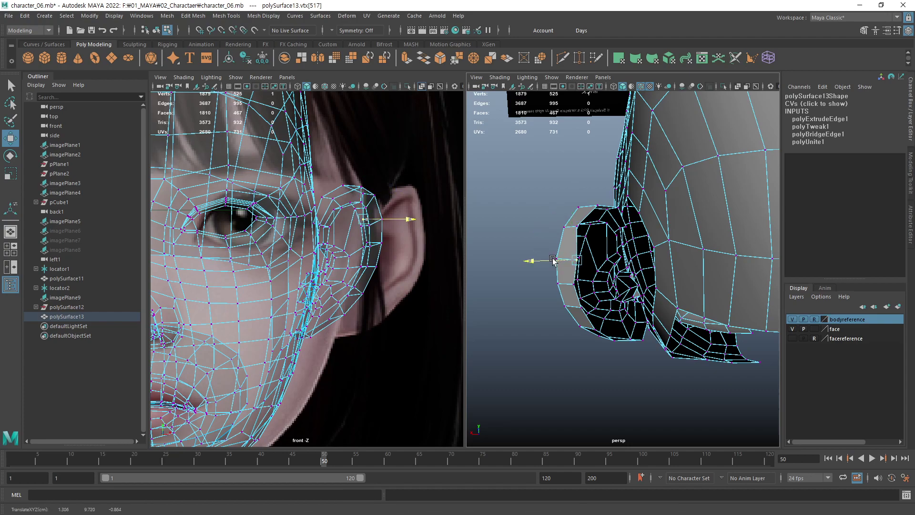
click(574, 288)
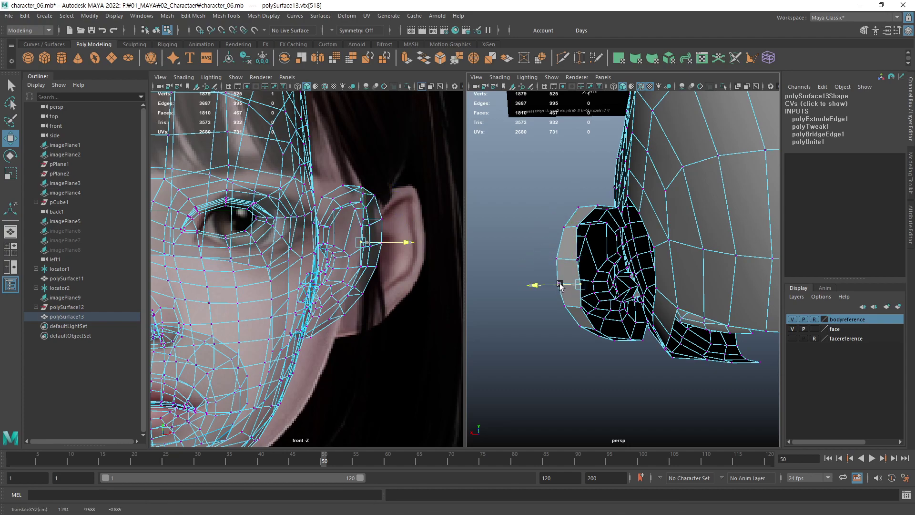
click(564, 309)
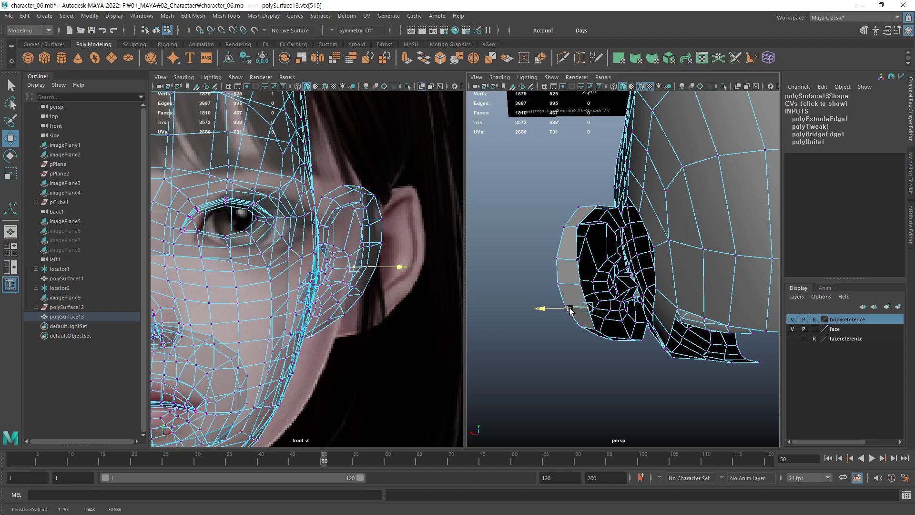
alt+drag(570, 310, 583, 302)
click(576, 300)
click(601, 331)
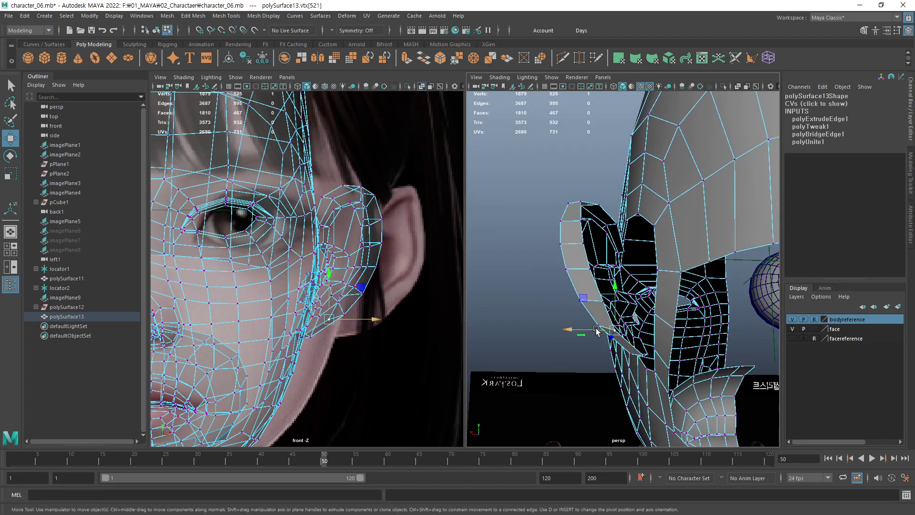
click(534, 334)
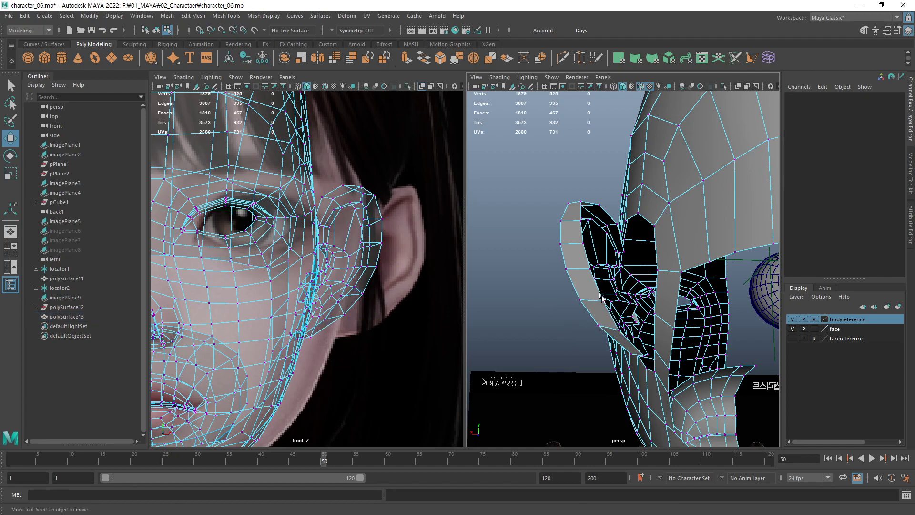
mouse_move(534, 334)
alt+mouse_down()
mouse_move(708, 319)
mouse_move(711, 340)
mouse_move(619, 435)
mouse_move(628, 306)
mouse_move(705, 302)
mouse_move(733, 360)
mouse_move(754, 327)
mouse_move(756, 343)
mouse_move(717, 385)
mouse_move(711, 330)
mouse_move(709, 345)
mouse_move(692, 349)
mouse_move(725, 320)
mouse_move(694, 347)
alt+mouse_up()
key(3)
key(1)
scroll(719, 322, up, 2)
scroll(708, 324, up, 2)
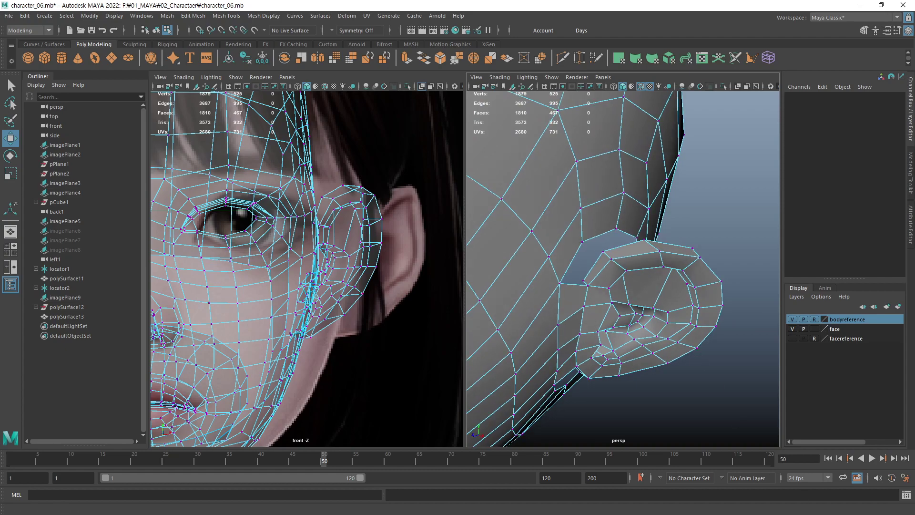
mouse_move(694, 347)
alt+mouse_down()
mouse_move(656, 259)
mouse_move(621, 327)
mouse_move(641, 315)
mouse_move(554, 295)
mouse_move(563, 326)
mouse_move(596, 299)
mouse_move(602, 272)
mouse_move(589, 269)
alt+mouse_up()
scroll(596, 299, up, 3)
scroll(602, 271, up, 2)
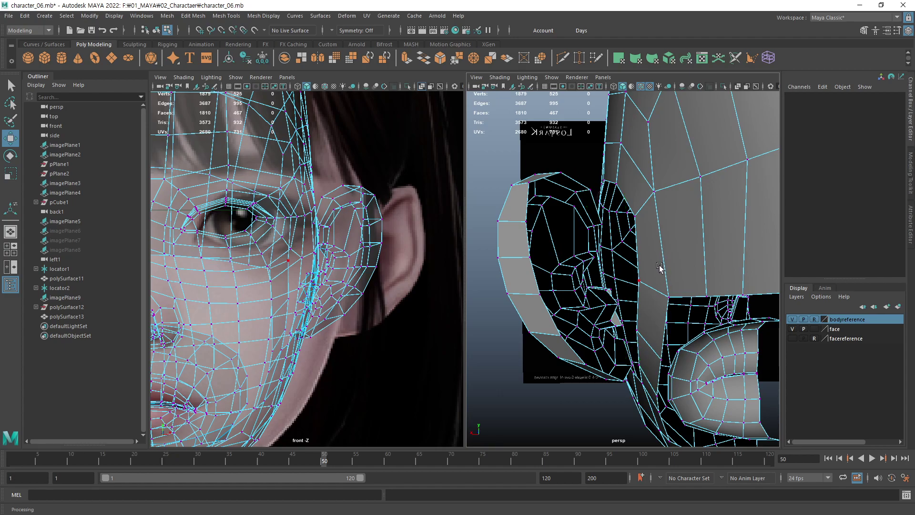
mouse_move(660, 266)
alt+mouse_down()
mouse_move(660, 311)
mouse_move(666, 296)
mouse_move(709, 318)
mouse_move(665, 332)
alt+mouse_up()
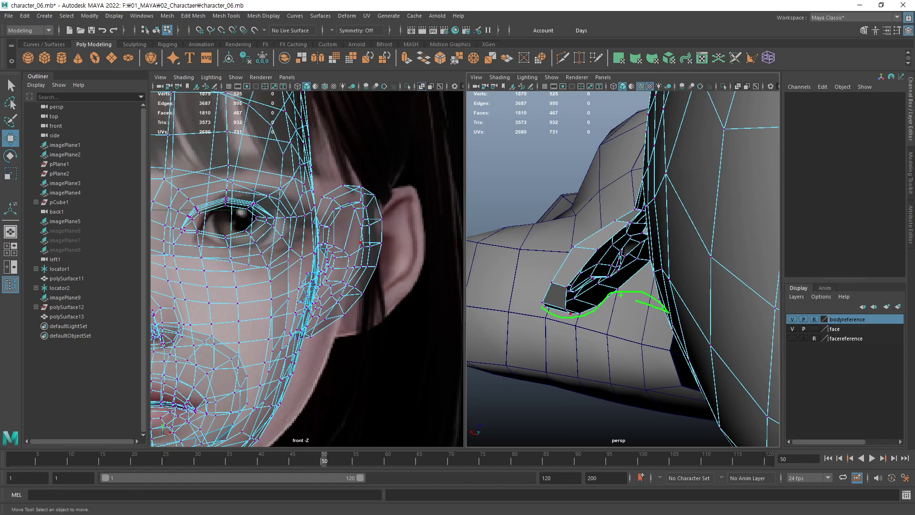
mouse_move(637, 279)
alt+mouse_down()
mouse_move(615, 314)
mouse_move(619, 246)
alt+mouse_up()
Select the full edge loop along the back of the ear rim in edge mode.
key(F10)
click(590, 231)
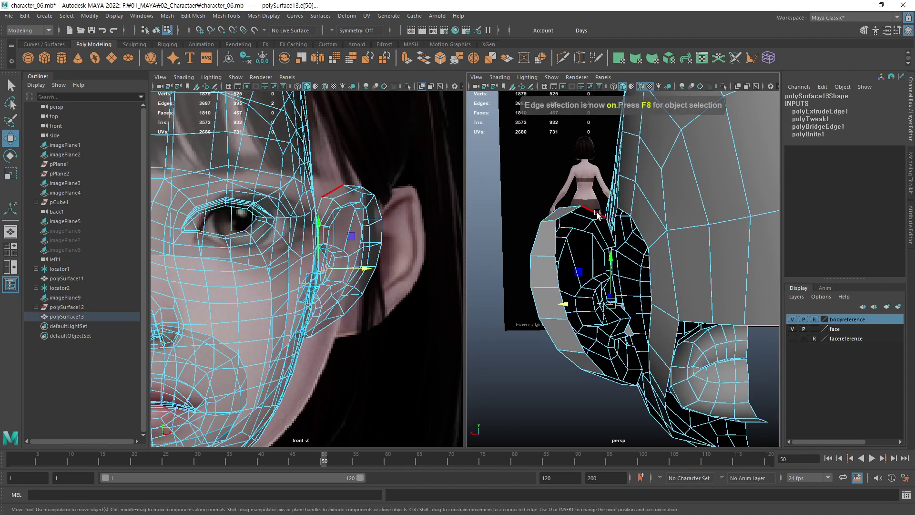
click(611, 233)
alt+drag(612, 238, 806, 278)
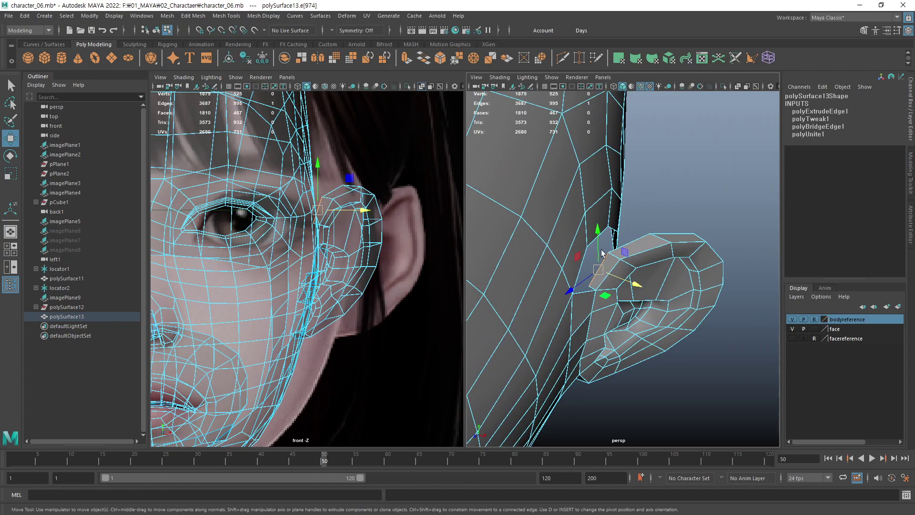
mouse_move(646, 283)
alt+mouse_down()
mouse_move(677, 279)
mouse_move(694, 221)
alt+mouse_up()
shift+click(685, 278)
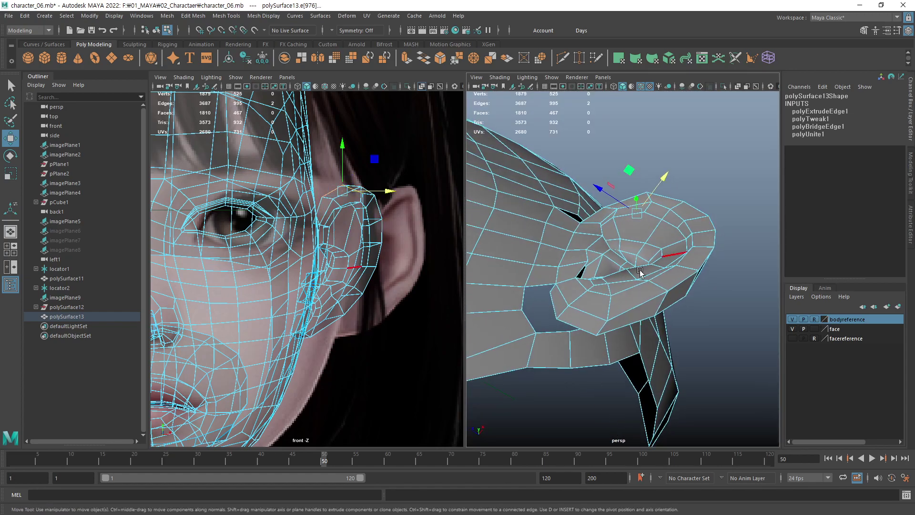
shift+double_click(578, 329)
mouse_move(578, 329)
alt+mouse_down()
mouse_move(568, 353)
mouse_move(632, 290)
alt+mouse_up()
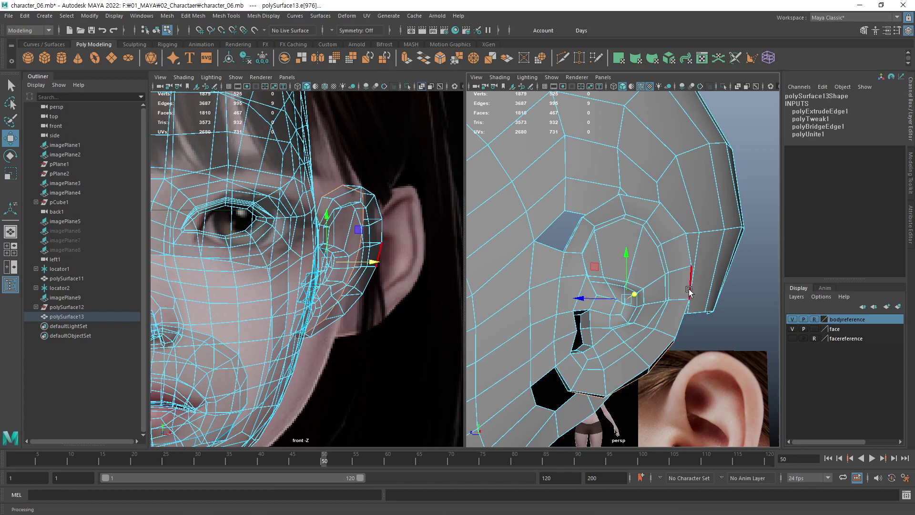
mouse_move(584, 309)
alt+mouse_down()
mouse_move(561, 316)
mouse_move(580, 304)
mouse_move(570, 304)
alt+mouse_up()
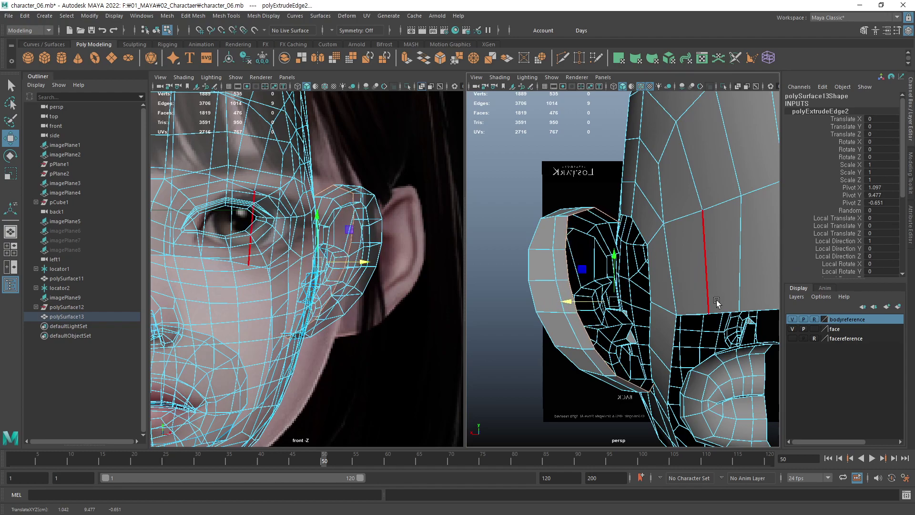
Scale the extruded rim down to about two-thirds size.
key(r)
middle_drag(717, 301, 680, 356)
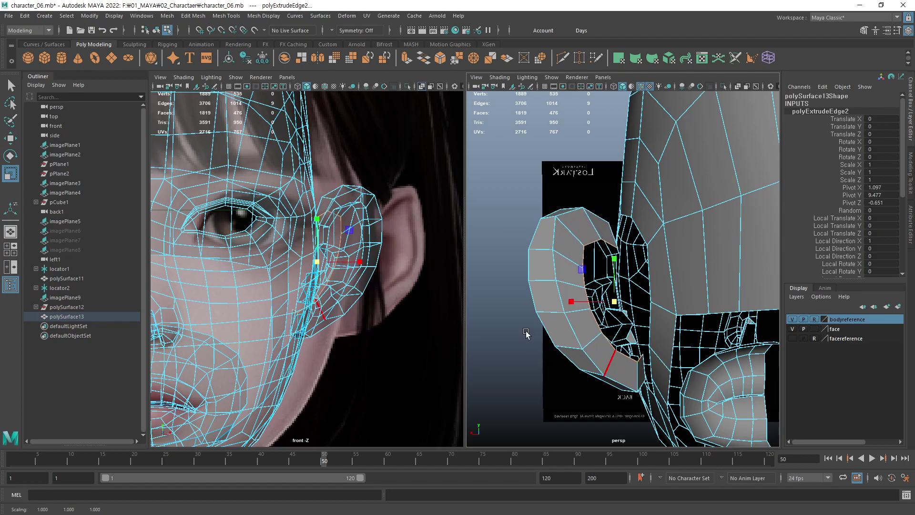
mouse_move(562, 329)
alt+mouse_down()
mouse_move(596, 345)
mouse_move(725, 352)
mouse_move(661, 355)
mouse_move(620, 324)
alt+mouse_up()
alt+right_drag(620, 325, 622, 318)
mouse_move(622, 318)
alt+mouse_down()
mouse_move(616, 346)
mouse_move(653, 318)
mouse_move(669, 357)
mouse_move(643, 347)
alt+mouse_up()
Select a vertex at the bottom of the rim and change the panel to side view.
key(F9)
click(642, 309)
key(space)
Zoom in on the ear in the side view and move the lower rim vertices onto the reference outline.
alt+middle_drag(643, 347, 677, 223)
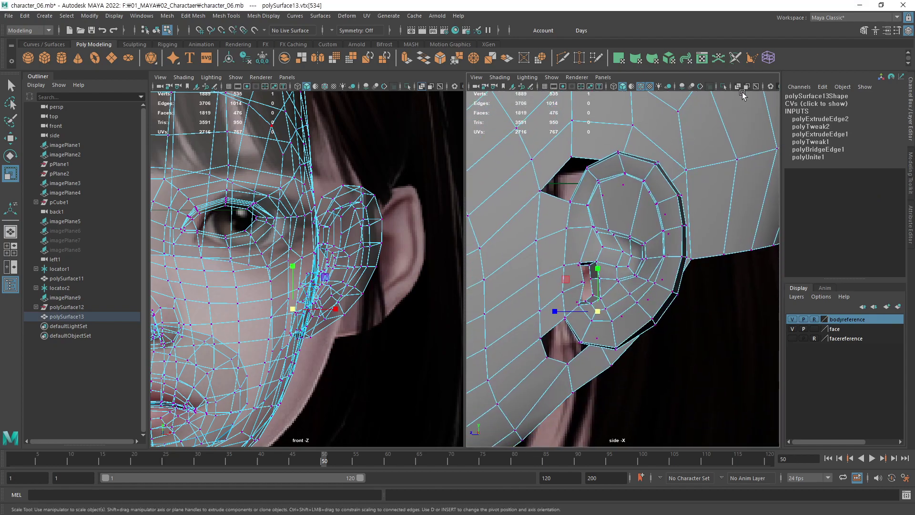
alt+right_drag(742, 95, 686, 297)
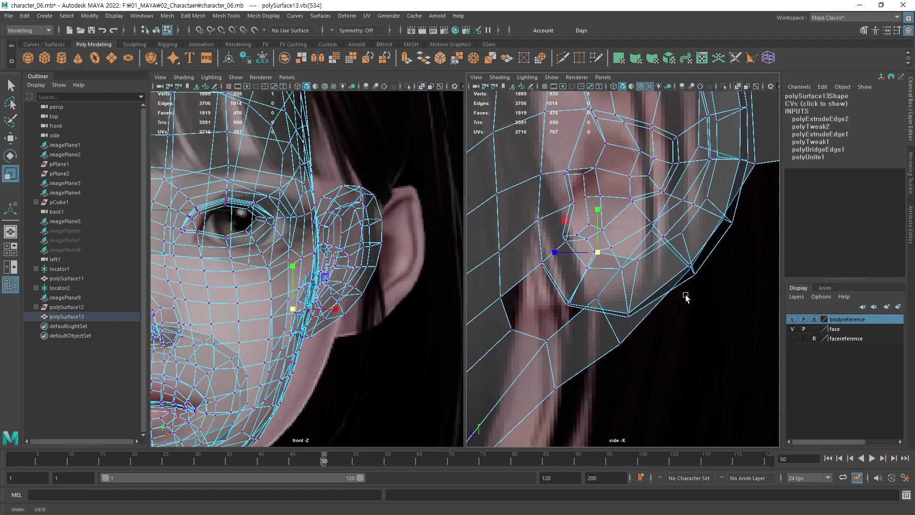
key(w)
middle_drag(686, 296, 674, 337)
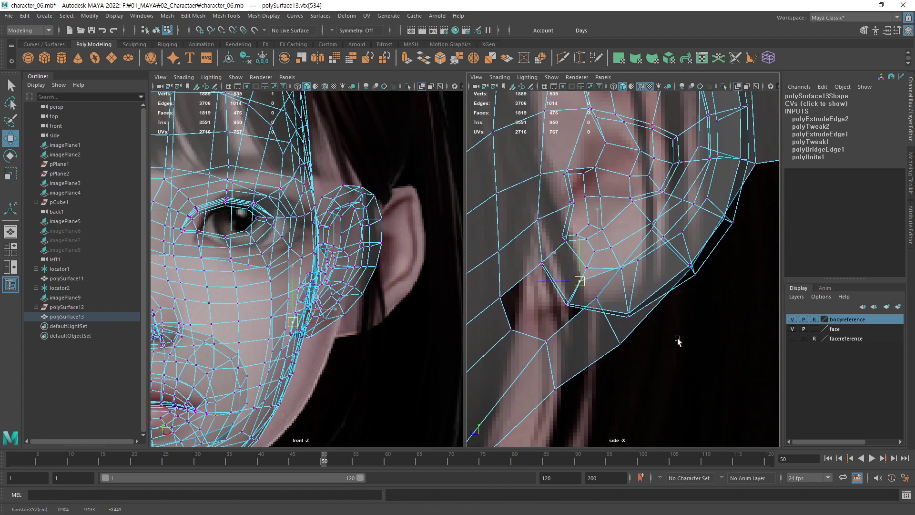
click(638, 260)
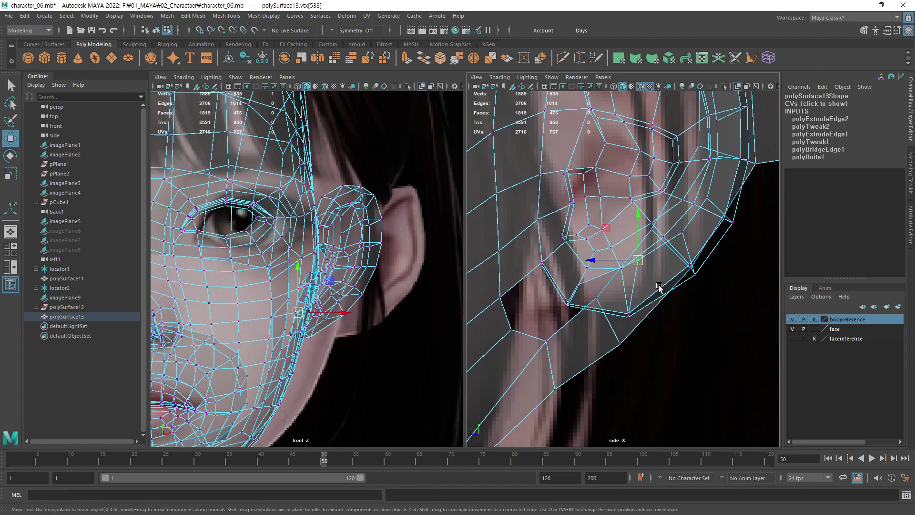
mouse_move(658, 285)
middle_down()
mouse_move(664, 324)
mouse_move(597, 302)
middle_up()
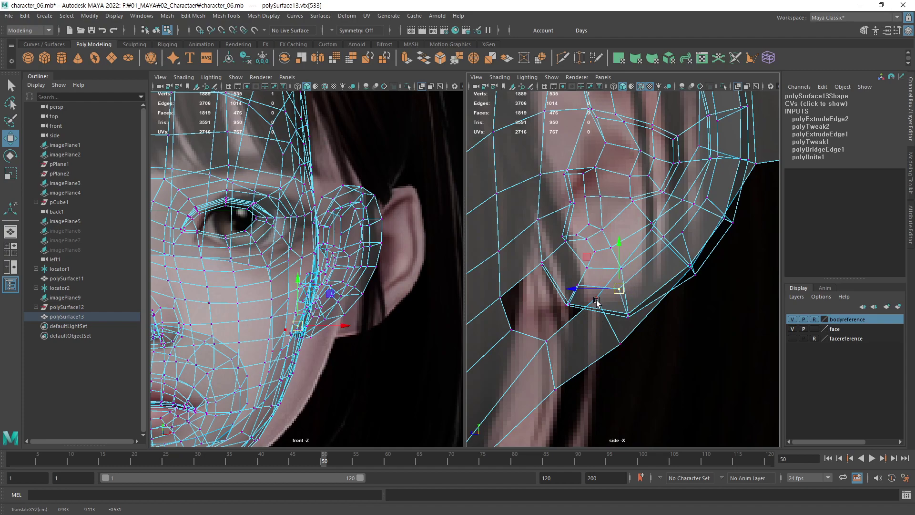
click(582, 278)
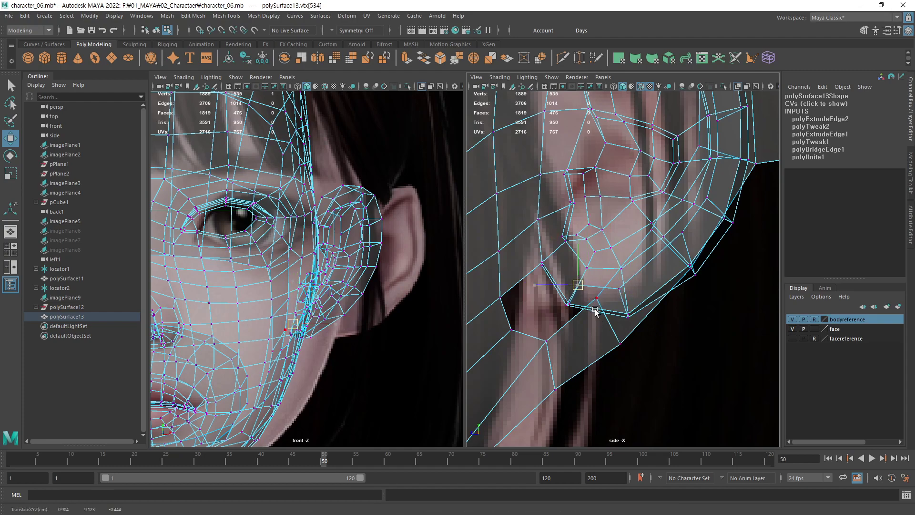
click(620, 290)
middle_drag(622, 293, 667, 287)
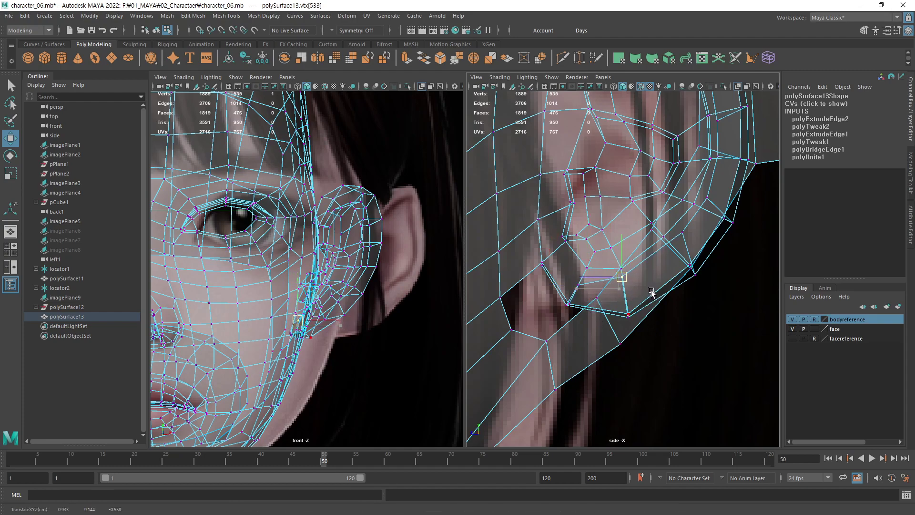
click(694, 264)
scroll(684, 236, down, 2)
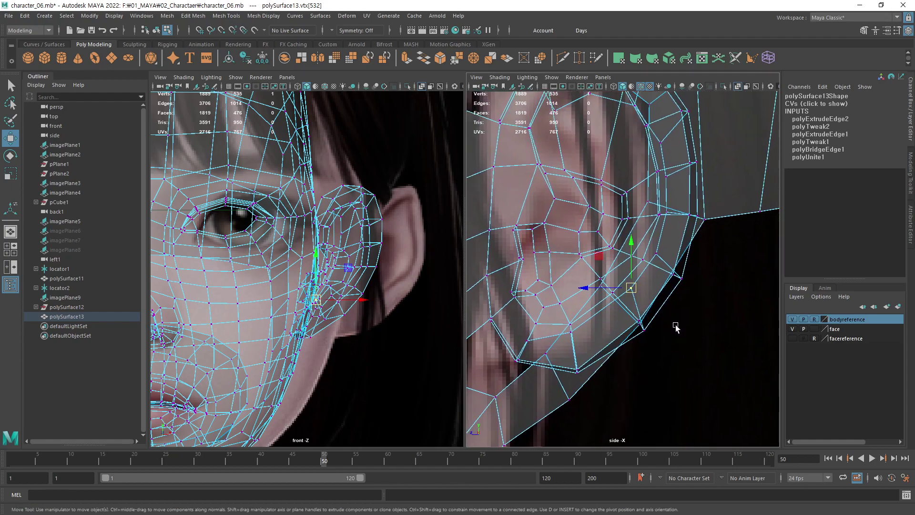
middle_drag(672, 328, 663, 332)
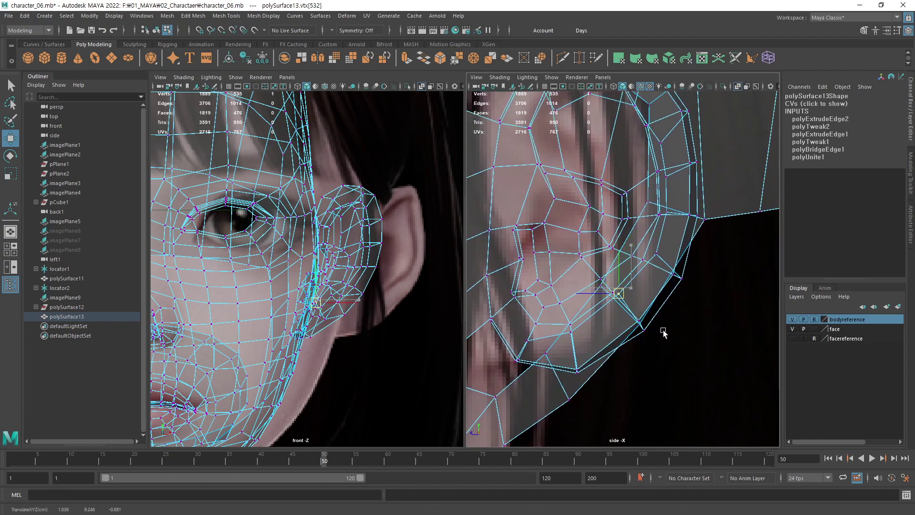
Raise the rim vertices further up the ear and pull the upper one left toward the reference.
click(664, 266)
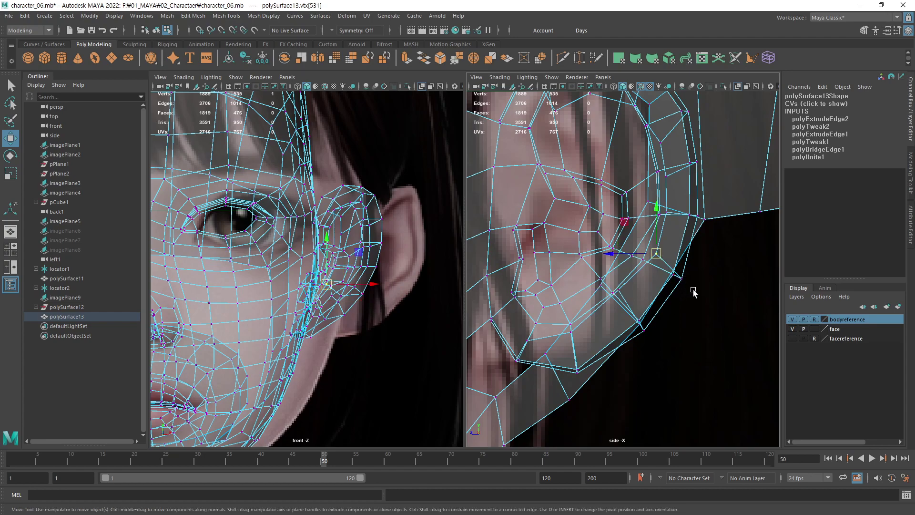
middle_drag(654, 255, 668, 248)
middle_drag(681, 290, 685, 234)
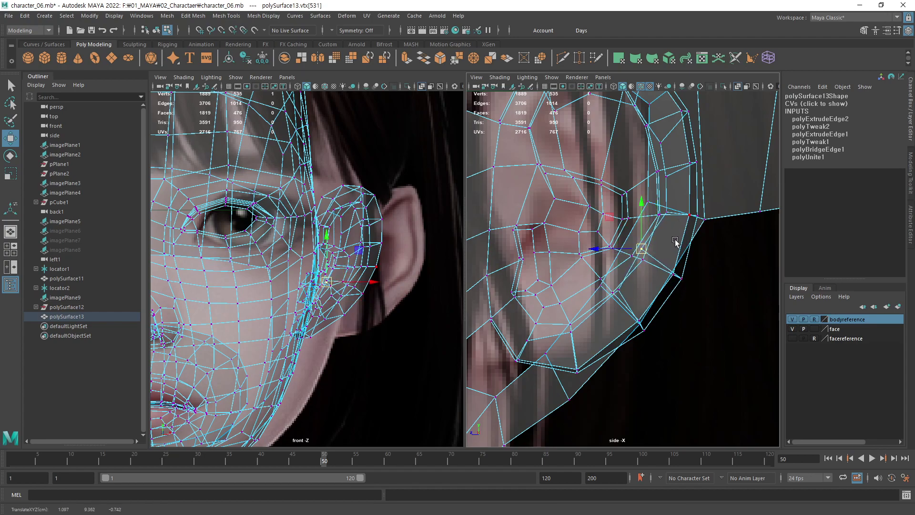
click(660, 215)
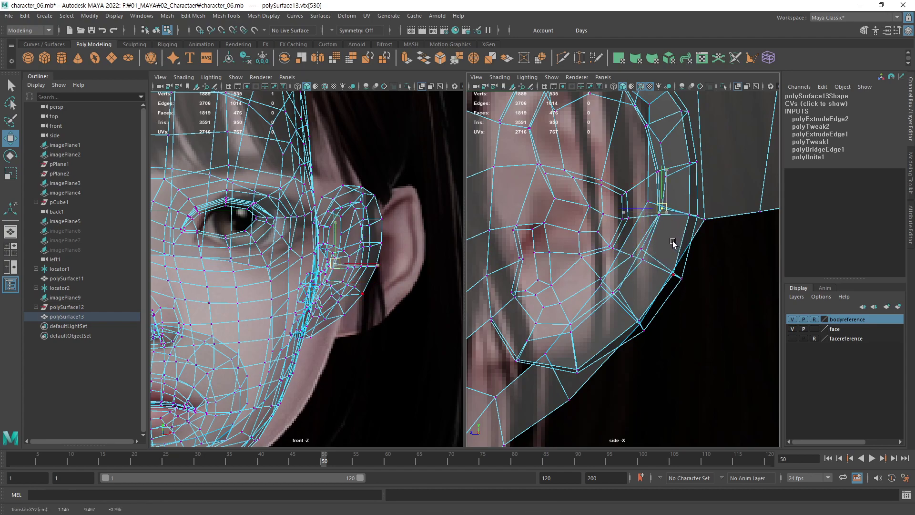
middle_drag(669, 246, 664, 243)
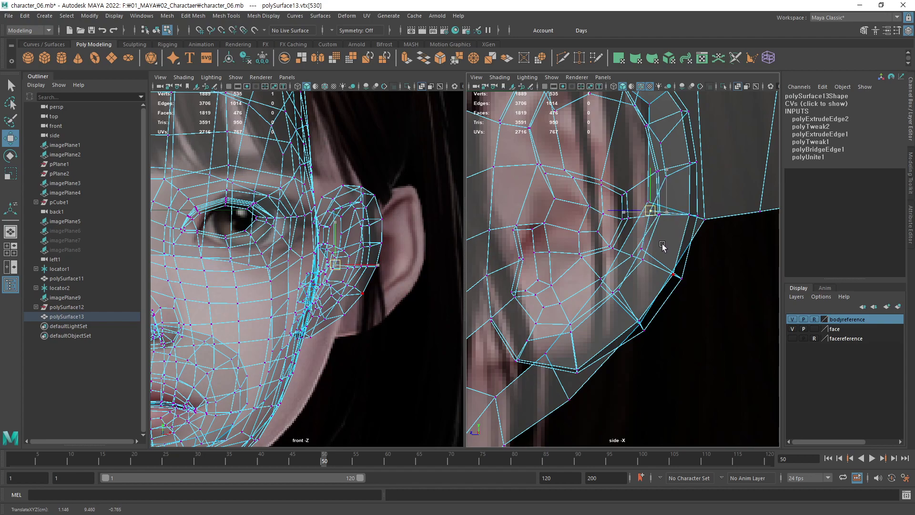
click(668, 178)
middle_drag(672, 186, 667, 210)
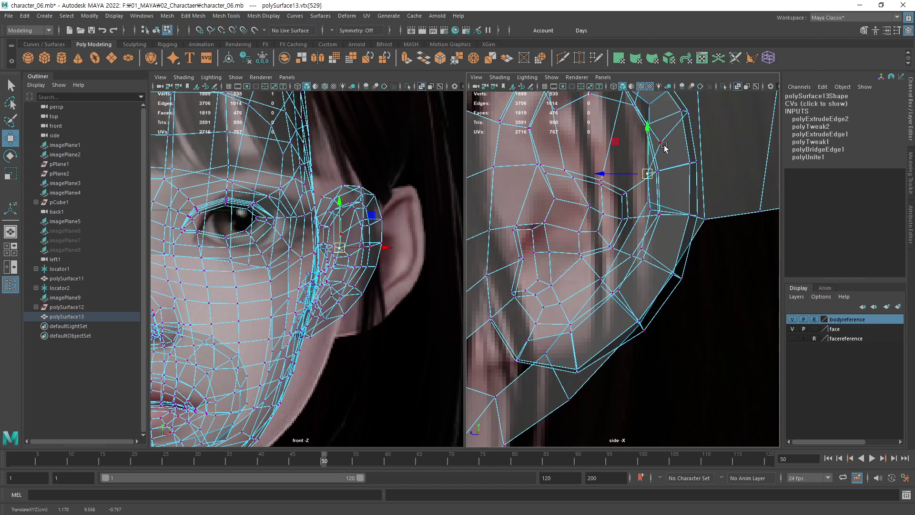
Move more upper-rim vertices left and slightly lower to follow the reference ear outline.
alt+middle_drag(665, 148, 685, 235)
click(679, 220)
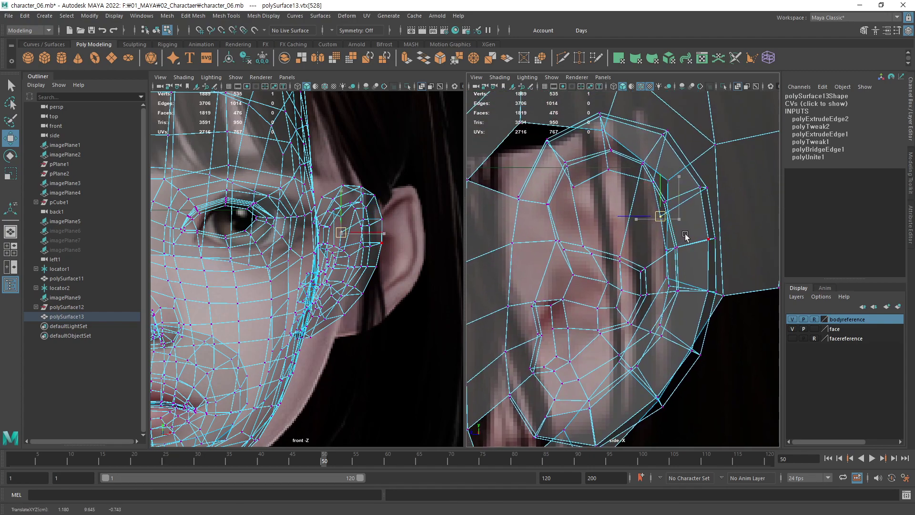
click(682, 190)
click(661, 217)
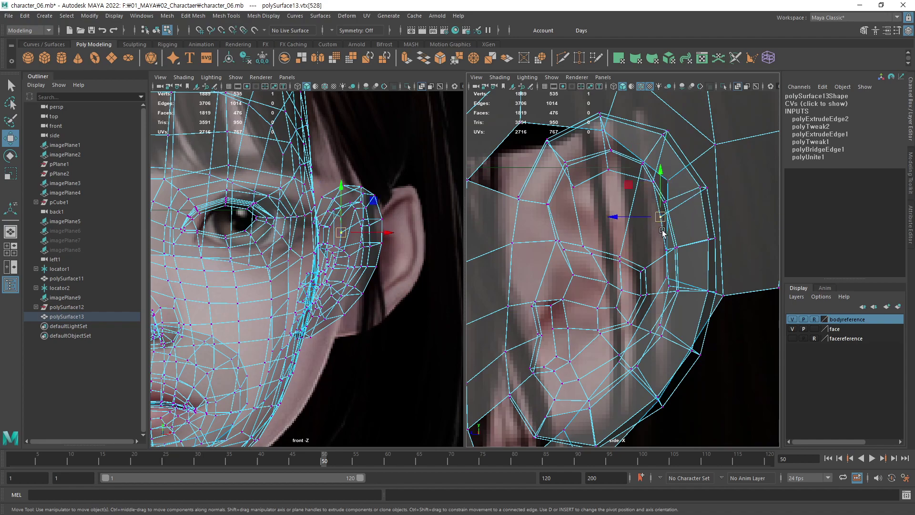
click(652, 189)
middle_drag(683, 200, 676, 203)
drag(613, 173, 612, 182)
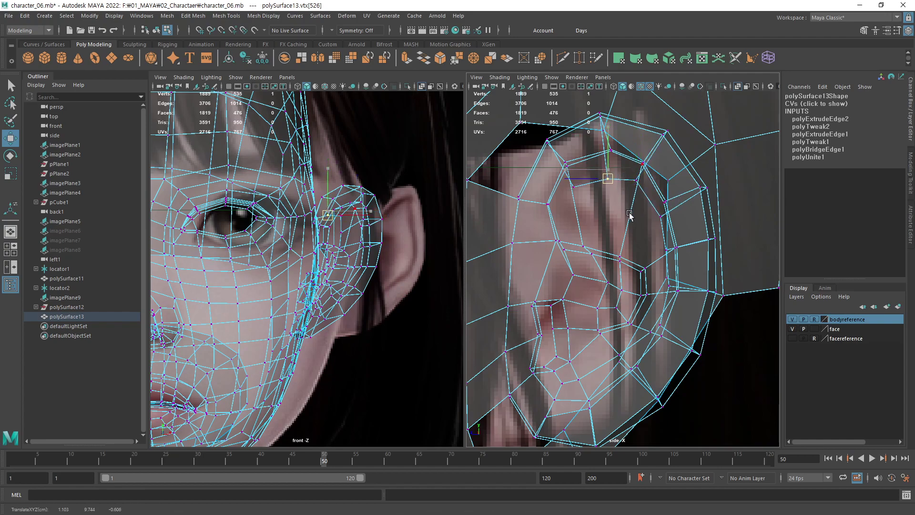
Nudge the vertices along the ear's top edge and back rim to fit the reference.
key(Right)
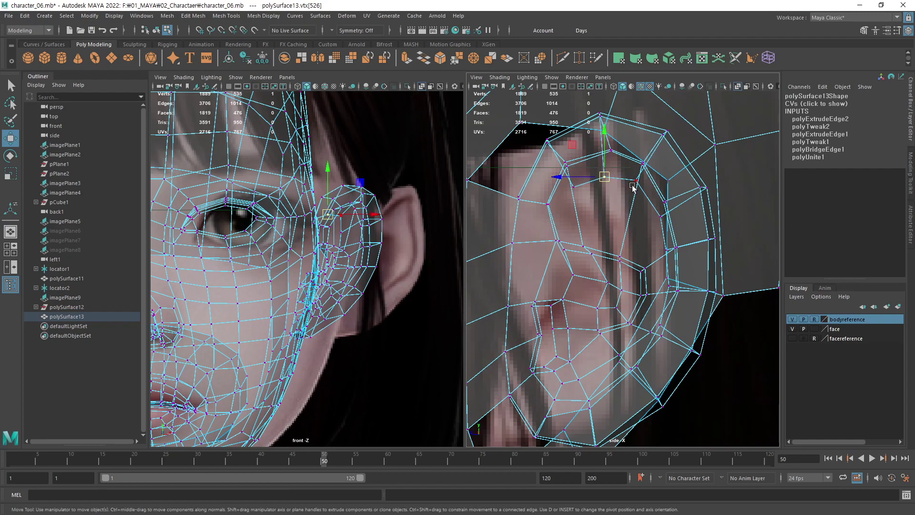
middle_drag(626, 213, 633, 215)
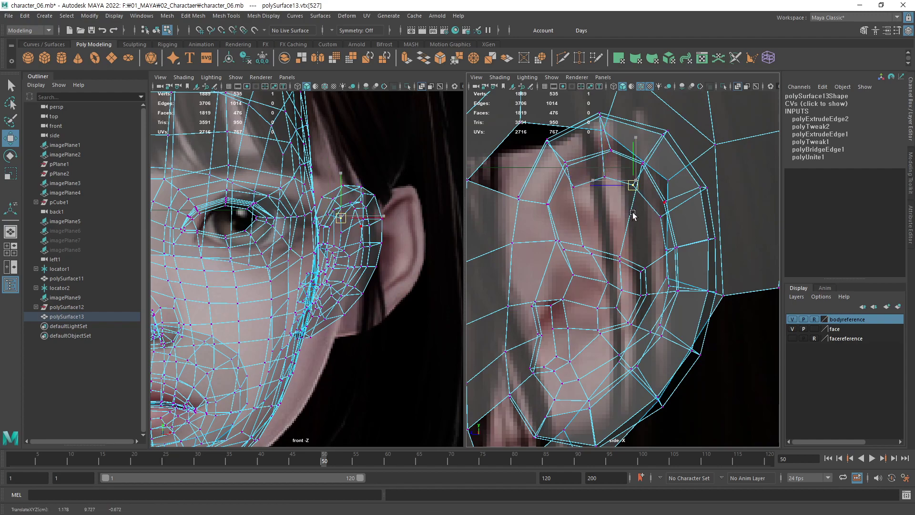
click(574, 188)
key(Up)
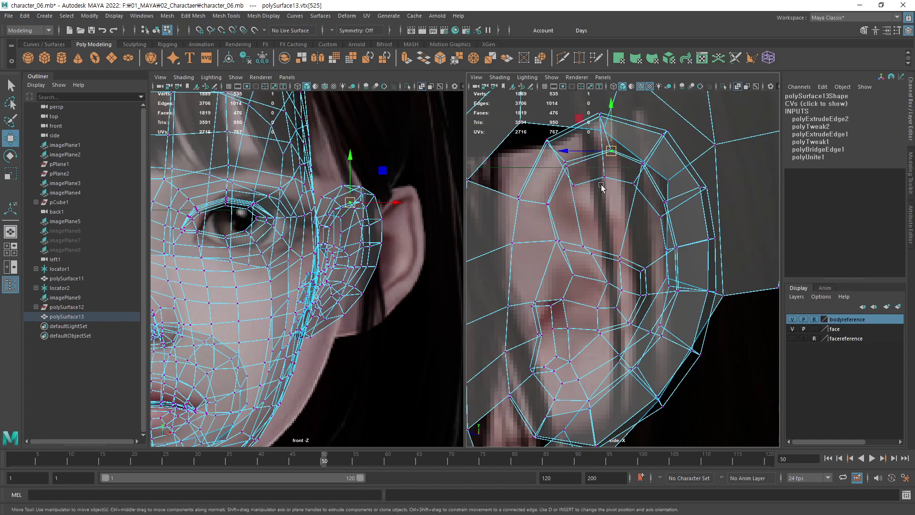
click(605, 178)
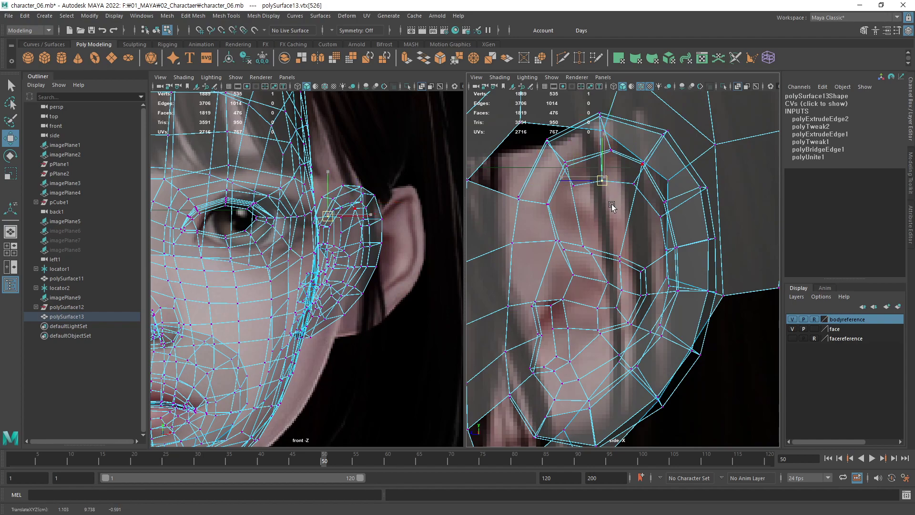
click(635, 192)
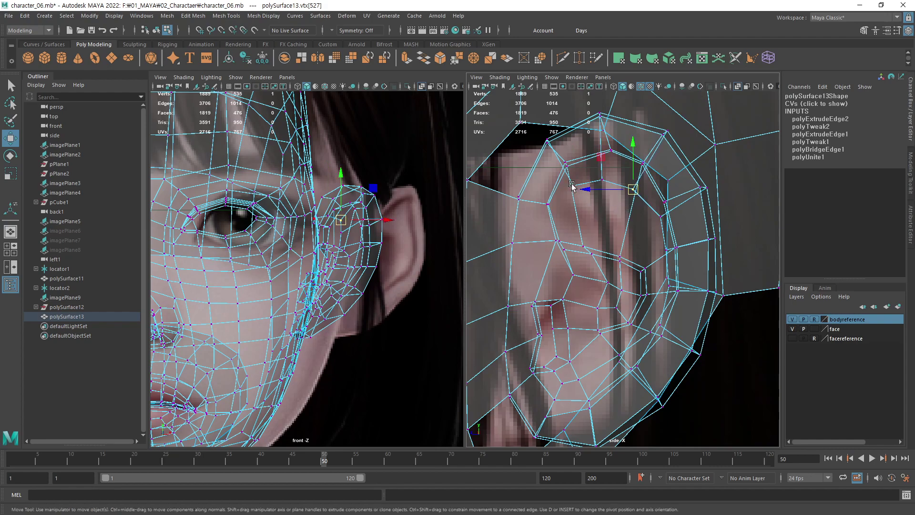
middle_drag(587, 219, 582, 215)
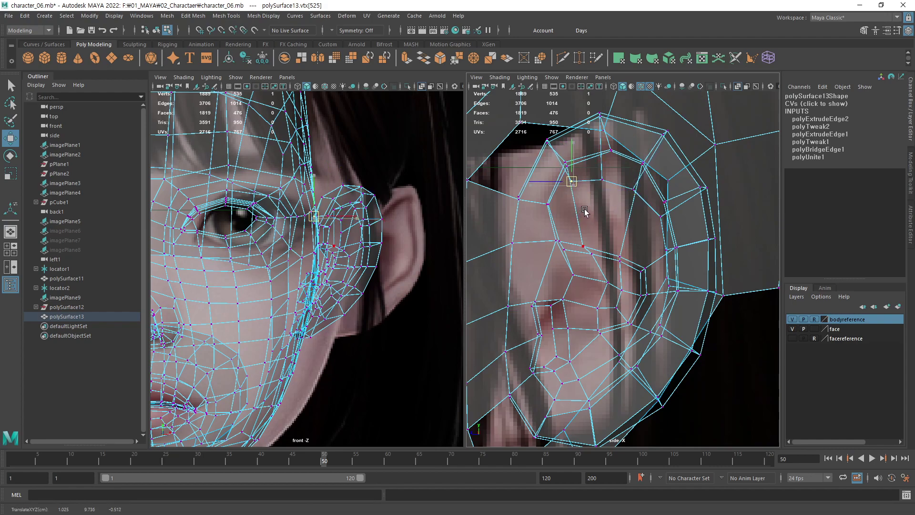
alt+middle_drag(685, 250, 688, 244)
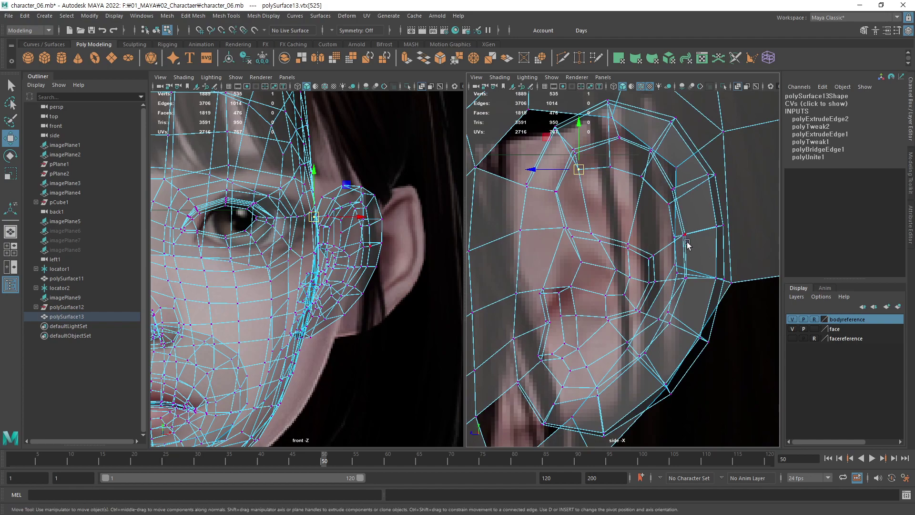
click(676, 236)
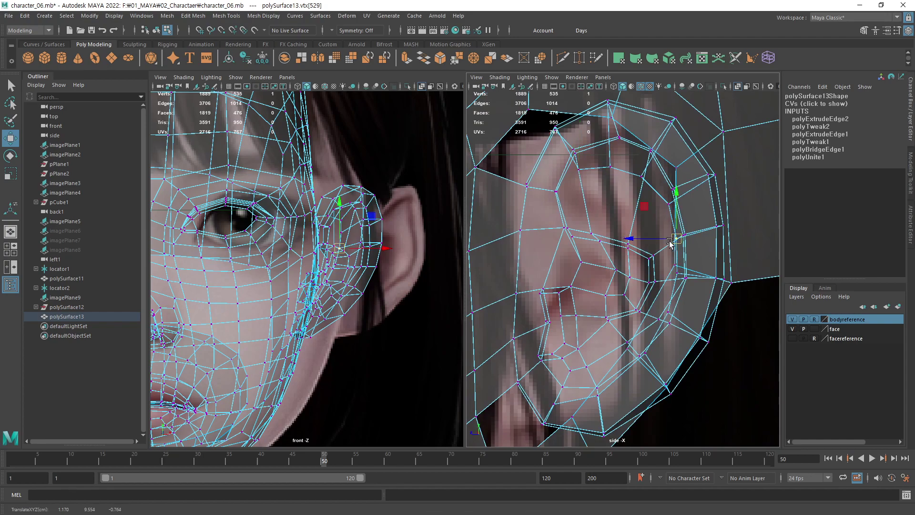
Show the perspective camera with X-ray off, zoom in, and pull an inner-edge vertex along X.
mouse_move(659, 226)
mouse_down()
mouse_move(665, 223)
mouse_move(608, 233)
mouse_move(583, 209)
mouse_move(639, 225)
mouse_up()
click(738, 88)
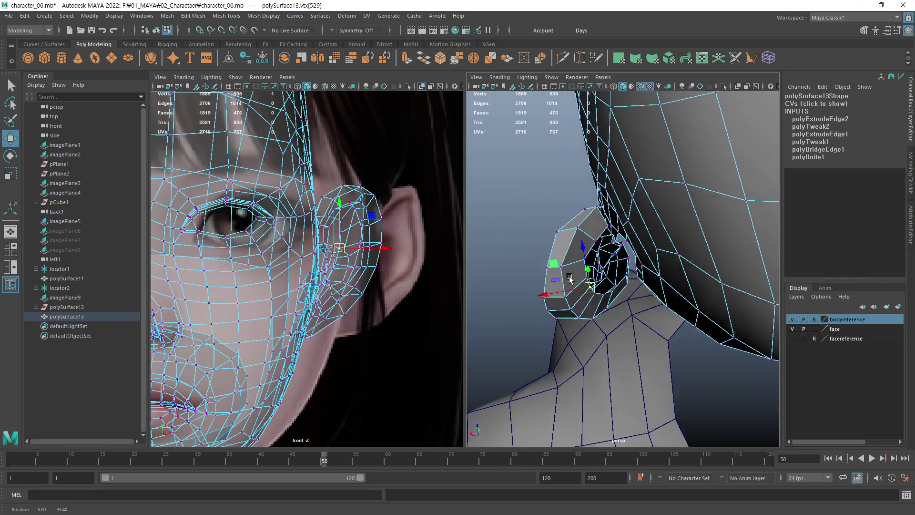
scroll(639, 225, up, 3)
scroll(643, 225, up, 3)
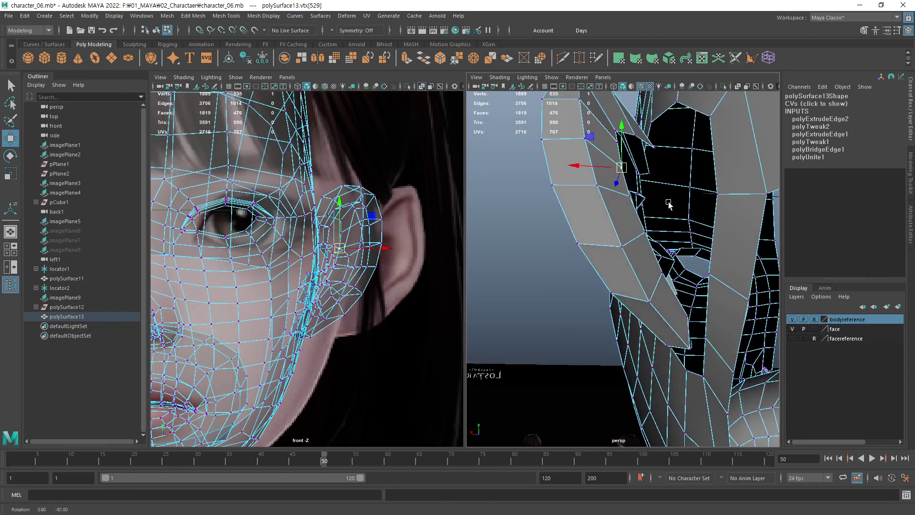
scroll(653, 225, up, 3)
scroll(665, 224, up, 2)
click(612, 178)
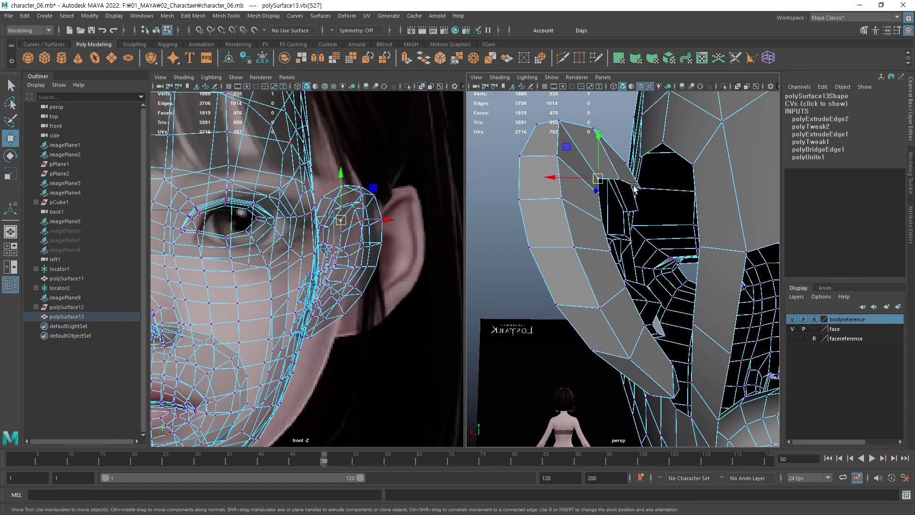
mouse_move(613, 179)
mouse_down()
mouse_move(586, 180)
mouse_move(595, 200)
mouse_move(587, 195)
mouse_up()
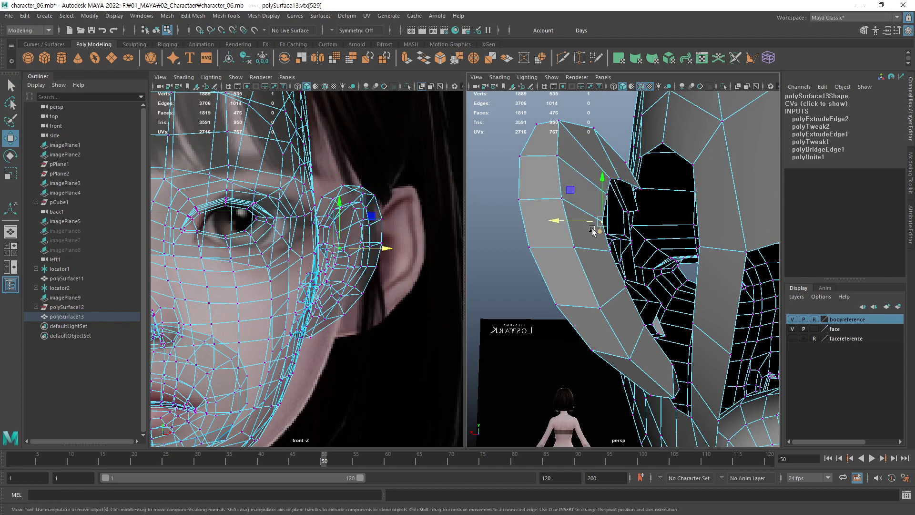
Slide two inner-edge ear vertices along X toward the head.
click(601, 222)
click(609, 265)
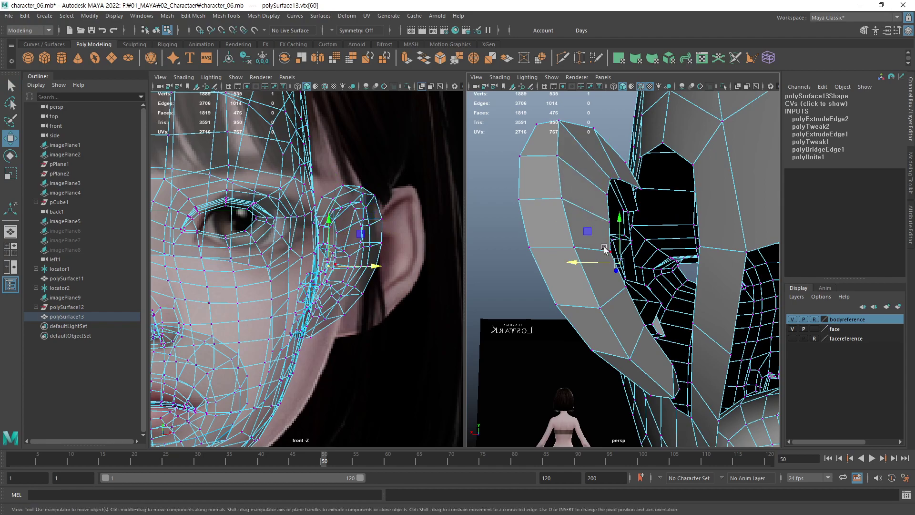
click(604, 249)
drag(603, 250, 591, 253)
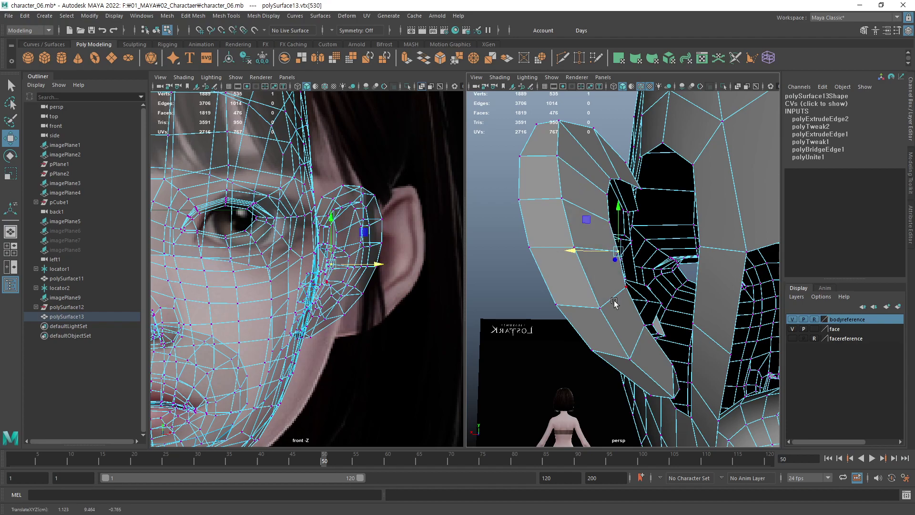
click(623, 289)
drag(606, 289, 612, 289)
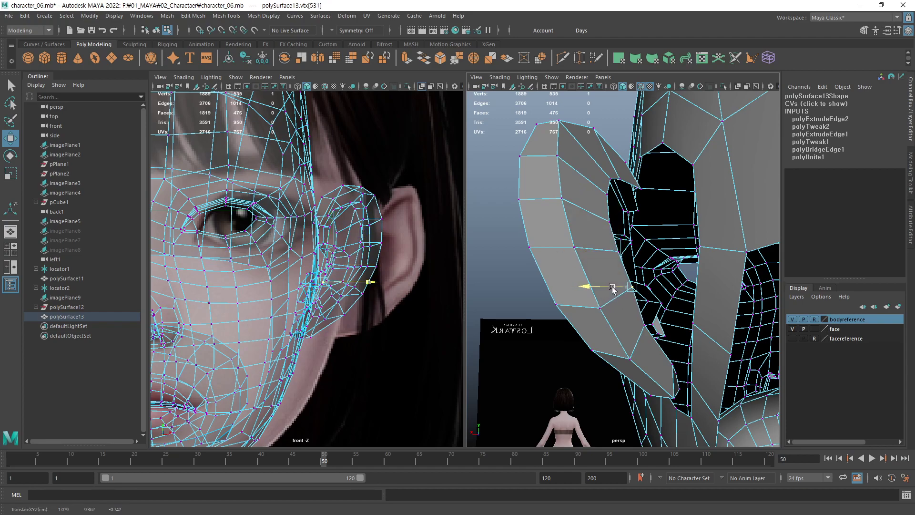
Select further inner-edge vertices and orbit to inspect the underside of the ear.
click(634, 329)
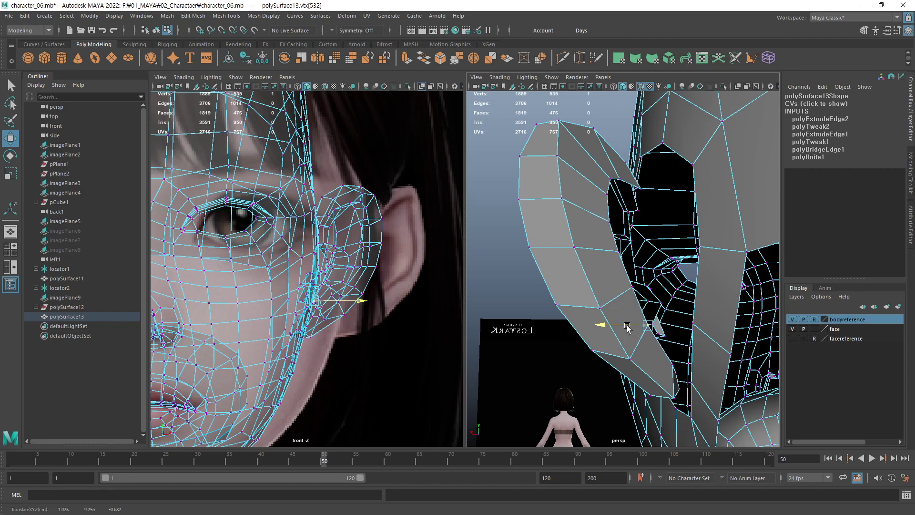
click(622, 179)
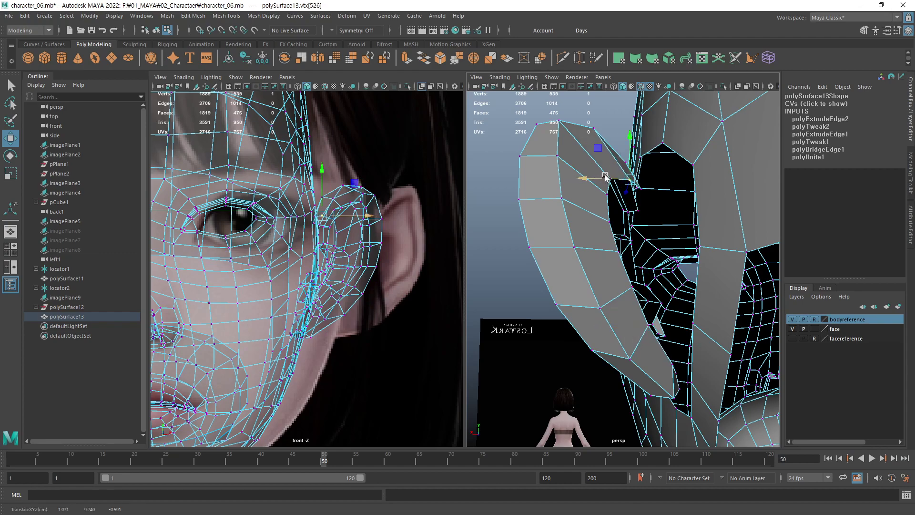
click(617, 179)
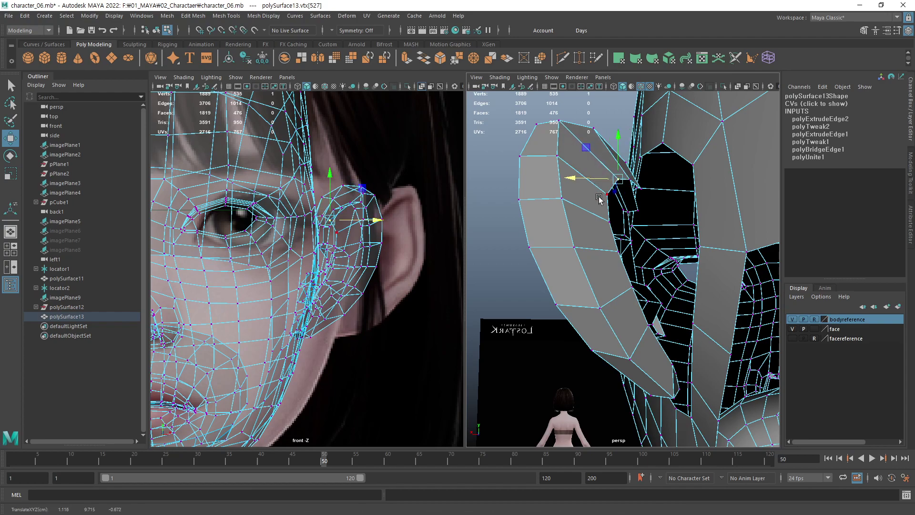
click(592, 195)
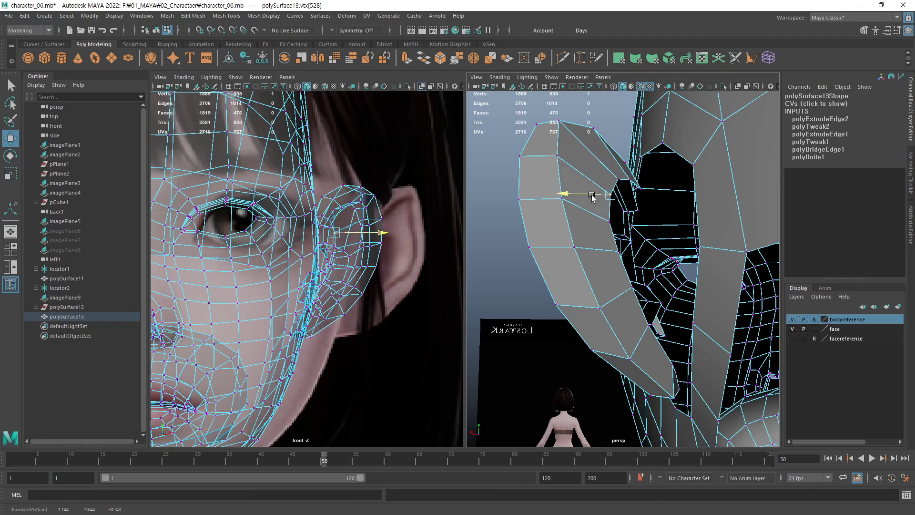
click(591, 221)
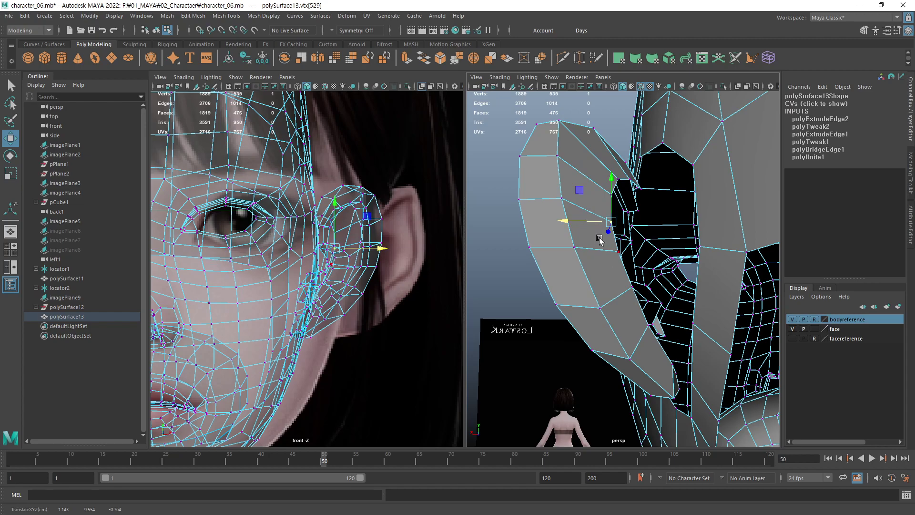
mouse_move(600, 239)
alt+mouse_down()
mouse_move(590, 260)
mouse_move(579, 258)
mouse_move(608, 268)
alt+mouse_up()
click(609, 265)
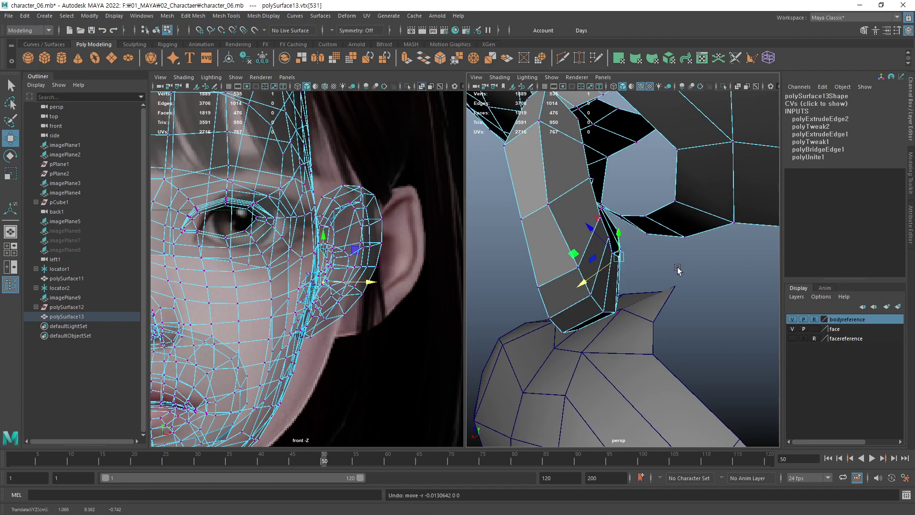
click(616, 262)
Slide the vertices at the ear's lower inner edge and base along X, then deselect.
click(610, 257)
mouse_move(597, 268)
mouse_down()
mouse_move(617, 273)
mouse_move(611, 270)
mouse_up()
click(633, 264)
click(617, 273)
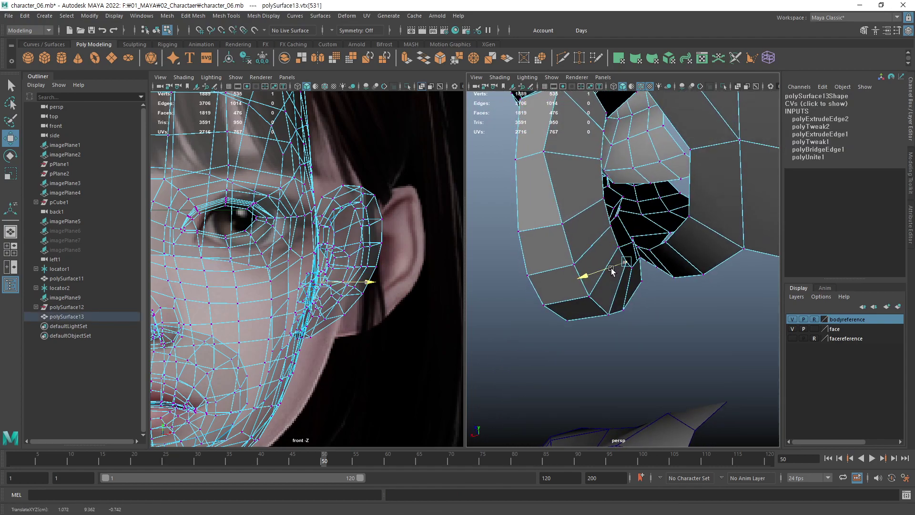
click(638, 279)
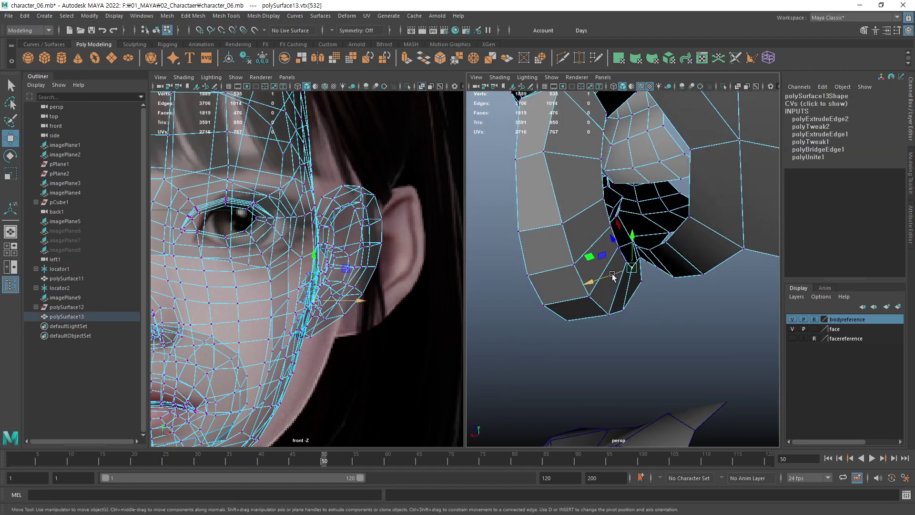
drag(613, 276, 615, 277)
click(677, 261)
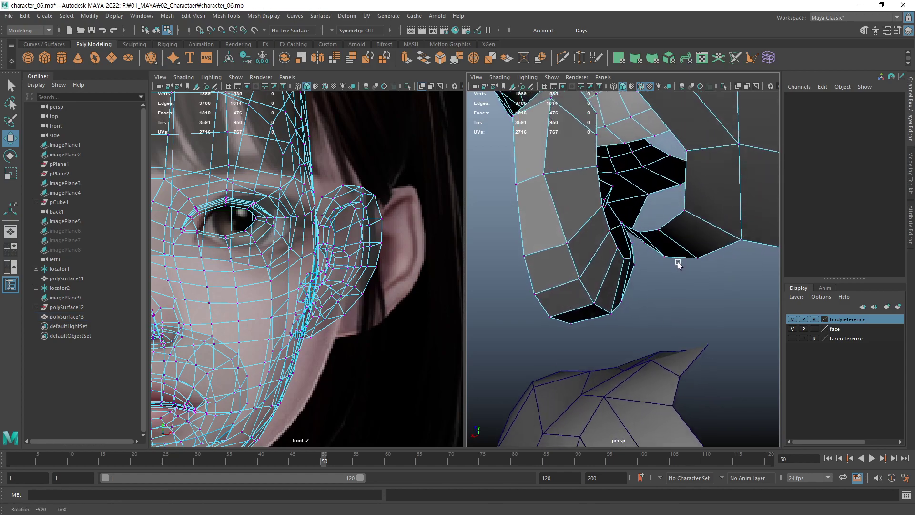
Show polySurface13 as a low-poly cage in edge mode, orbiting and zooming to look into the ear.
mouse_move(677, 261)
alt+mouse_down()
mouse_move(649, 238)
mouse_move(770, 304)
mouse_move(585, 242)
mouse_move(585, 265)
mouse_move(710, 267)
mouse_move(616, 288)
mouse_move(585, 256)
mouse_move(705, 235)
mouse_move(609, 268)
mouse_move(597, 316)
mouse_move(627, 253)
mouse_move(694, 306)
mouse_move(745, 310)
mouse_move(770, 298)
mouse_move(770, 270)
mouse_move(623, 273)
mouse_move(572, 316)
mouse_move(721, 316)
alt+mouse_up()
key(1)
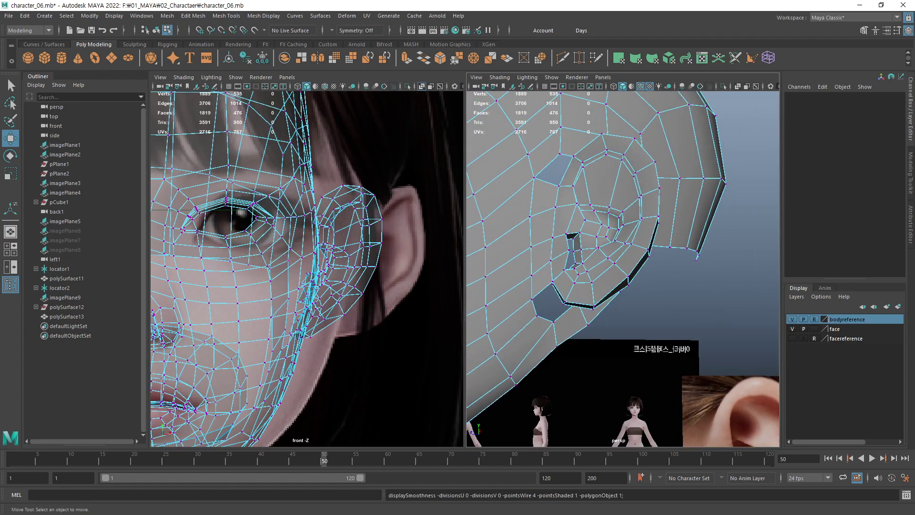
click(568, 176)
alt+drag(619, 215, 569, 176)
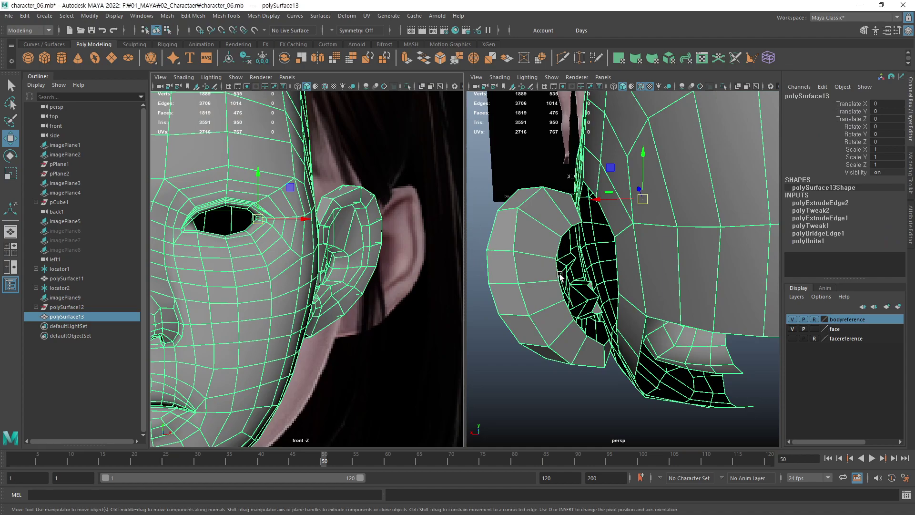
alt+drag(471, 258, 571, 240)
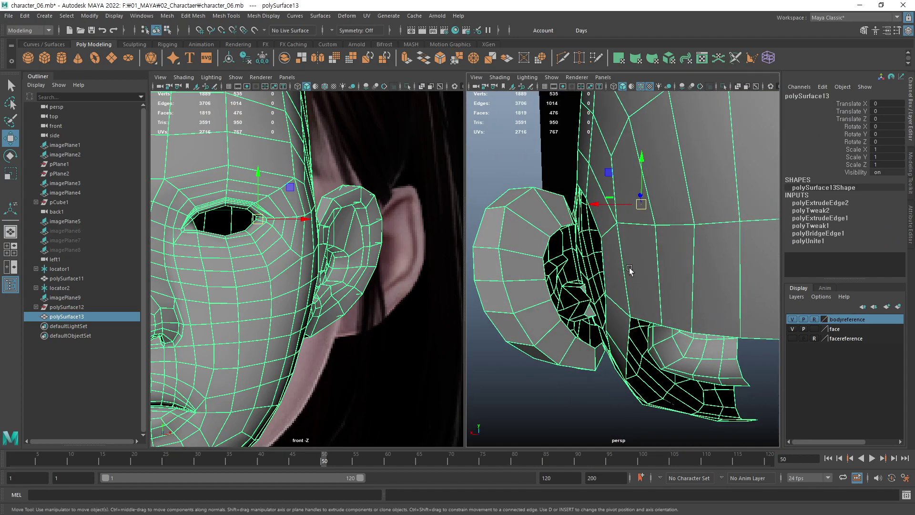
key(F10)
click(569, 231)
scroll(572, 241, up, 3)
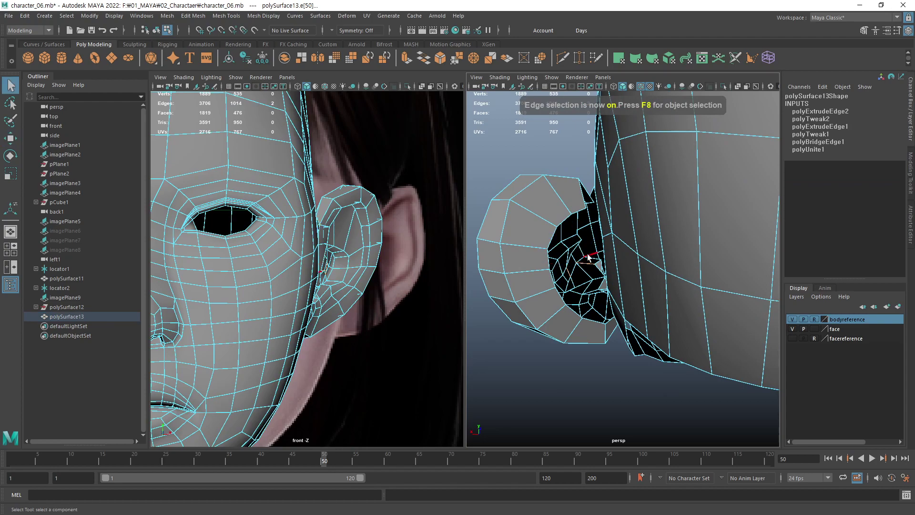
key(q)
scroll(676, 245, up, 3)
alt+drag(676, 245, 715, 242)
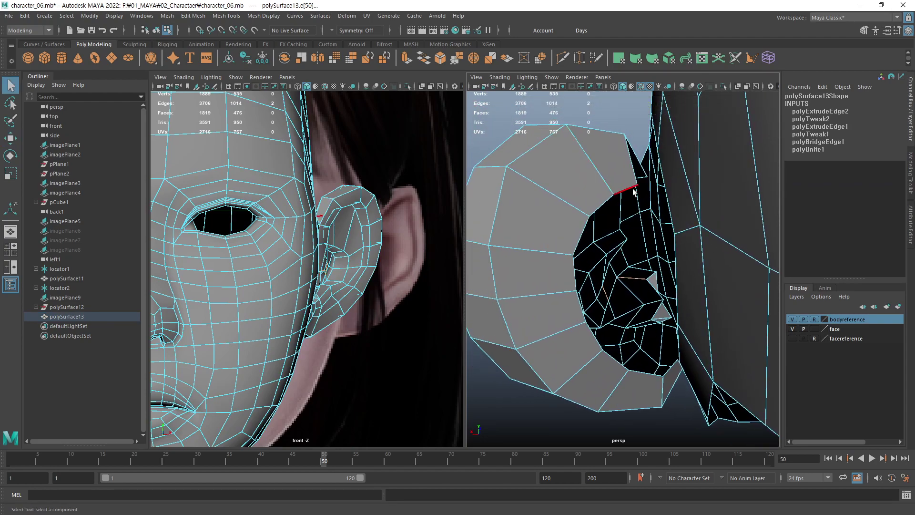
Extrude the ear-hole edge loop, scale the new ring down slightly, and push it inward along X.
double_click(668, 376)
key(w)
scroll(624, 360, down, 3)
mouse_move(623, 359)
alt+mouse_down()
mouse_move(634, 375)
mouse_move(596, 249)
mouse_move(608, 250)
alt+mouse_up()
key(ctrl+e)
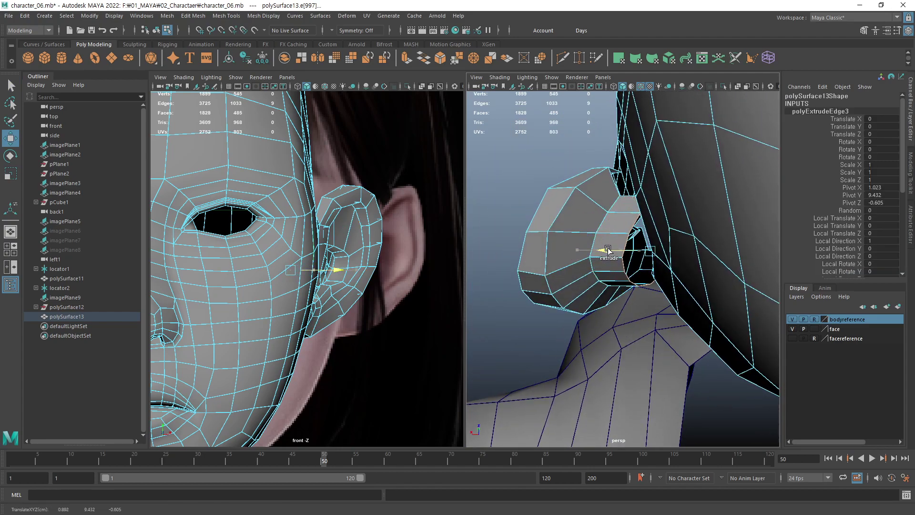
key(r)
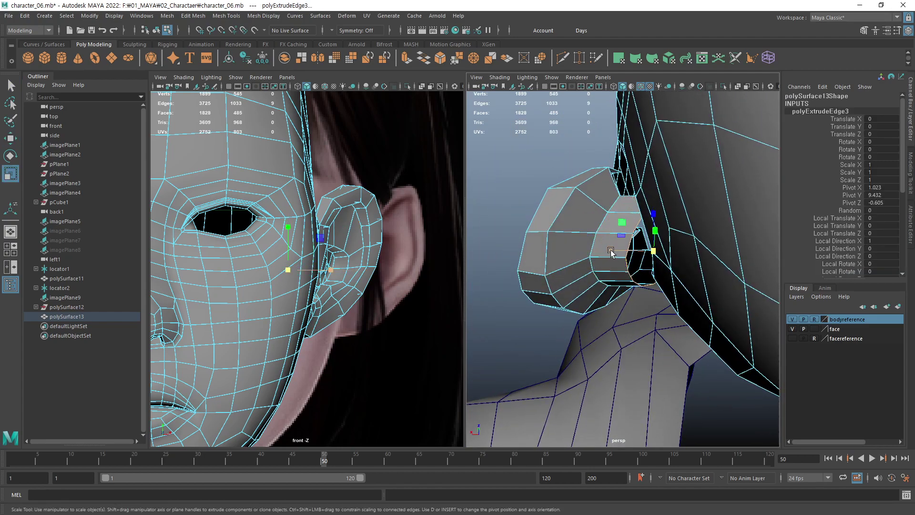
drag(612, 251, 617, 251)
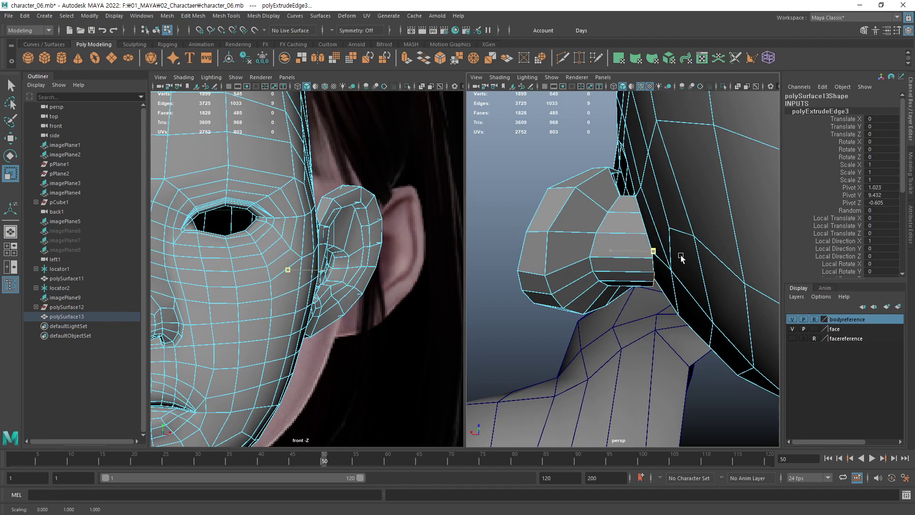
key(w)
mouse_move(634, 254)
mouse_down()
mouse_move(482, 240)
mouse_move(627, 258)
mouse_move(658, 221)
mouse_move(656, 242)
mouse_move(653, 216)
mouse_move(662, 296)
mouse_move(646, 336)
mouse_move(645, 282)
mouse_up()
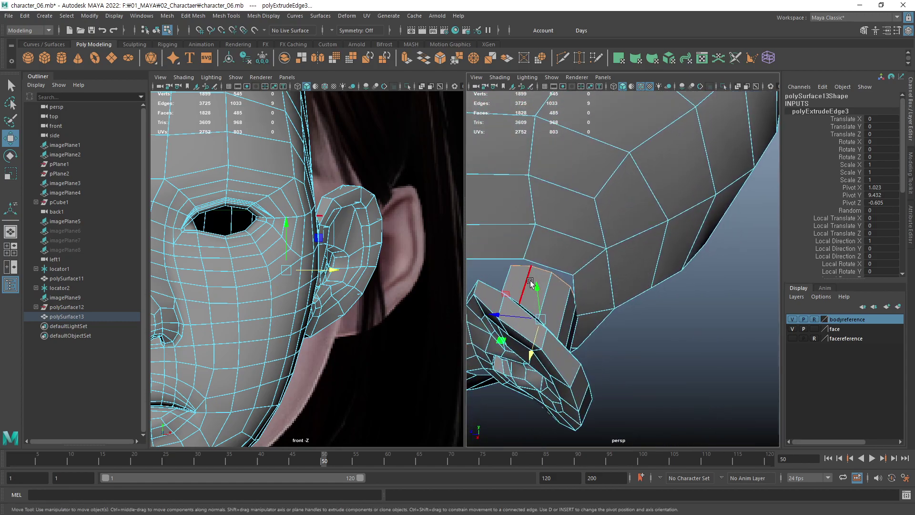
Orbit around the head and ear to inspect the new inner cavity band.
alt+drag(531, 282, 575, 268)
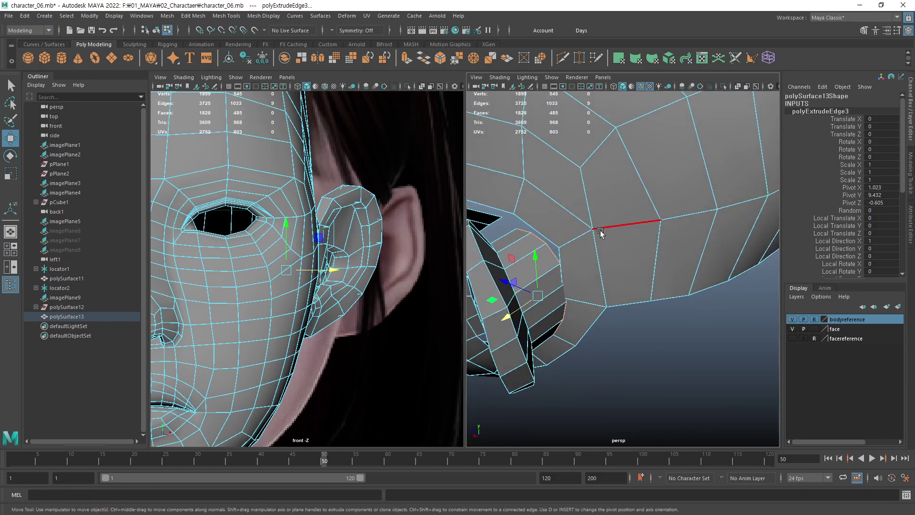
alt+drag(666, 304, 575, 238)
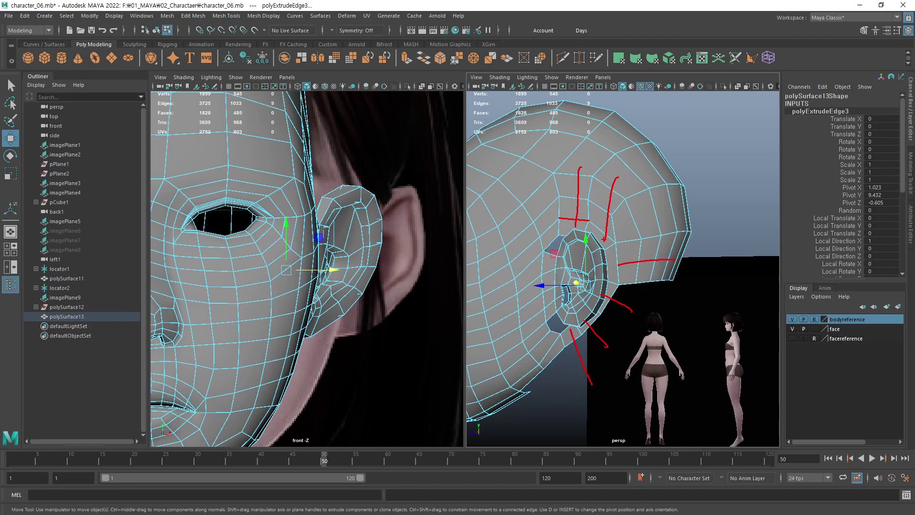
mouse_move(636, 209)
alt+mouse_down()
mouse_move(576, 307)
mouse_move(571, 234)
alt+mouse_up()
scroll(576, 307, up, 3)
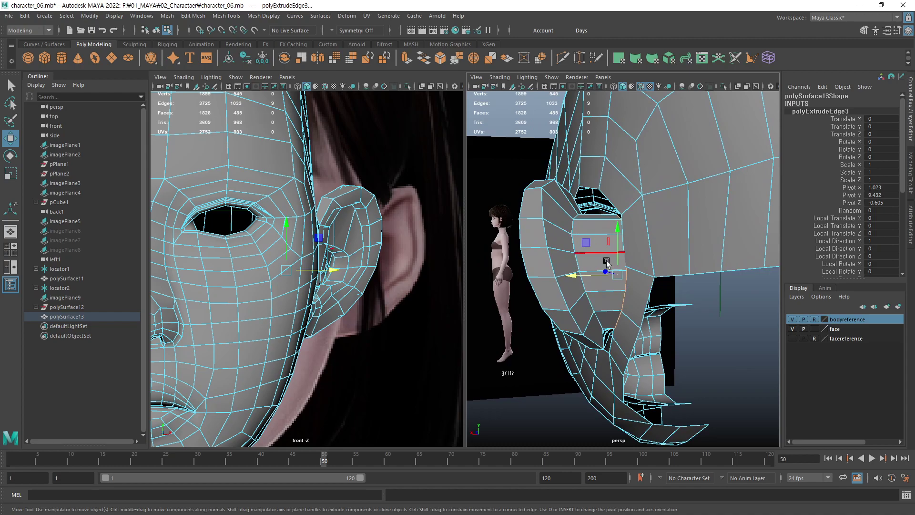
mouse_move(602, 196)
alt+mouse_down()
mouse_move(670, 241)
mouse_move(642, 282)
mouse_move(663, 257)
mouse_move(723, 269)
mouse_move(527, 282)
mouse_move(622, 232)
mouse_move(568, 374)
mouse_move(527, 273)
mouse_move(529, 286)
alt+mouse_up()
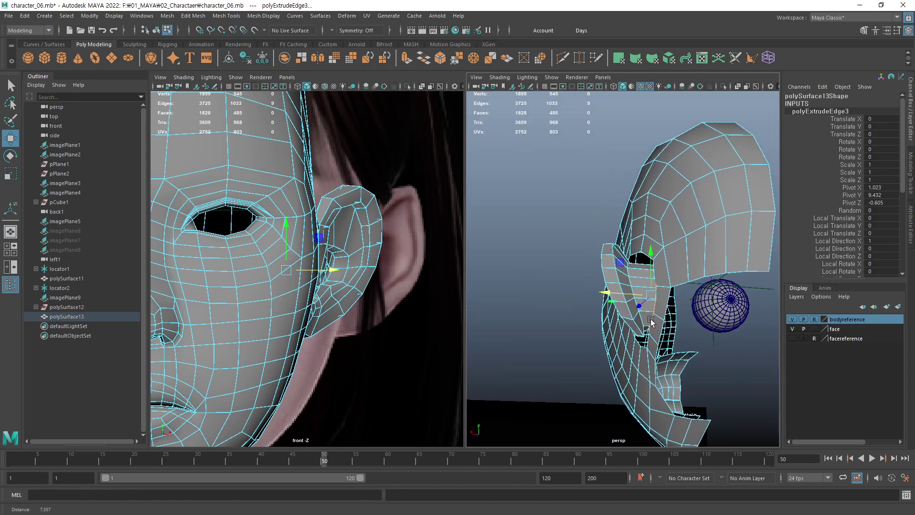
alt+right_drag(529, 286, 697, 303)
alt+drag(697, 303, 687, 286)
alt+right_drag(687, 286, 694, 304)
mouse_move(694, 303)
alt+mouse_down()
mouse_move(676, 304)
mouse_move(664, 286)
mouse_move(680, 323)
mouse_move(693, 310)
mouse_move(699, 321)
mouse_move(660, 321)
alt+mouse_up()
click(707, 341)
mouse_move(660, 321)
alt+right_down()
mouse_move(593, 296)
mouse_move(645, 227)
mouse_move(652, 264)
alt+right_up()
mouse_move(652, 263)
alt+mouse_down()
mouse_move(666, 292)
mouse_move(680, 286)
mouse_move(664, 267)
mouse_move(672, 296)
mouse_move(696, 293)
mouse_move(591, 105)
alt+mouse_up()
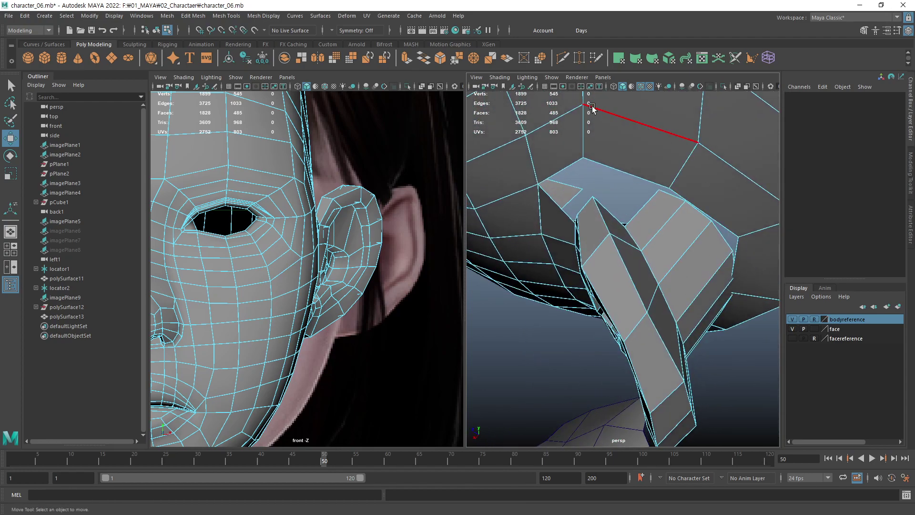
Multi-Cut a new edge across the ear-top faces, ending at 56.11% along the edge.
click(563, 58)
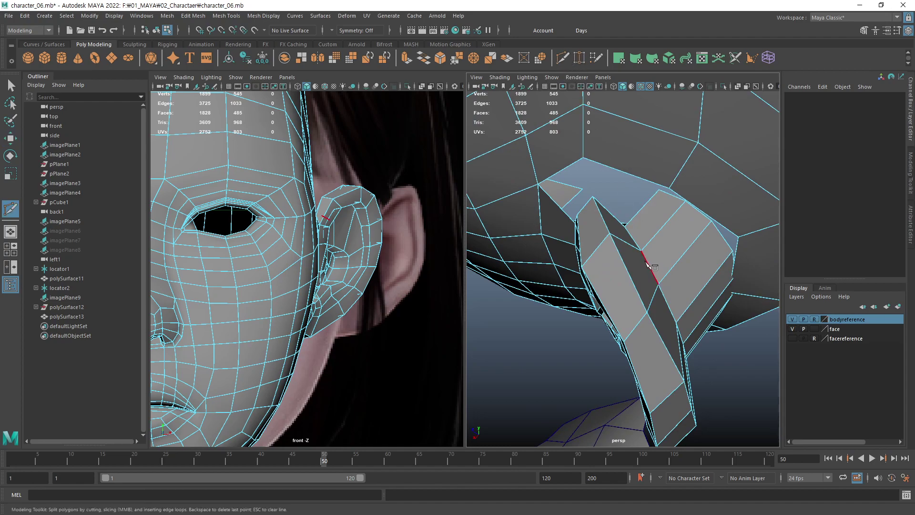
mouse_move(620, 262)
alt+mouse_down()
mouse_move(668, 267)
mouse_move(691, 257)
alt+mouse_up()
alt+right_drag(691, 257, 705, 238)
click(712, 219)
alt+middle_drag(695, 256, 637, 180)
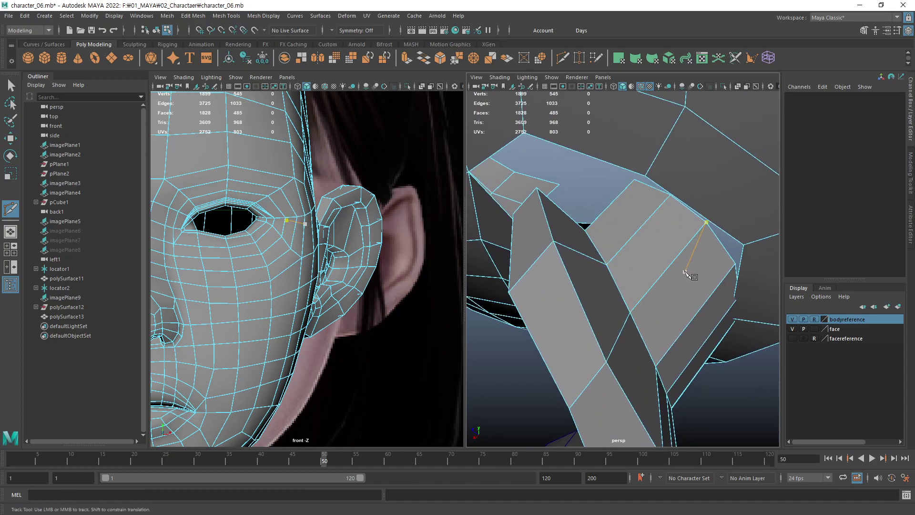
alt+right_drag(687, 273, 688, 274)
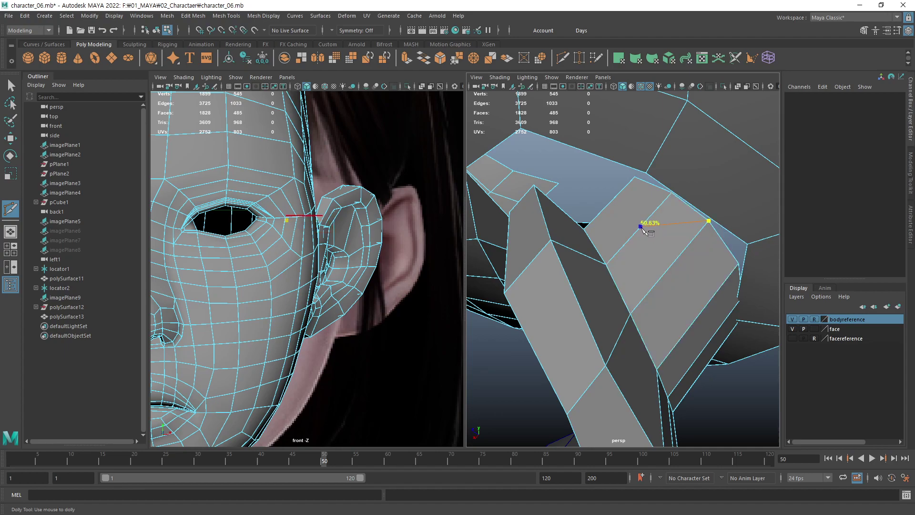
click(613, 200)
key(Return)
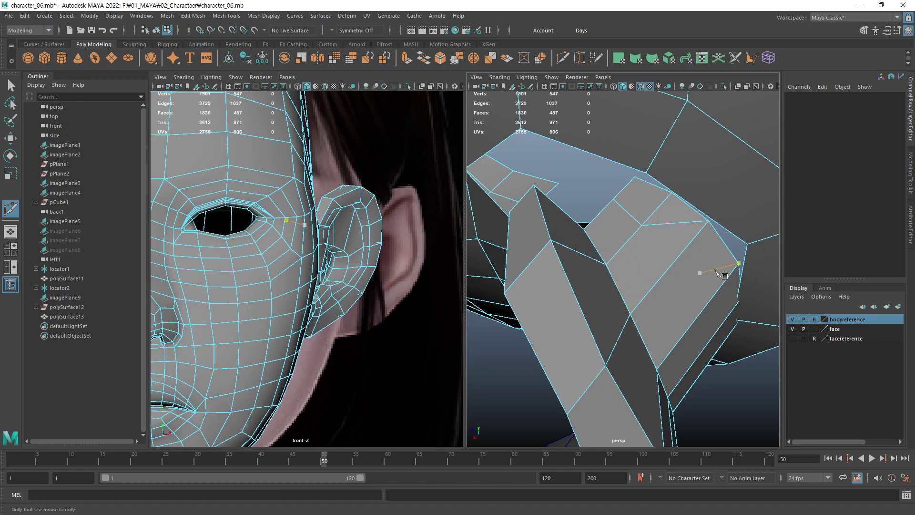
Delete the leftover edge on the ear top and orbit to review the faces.
key(q)
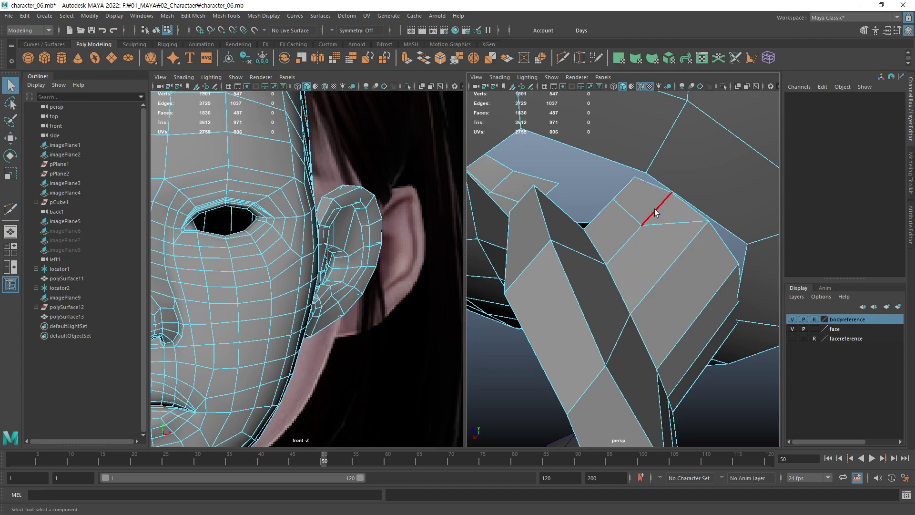
click(655, 211)
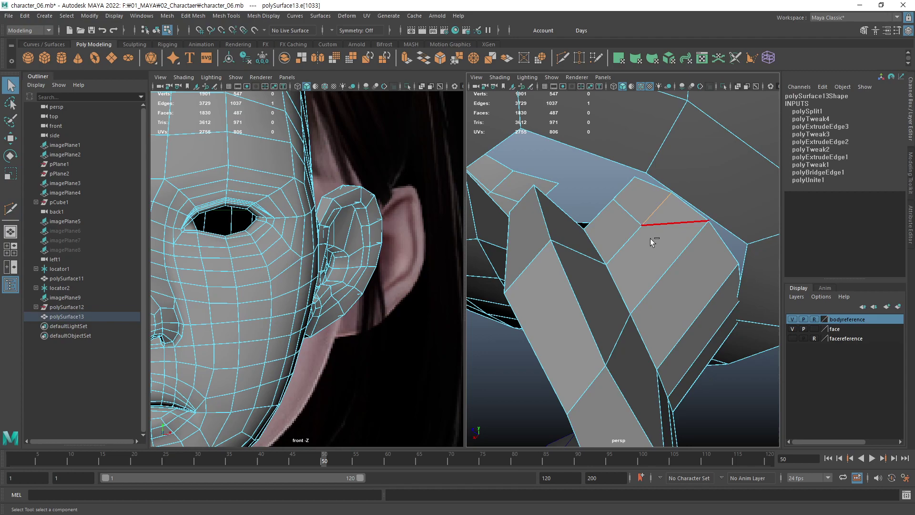
key(Delete)
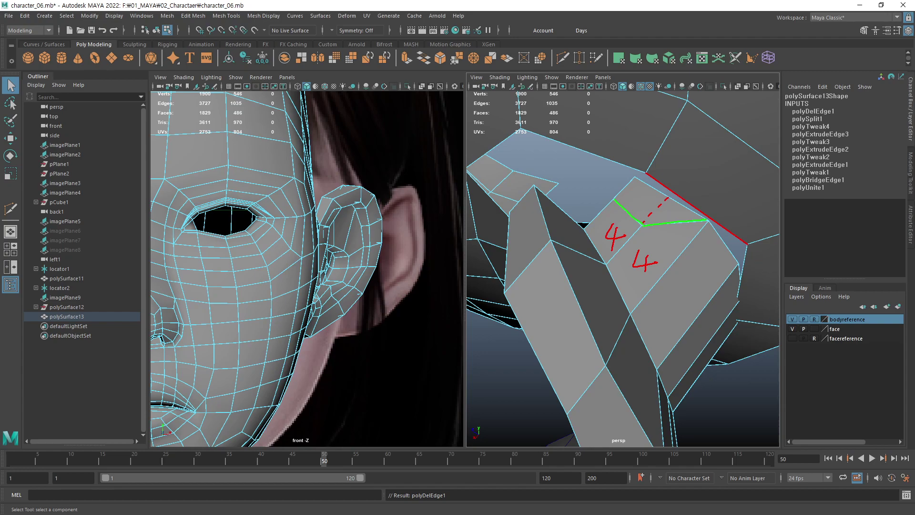
mouse_move(694, 360)
alt+mouse_down()
mouse_move(595, 261)
mouse_move(615, 281)
mouse_move(653, 224)
alt+mouse_up()
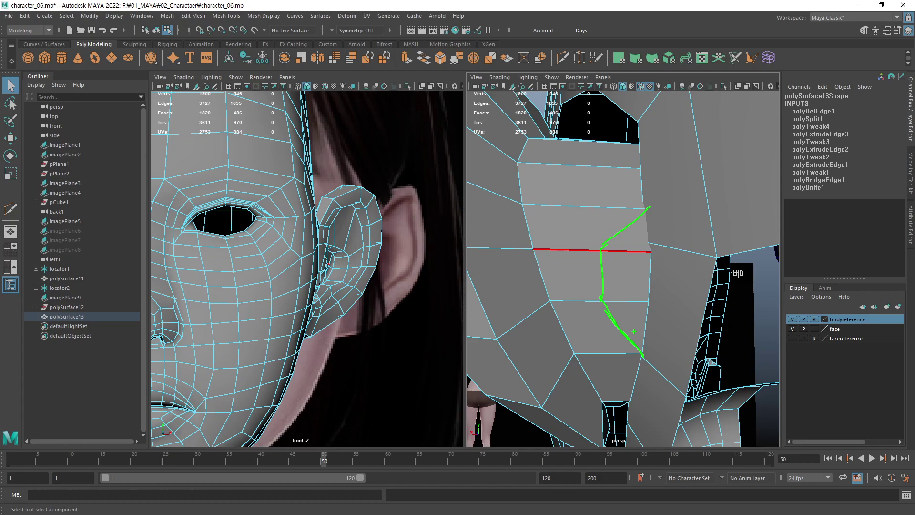
Orbit and zoom to bring the ear's side faces into view.
alt+drag(621, 333, 618, 251)
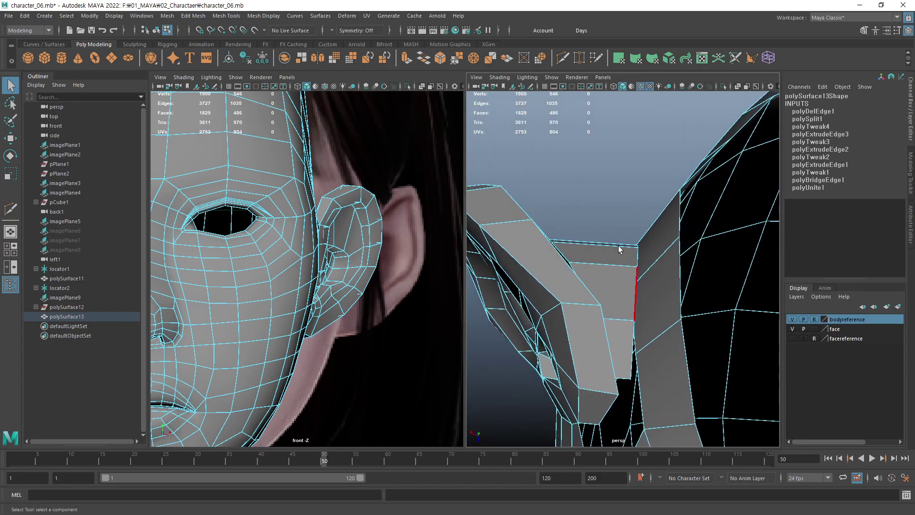
scroll(619, 249, down, 5)
scroll(622, 237, up, 8)
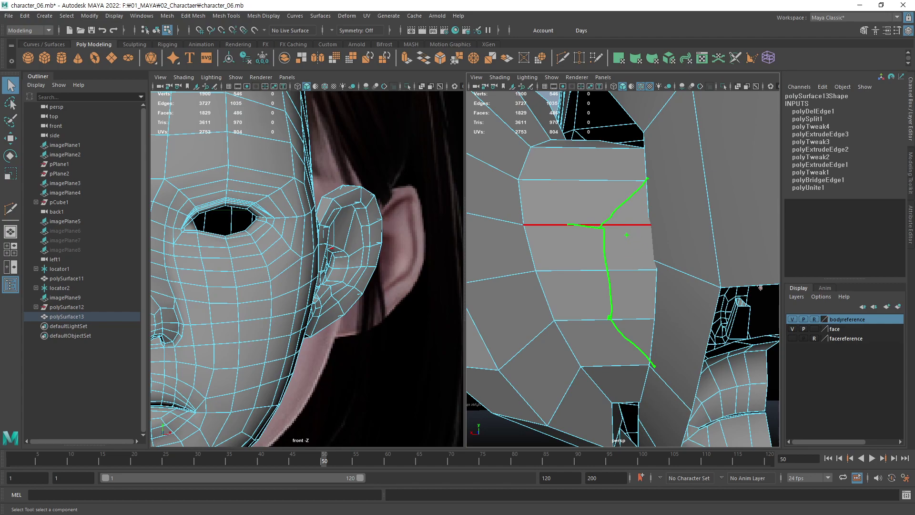
key(Escape)
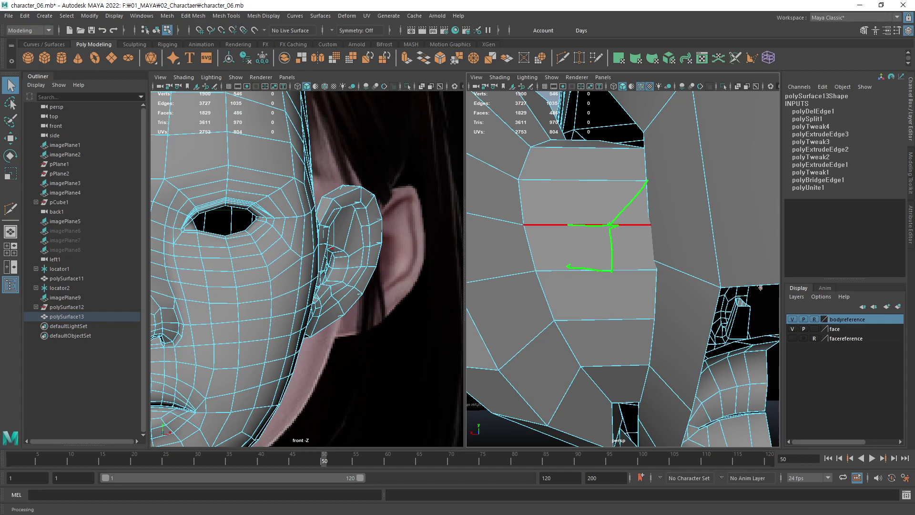
drag(613, 270, 659, 324)
mouse_move(623, 321)
alt+mouse_down()
mouse_move(624, 407)
mouse_move(596, 239)
mouse_move(613, 302)
mouse_move(666, 308)
mouse_move(637, 313)
mouse_move(591, 97)
alt+mouse_up()
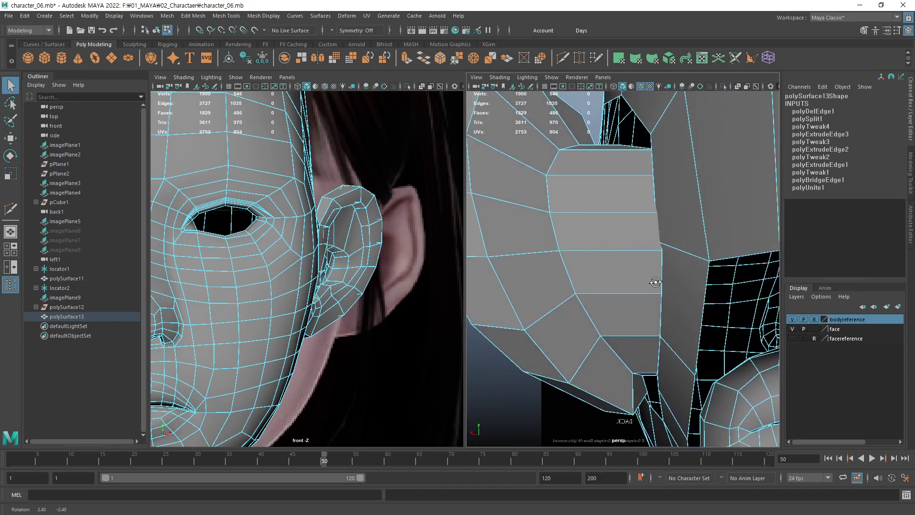
Multi-Cut a new edge path down the ear's side faces.
click(562, 58)
click(662, 251)
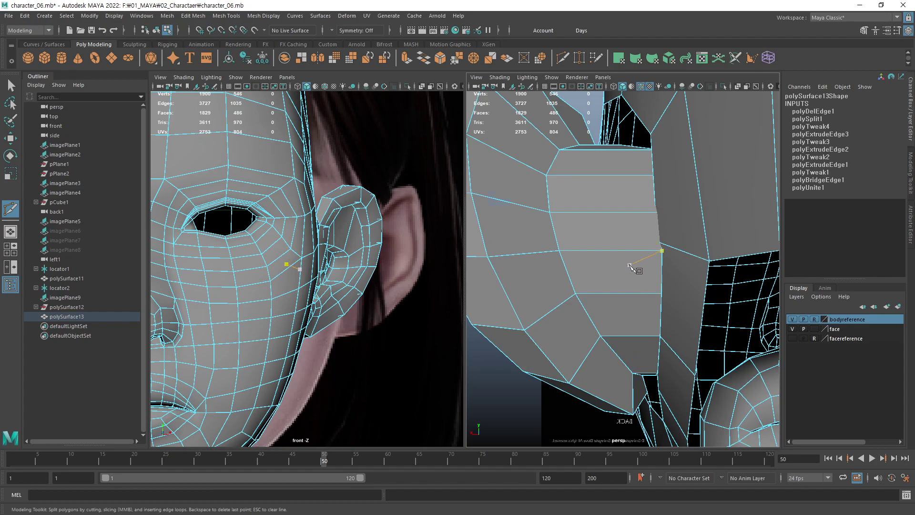
key(4)
key(5)
alt+drag(653, 292, 663, 278)
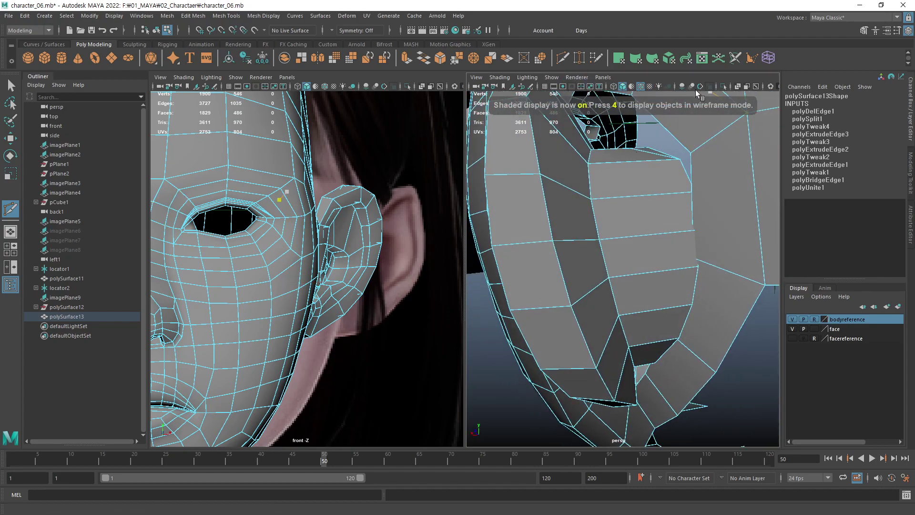
alt+middle_drag(694, 229, 653, 224)
alt+drag(641, 271, 630, 243)
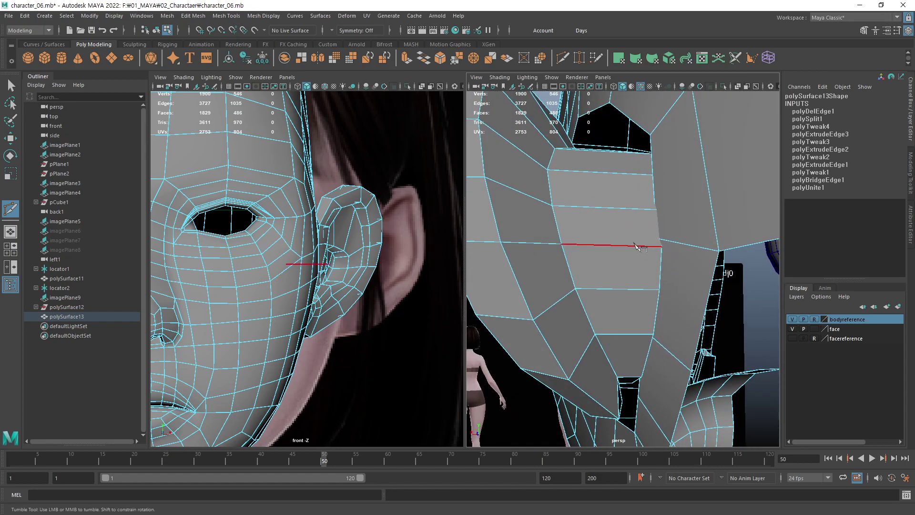
click(626, 290)
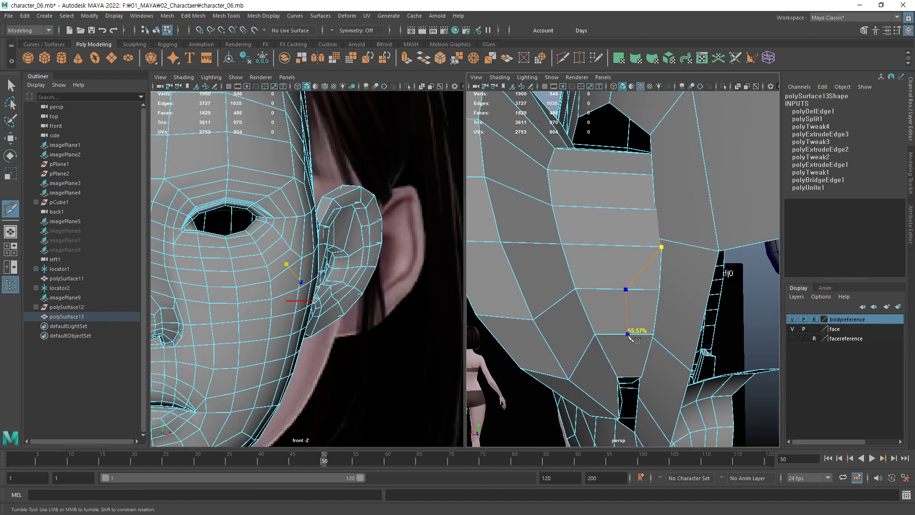
click(630, 339)
alt+drag(630, 338, 641, 348)
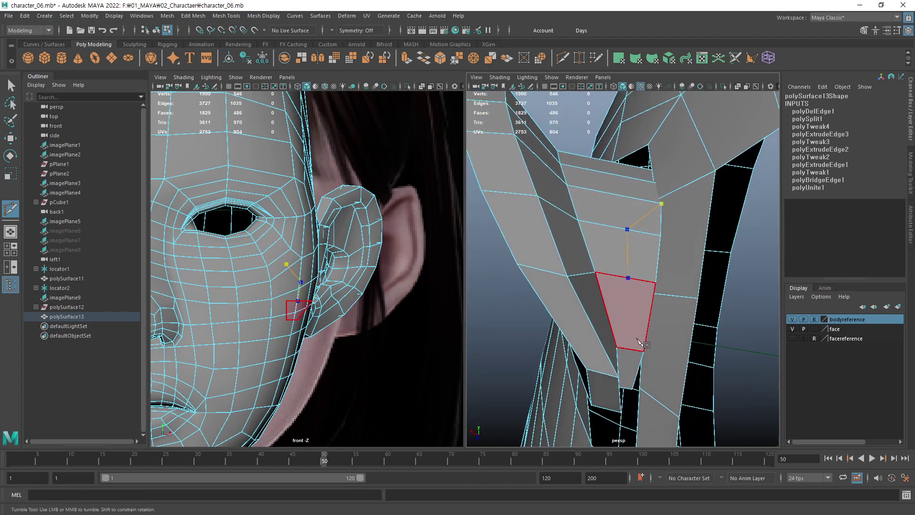
key(Return)
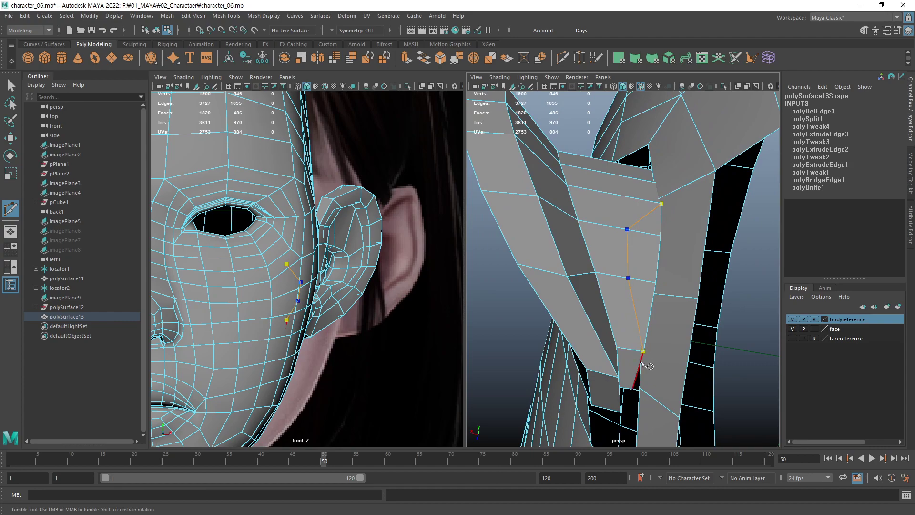
Delete the two old side edges the new cut replaces.
mouse_move(626, 281)
alt+mouse_down()
mouse_move(614, 293)
mouse_move(638, 268)
alt+mouse_up()
key(q)
click(639, 267)
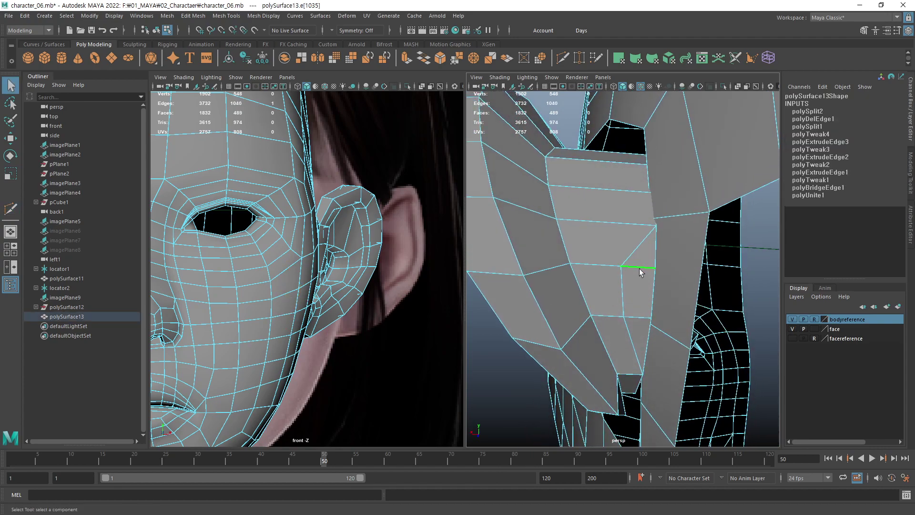
shift+click(636, 317)
key(Delete)
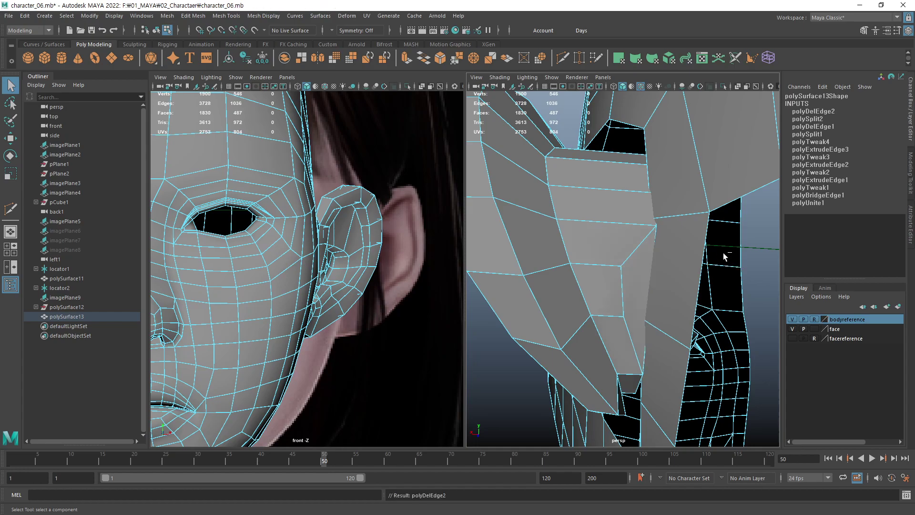
Orbit around the ear to review the new edge flow, and pick an edge on the head above.
alt+right_drag(650, 245, 593, 251)
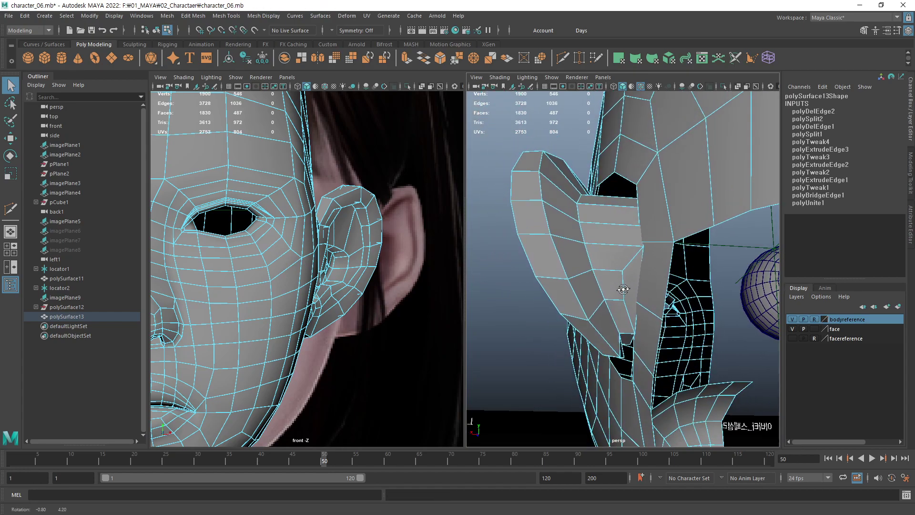
alt+drag(594, 251, 629, 265)
alt+middle_drag(630, 265, 641, 270)
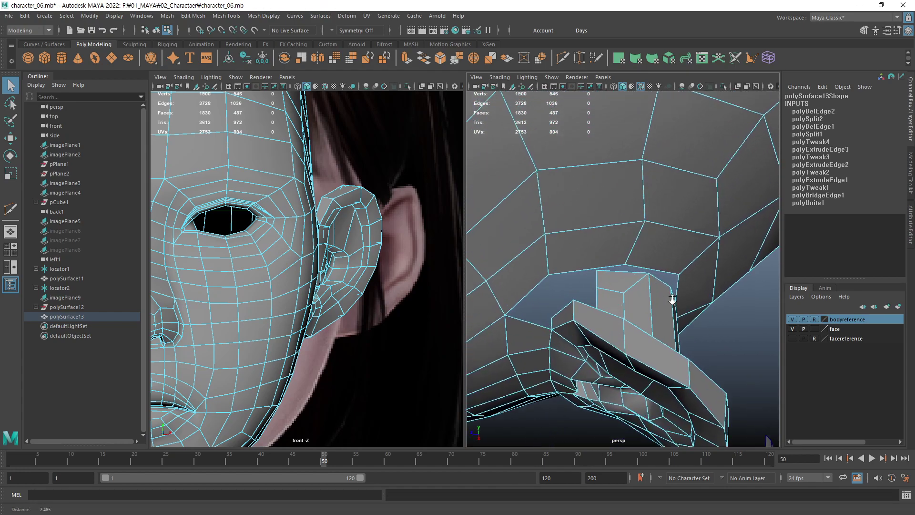
mouse_move(641, 270)
alt+mouse_down()
mouse_move(620, 257)
mouse_move(610, 277)
alt+mouse_up()
alt+middle_drag(610, 276, 605, 282)
mouse_move(604, 282)
alt+mouse_down()
mouse_move(606, 358)
mouse_move(593, 329)
alt+mouse_up()
alt+middle_drag(594, 329, 587, 295)
mouse_move(587, 295)
alt+mouse_down()
mouse_move(613, 324)
mouse_move(535, 327)
mouse_move(643, 339)
mouse_move(637, 330)
alt+mouse_up()
click(629, 321)
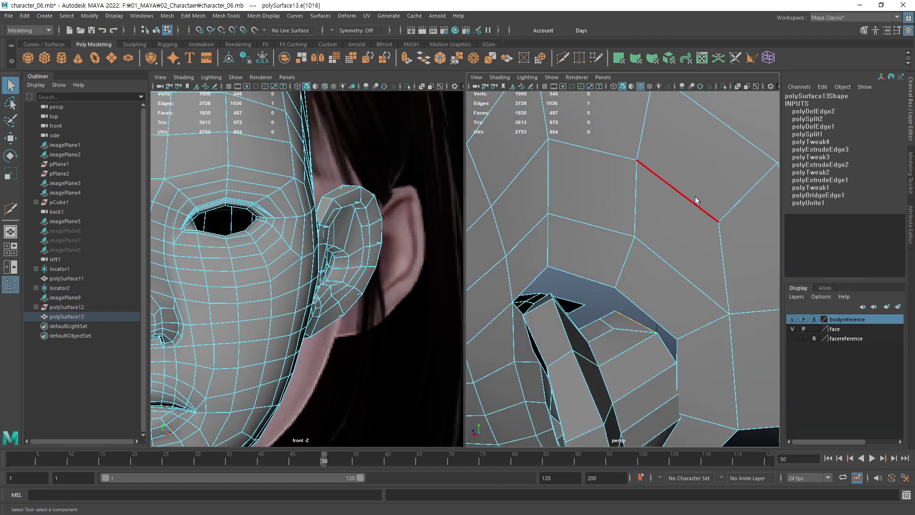
key(F9)
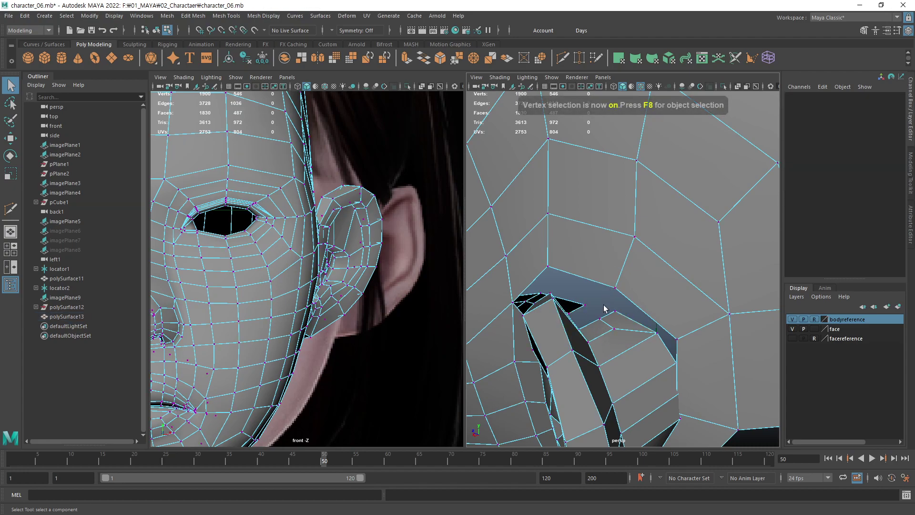
Weld the first loose ear vertices onto their neighbours at the seam using the Target Weld Tool.
click(615, 312)
click(580, 58)
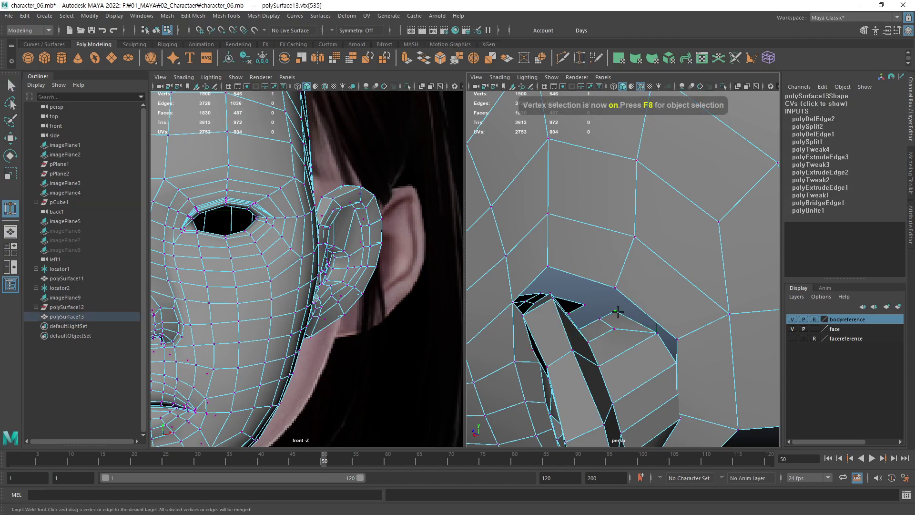
mouse_move(618, 311)
mouse_down()
mouse_move(659, 333)
mouse_move(677, 362)
mouse_move(702, 333)
mouse_move(648, 278)
mouse_move(620, 362)
mouse_move(639, 317)
mouse_move(658, 317)
mouse_move(625, 356)
mouse_move(634, 338)
mouse_up()
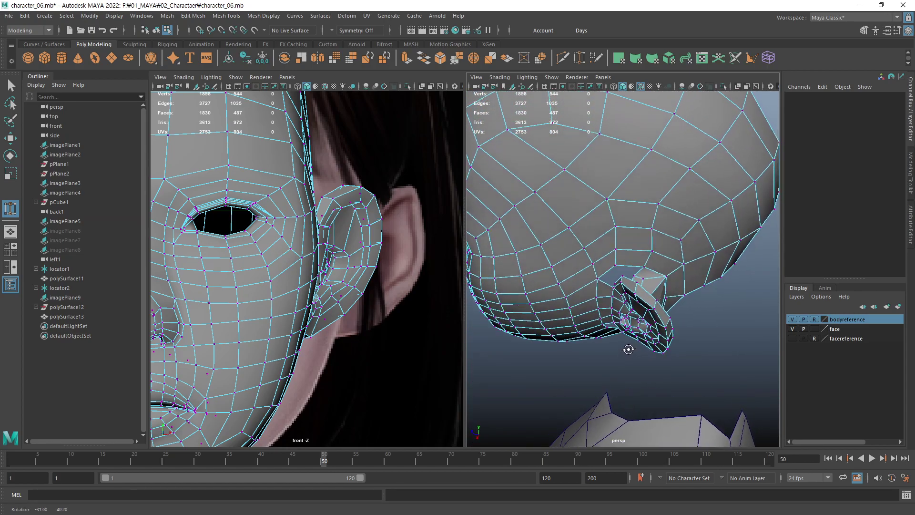
drag(653, 281, 637, 335)
alt+drag(639, 277, 691, 218)
alt+drag(665, 303, 677, 323)
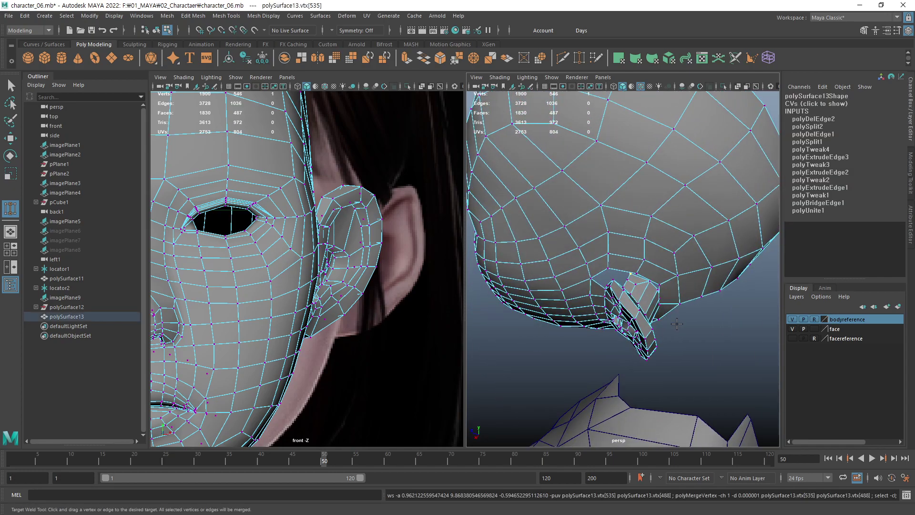
scroll(628, 311, up, 5)
scroll(653, 291, up, 3)
scroll(675, 270, up, 2)
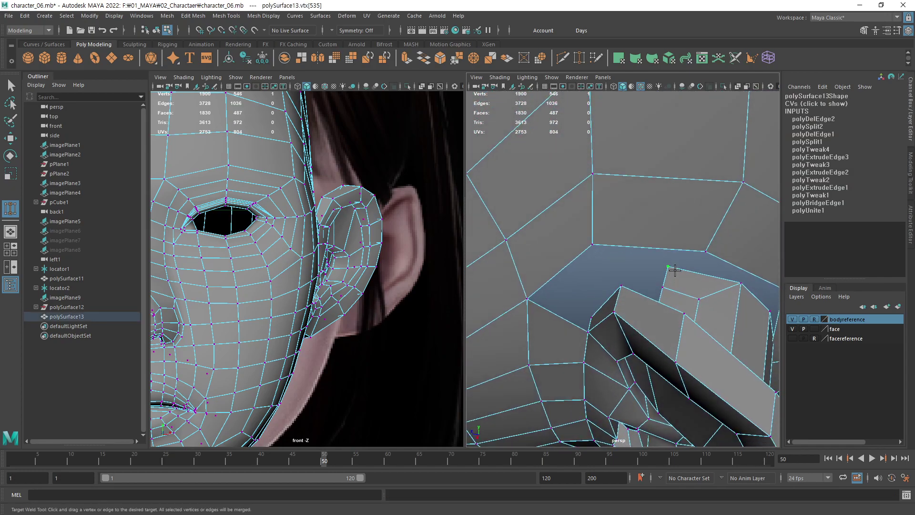
Weld the remaining vertex pairs along the ear-to-head junction until the last gap closes.
mouse_move(603, 246)
mouse_down()
mouse_move(593, 245)
mouse_move(679, 255)
mouse_move(668, 265)
mouse_move(656, 242)
mouse_up()
mouse_move(657, 243)
alt+mouse_down()
mouse_move(607, 286)
mouse_move(600, 255)
mouse_move(644, 241)
mouse_move(629, 251)
mouse_move(637, 234)
alt+mouse_up()
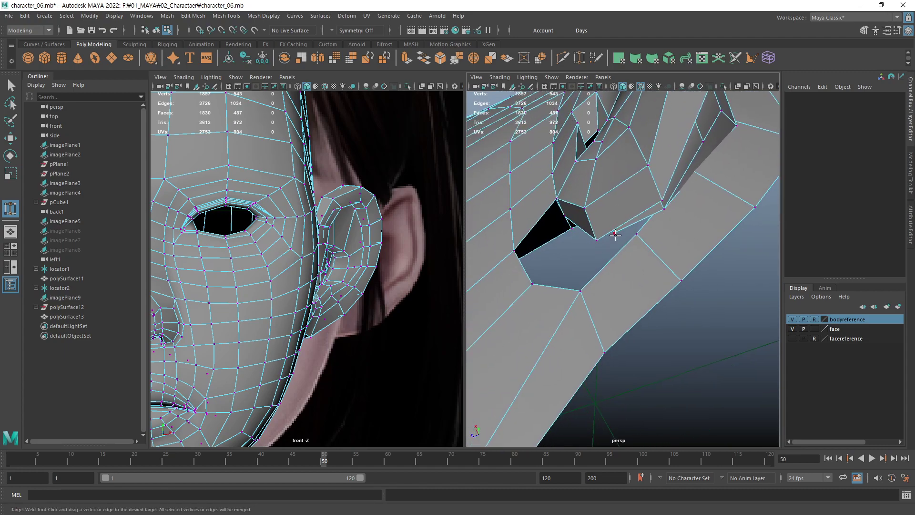
drag(591, 296, 589, 294)
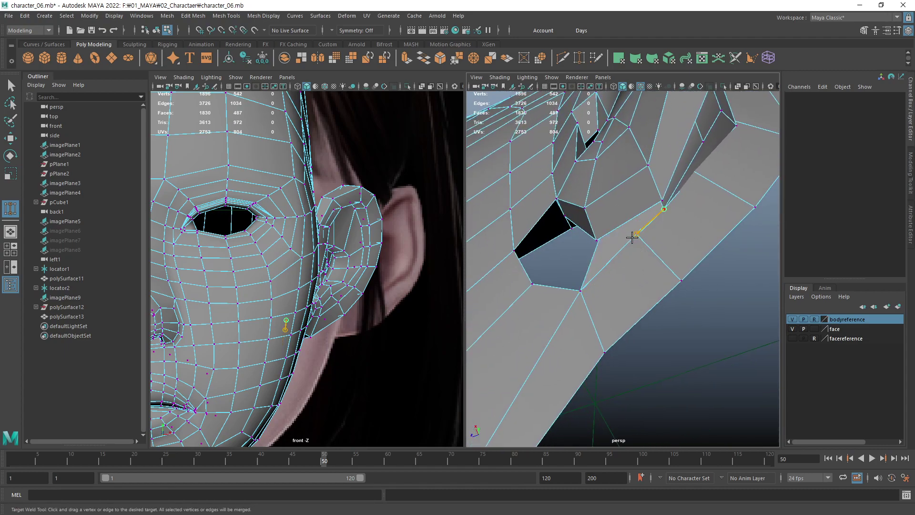
drag(632, 236, 634, 235)
alt+drag(695, 204, 659, 225)
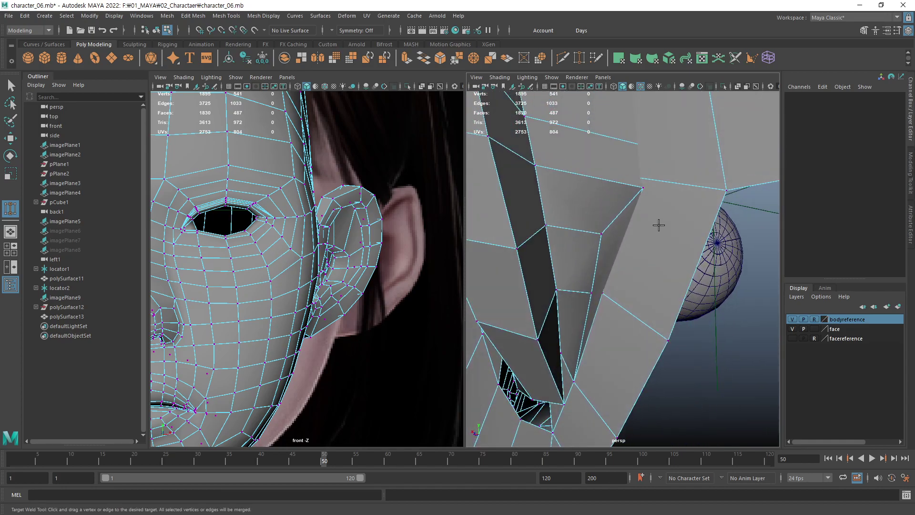
drag(601, 234, 644, 188)
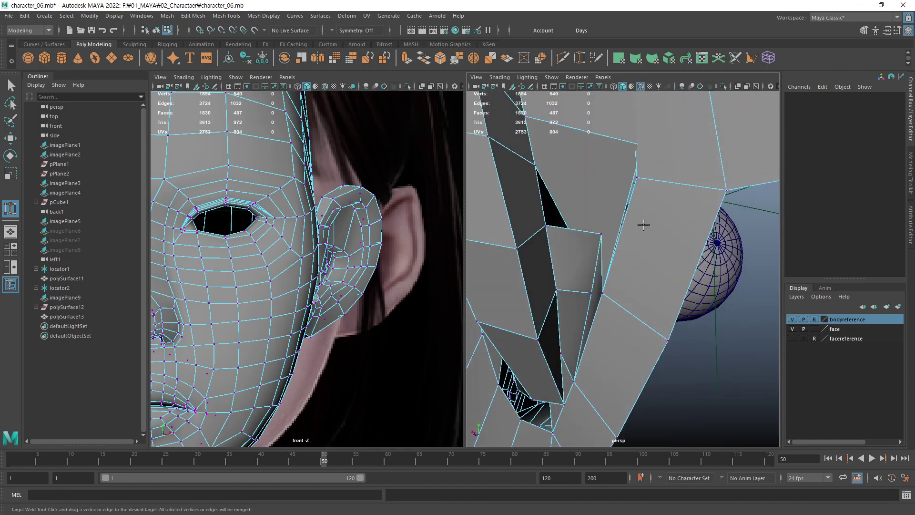
mouse_move(644, 221)
alt+mouse_down()
mouse_move(665, 276)
mouse_move(612, 280)
mouse_move(617, 303)
mouse_move(611, 293)
mouse_move(705, 254)
alt+mouse_up()
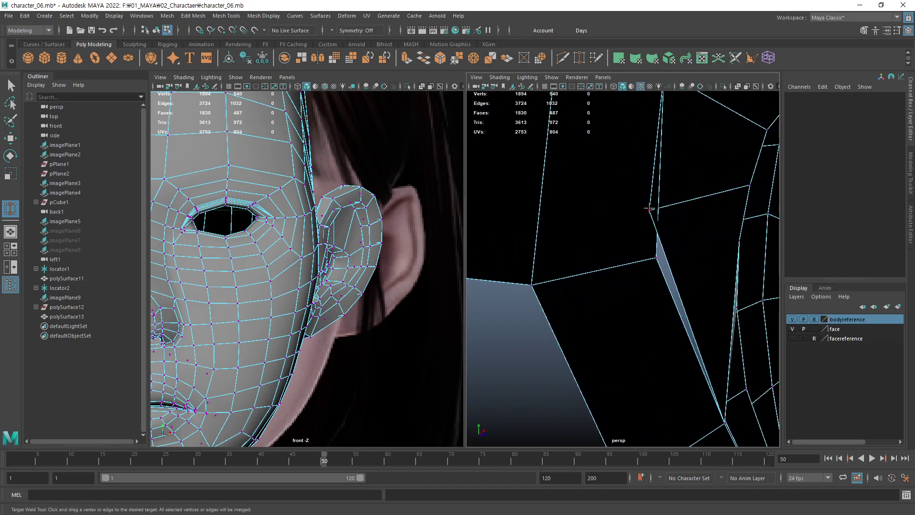
mouse_move(650, 208)
mouse_down()
mouse_move(657, 258)
mouse_move(753, 282)
mouse_move(660, 221)
mouse_move(635, 313)
mouse_move(625, 287)
mouse_move(597, 262)
mouse_move(609, 319)
mouse_up()
With the Move Tool, pull junction vertices down to smooth the pinched faces.
key(w)
click(621, 274)
click(600, 217)
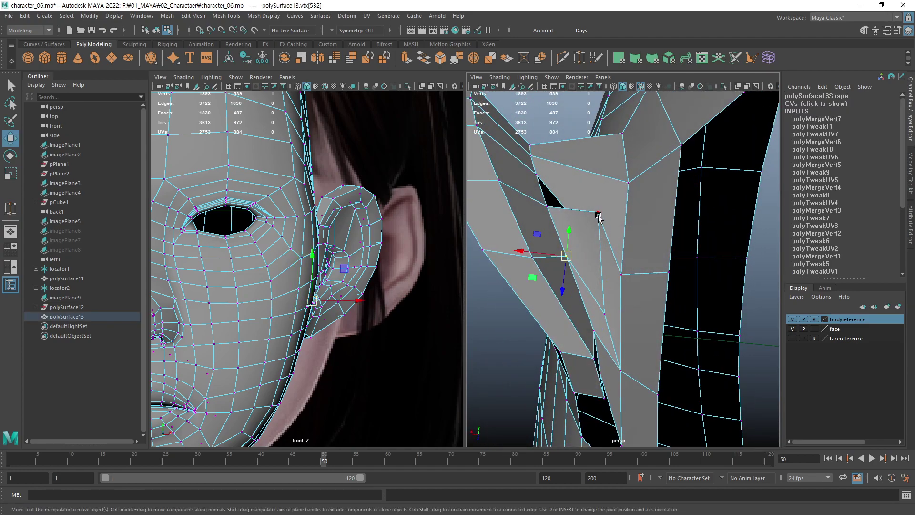
drag(599, 217, 598, 266)
click(627, 201)
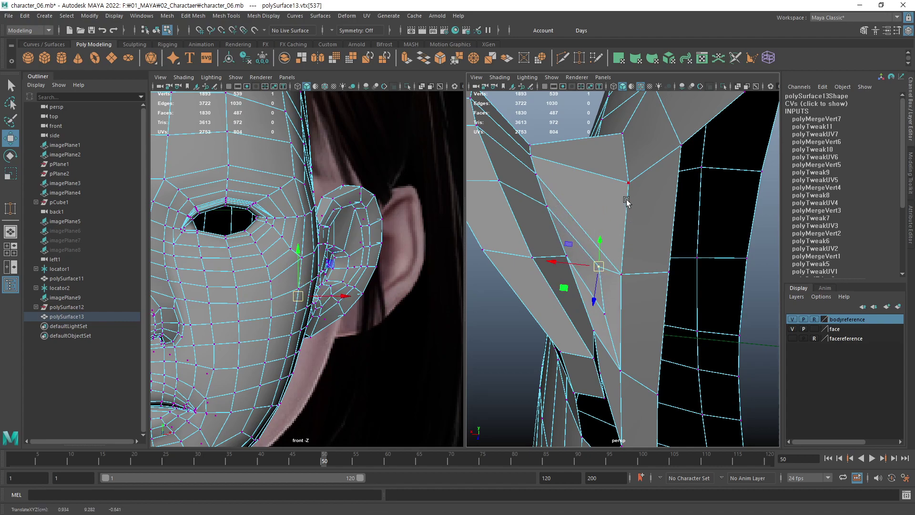
click(569, 257)
drag(568, 258, 578, 290)
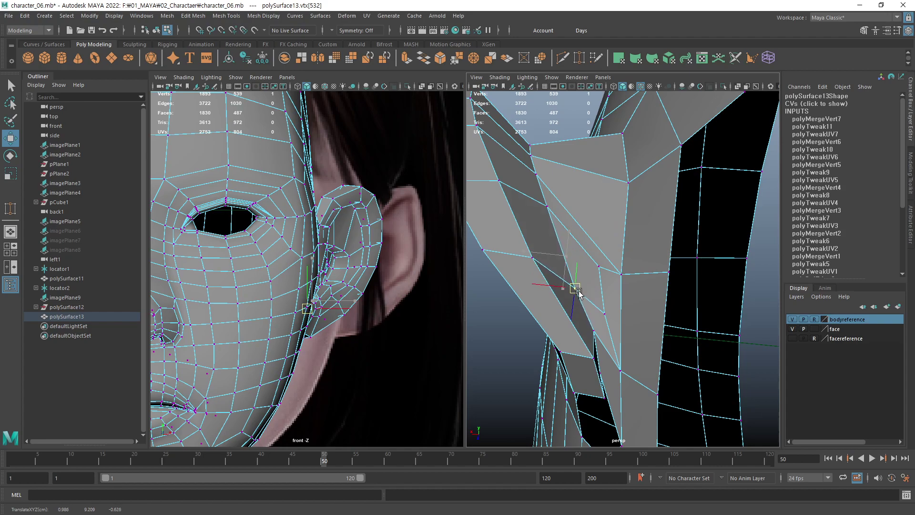
Reposition the vertices further along the ear edge and on the head side to align faces.
click(601, 269)
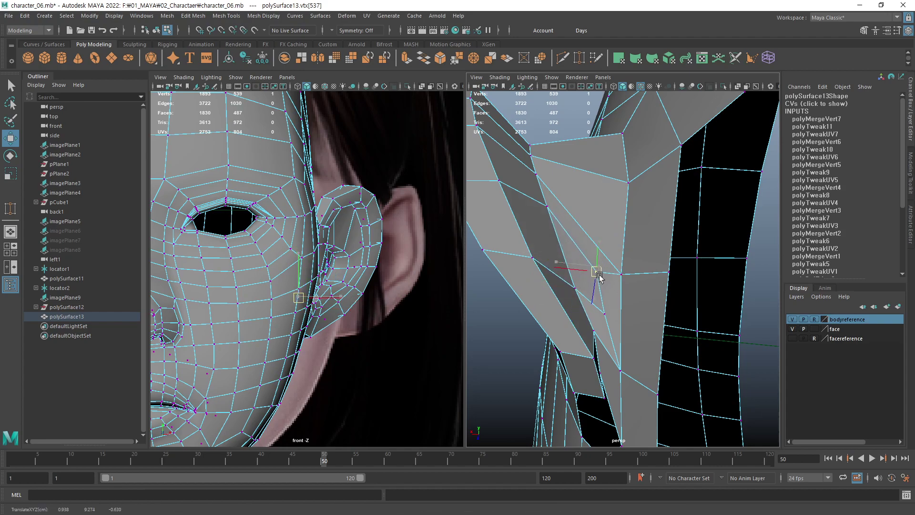
click(548, 208)
drag(550, 212, 554, 228)
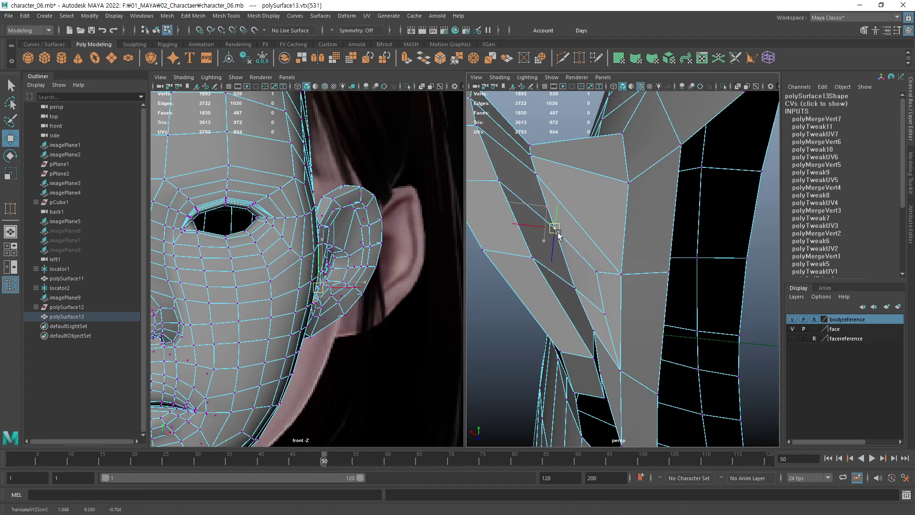
click(597, 271)
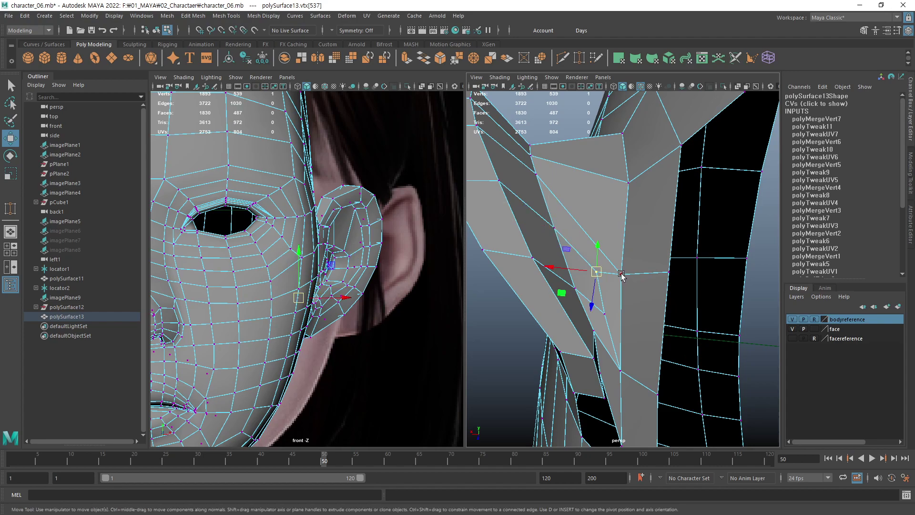
click(621, 274)
drag(621, 274, 628, 262)
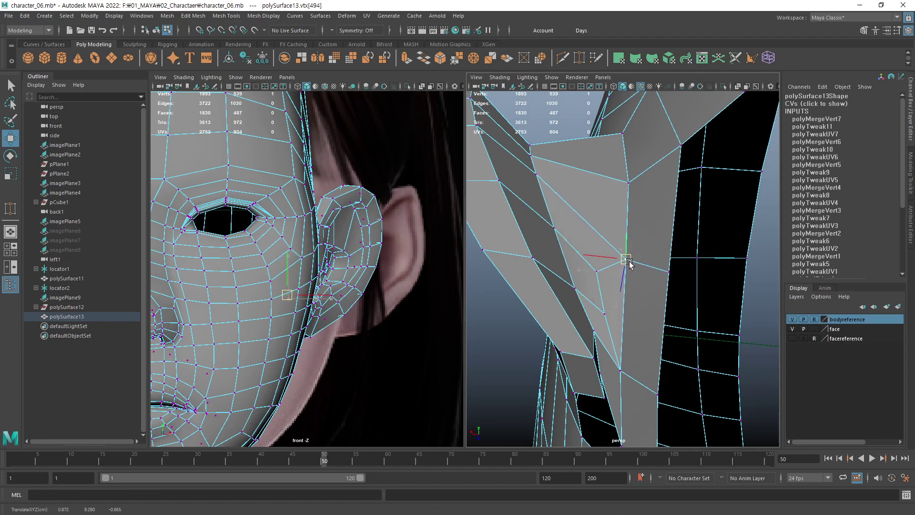
Straighten the junction edge by readjusting a vertex, then clear the selection.
mouse_move(643, 266)
alt+mouse_down()
mouse_move(662, 324)
mouse_move(614, 279)
alt+mouse_up()
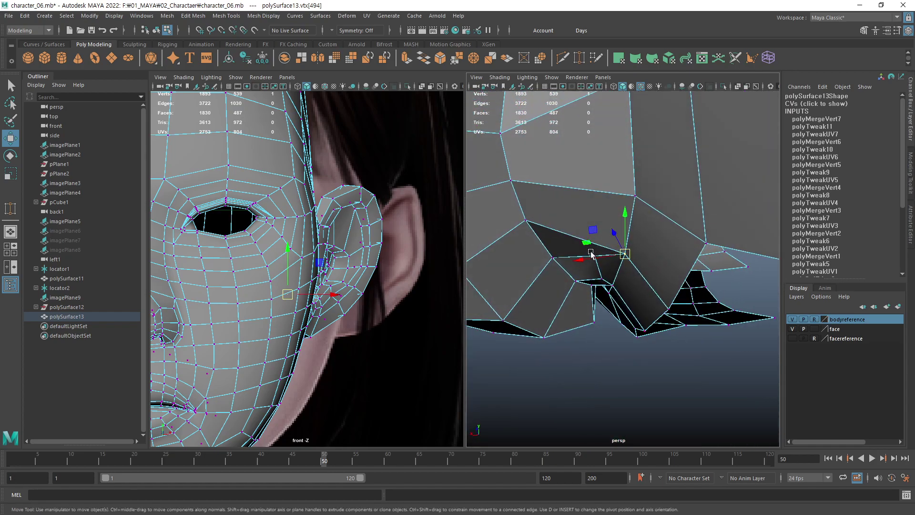
click(591, 254)
drag(593, 258, 606, 286)
click(615, 283)
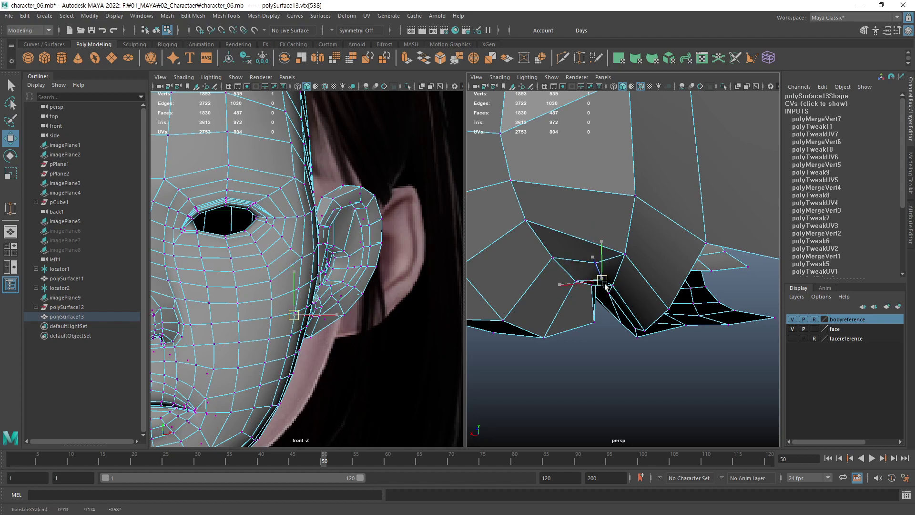
alt+drag(591, 266, 602, 275)
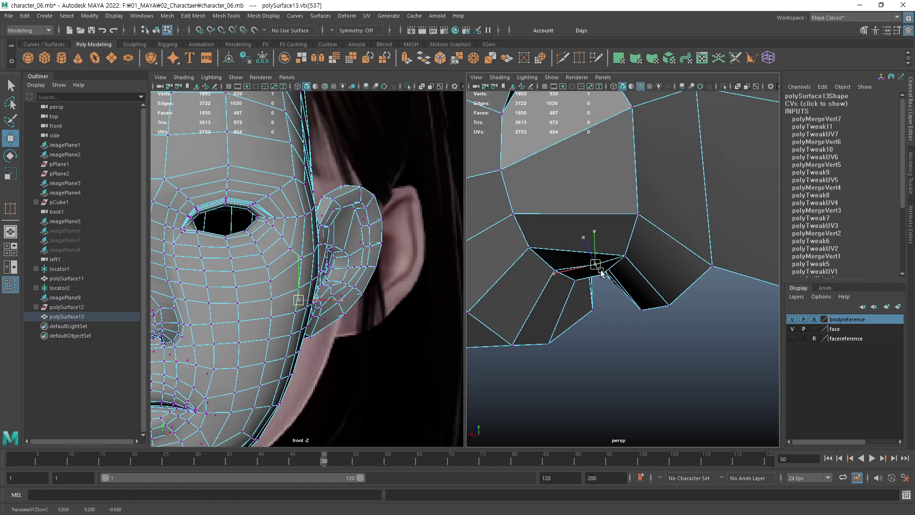
click(617, 317)
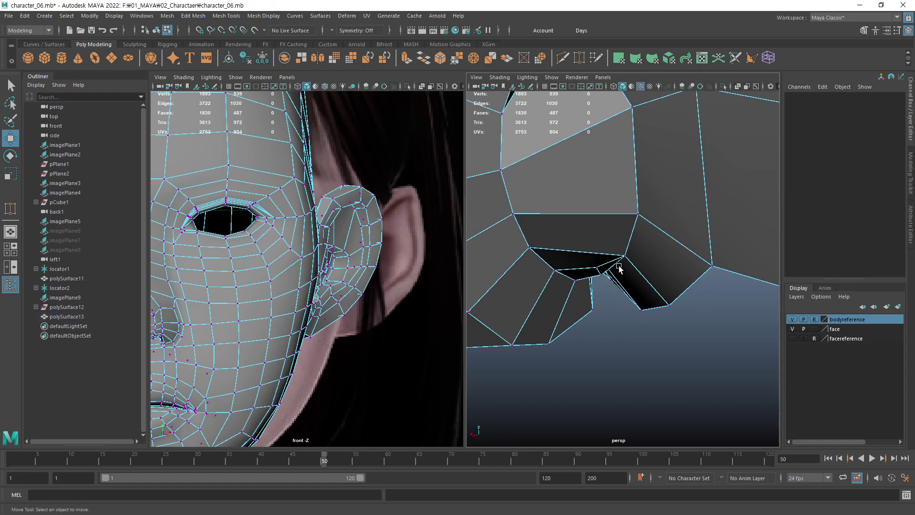
Move a vertex under the ear down and left, framing it to inspect the underside.
mouse_move(617, 317)
alt+mouse_down()
mouse_move(657, 303)
mouse_move(683, 220)
alt+mouse_up()
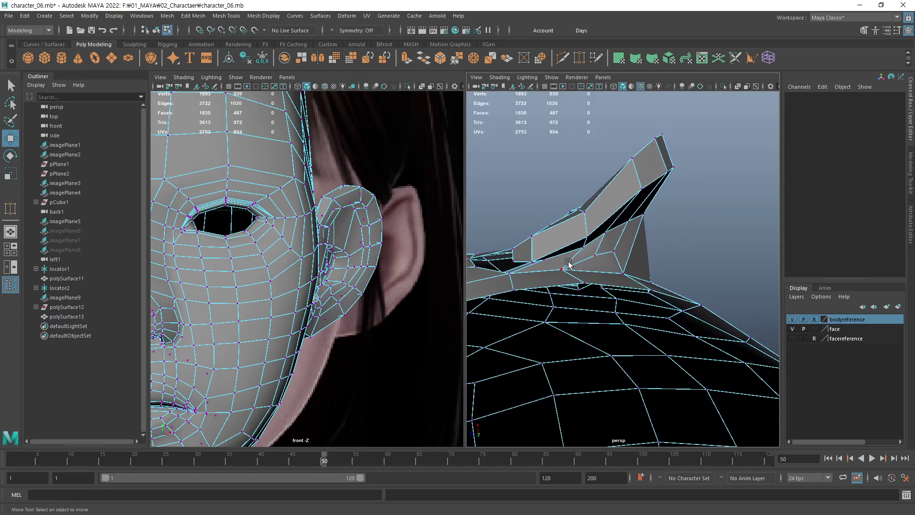
click(549, 261)
mouse_move(549, 262)
alt+mouse_down()
mouse_move(693, 296)
mouse_move(665, 269)
alt+mouse_up()
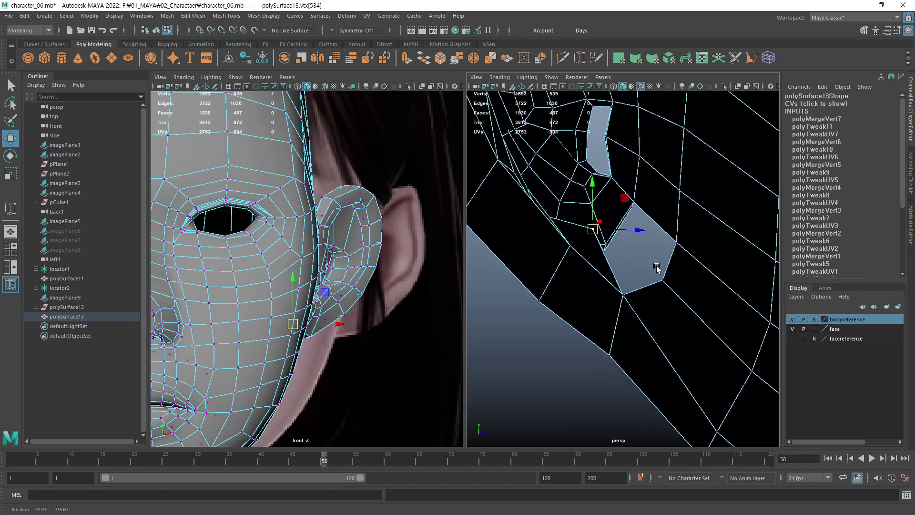
mouse_move(588, 230)
mouse_down()
mouse_move(594, 248)
mouse_move(597, 240)
mouse_up()
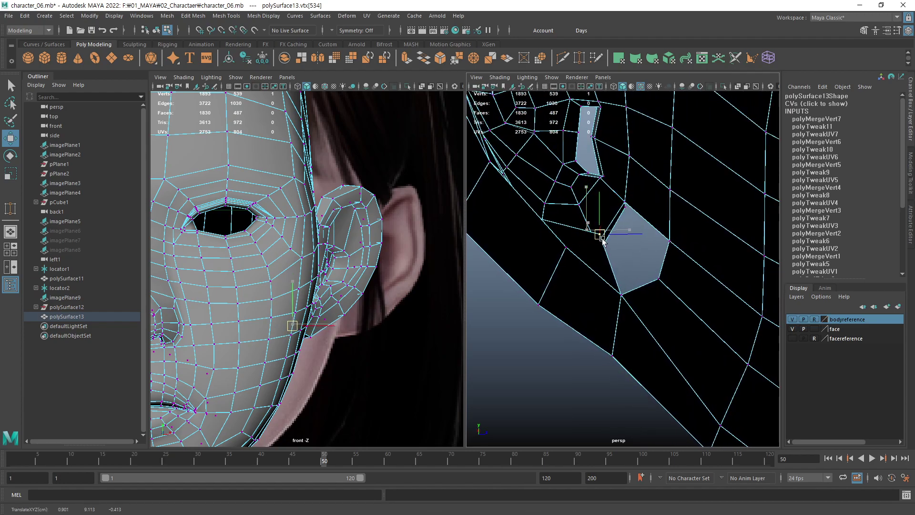
mouse_move(612, 293)
alt+mouse_down()
mouse_move(590, 247)
mouse_move(542, 284)
mouse_move(599, 306)
mouse_move(686, 304)
alt+mouse_up()
key(f)
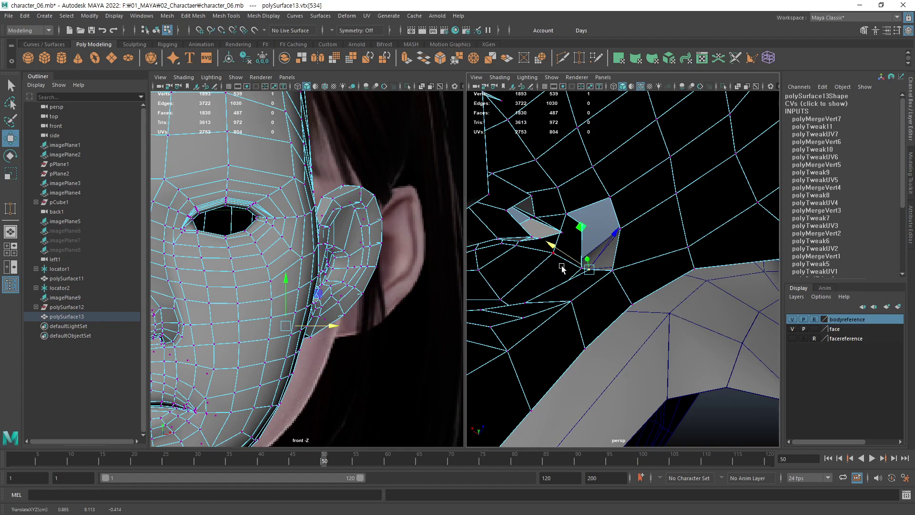
alt+drag(596, 291, 609, 224)
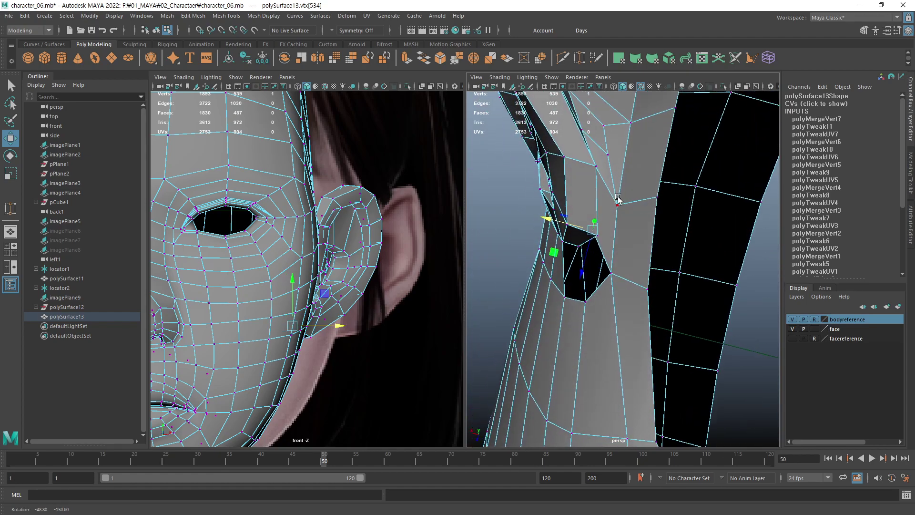
alt+middle_drag(609, 224, 603, 269)
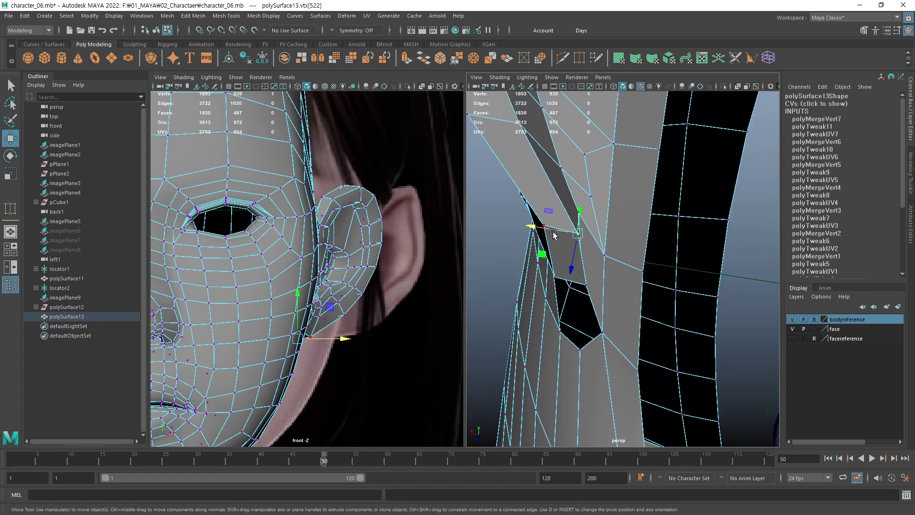
Slide adjacent junction vertices sideways to flatten the faces, then orbit to check the ear.
drag(553, 233, 547, 229)
click(580, 287)
drag(581, 286, 564, 284)
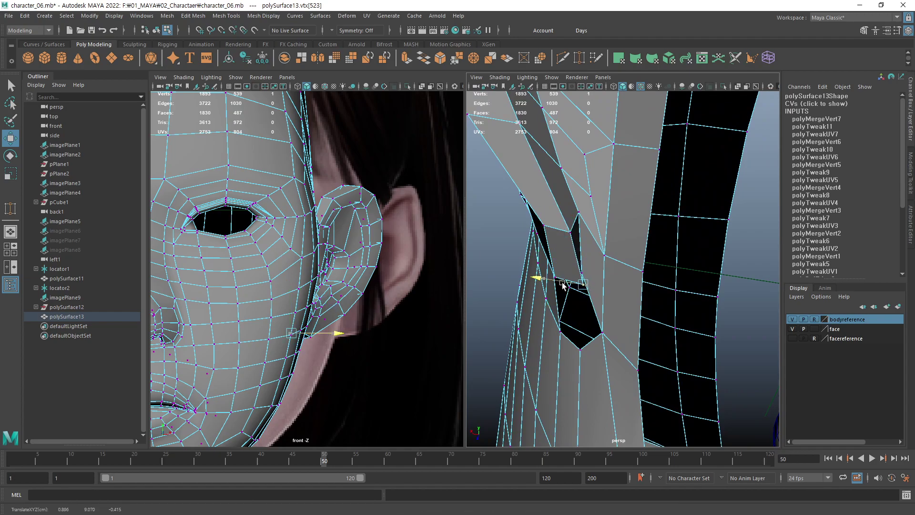
click(574, 238)
mouse_move(567, 233)
mouse_down()
mouse_move(695, 256)
mouse_move(593, 307)
mouse_move(633, 306)
mouse_move(650, 286)
mouse_move(633, 310)
mouse_move(636, 298)
mouse_up()
click(695, 256)
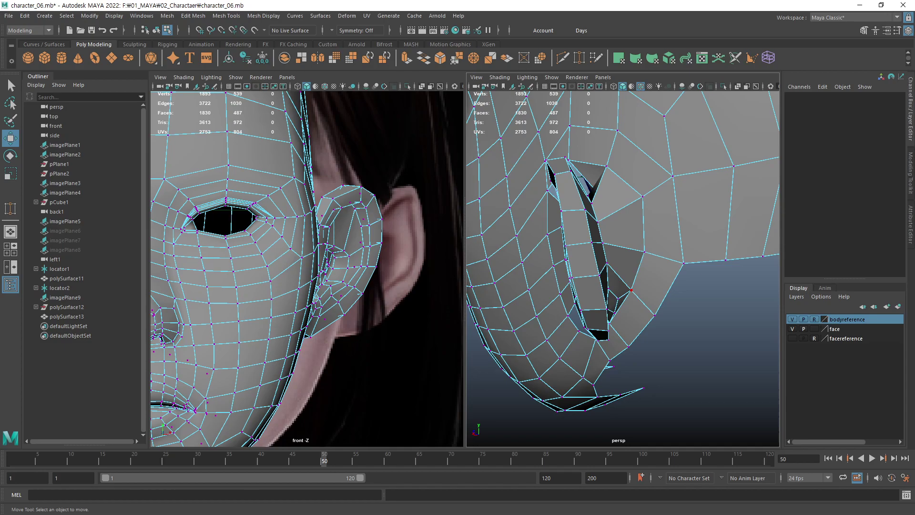
click(631, 291)
alt+drag(623, 227, 621, 249)
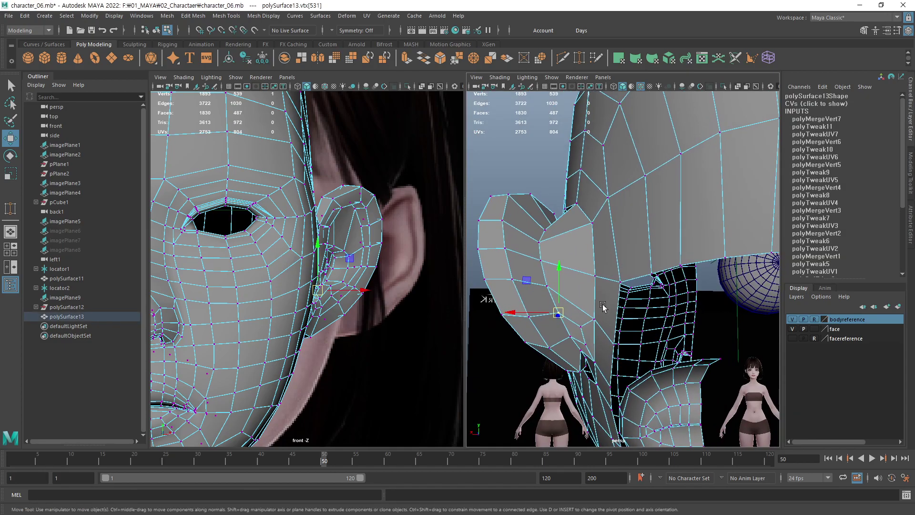
mouse_move(638, 292)
alt+mouse_down()
mouse_move(600, 282)
mouse_move(665, 291)
mouse_move(670, 262)
mouse_move(700, 271)
alt+mouse_up()
Make the mesh see-through in side view and pull a seam vertex onto the ear reference.
key(space)
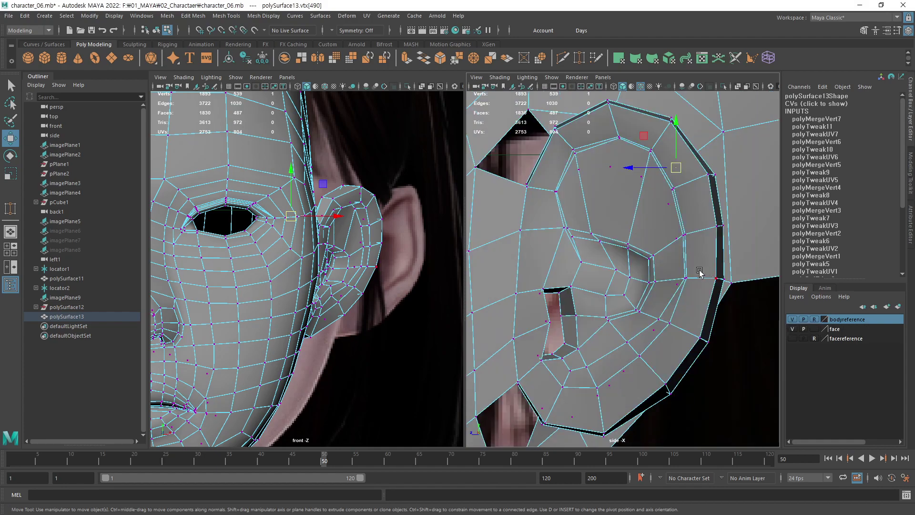
alt+middle_drag(647, 266, 603, 307)
click(737, 87)
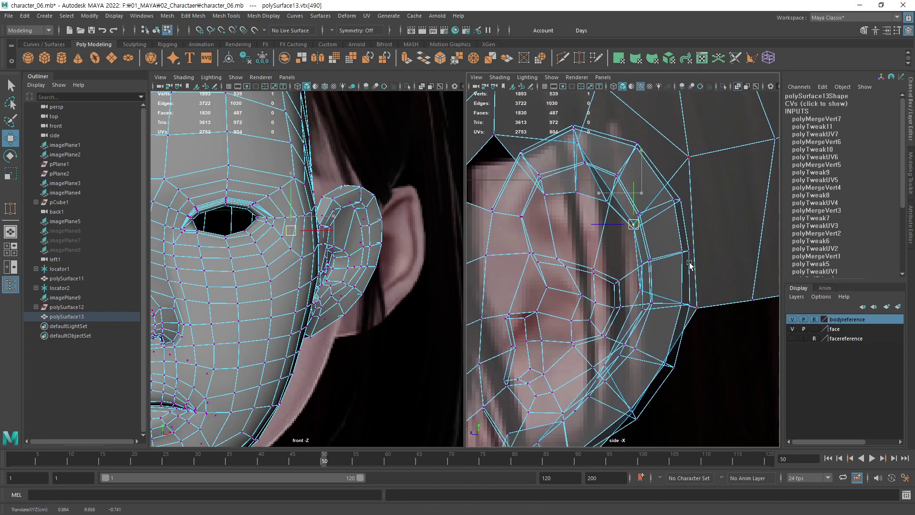
click(689, 156)
middle_drag(690, 160, 719, 232)
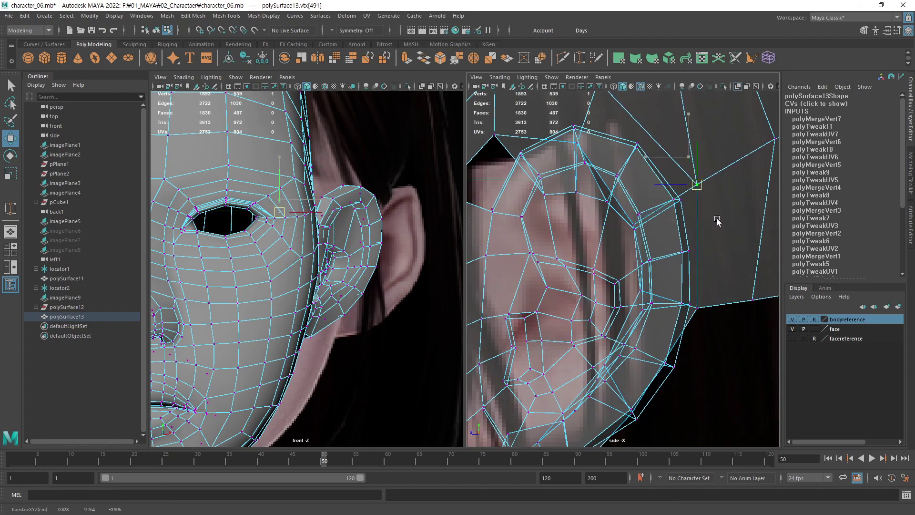
alt+right_drag(724, 229, 696, 199)
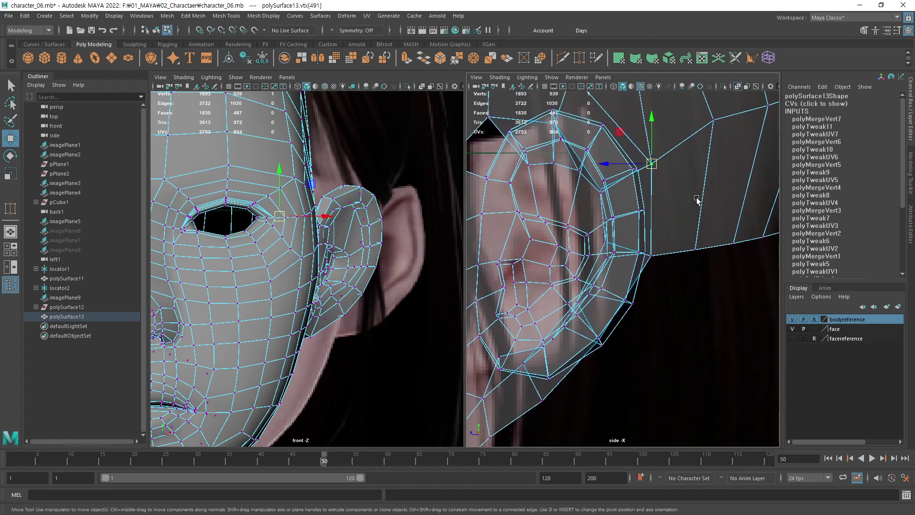
Move a head vertex above the ear down onto the reference outline.
click(709, 123)
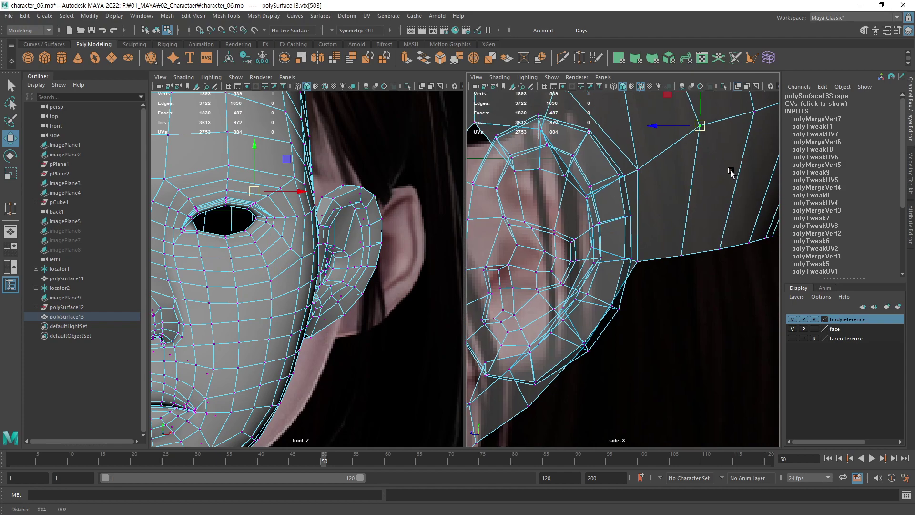
mouse_move(744, 158)
alt+middle_down()
mouse_move(699, 198)
mouse_move(700, 220)
alt+middle_up()
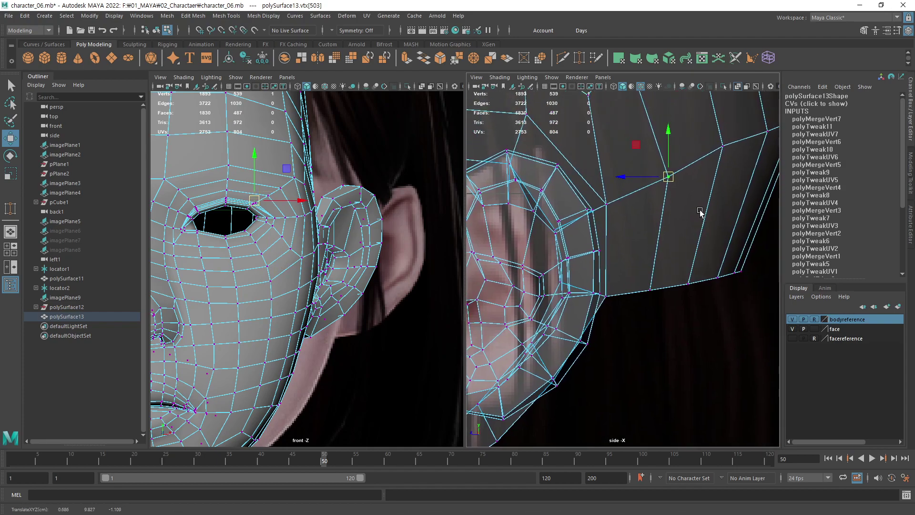
scroll(700, 213, down, 5)
middle_drag(669, 245, 670, 247)
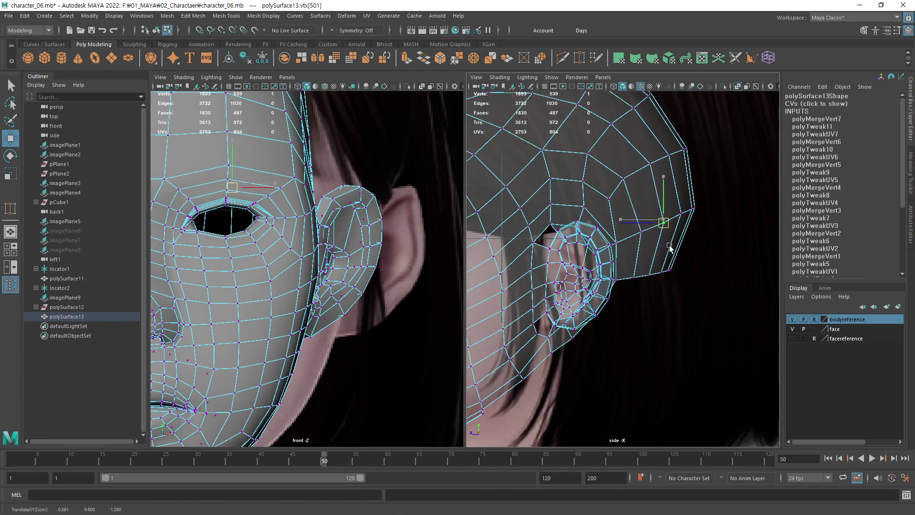
click(723, 267)
scroll(645, 224, up, 3)
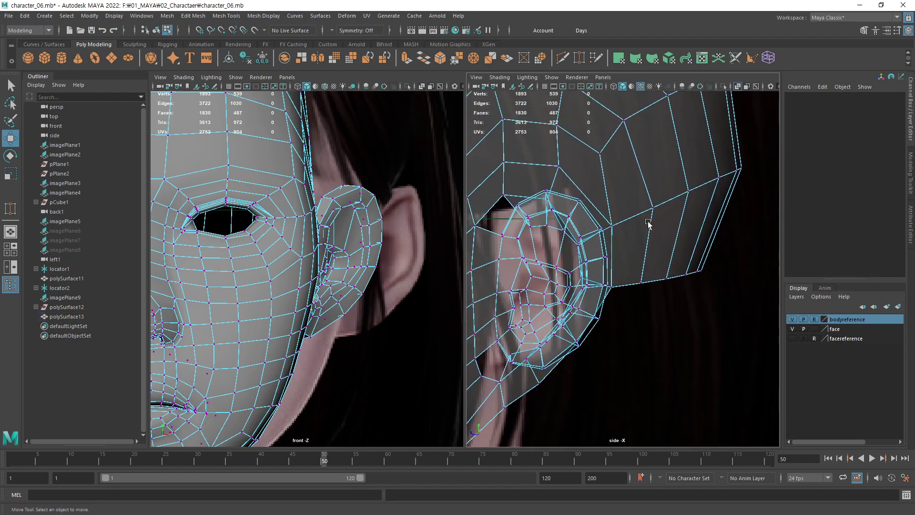
scroll(629, 214, up, 2)
Shift the vertices at the ear's top and front edge rightward to match the reference.
click(604, 202)
middle_drag(637, 247, 652, 245)
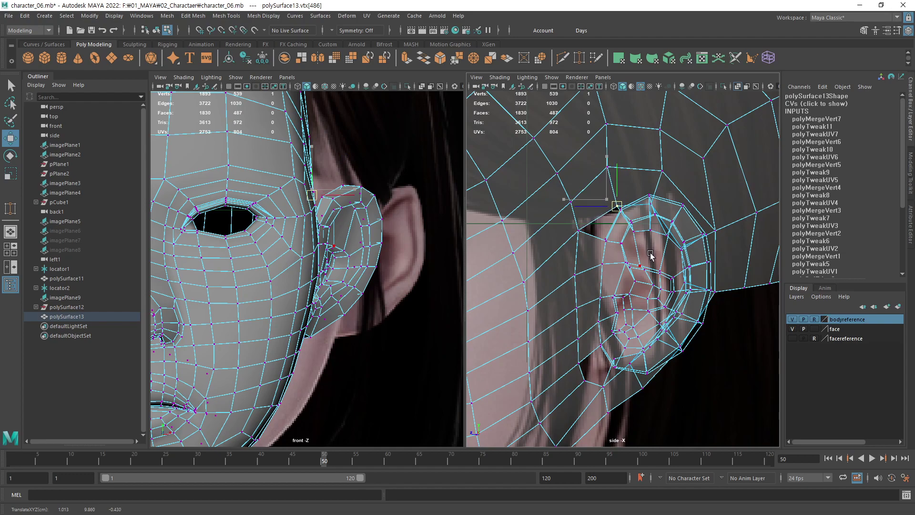
click(588, 238)
middle_drag(611, 259, 621, 256)
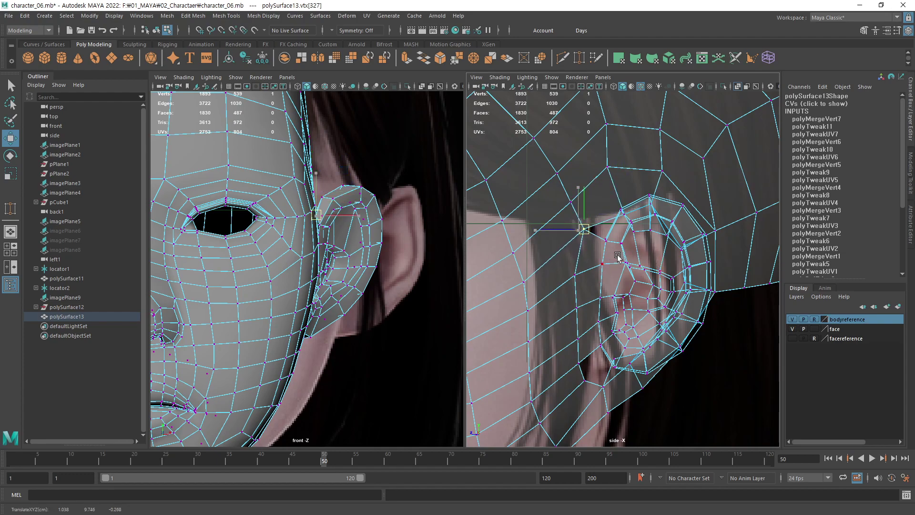
key(Right)
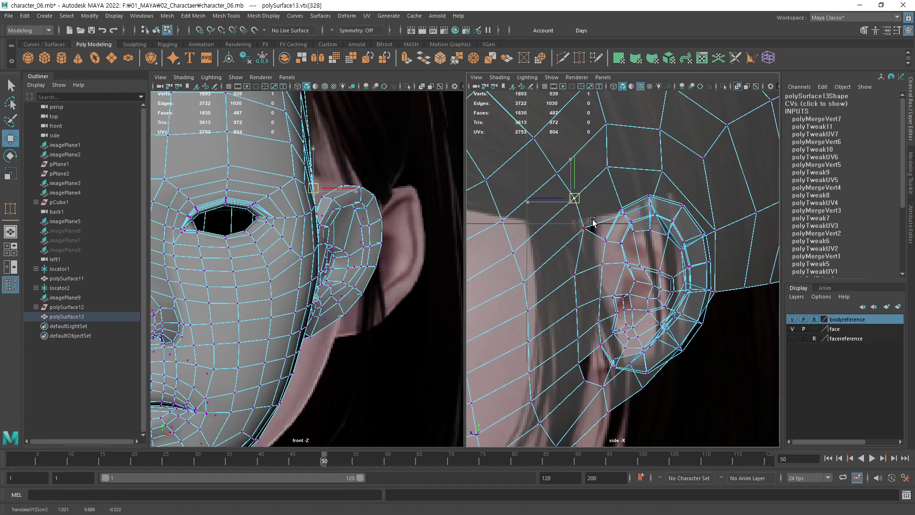
click(614, 171)
middle_drag(622, 179, 642, 187)
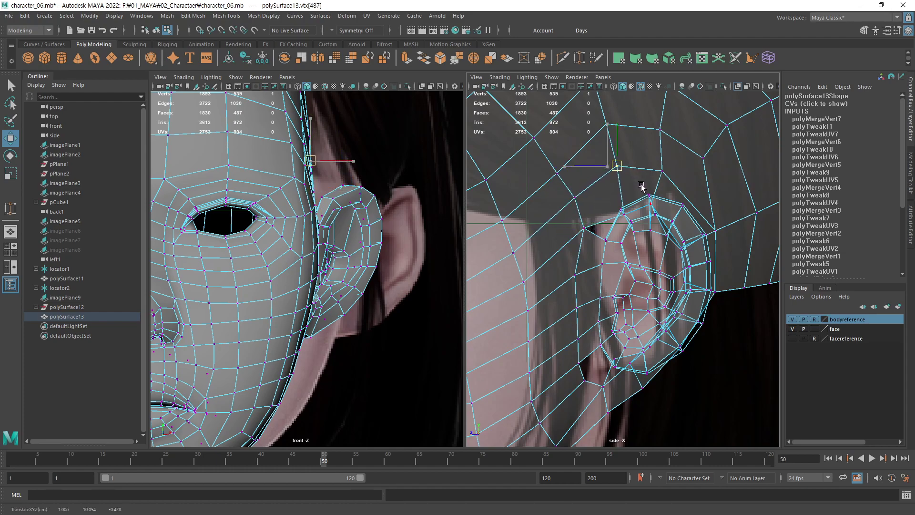
Raise neighbouring top vertices and nudge a head vertex behind the ear right.
key(Right)
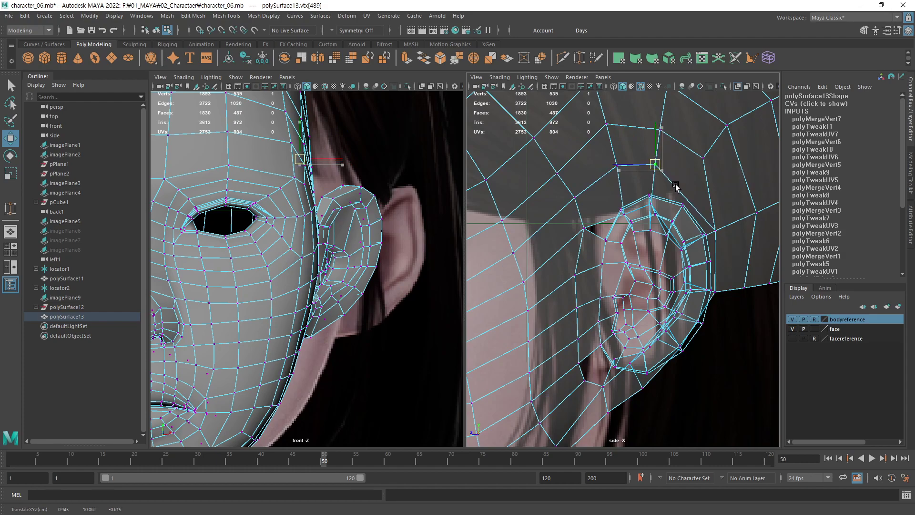
key(Up)
mouse_move(686, 169)
middle_down()
mouse_move(684, 157)
mouse_move(721, 173)
middle_up()
click(712, 166)
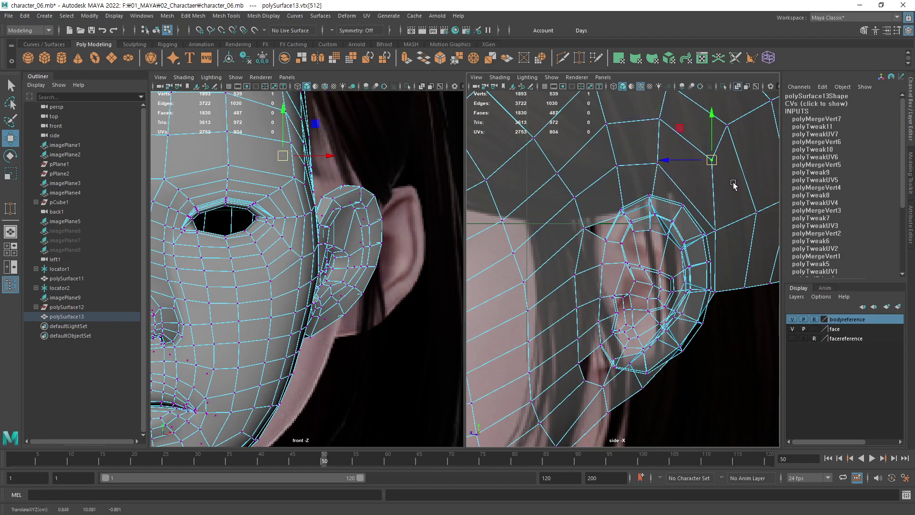
click(728, 126)
alt+middle_drag(728, 126, 635, 156)
middle_drag(664, 188, 674, 188)
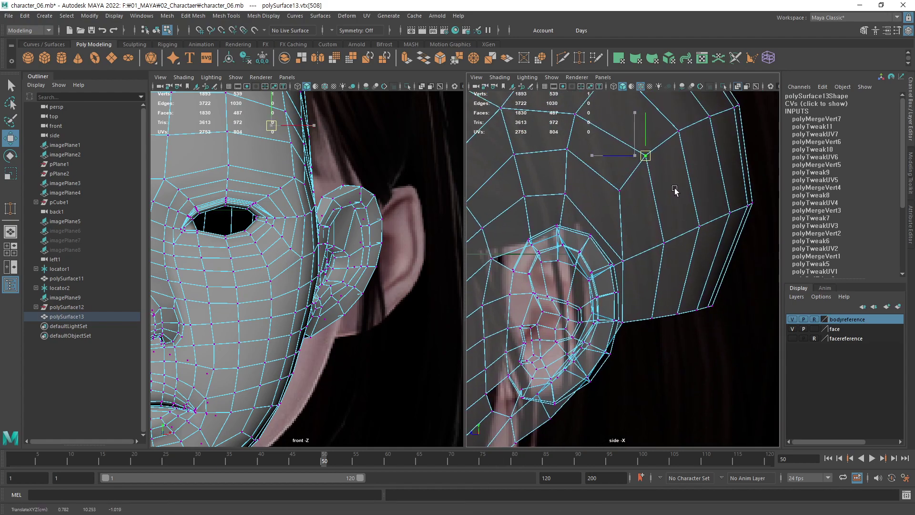
scroll(677, 205, up, 2)
scroll(683, 224, up, 2)
scroll(667, 229, up, 2)
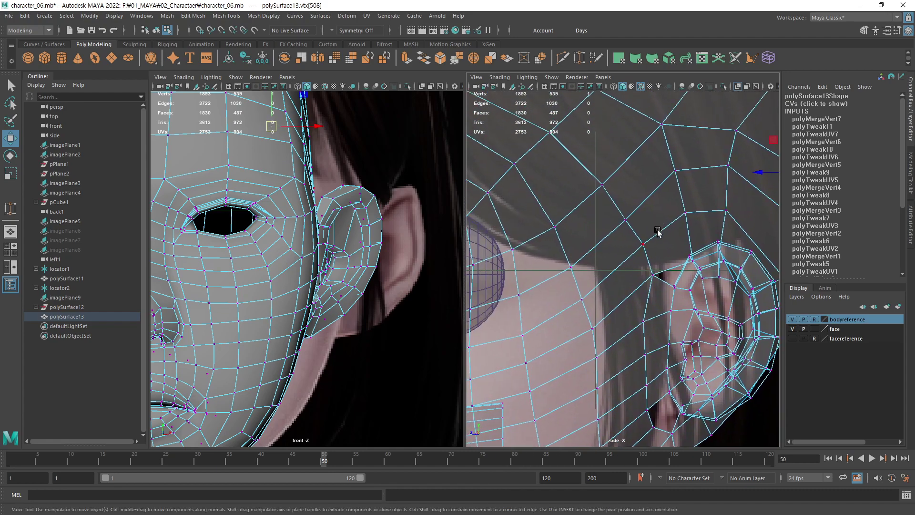
Select head vertices above the ear, zoom in, and open the hotbox camera view choices.
click(646, 246)
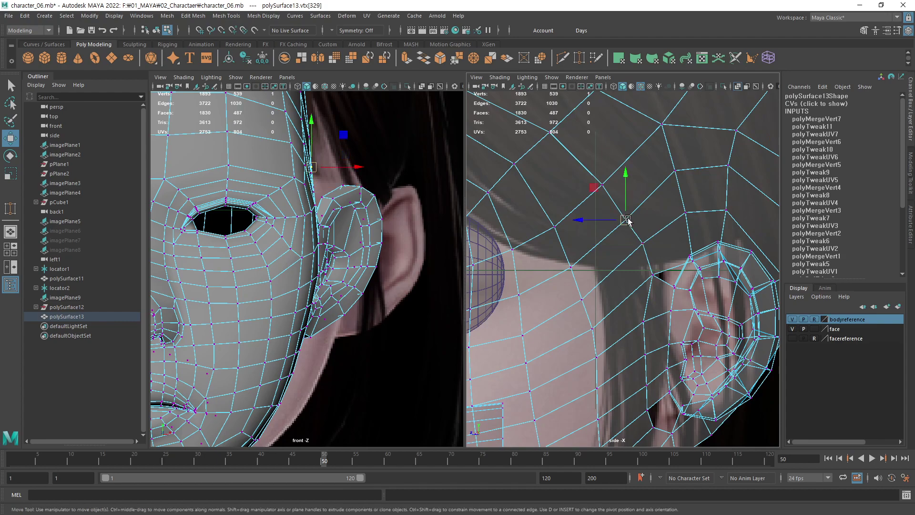
key(Right)
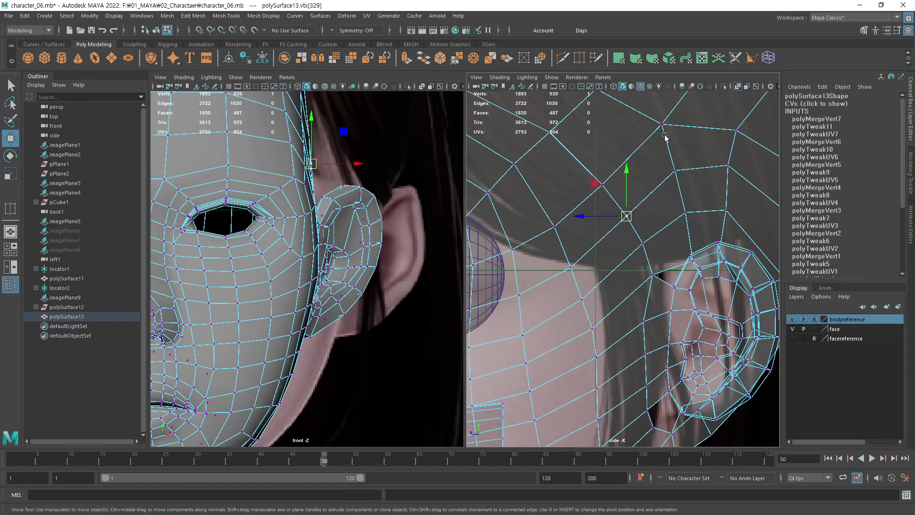
key(Up)
alt+middle_drag(682, 162, 683, 202)
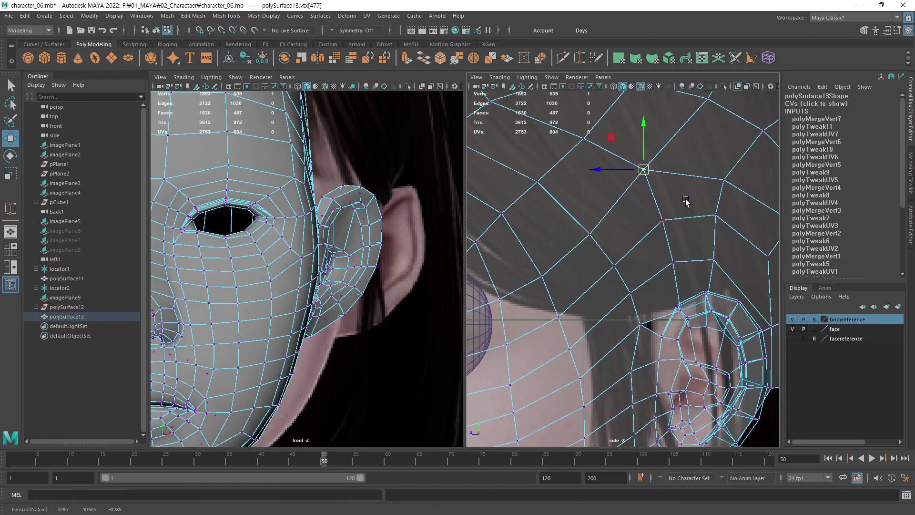
scroll(682, 214, down, 2)
scroll(679, 234, down, 2)
scroll(676, 252, down, 2)
scroll(672, 271, down, 2)
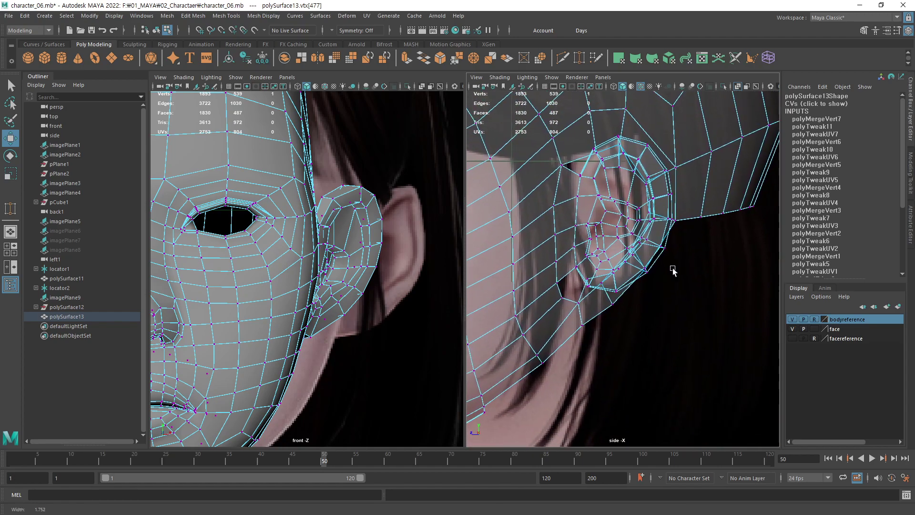
scroll(673, 270, up, 3)
alt+middle_drag(673, 238, 673, 277)
key(space)
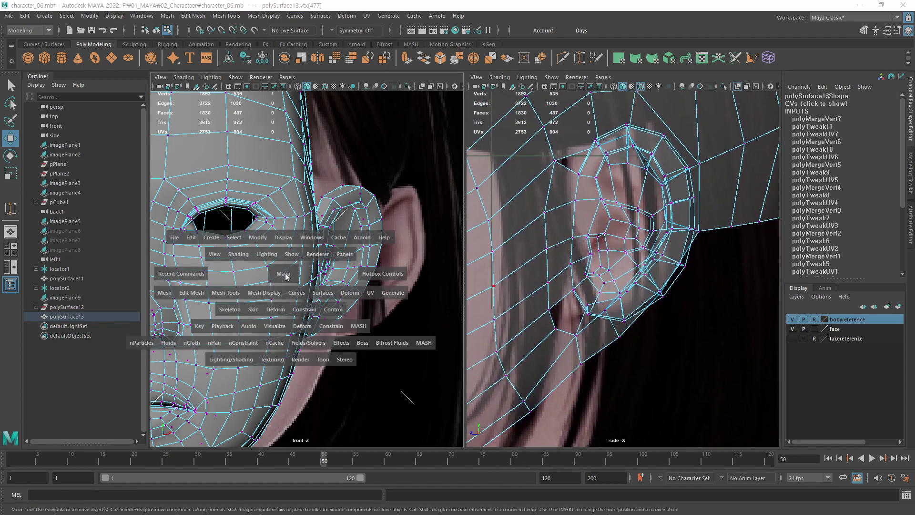
click(286, 274)
Set the left panel to Perspective View and move an ear-join vertex sideways.
click(292, 253)
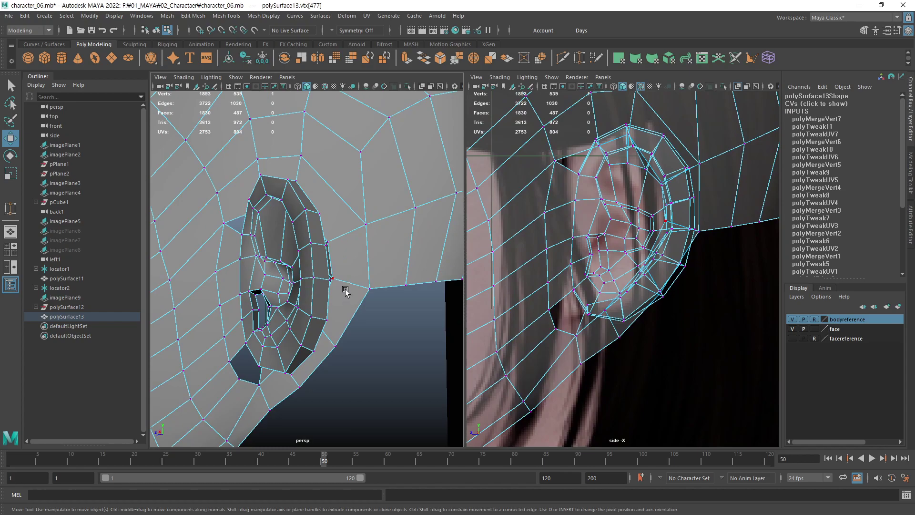
mouse_move(347, 292)
alt+mouse_down()
mouse_move(302, 301)
mouse_move(317, 333)
mouse_move(364, 347)
alt+mouse_up()
click(308, 282)
scroll(611, 191, down, 3)
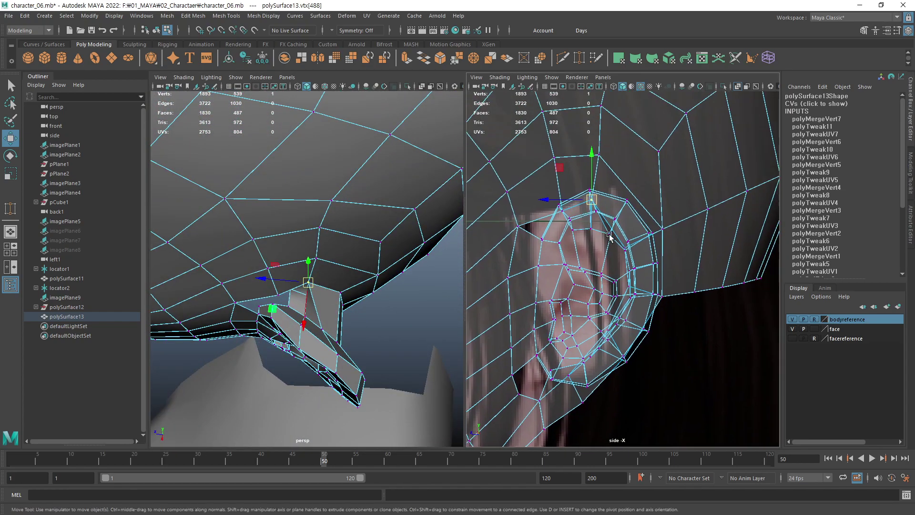
mouse_move(636, 231)
middle_down()
mouse_move(662, 233)
mouse_move(657, 261)
middle_up()
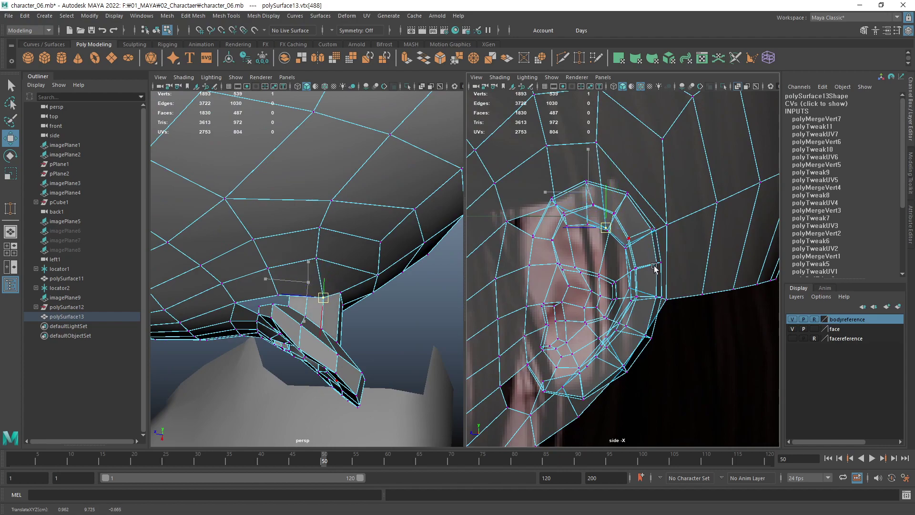
Lower the vertices above the ear down and right onto the reference outline.
click(610, 149)
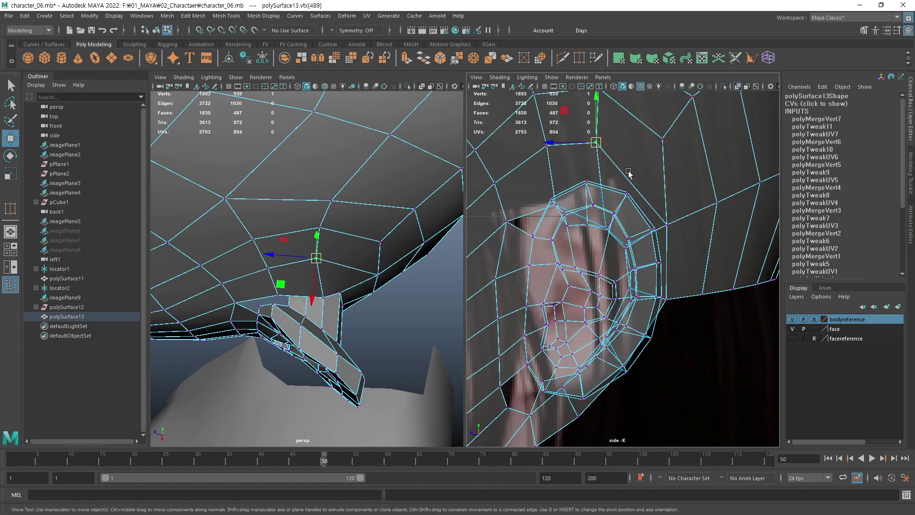
middle_drag(634, 175, 661, 195)
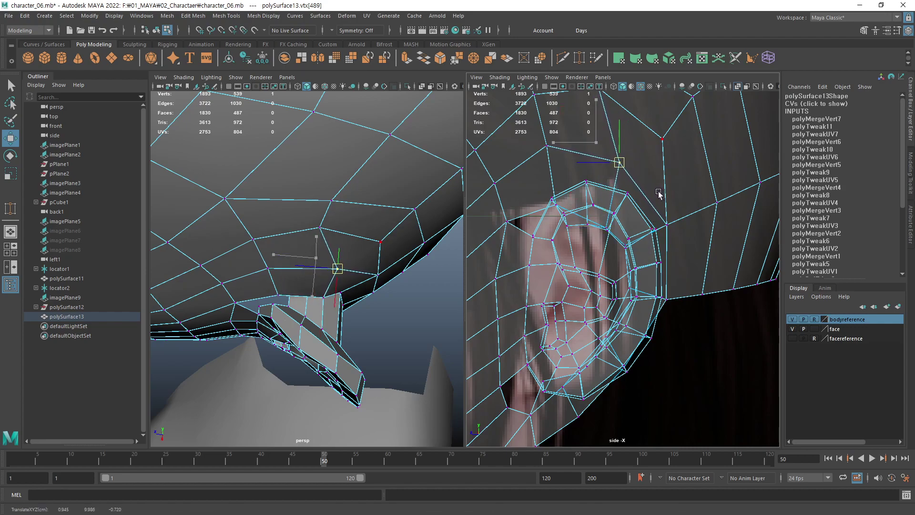
click(547, 147)
middle_drag(586, 167, 588, 175)
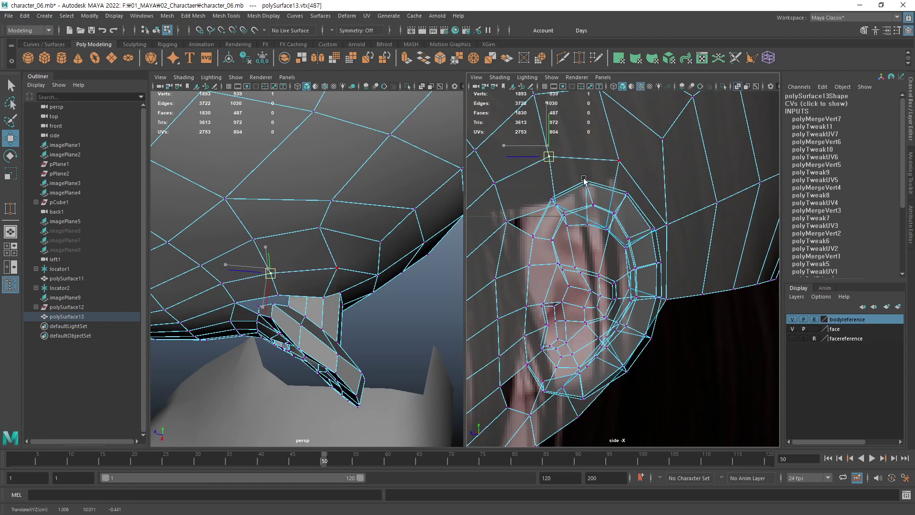
scroll(588, 176, down, 2)
scroll(649, 225, down, 2)
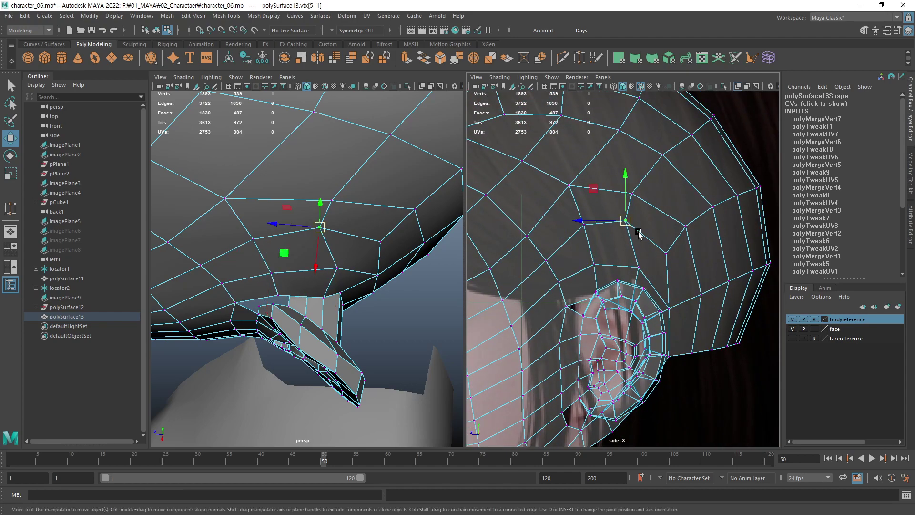
middle_drag(639, 234, 656, 246)
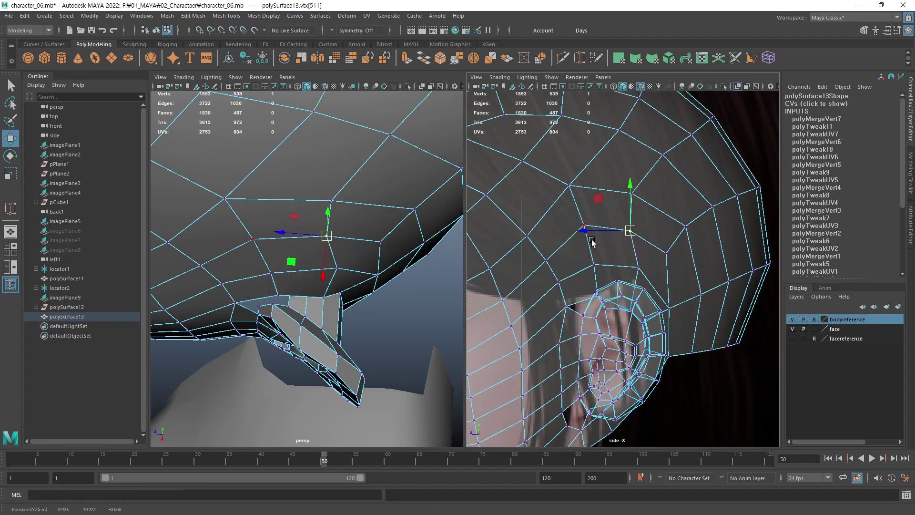
Adjust higher head vertices behind the ear, checking in perspective and sliding one along X.
click(644, 197)
middle_drag(658, 219, 677, 234)
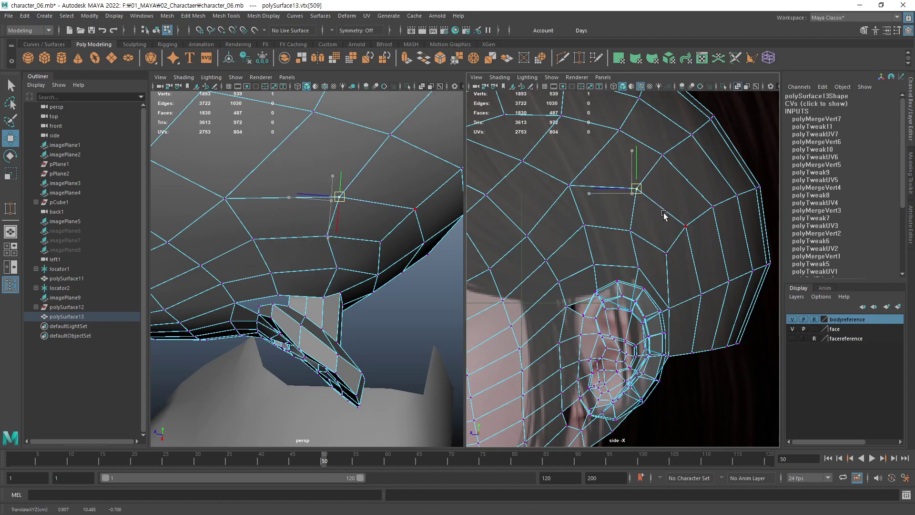
click(672, 265)
click(689, 245)
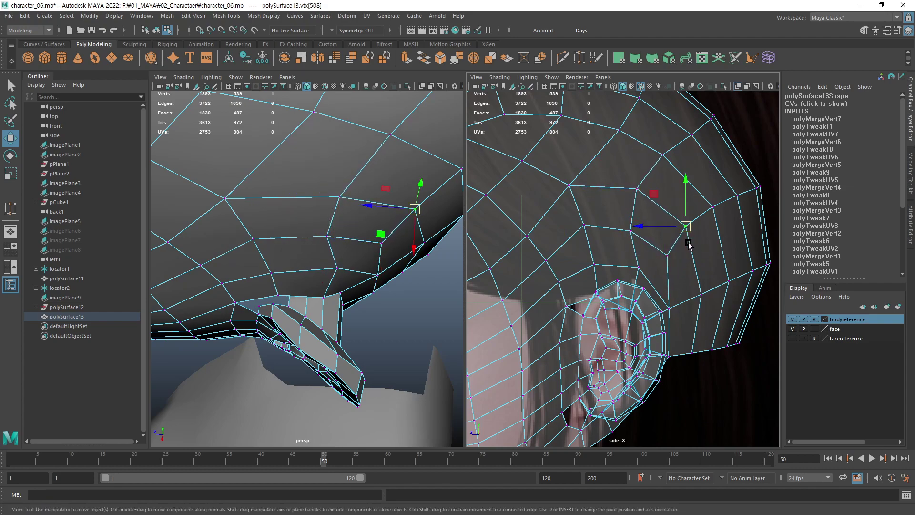
click(576, 189)
mouse_move(584, 196)
middle_down()
mouse_move(606, 210)
mouse_move(610, 244)
mouse_move(649, 259)
middle_up()
click(599, 228)
click(601, 268)
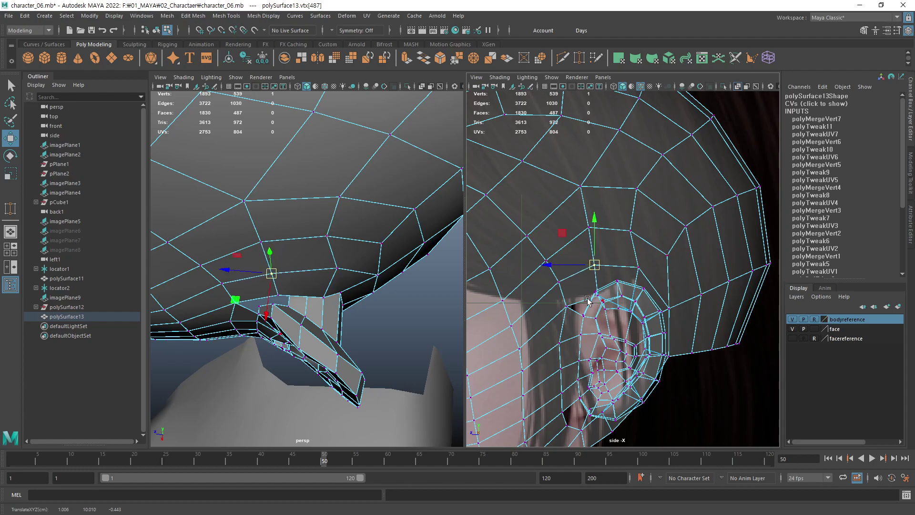
alt+drag(340, 328, 355, 268)
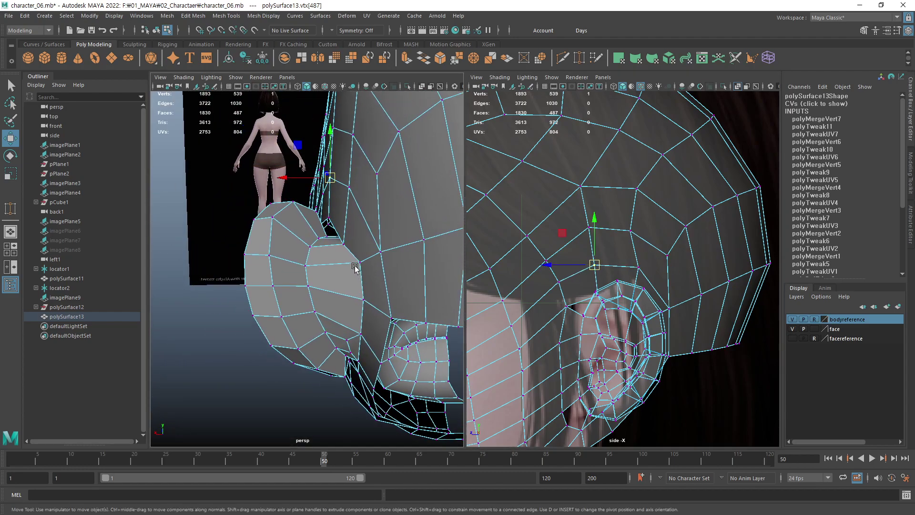
mouse_move(320, 245)
mouse_down()
mouse_move(330, 244)
mouse_move(366, 289)
mouse_move(344, 259)
mouse_move(382, 242)
mouse_move(420, 305)
mouse_move(333, 276)
mouse_up()
Slide the ear's inner edge vertices left along X toward the head to narrow the gaps.
key(q)
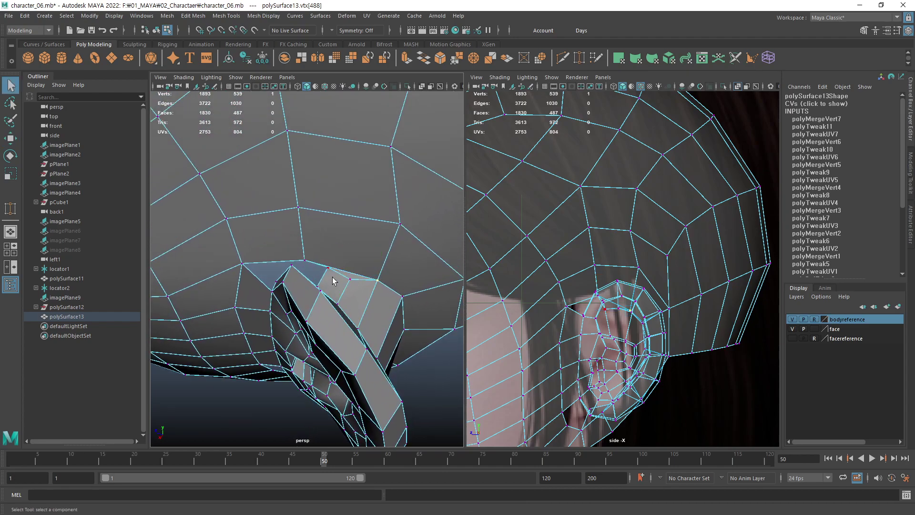
scroll(632, 344, up, 3)
scroll(515, 349, up, 2)
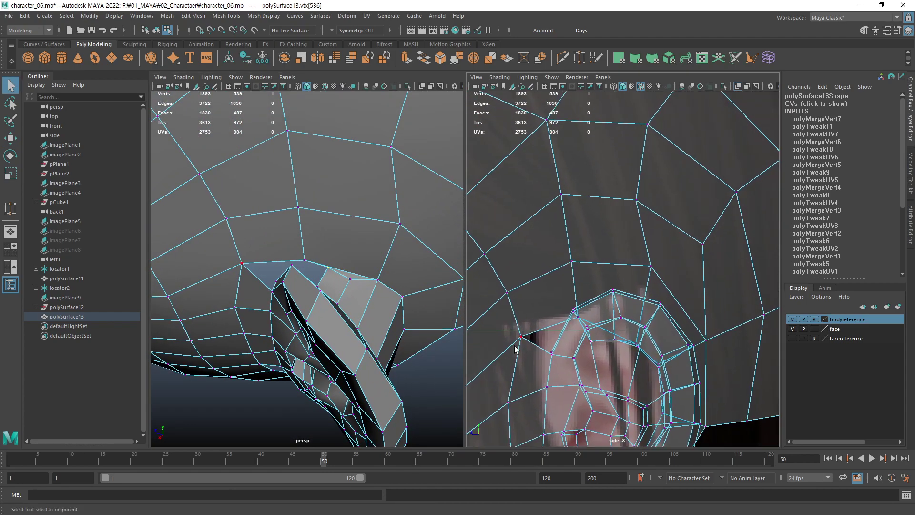
mouse_move(284, 299)
alt+mouse_down()
mouse_move(451, 254)
mouse_move(366, 311)
mouse_move(320, 286)
mouse_move(327, 306)
mouse_move(391, 307)
mouse_move(212, 391)
mouse_move(295, 320)
mouse_move(249, 336)
alt+mouse_up()
key(w)
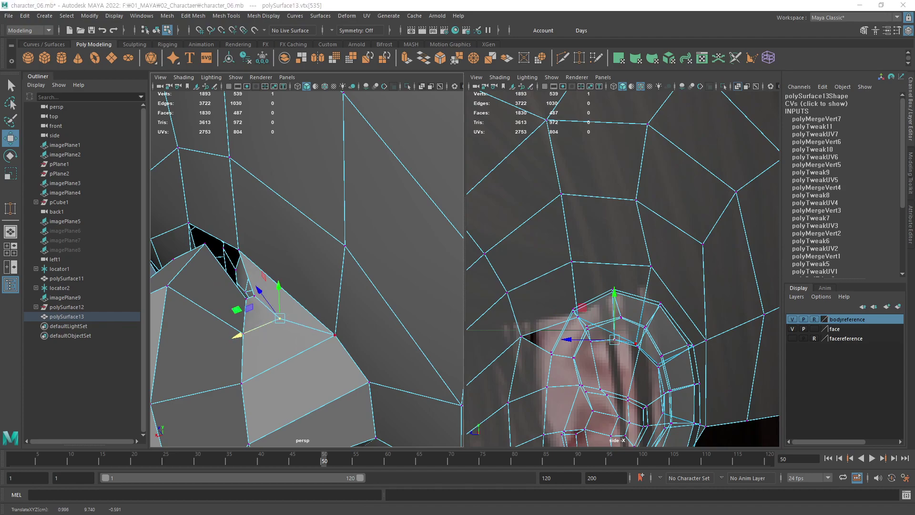
mouse_move(381, 222)
alt+mouse_down()
mouse_move(408, 306)
mouse_move(378, 343)
mouse_move(394, 341)
alt+mouse_up()
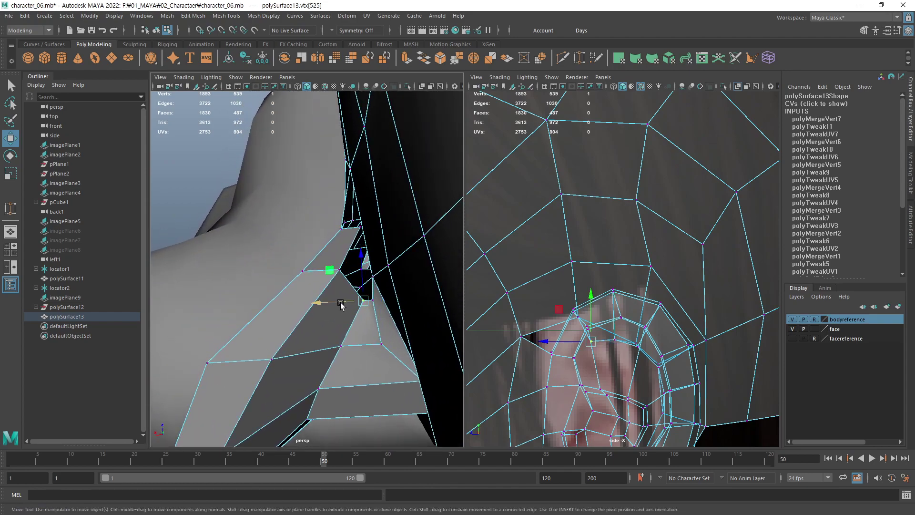
drag(363, 301, 335, 302)
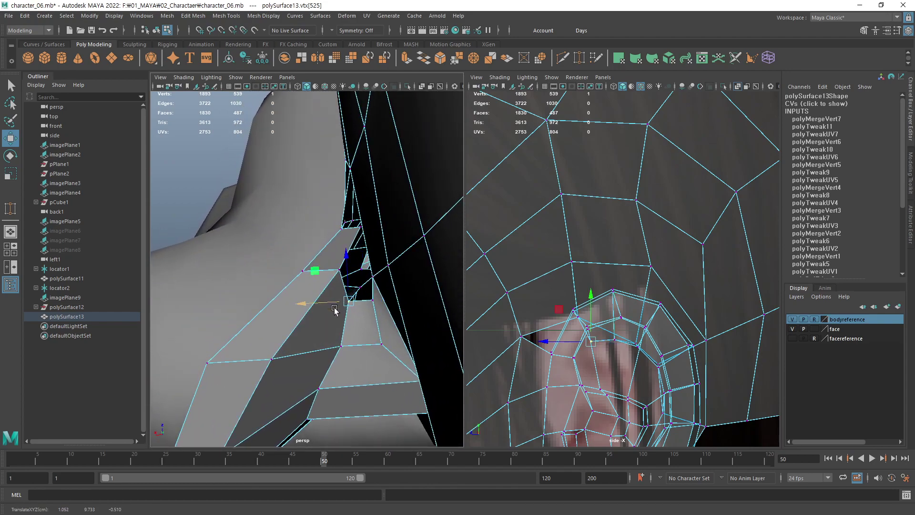
click(341, 345)
mouse_move(324, 346)
mouse_down()
mouse_move(312, 349)
mouse_move(341, 306)
mouse_move(281, 306)
mouse_up()
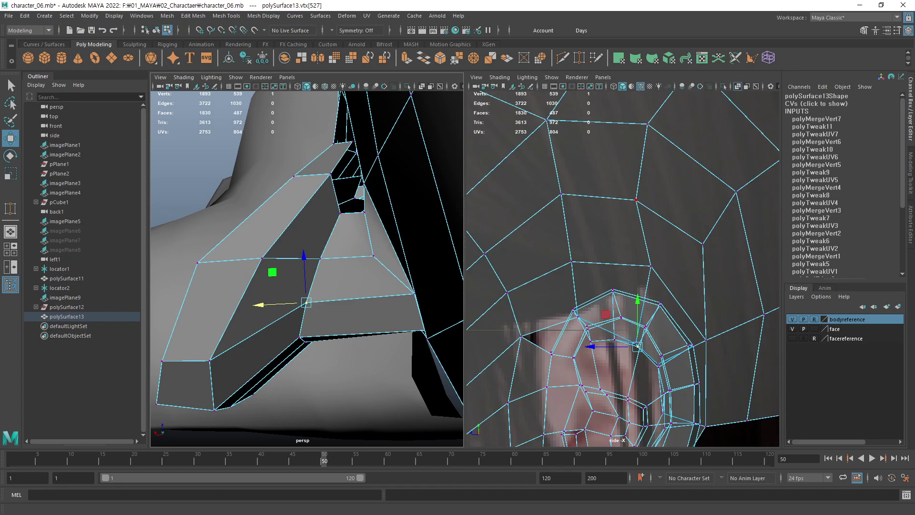
click(521, 336)
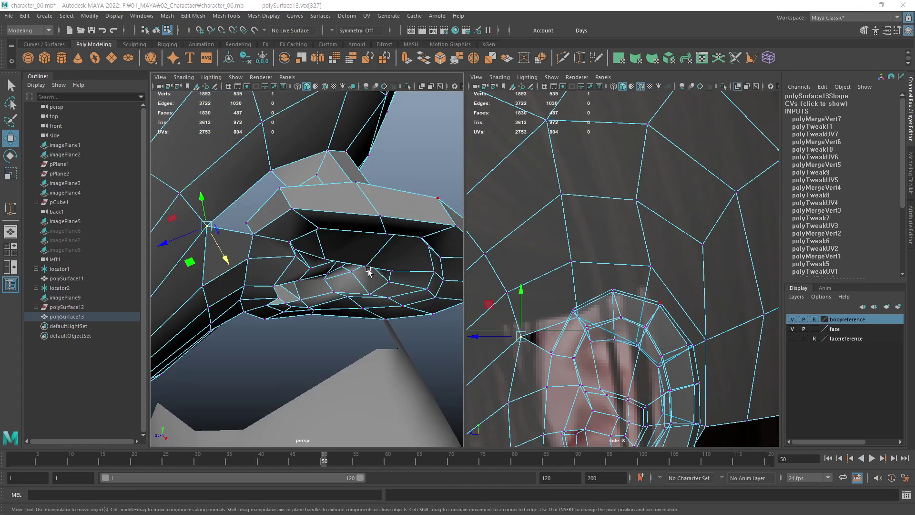
mouse_move(369, 272)
alt+mouse_down()
mouse_move(352, 260)
mouse_move(374, 228)
mouse_move(371, 278)
mouse_move(241, 290)
mouse_move(337, 311)
mouse_move(331, 271)
mouse_move(310, 296)
mouse_move(267, 276)
mouse_move(305, 267)
mouse_move(287, 300)
mouse_move(423, 249)
mouse_move(395, 285)
mouse_move(323, 299)
mouse_move(306, 286)
mouse_move(239, 309)
mouse_move(286, 298)
mouse_move(296, 286)
mouse_move(333, 306)
mouse_move(339, 249)
alt+mouse_up()
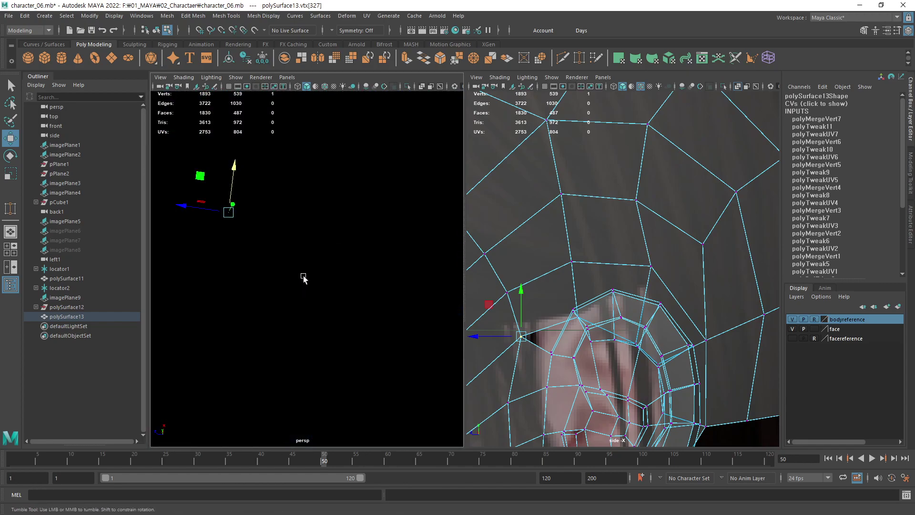
Select and inspect the corner vertices at the ear's base gap from several orbit angles.
mouse_move(303, 276)
alt+mouse_down()
mouse_move(317, 288)
mouse_move(300, 292)
mouse_move(413, 320)
mouse_move(337, 266)
alt+mouse_up()
click(350, 280)
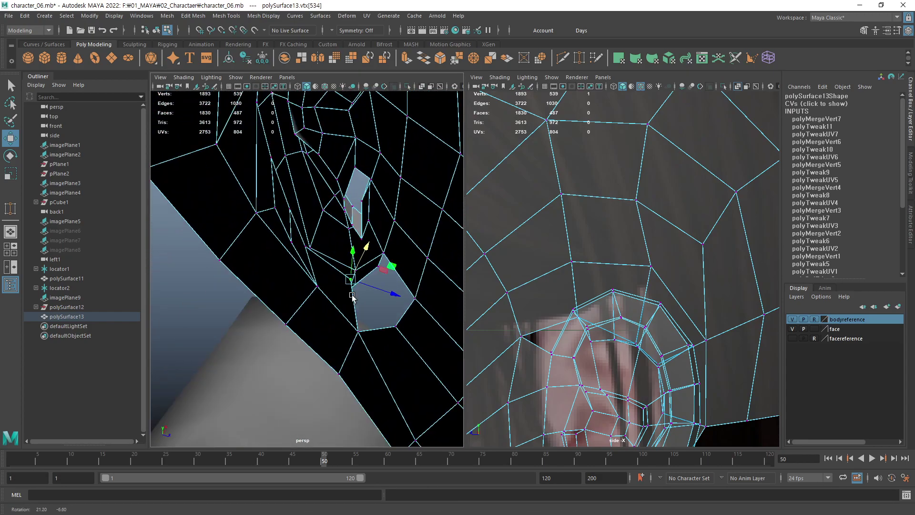
mouse_move(353, 296)
alt+mouse_down()
mouse_move(300, 256)
mouse_move(395, 317)
alt+mouse_up()
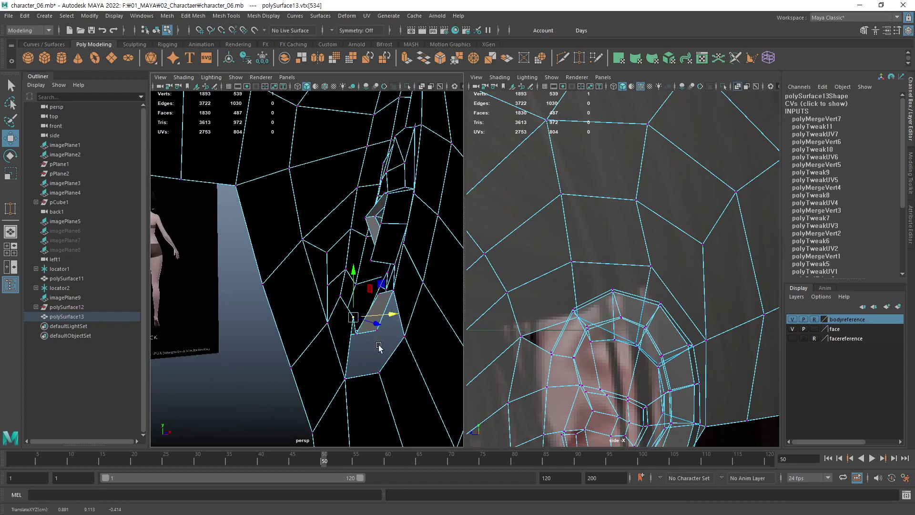
click(358, 335)
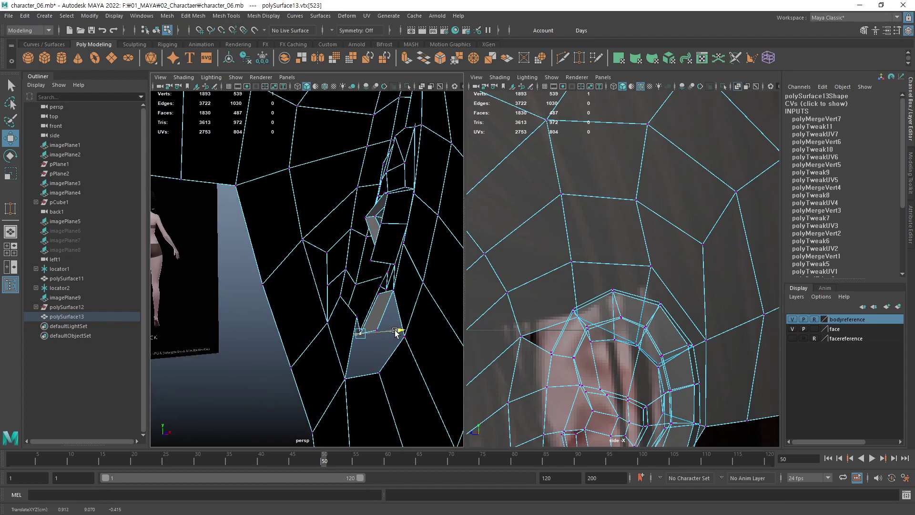
mouse_move(387, 317)
alt+mouse_down()
mouse_move(338, 280)
mouse_move(381, 232)
mouse_move(377, 326)
mouse_move(363, 286)
alt+mouse_up()
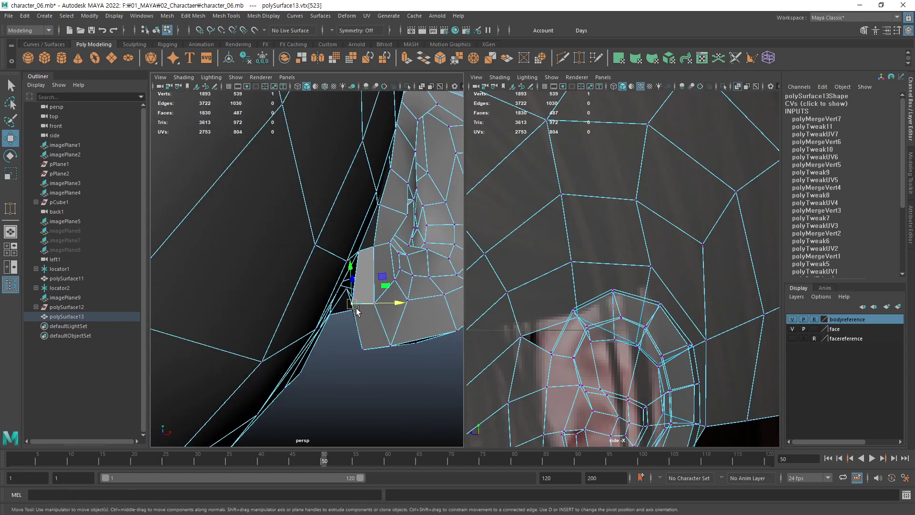
click(352, 303)
click(389, 304)
click(381, 326)
alt+drag(381, 325, 388, 281)
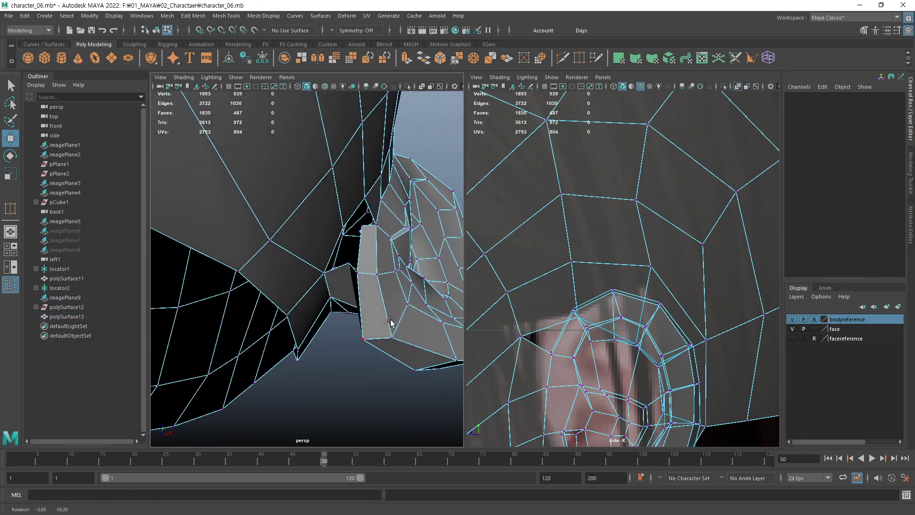
click(374, 265)
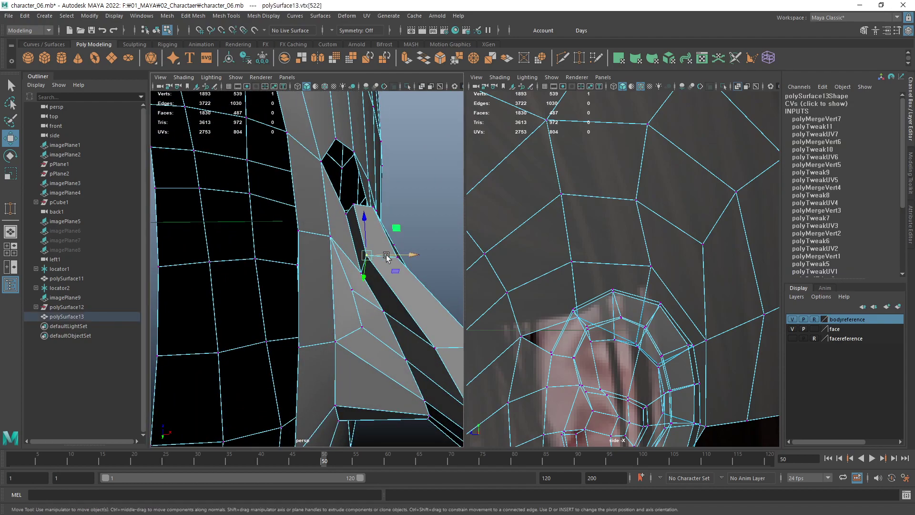
click(431, 204)
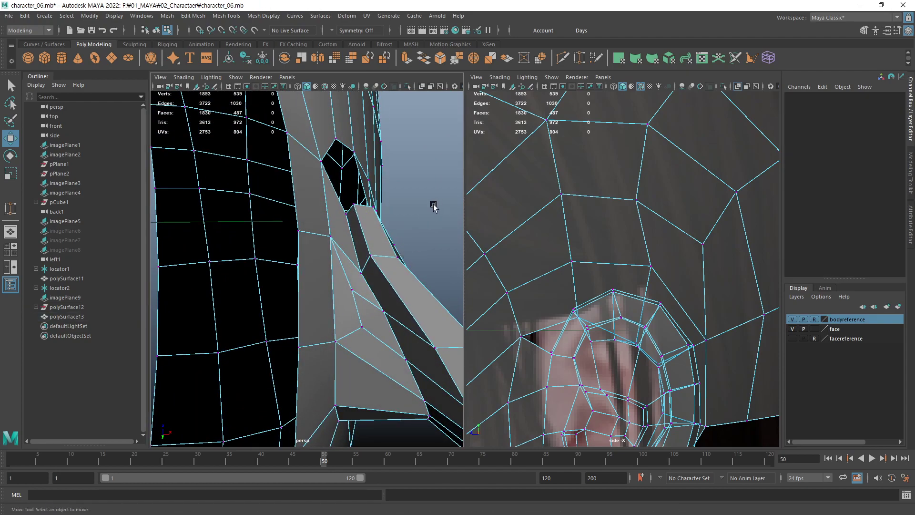
mouse_move(431, 204)
alt+mouse_down()
mouse_move(384, 306)
mouse_move(422, 307)
mouse_move(305, 336)
mouse_move(353, 395)
mouse_move(347, 403)
mouse_move(259, 404)
mouse_move(227, 390)
mouse_move(201, 344)
mouse_move(260, 374)
mouse_move(325, 386)
mouse_move(374, 382)
mouse_move(398, 365)
mouse_move(260, 394)
mouse_move(355, 369)
mouse_move(374, 380)
mouse_move(362, 408)
mouse_move(368, 385)
mouse_move(352, 372)
mouse_move(365, 343)
mouse_move(241, 347)
mouse_move(230, 355)
mouse_move(243, 382)
mouse_move(229, 352)
mouse_move(224, 294)
mouse_move(215, 292)
mouse_move(213, 306)
mouse_move(228, 358)
mouse_move(236, 292)
alt+mouse_up()
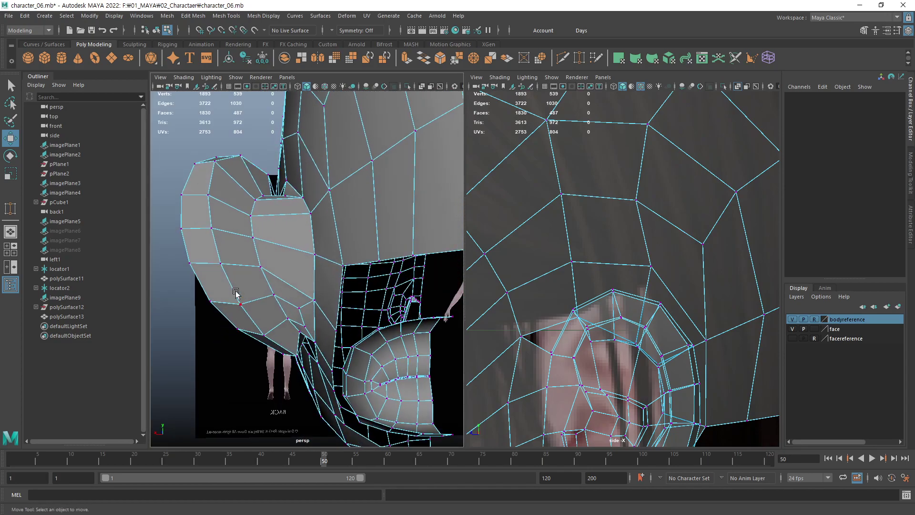
Nudge a vertex on the back of the ear in flush against the head.
click(249, 216)
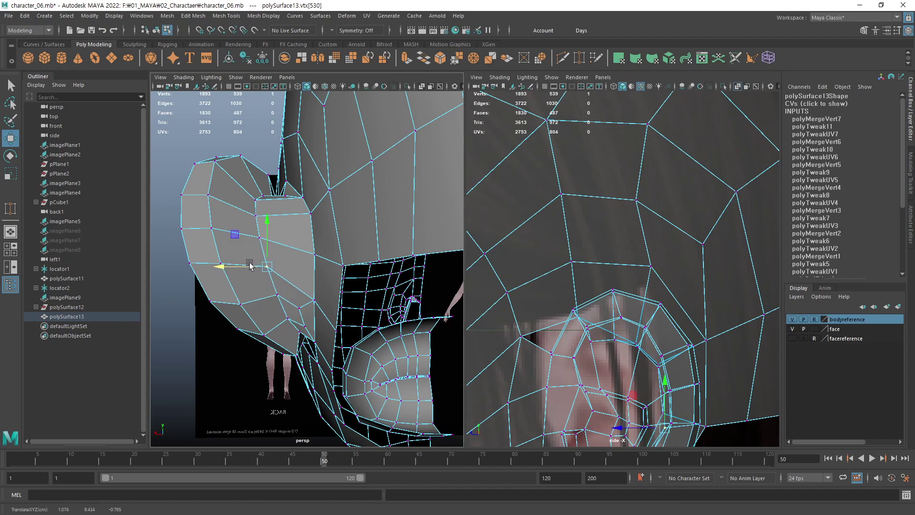
alt+drag(294, 319, 289, 288)
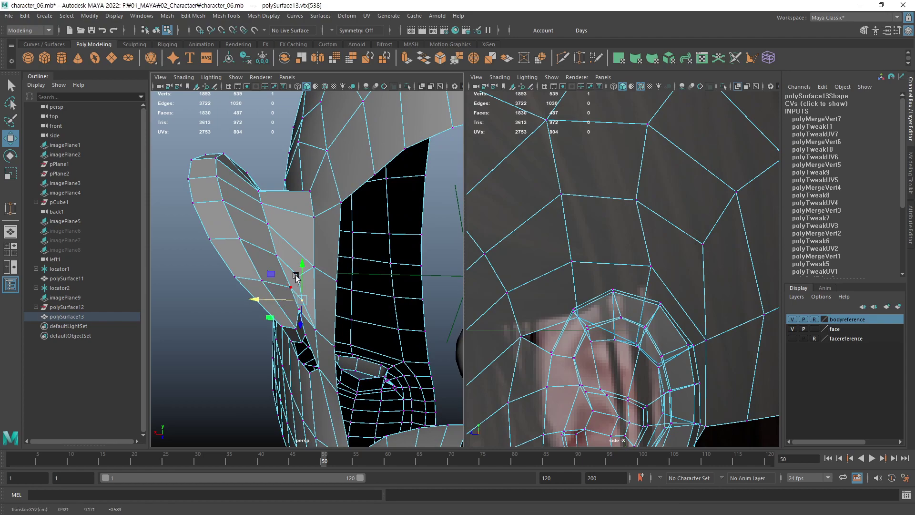
scroll(315, 308, up, 5)
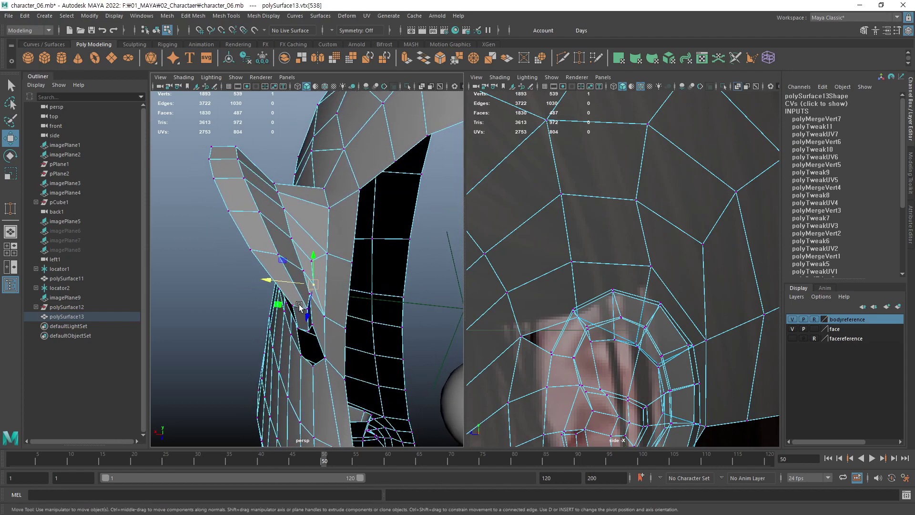
alt+drag(326, 306, 323, 303)
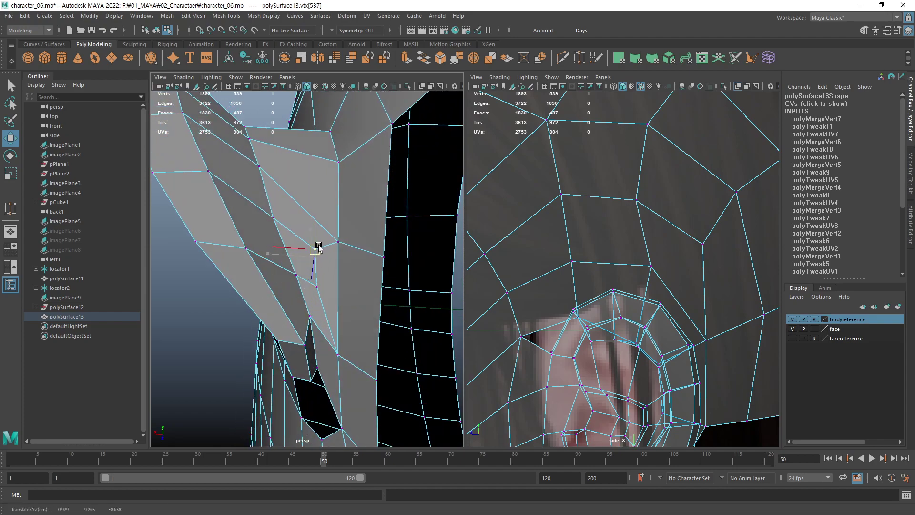
drag(338, 353, 318, 308)
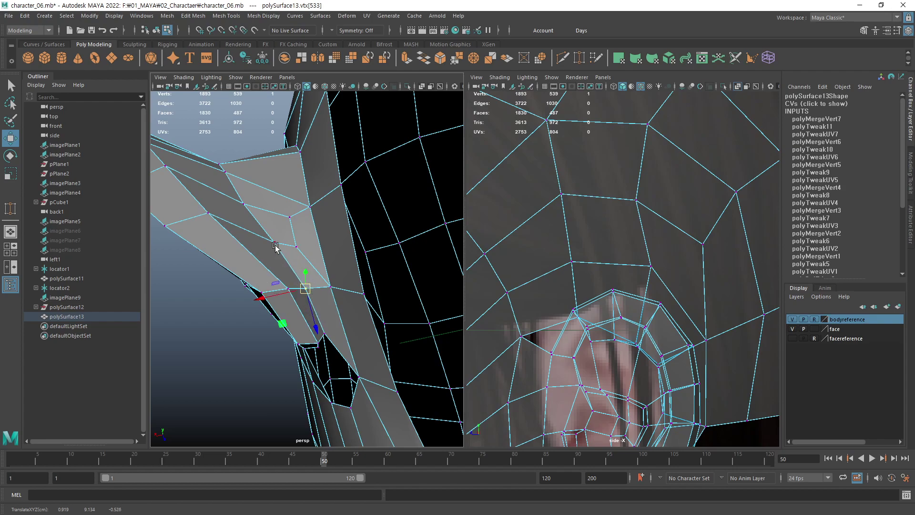
click(218, 370)
Inspect the ear from new angles and pick further vertices on its back edge and rim.
mouse_move(218, 370)
alt+mouse_down()
mouse_move(348, 305)
mouse_move(363, 306)
mouse_move(376, 338)
mouse_move(368, 381)
mouse_move(310, 327)
mouse_move(313, 294)
alt+mouse_up()
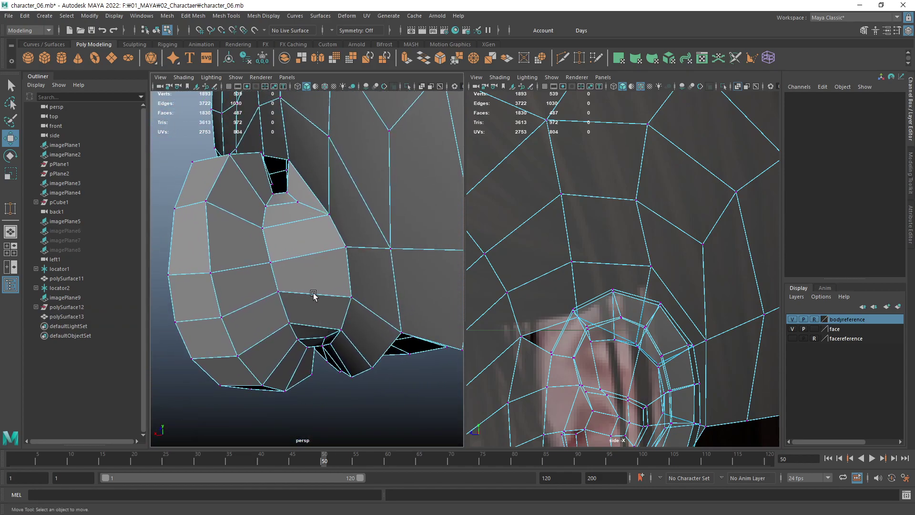
click(266, 232)
mouse_move(265, 232)
alt+mouse_down()
mouse_move(341, 259)
mouse_move(257, 313)
alt+mouse_up()
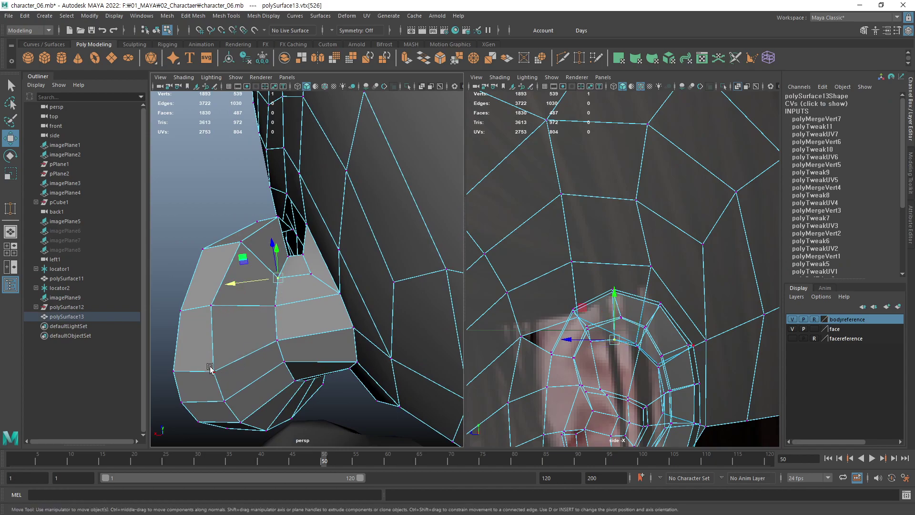
click(180, 263)
mouse_move(181, 263)
alt+mouse_down()
mouse_move(337, 327)
mouse_move(317, 310)
mouse_move(399, 363)
mouse_move(327, 371)
mouse_move(419, 364)
mouse_move(294, 280)
mouse_move(242, 260)
mouse_move(233, 241)
mouse_move(259, 282)
mouse_move(308, 299)
mouse_move(397, 285)
alt+mouse_up()
click(232, 237)
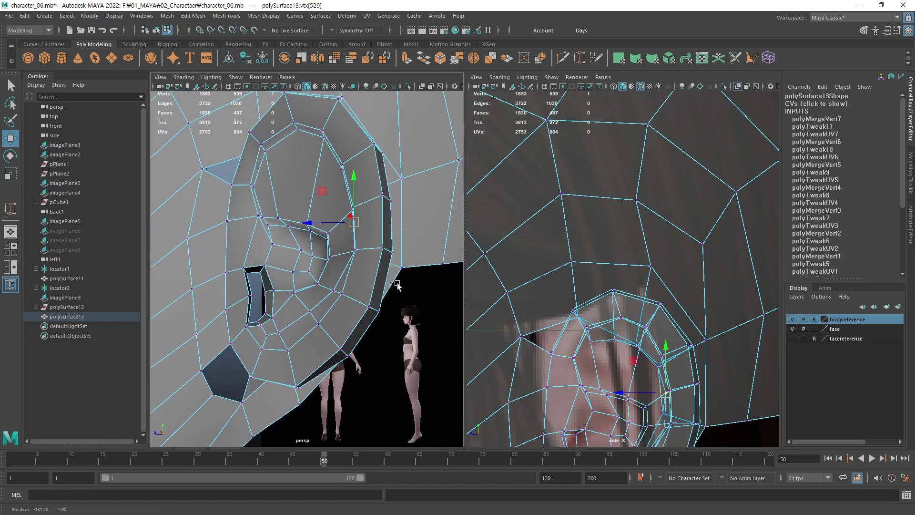
Frame the whole head, then center the ear in the side view.
scroll(576, 321, down, 3)
scroll(576, 322, down, 5)
mouse_move(295, 301)
alt+mouse_down()
mouse_move(313, 309)
mouse_move(344, 302)
alt+mouse_up()
scroll(629, 296, up, 3)
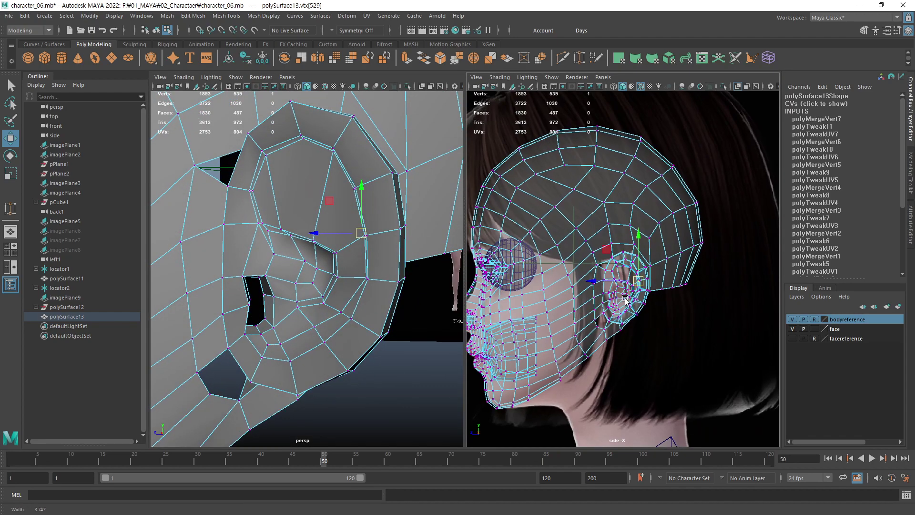
scroll(629, 295, up, 4)
alt+middle_drag(651, 329, 640, 284)
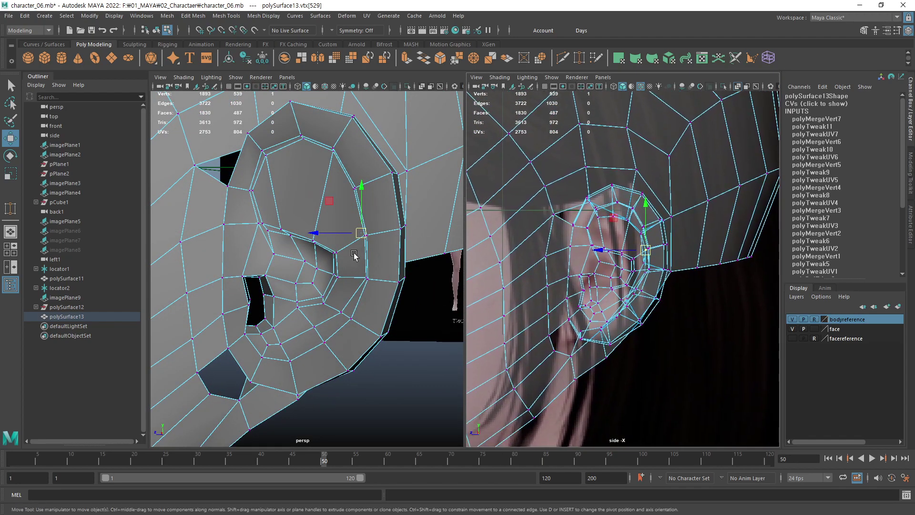
Adjust the vertex where the ear joins the head, then clear the selection.
mouse_move(353, 256)
alt+mouse_down()
mouse_move(260, 239)
mouse_move(281, 303)
mouse_move(284, 263)
mouse_move(336, 282)
mouse_move(292, 280)
mouse_move(276, 296)
mouse_move(291, 302)
alt+mouse_up()
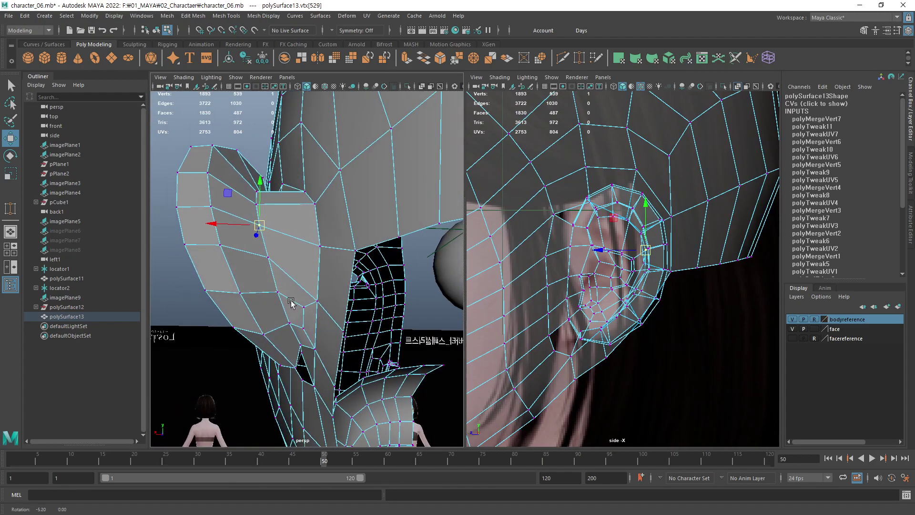
alt+right_drag(290, 303, 365, 285)
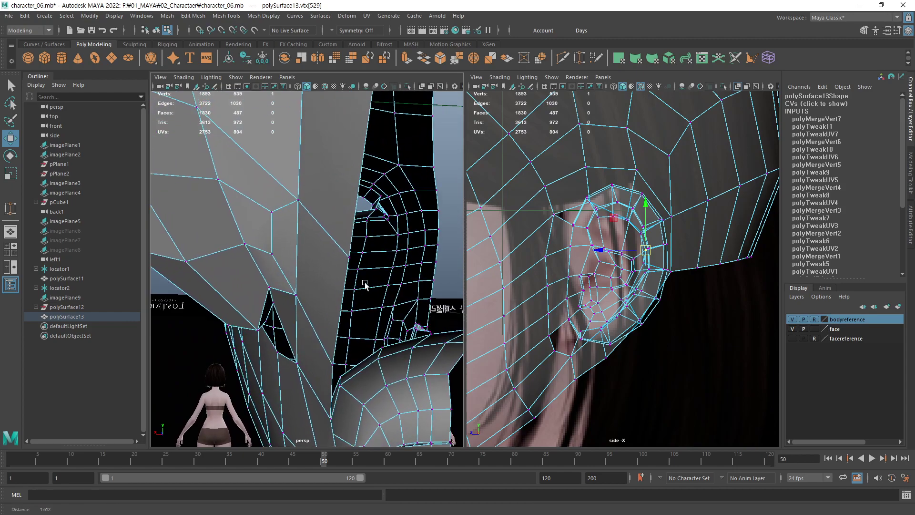
mouse_move(366, 285)
alt+mouse_down()
mouse_move(290, 298)
mouse_move(272, 288)
alt+mouse_up()
click(267, 286)
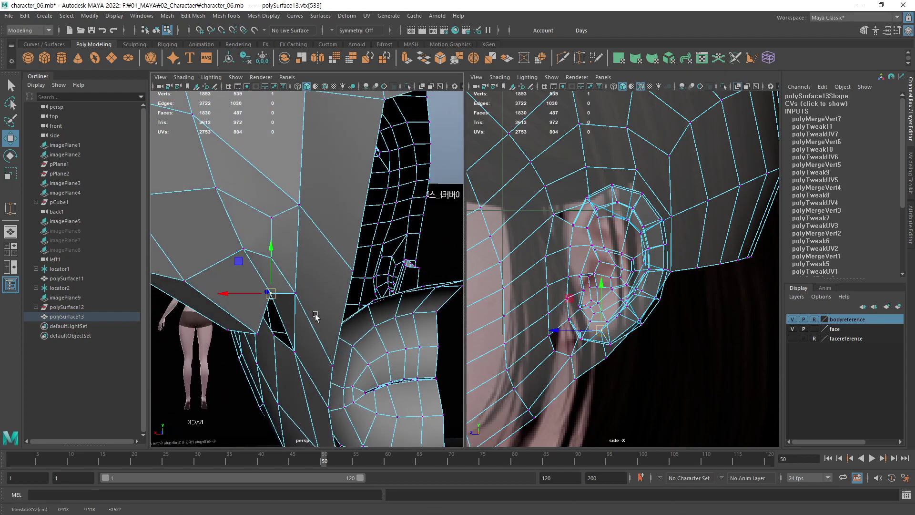
mouse_move(315, 316)
alt+mouse_down()
mouse_move(288, 299)
mouse_move(316, 273)
mouse_move(277, 305)
alt+mouse_up()
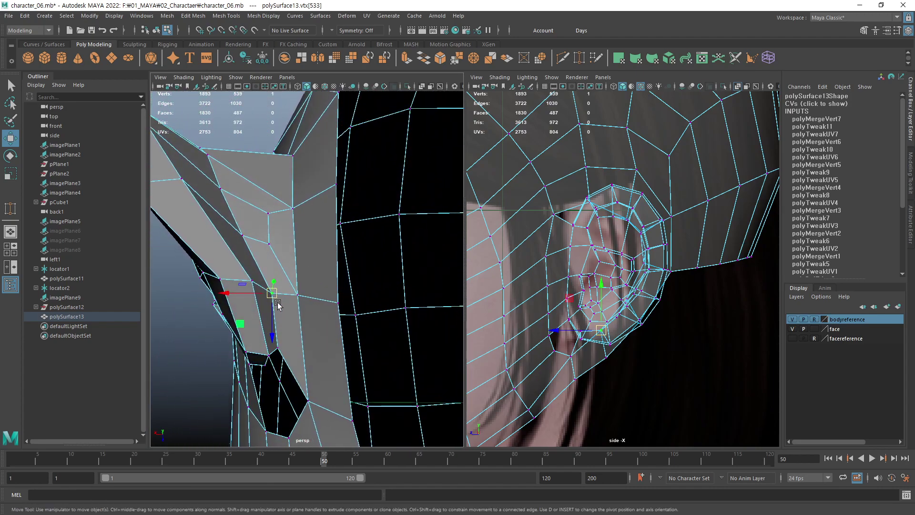
mouse_move(322, 268)
alt+mouse_down()
mouse_move(354, 310)
mouse_move(302, 302)
mouse_move(313, 357)
mouse_move(287, 356)
mouse_move(373, 302)
mouse_move(310, 280)
mouse_move(373, 286)
mouse_move(379, 272)
alt+mouse_up()
click(355, 309)
Zoom in on the ear and select another ear vertex in the side view.
mouse_move(551, 276)
alt+middle_down()
mouse_move(579, 262)
mouse_move(681, 281)
alt+middle_up()
scroll(579, 263, up, 2)
scroll(620, 272, up, 2)
drag(680, 281, 681, 351)
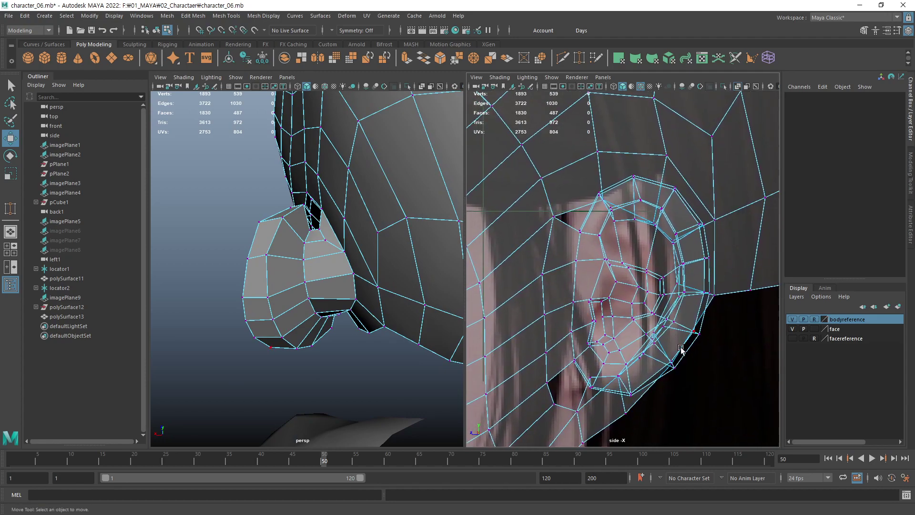